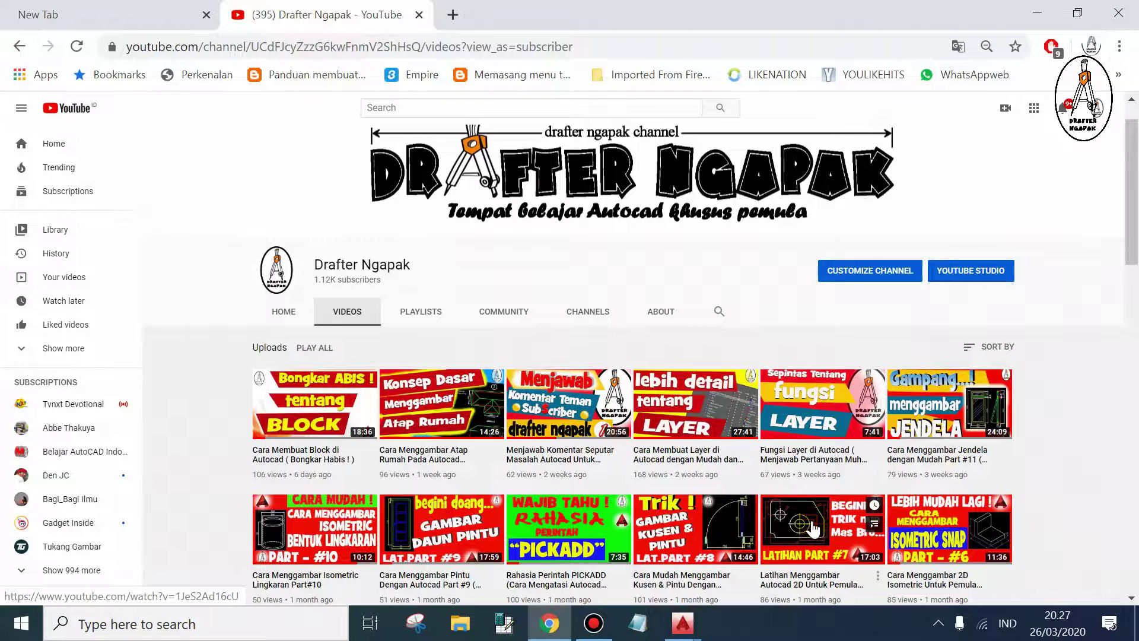
# - Open the Drafter Ngapak channel's playlists and look over the created tutorial playlists
pyautogui.moveTo(1130, 202); pyautogui.dragTo(1133, 193)
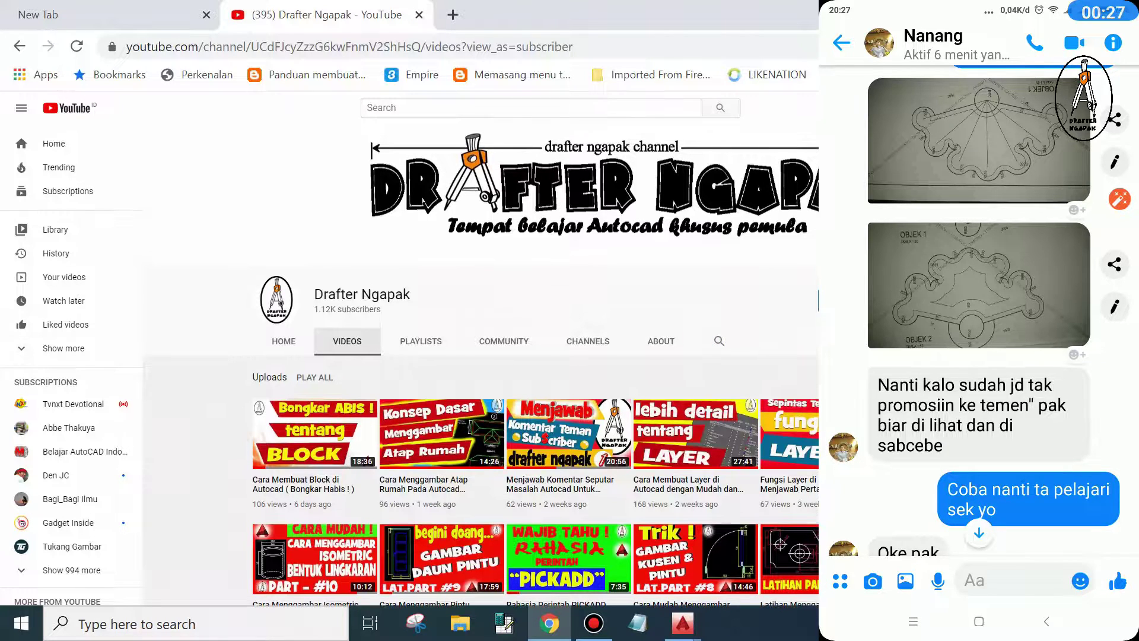
pyautogui.scroll(1, 484, 367)
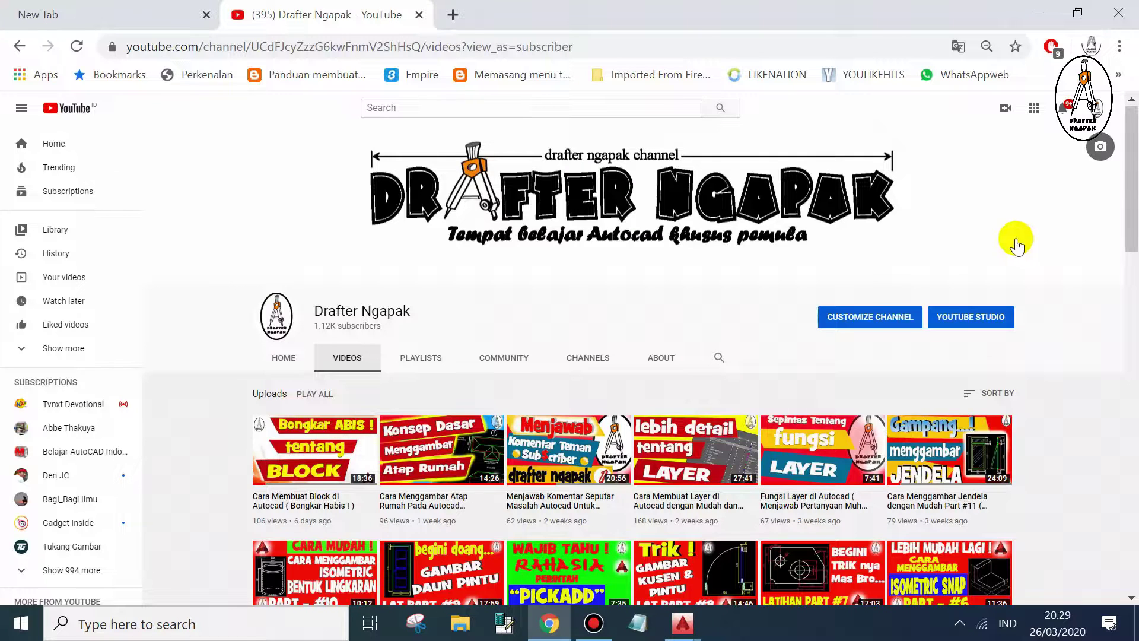
pyautogui.moveTo(1129, 173); pyautogui.dragTo(1131, 191)
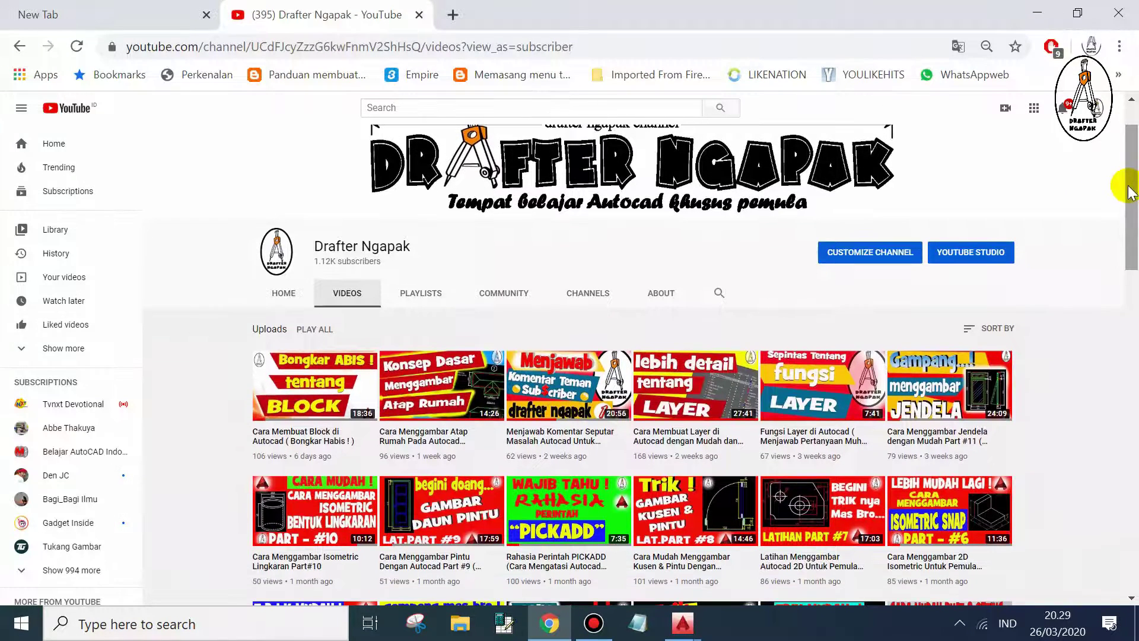
pyautogui.click(415, 301)
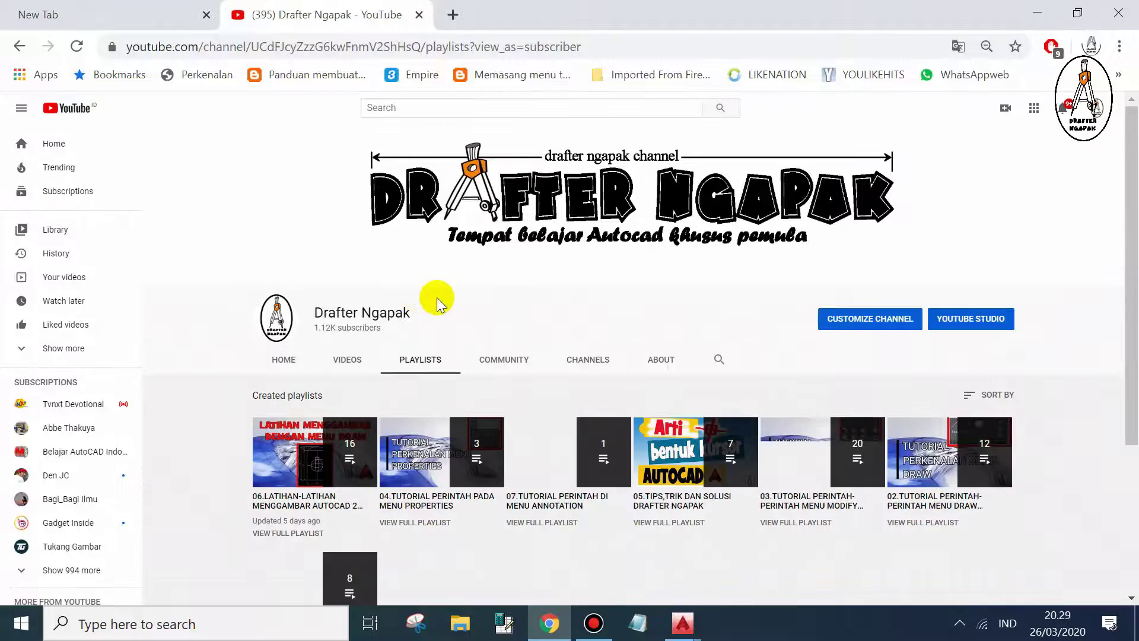
pyautogui.scroll(-2, 451, 312)
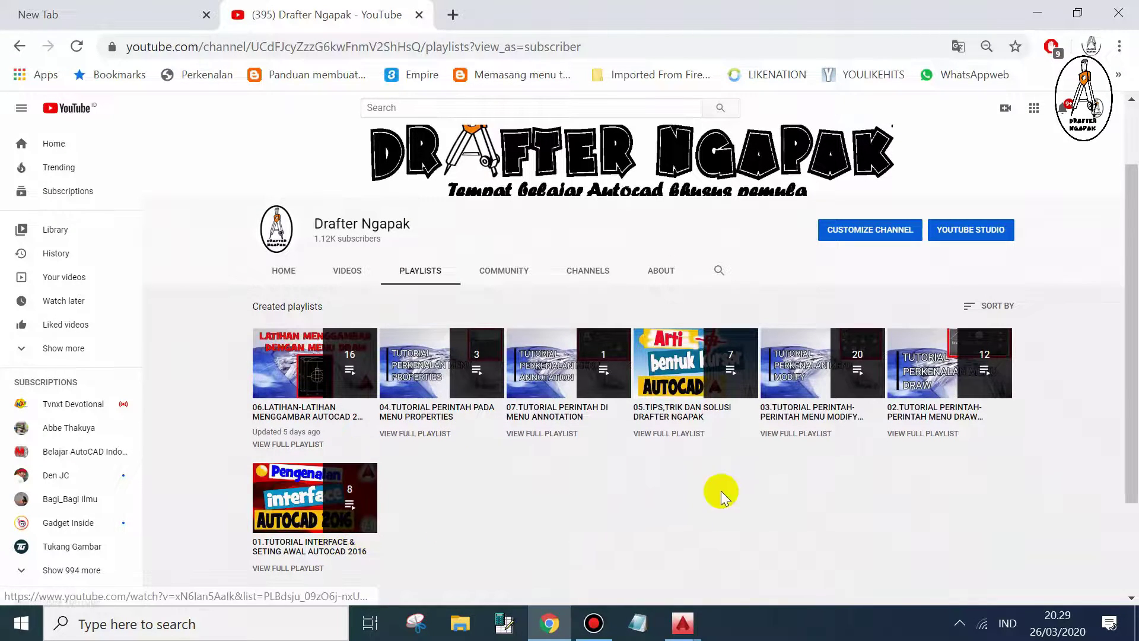
pyautogui.moveTo(355, 530)
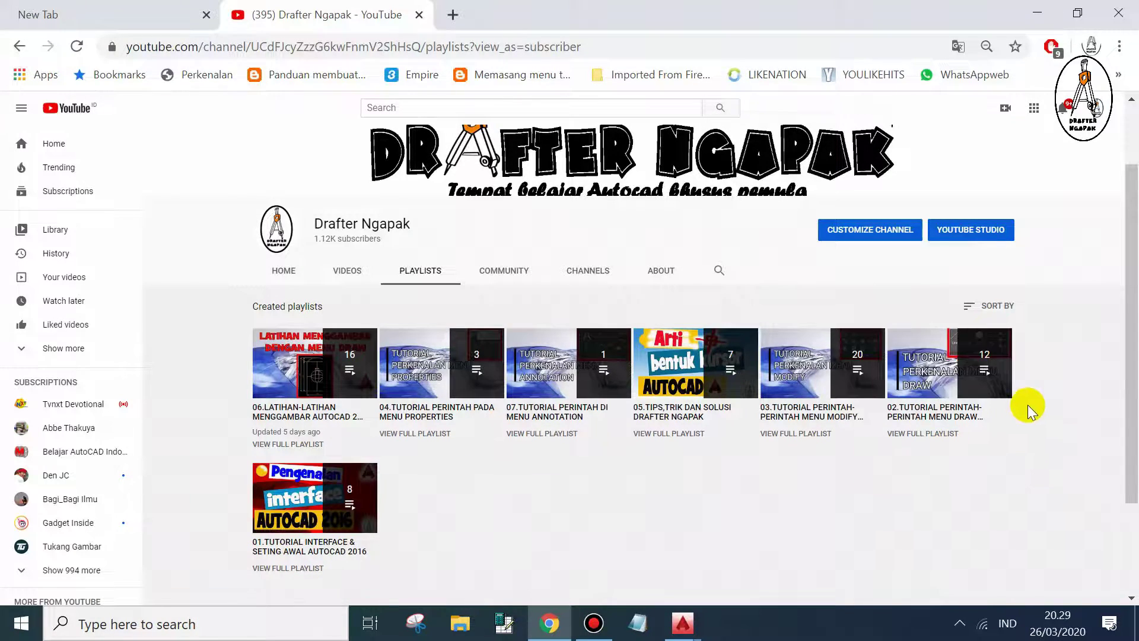
# - Return to the channel's uploaded videos and look through the list down to the oldest uploads
pyautogui.click(349, 287)
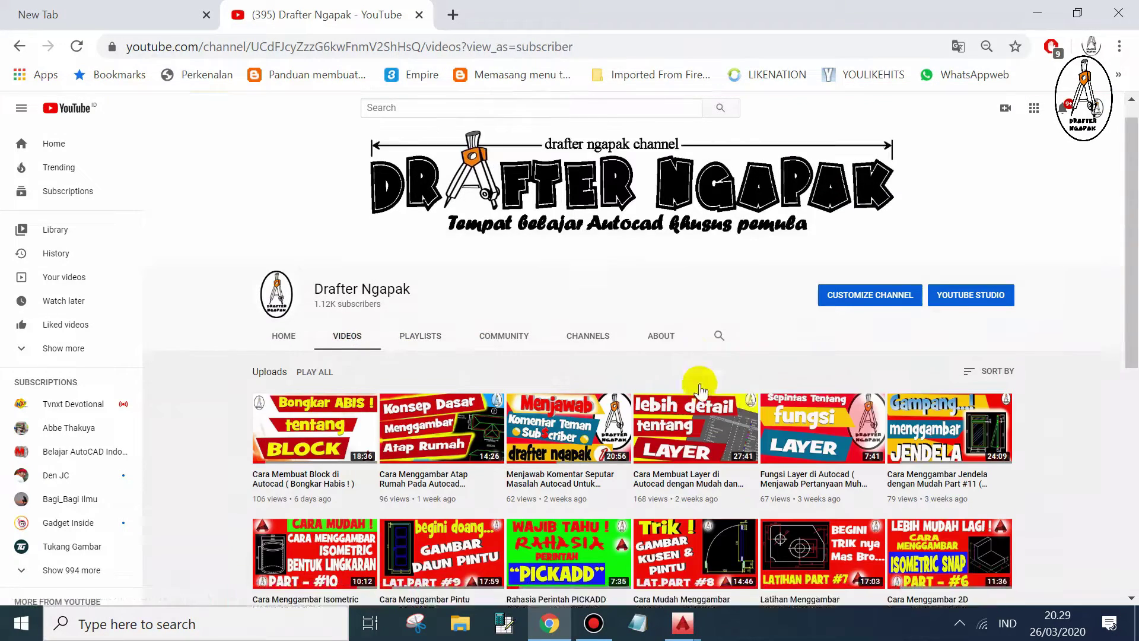
pyautogui.scroll(-10, 699, 382)
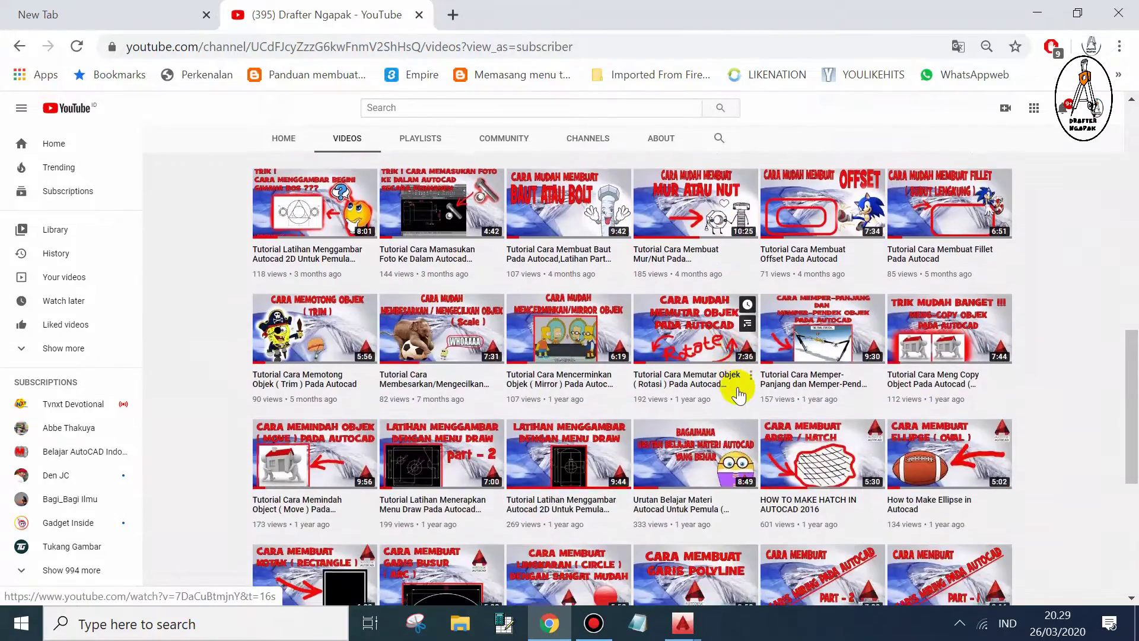
pyautogui.scroll(-6, 736, 393)
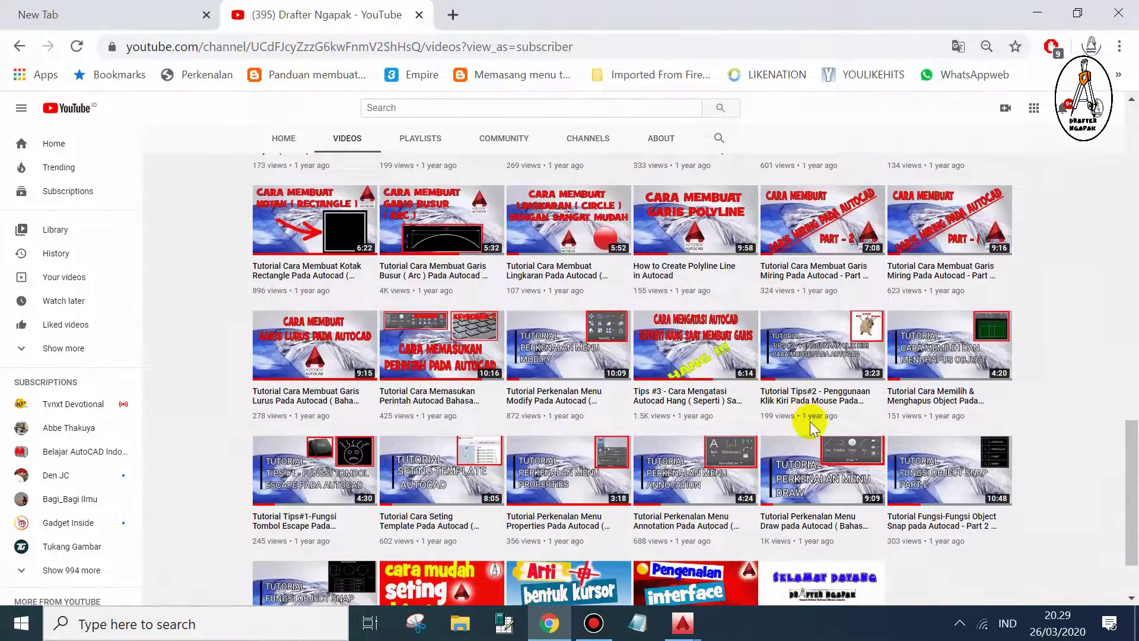
pyautogui.scroll(20, 810, 421)
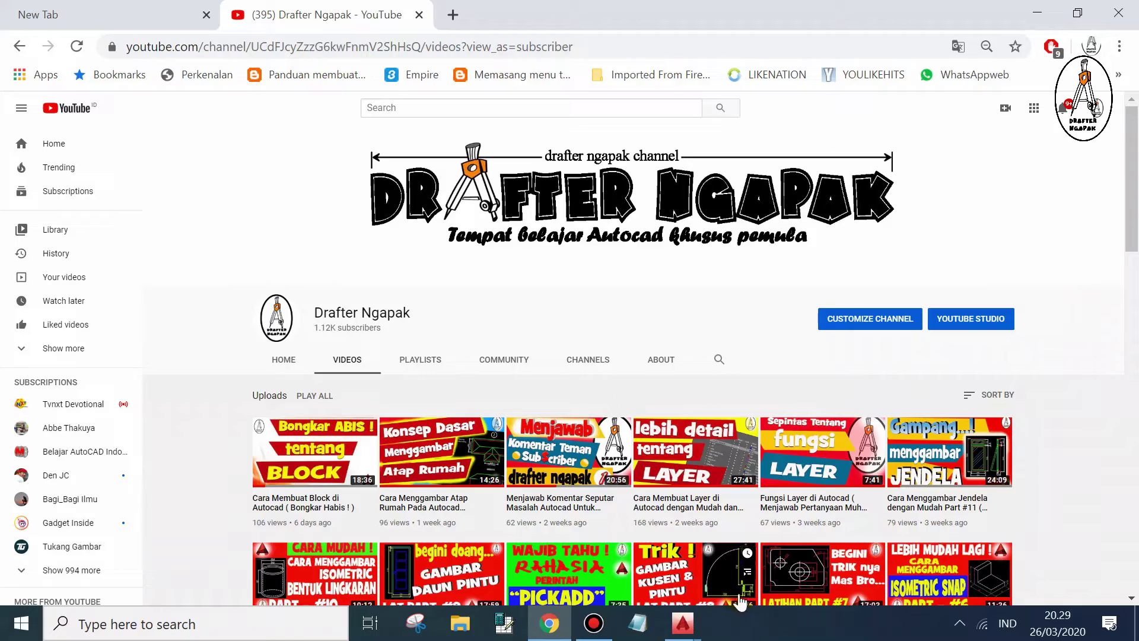
# - Switch to AutoCAD with the Kipas 1.dwg drawing and maximize its window
pyautogui.click(681, 624)
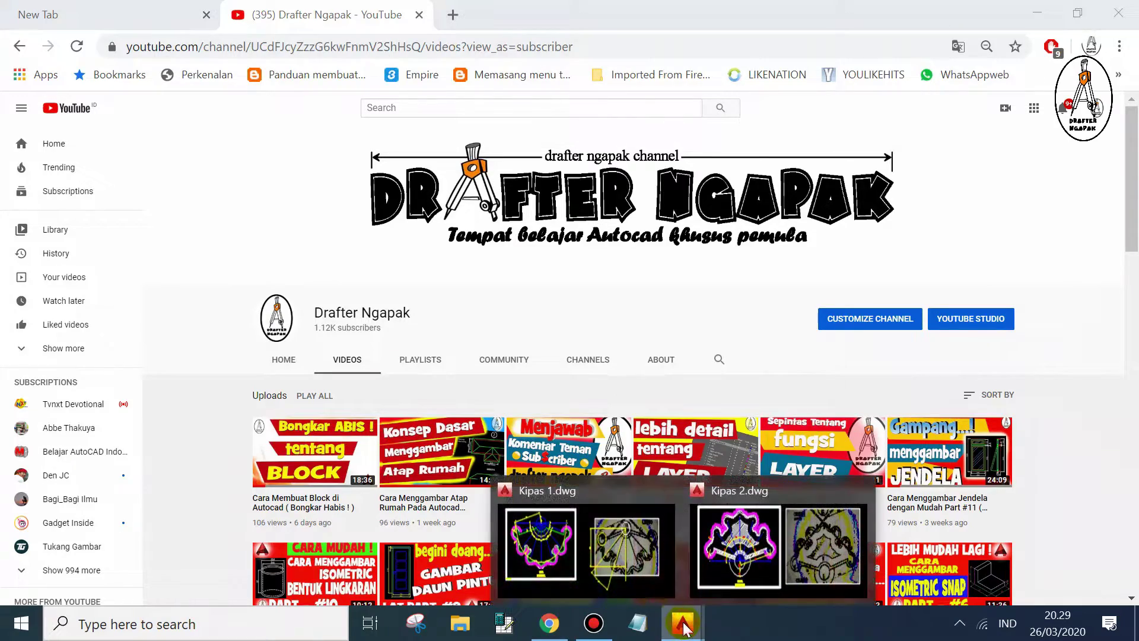
pyautogui.click(626, 555)
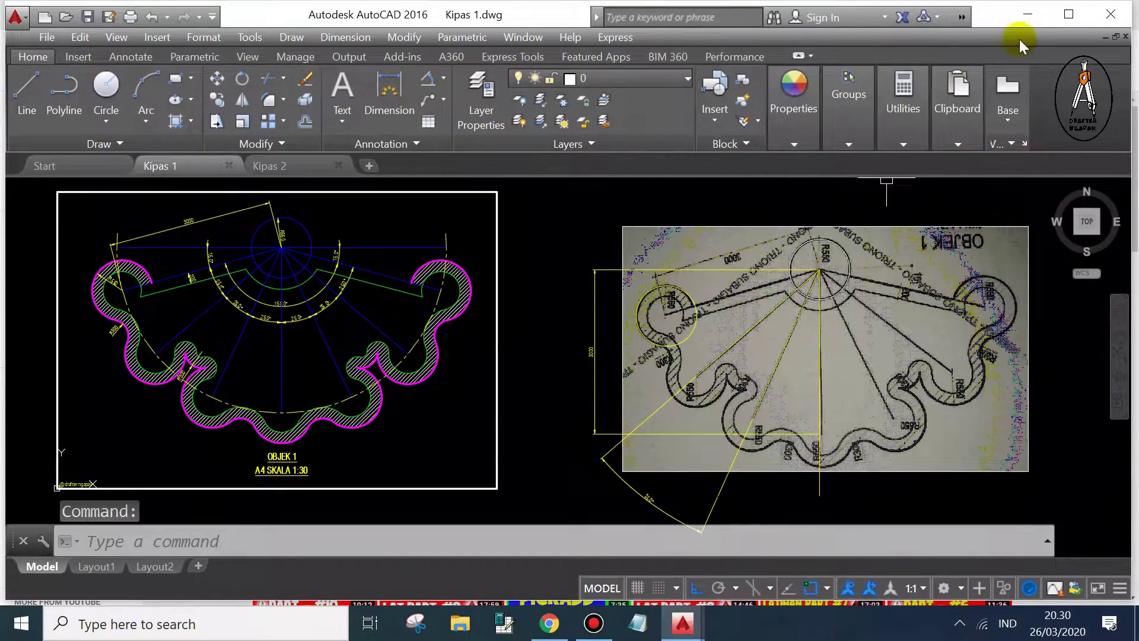
pyautogui.click(1066, 18)
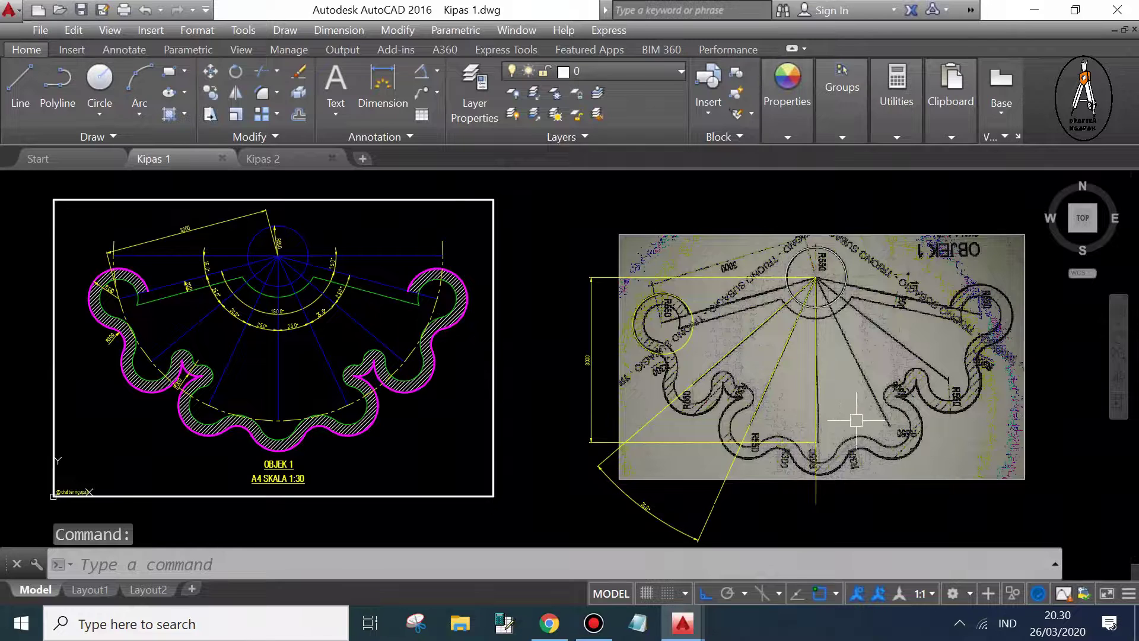
# - Examine the radii, lengths and angles on the OBJEK 1 reference photo and compare them with the finished fan drawing
pyautogui.moveTo(846, 414); pyautogui.dragTo(710, 426, button='middle')
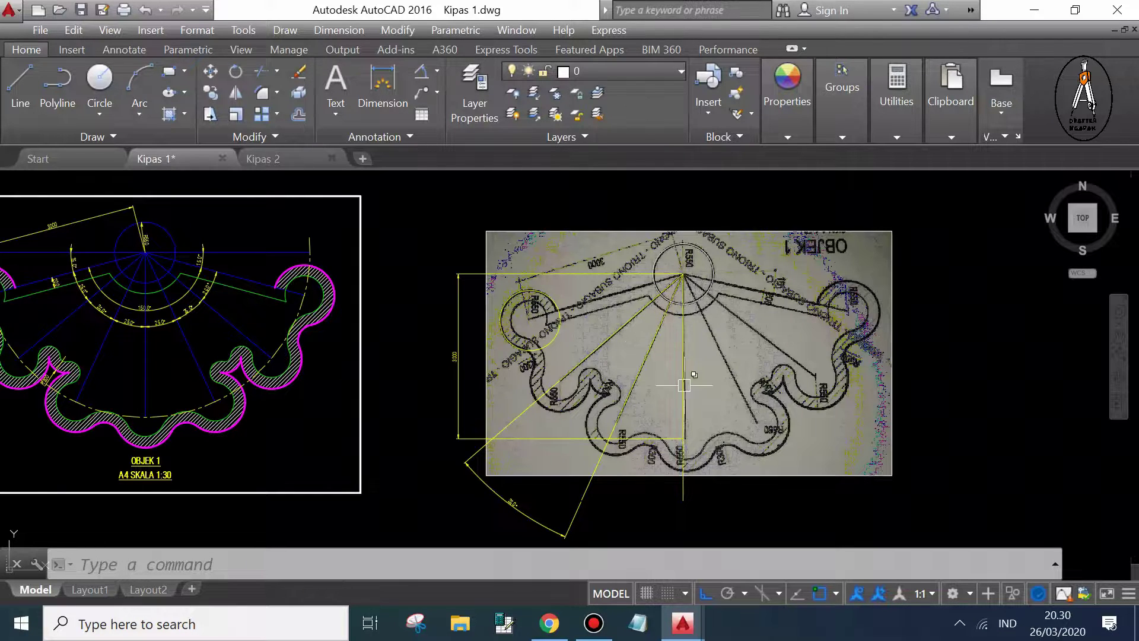
pyautogui.scroll(2, 688, 360)
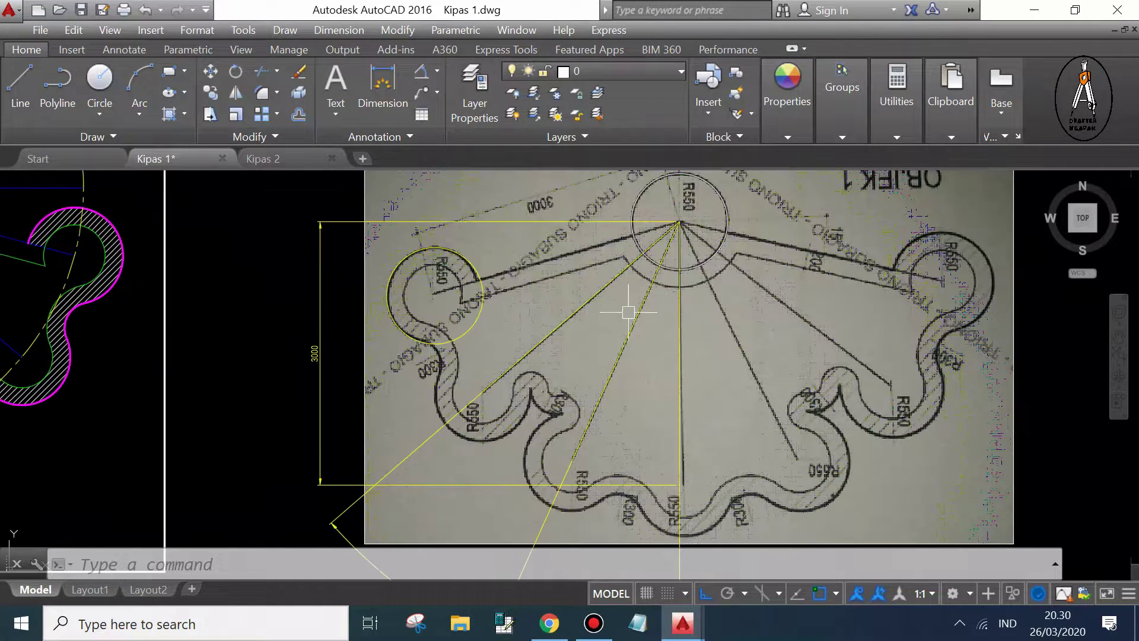
pyautogui.scroll(4, 580, 310)
pyautogui.scroll(-2, 385, 255)
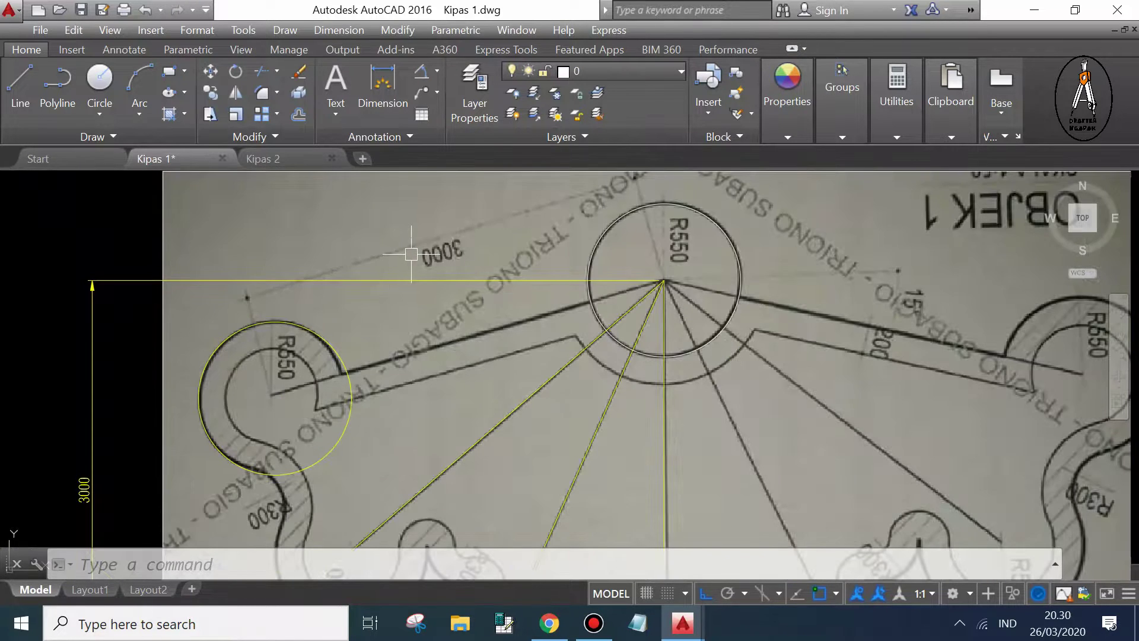
pyautogui.scroll(-4, 421, 226)
pyautogui.scroll(4, 447, 236)
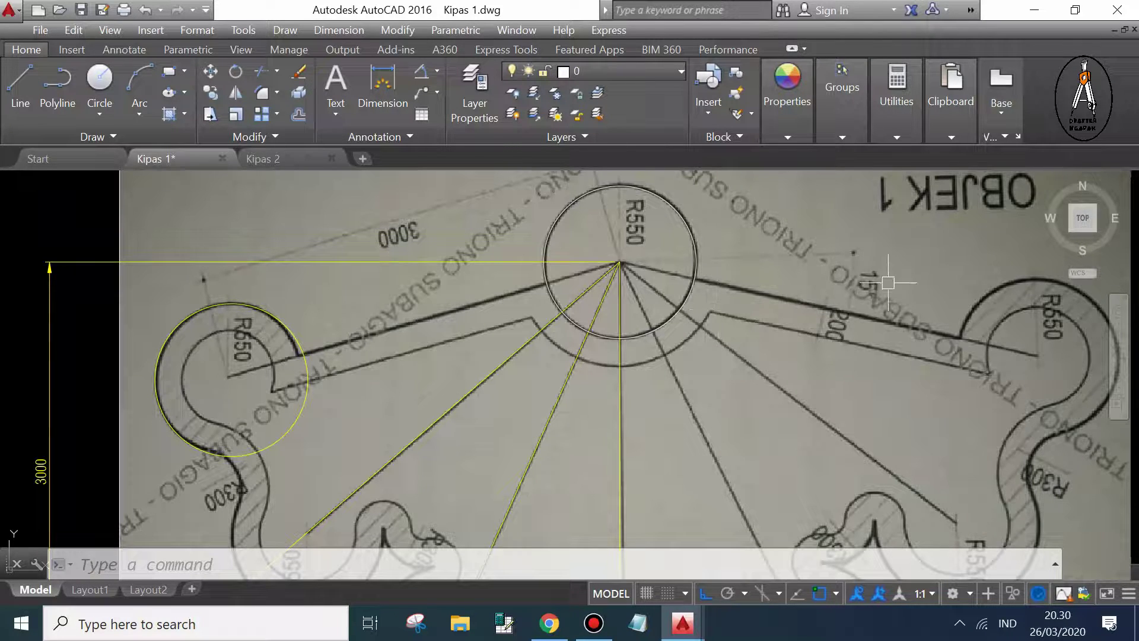
pyautogui.scroll(-6, 415, 279)
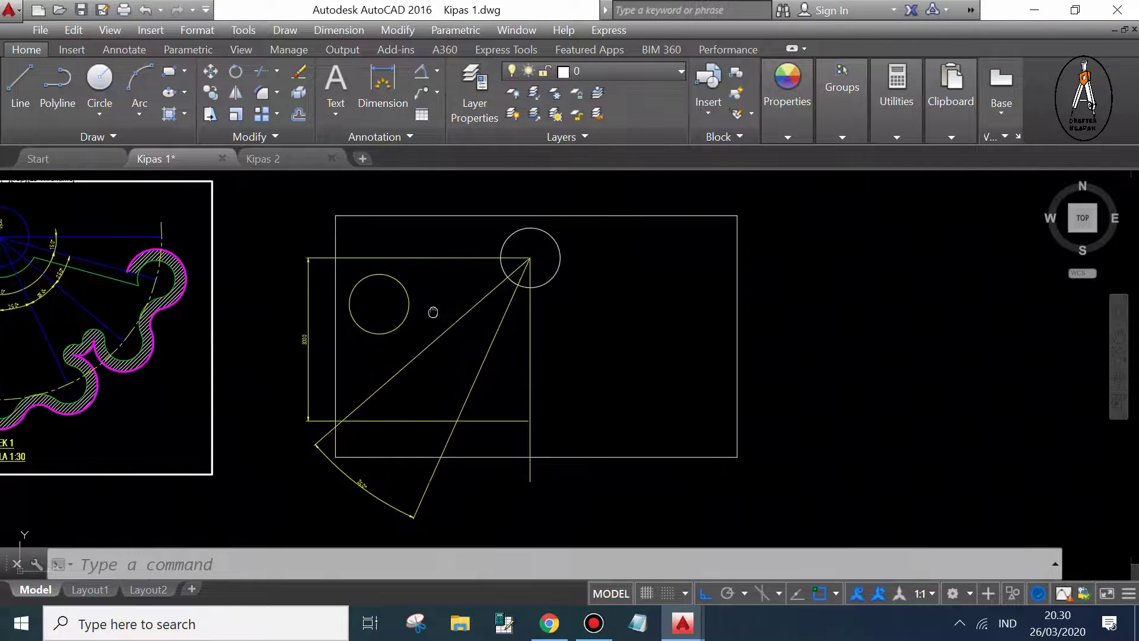
pyautogui.scroll(-3, 427, 296)
pyautogui.moveTo(278, 251)
pyautogui.mouseDown(button='middle')
pyautogui.moveTo(248, 270)
pyautogui.moveTo(205, 264)
pyautogui.mouseUp(button='middle')
pyautogui.scroll(3, 227, 273)
pyautogui.press('Escape')
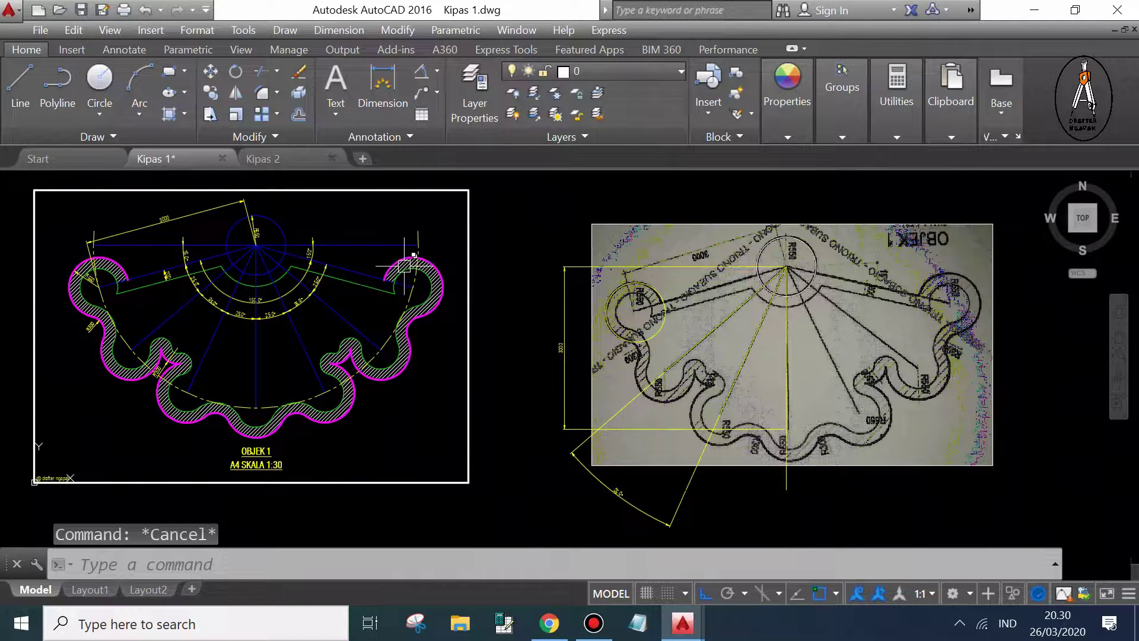
pyautogui.scroll(-2, 410, 265)
pyautogui.scroll(2, 836, 295)
# - Draw a circle with a radius of 550 in the empty area to the right of the reference photo
pyautogui.moveTo(839, 297); pyautogui.dragTo(694, 279, button='middle')
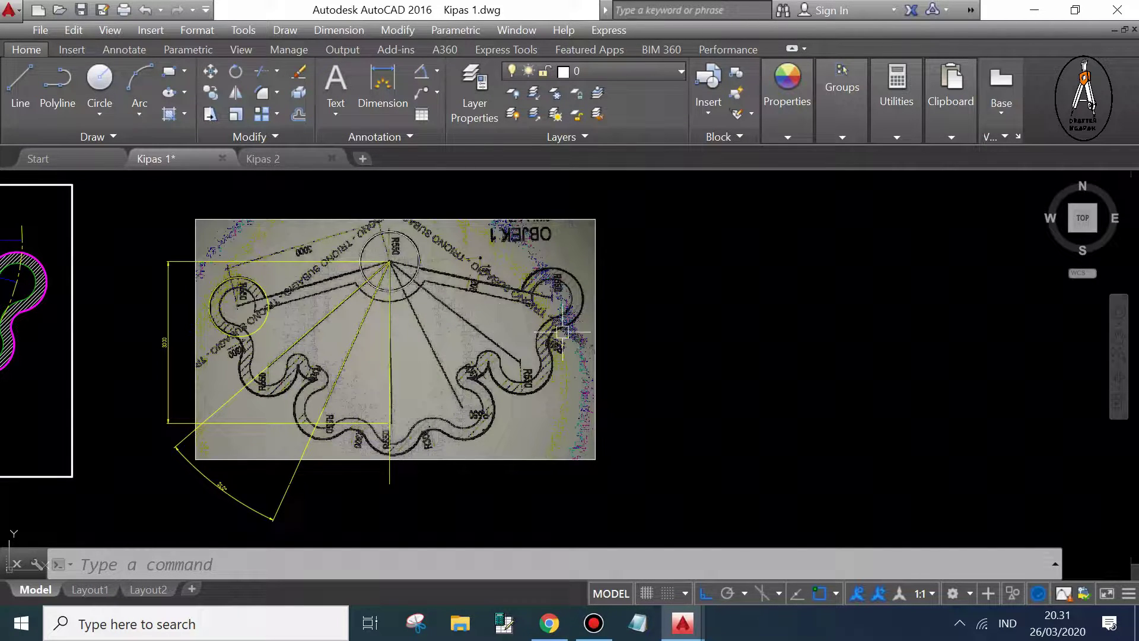
pyautogui.moveTo(659, 321); pyautogui.dragTo(584, 315, button='middle')
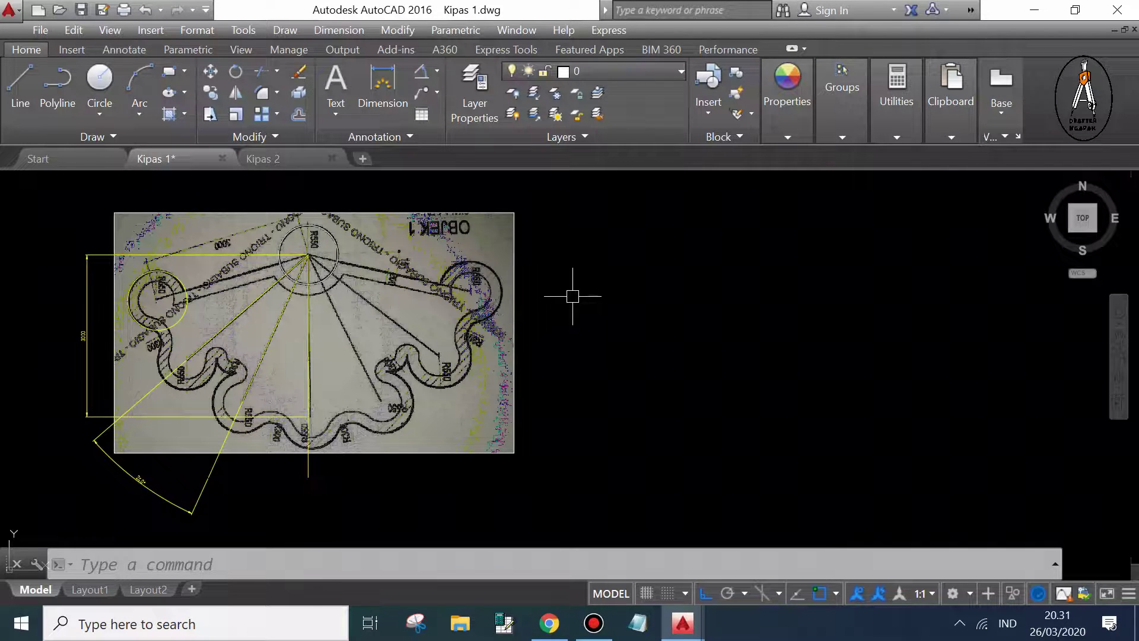
pyautogui.moveTo(578, 265); pyautogui.dragTo(518, 274, button='middle')
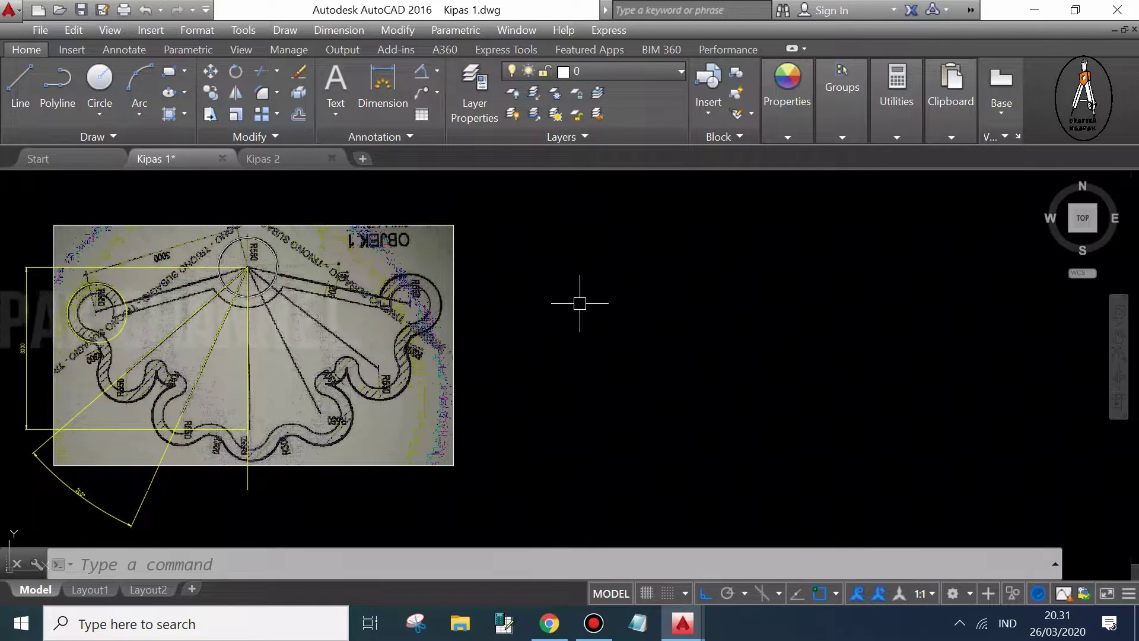
pyautogui.moveTo(508, 300); pyautogui.dragTo(540, 290, button='middle')
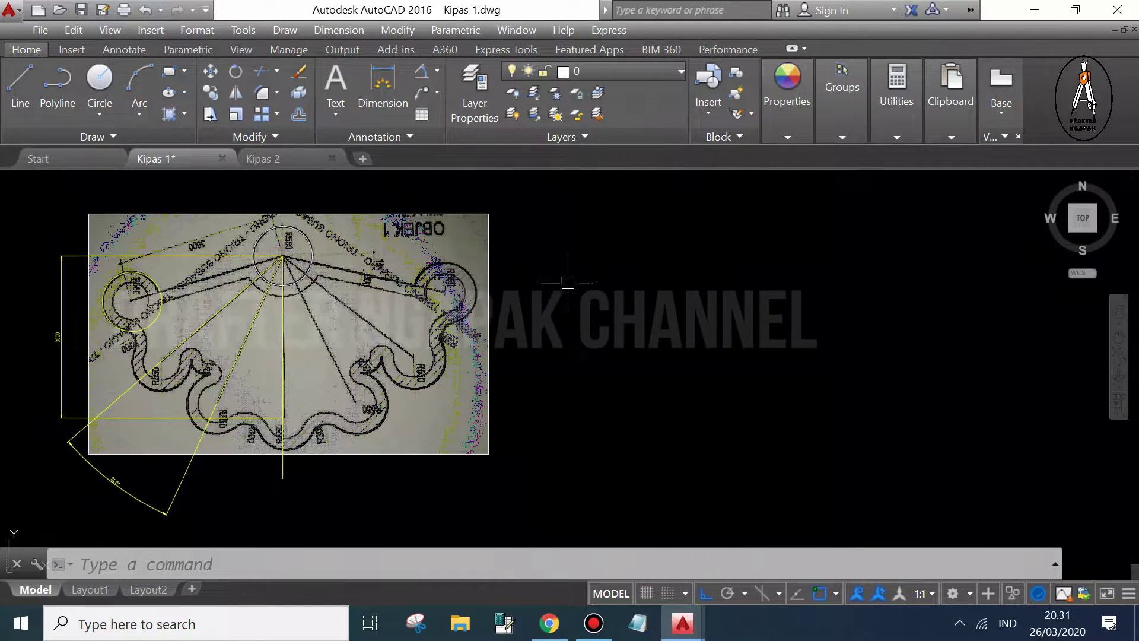
pyautogui.scroll(4, 211, 227)
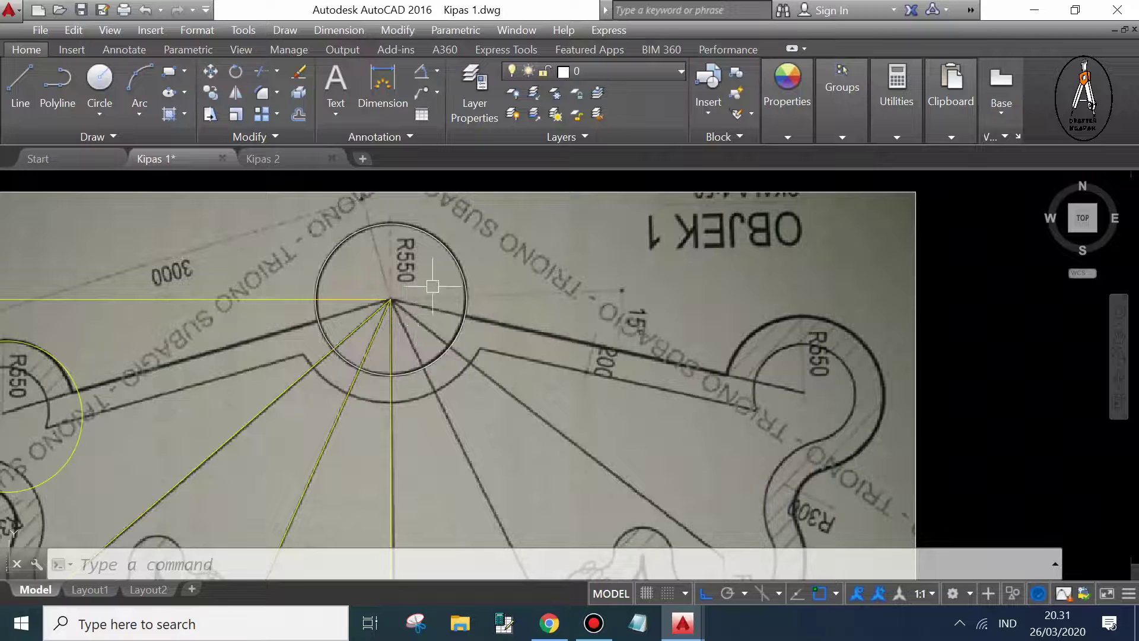
pyautogui.scroll(-4, 329, 290)
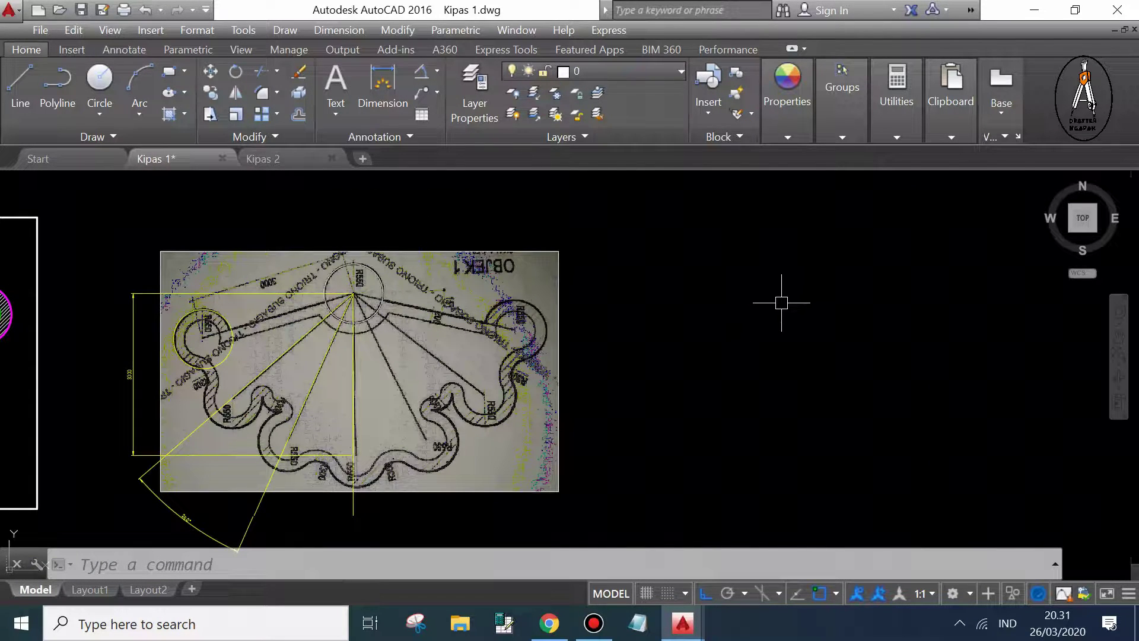
pyautogui.write('c')
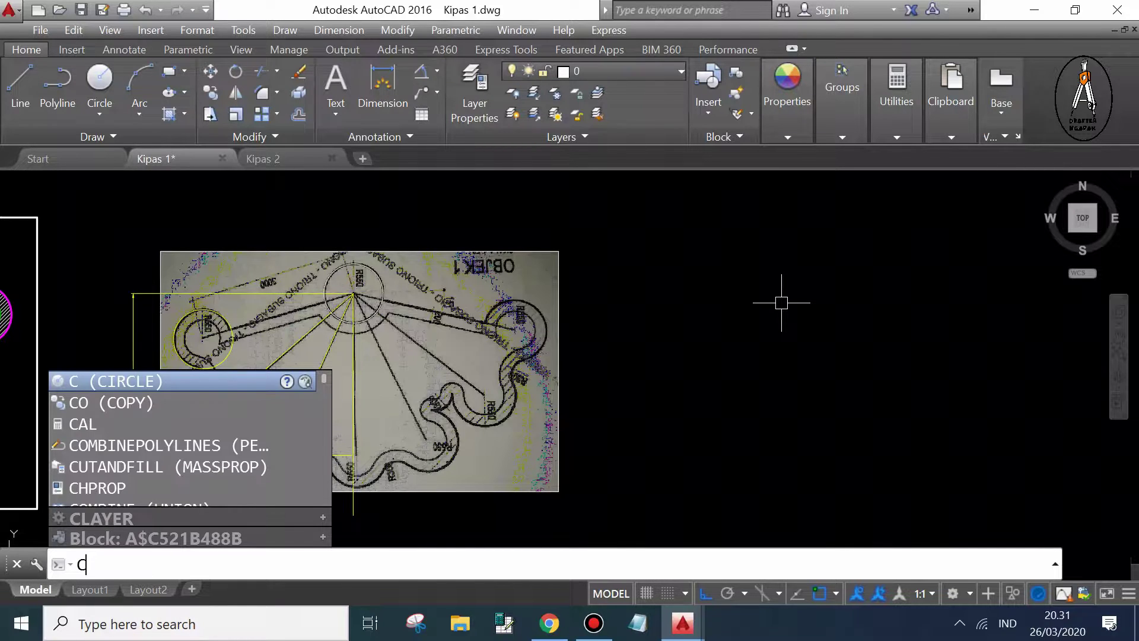
pyautogui.press('Return')
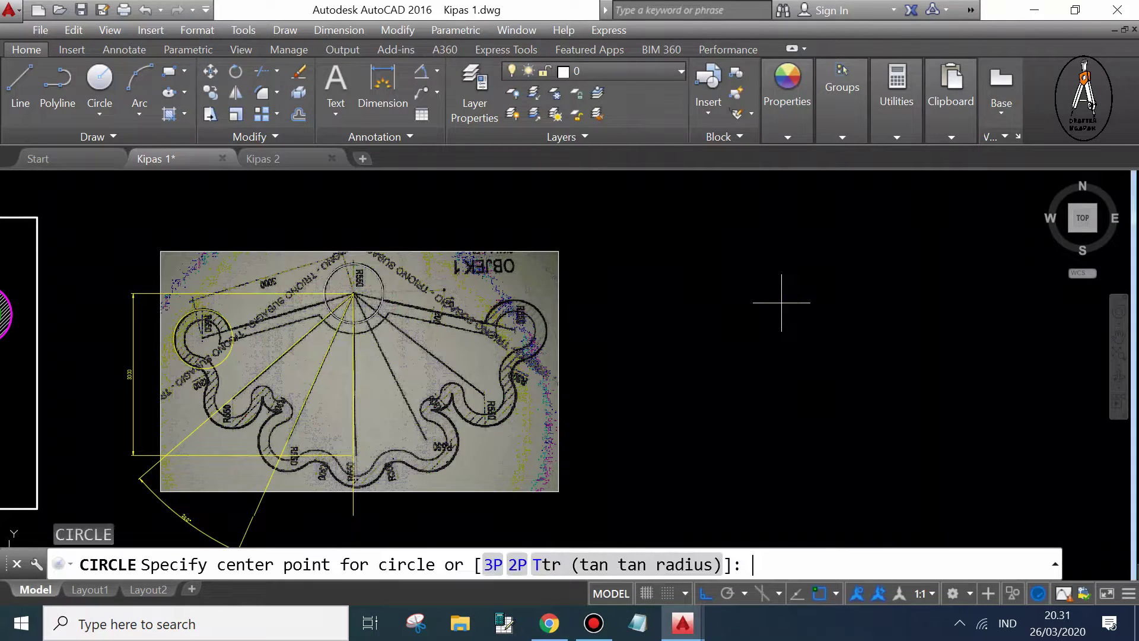
pyautogui.click(807, 288)
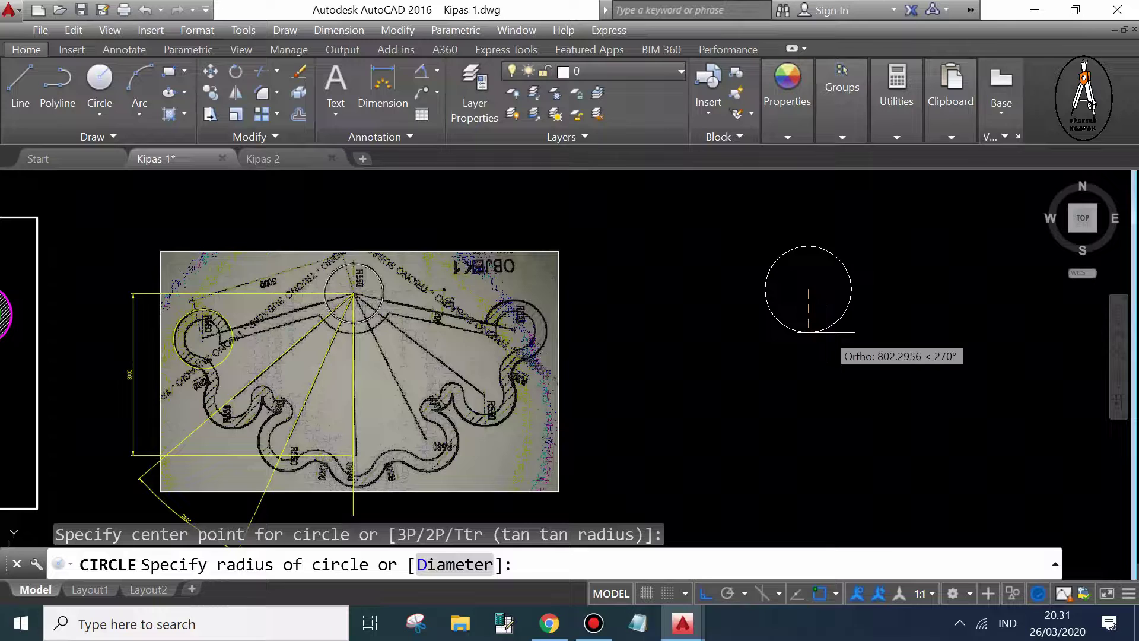
pyautogui.write('550')
pyautogui.press('Return')
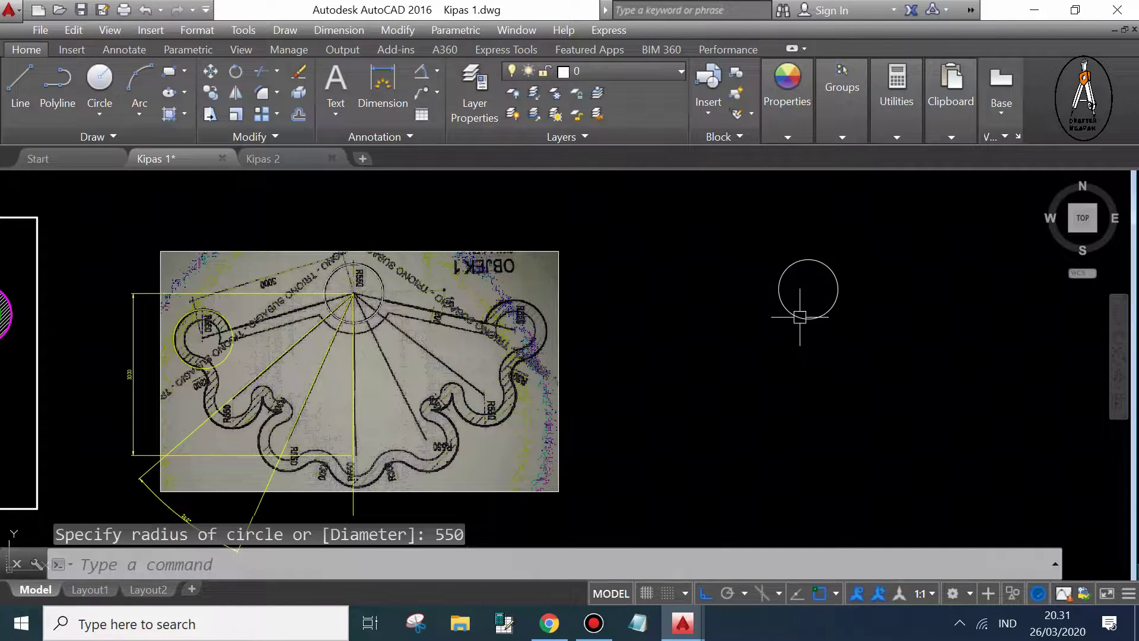
# - Draw a horizontal line 3000 long from the circle's centre towards the left
pyautogui.scroll(2, 243, 283)
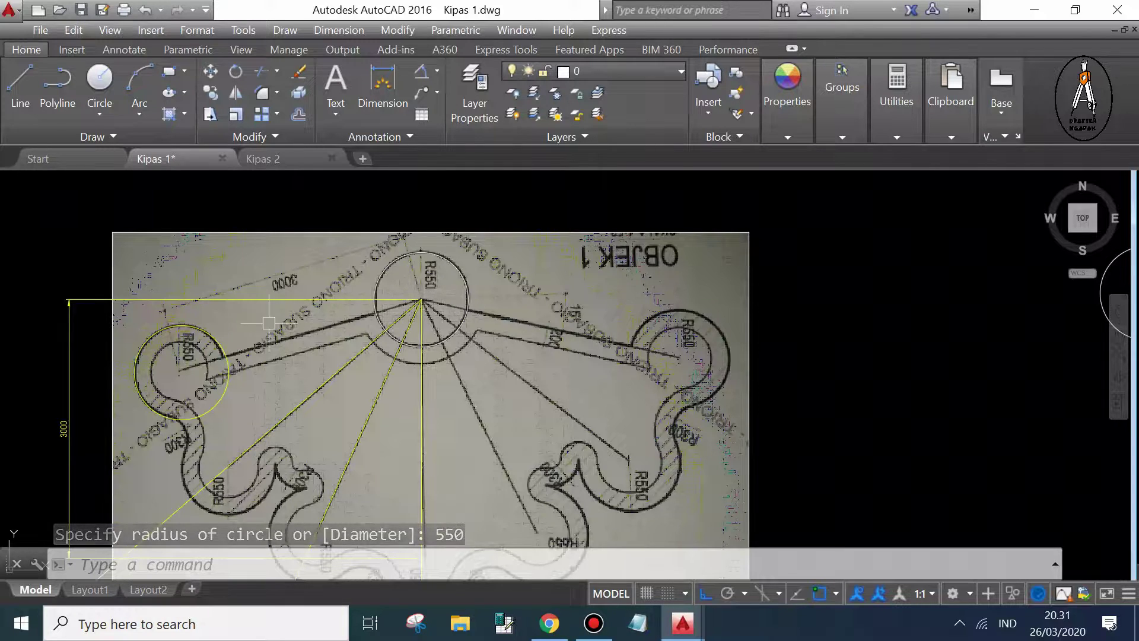
pyautogui.scroll(2, 190, 301)
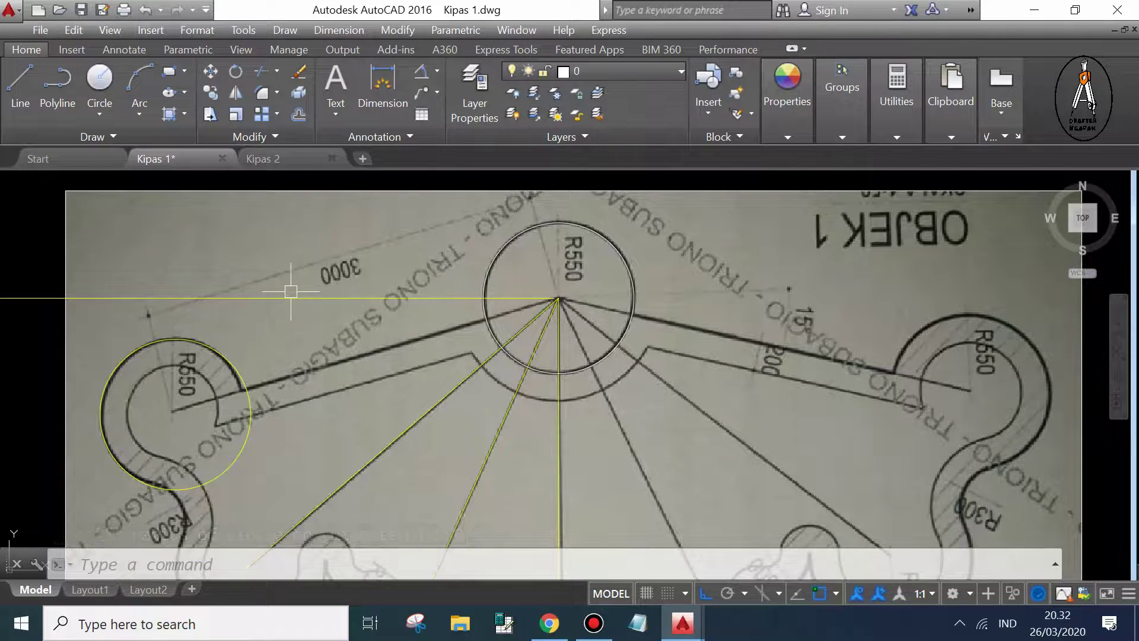
pyautogui.scroll(-6, 379, 284)
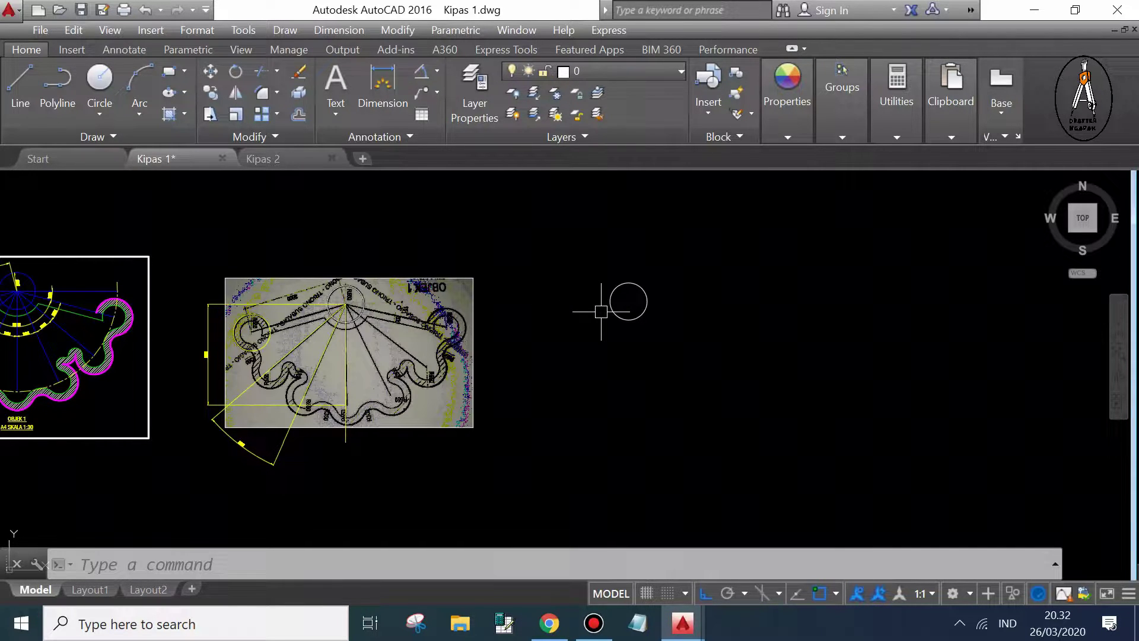
pyautogui.write('l')
pyautogui.press('Return')
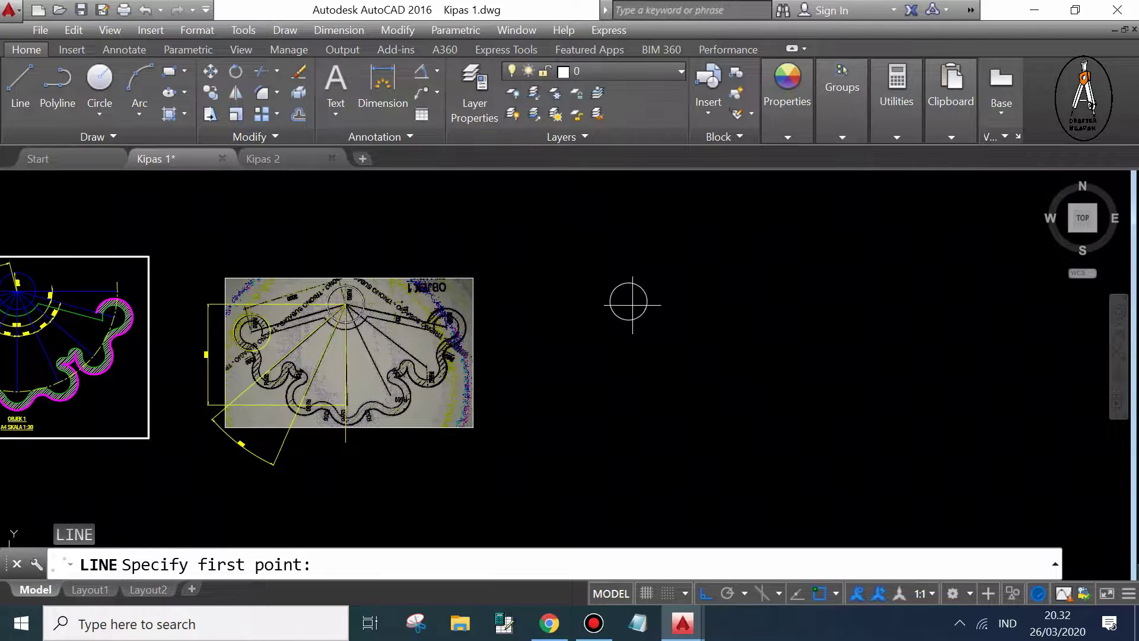
pyautogui.click(628, 301)
pyautogui.write('3000')
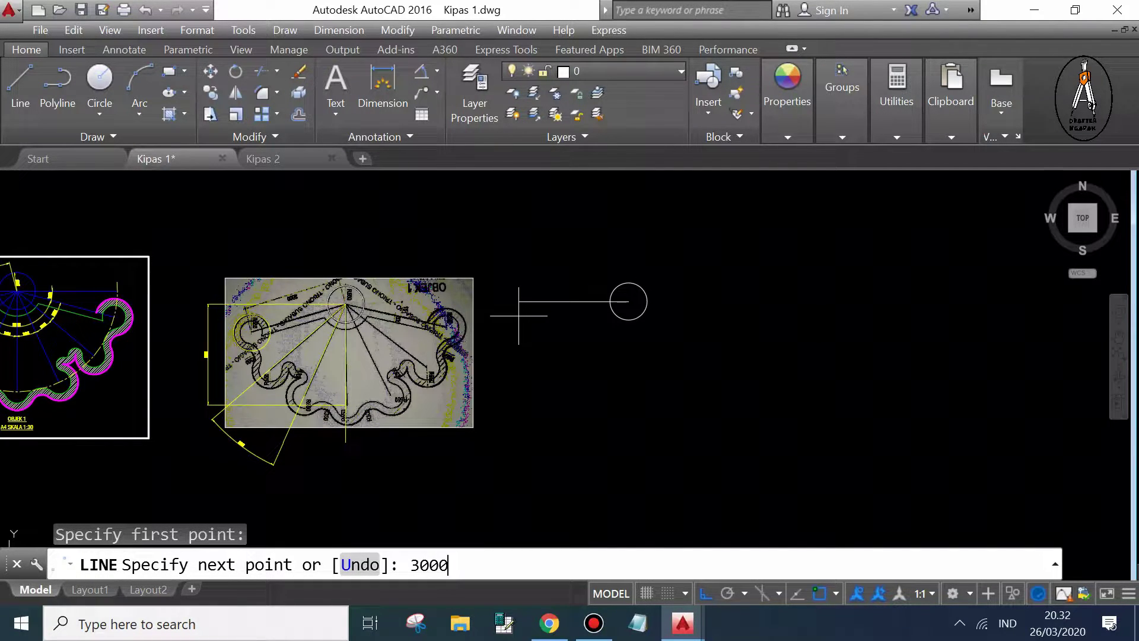
pyautogui.press('Return')
pyautogui.press('Escape')
pyautogui.scroll(2, 380, 349)
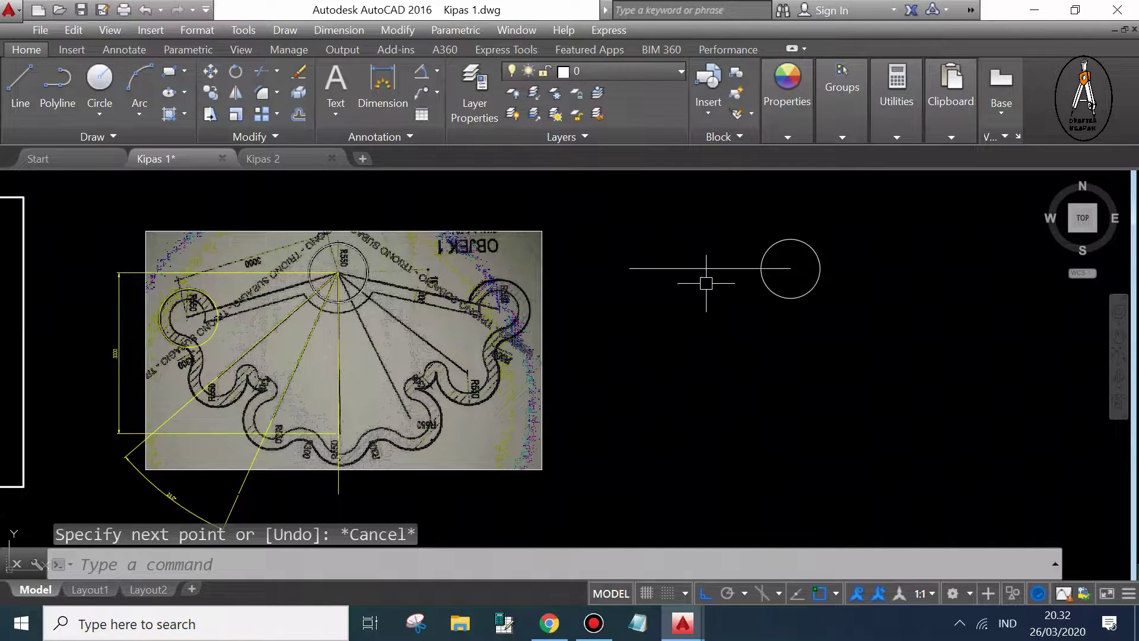
# - Rotate the 3000-long line by 15° about the circle's centre, using a reference angle of -15, so its free end tilts downwards
pyautogui.scroll(2, 303, 272)
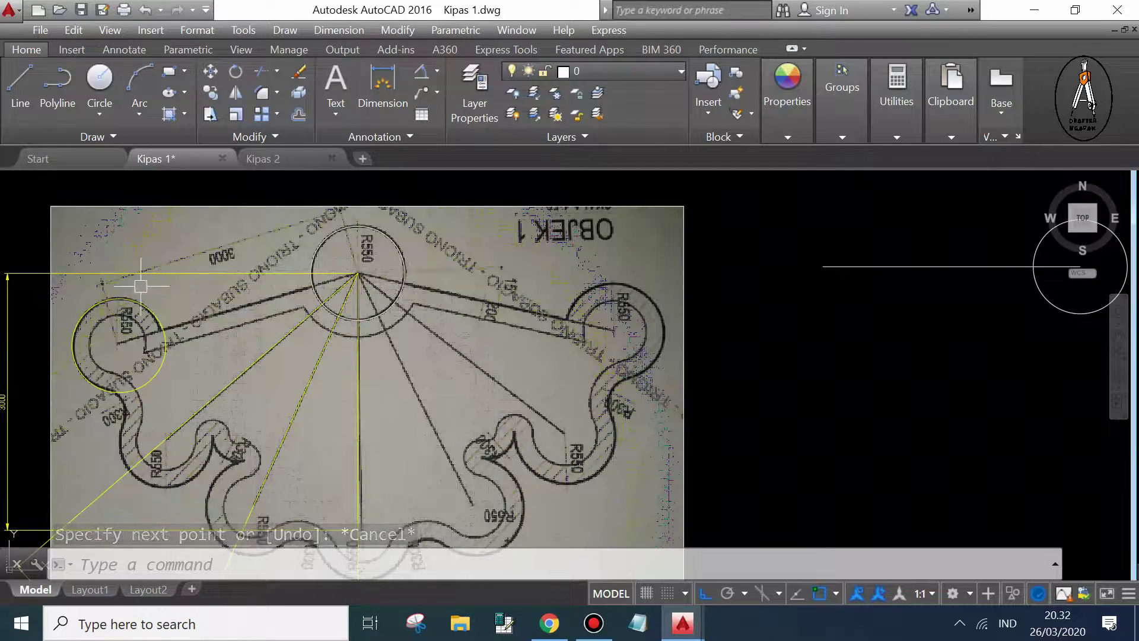
pyautogui.moveTo(527, 279); pyautogui.dragTo(519, 280, button='middle')
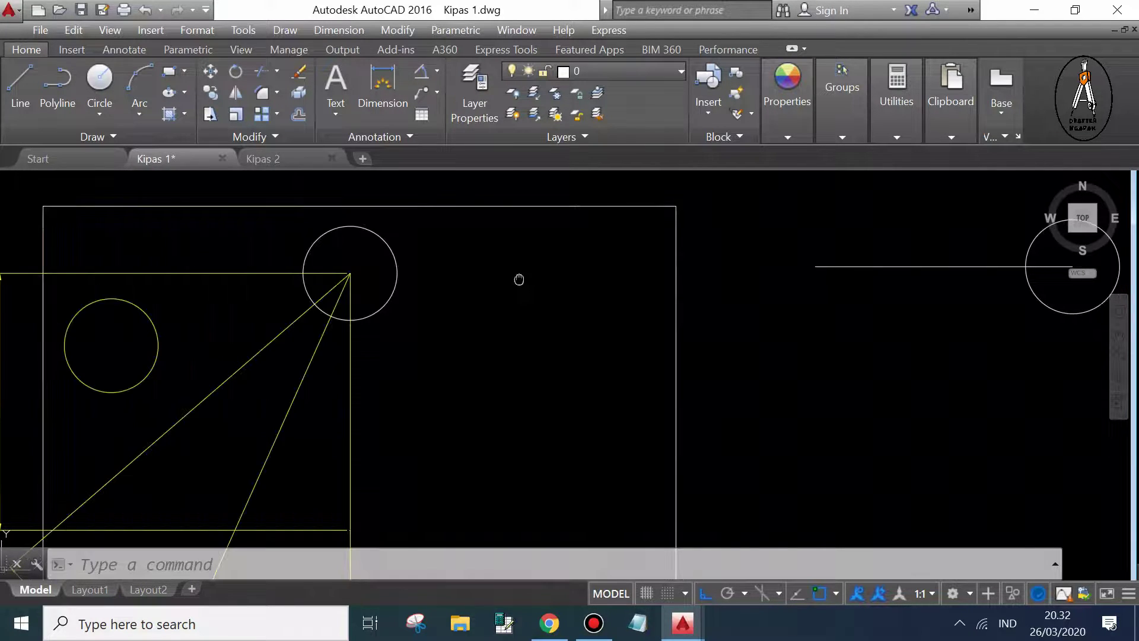
pyautogui.press('Escape')
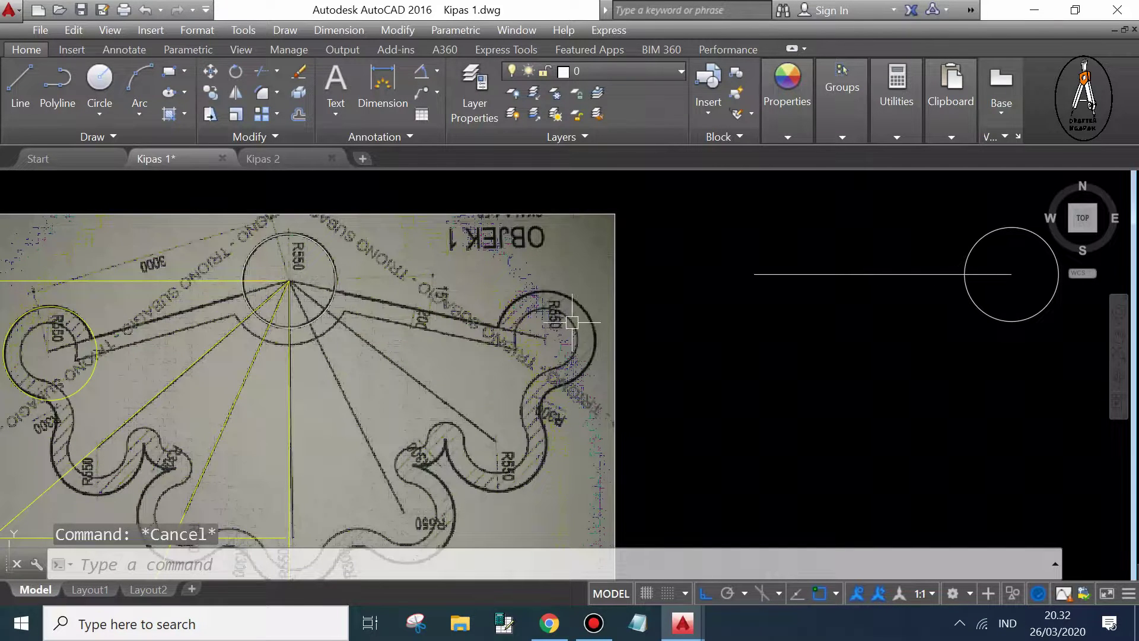
pyautogui.scroll(-2, 353, 280)
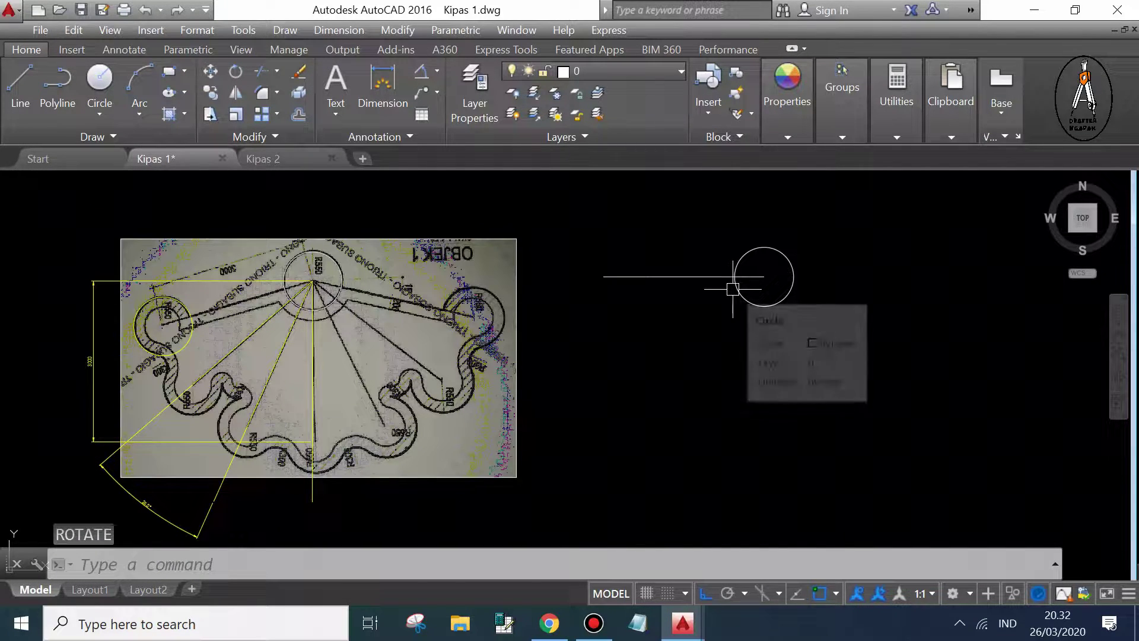
pyautogui.write('r')
pyautogui.press('Return')
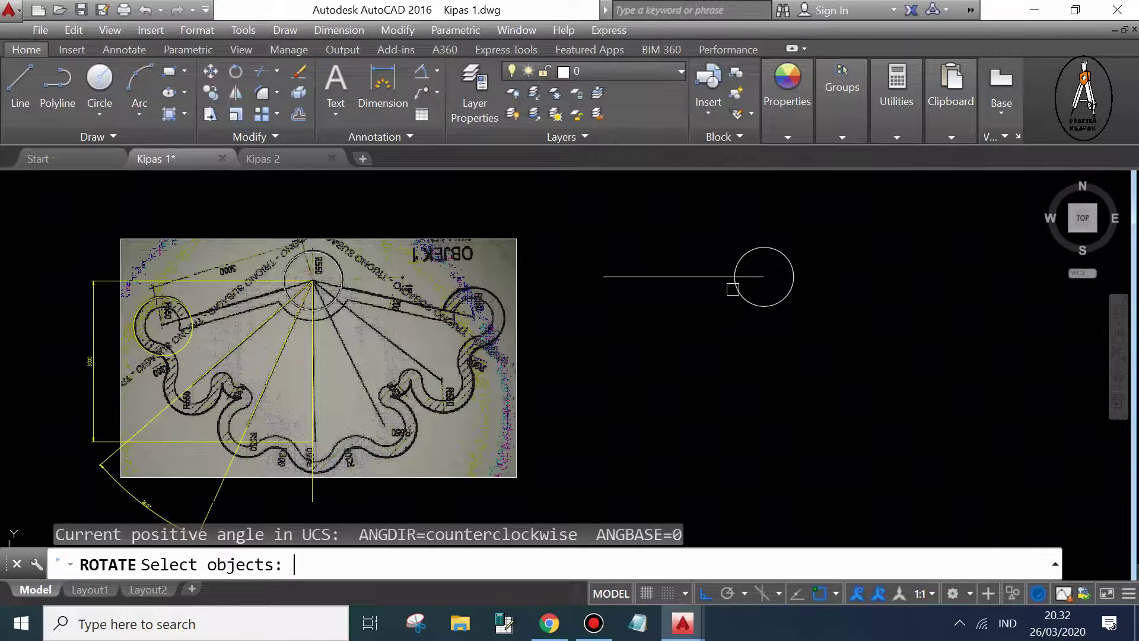
pyautogui.click(695, 275)
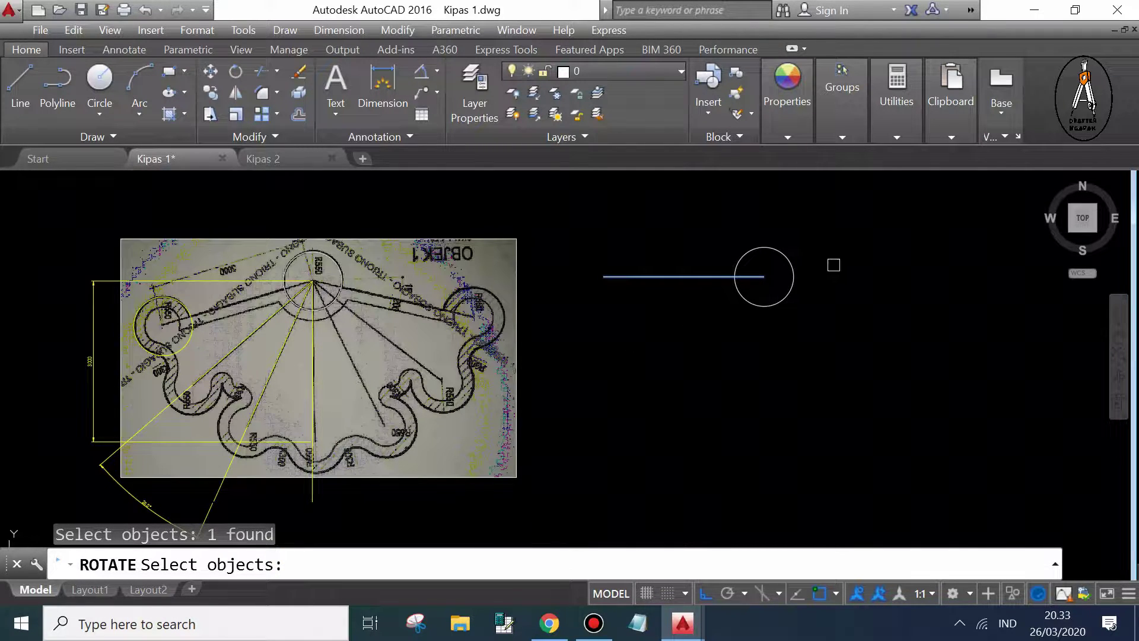
pyautogui.press('Return')
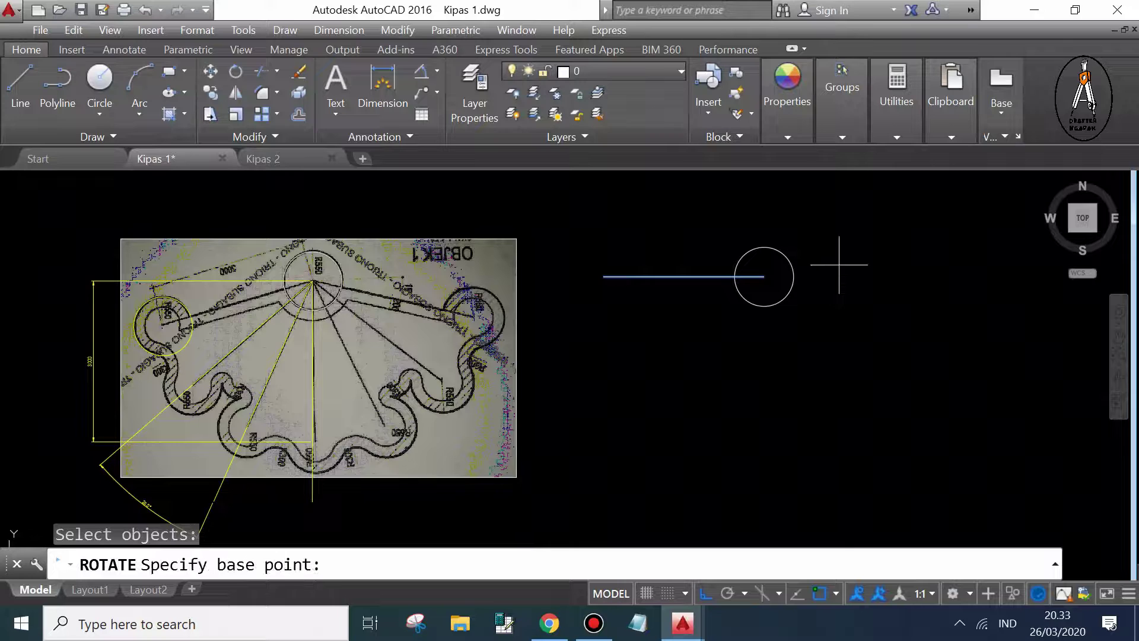
pyautogui.click(764, 277)
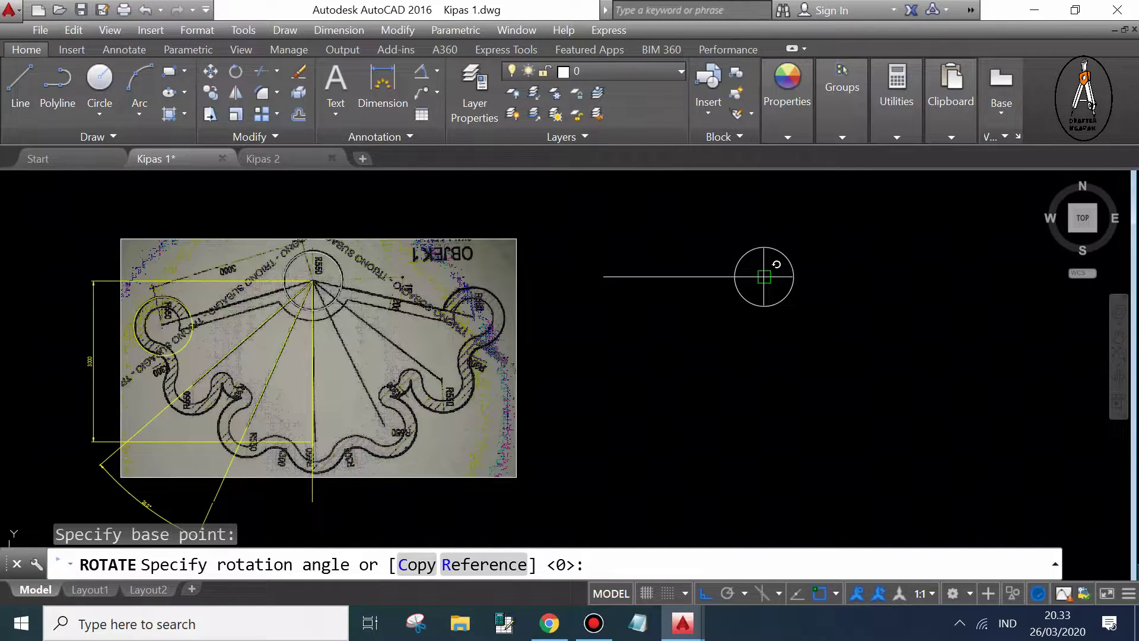
pyautogui.write('r')
pyautogui.press('Return')
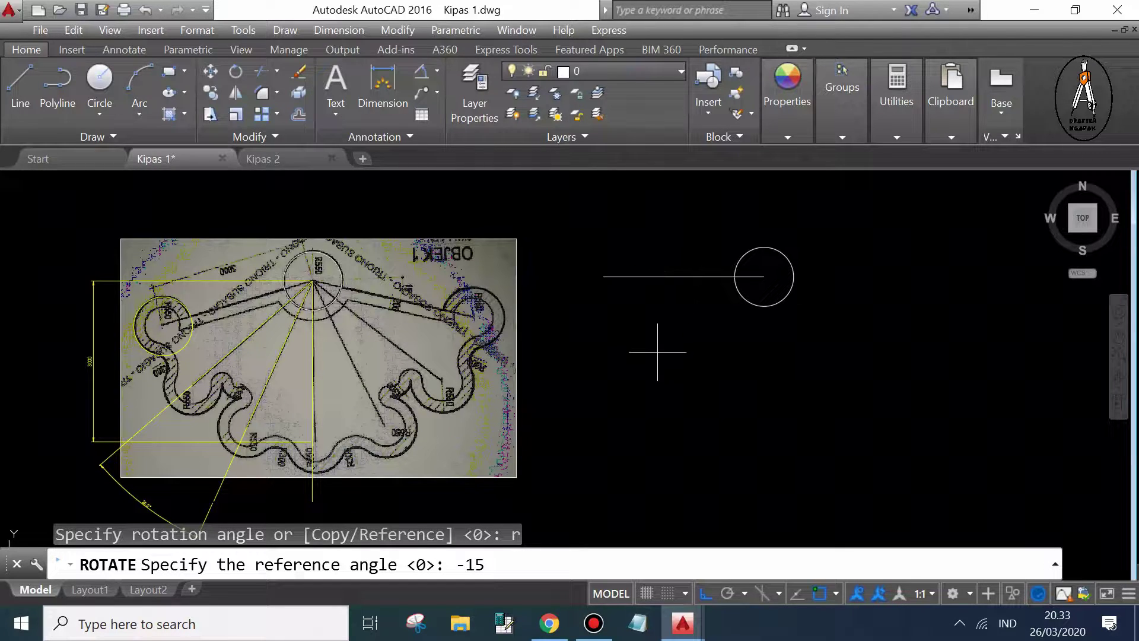
pyautogui.press('Return')
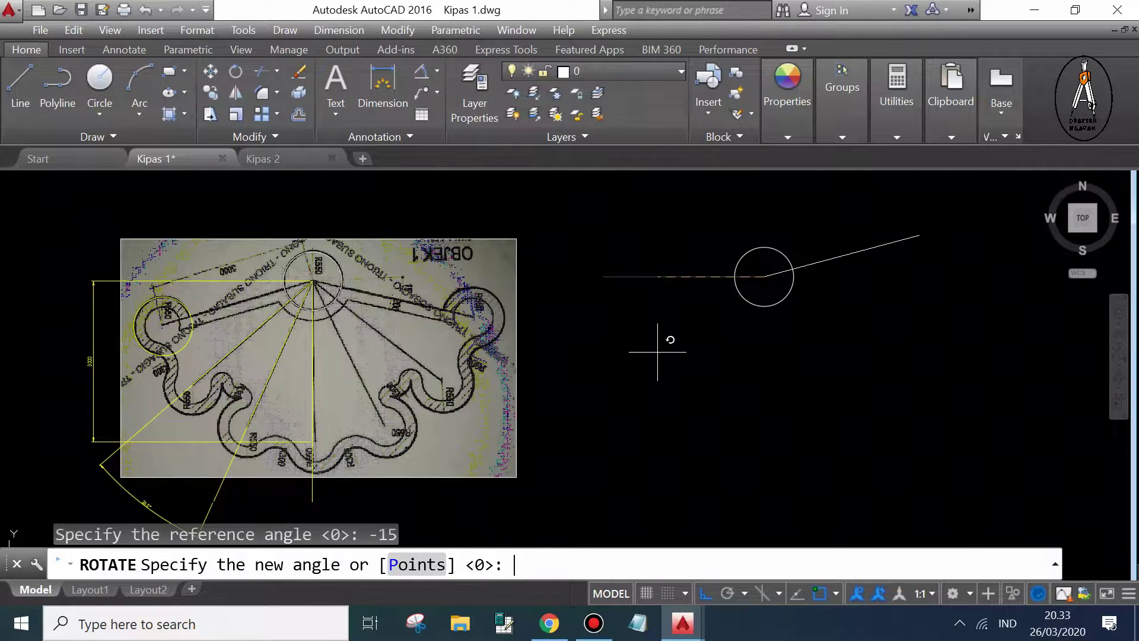
pyautogui.click(618, 384)
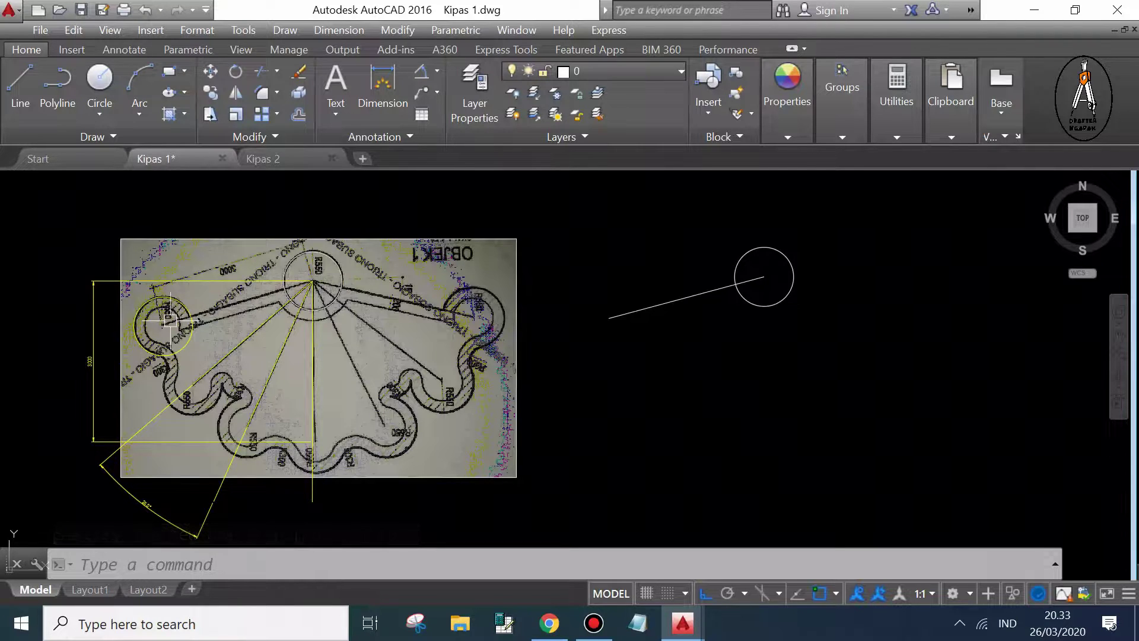
# - Add an aligned dimension along the sloped line, from the circle's centre to its free end, placed above the line
pyautogui.click(437, 71)
pyautogui.click(434, 136)
pyautogui.click(765, 277)
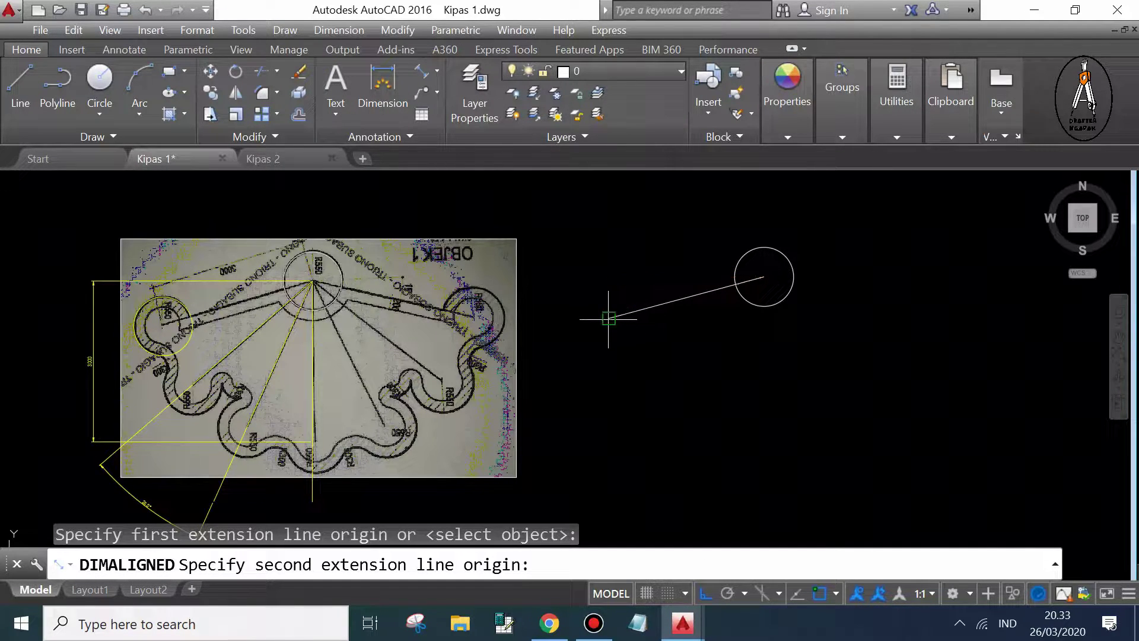
pyautogui.click(609, 318)
pyautogui.scroll(2, 641, 287)
pyautogui.click(648, 300)
pyautogui.scroll(6, 705, 287)
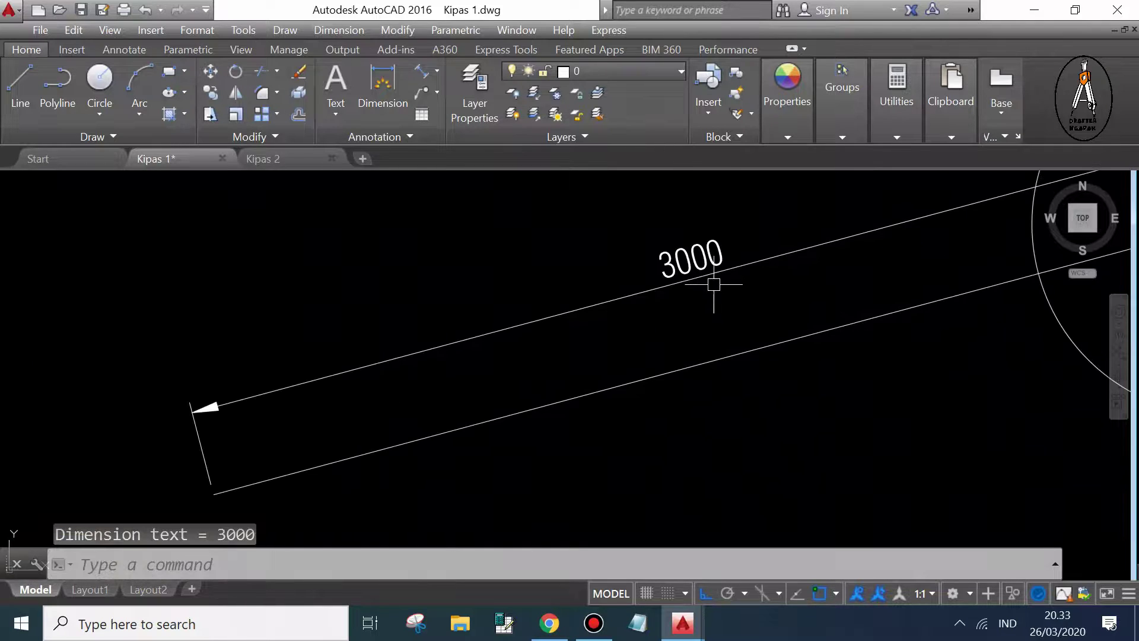
# - Move the new aligned dimension to the yellow dimension layer
pyautogui.scroll(-4, 682, 287)
pyautogui.click(685, 273)
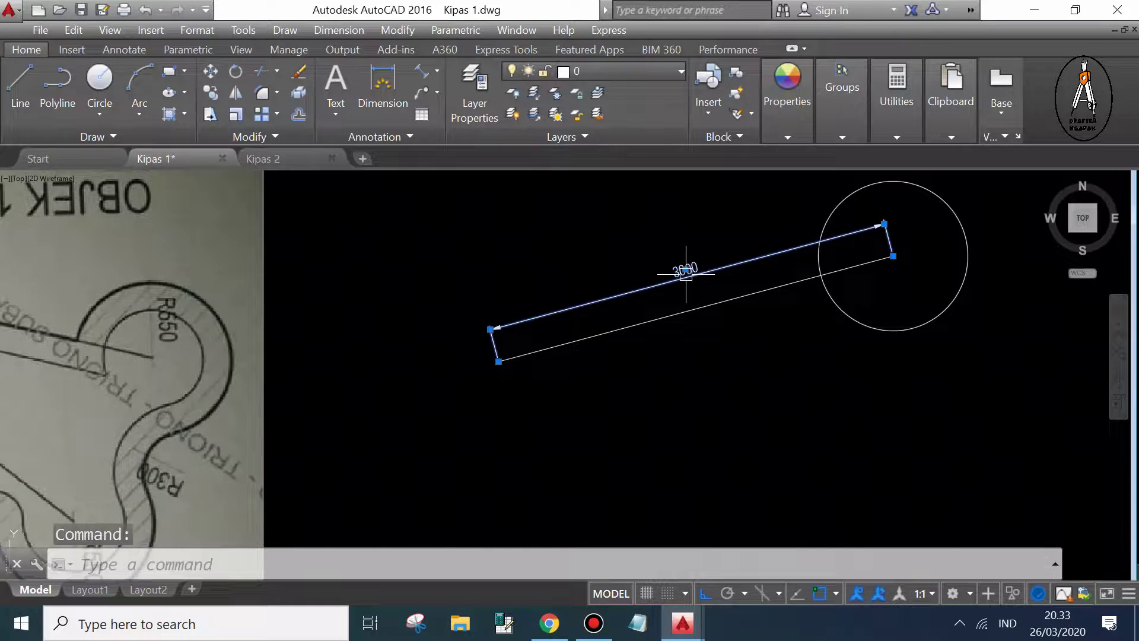
pyautogui.click(642, 74)
pyautogui.click(606, 140)
pyautogui.press('Escape')
pyautogui.scroll(-3, 632, 301)
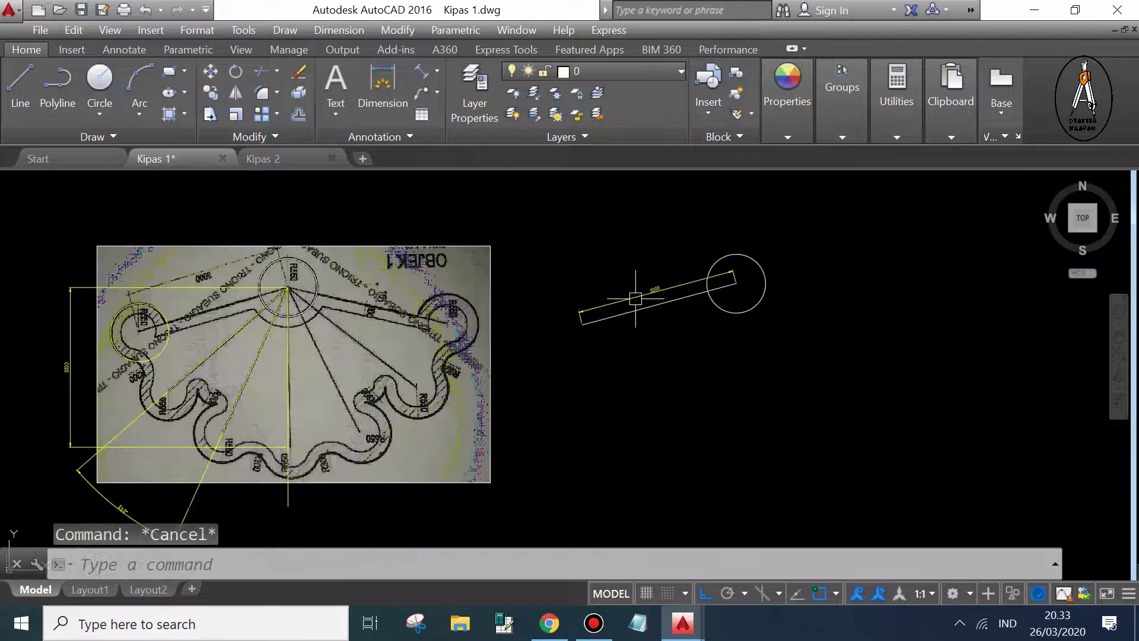
# - Mirror the sloped line about a vertical axis through the circle's centre, keeping the original line
pyautogui.scroll(1, 453, 325)
pyautogui.moveTo(475, 313); pyautogui.dragTo(442, 300, button='middle')
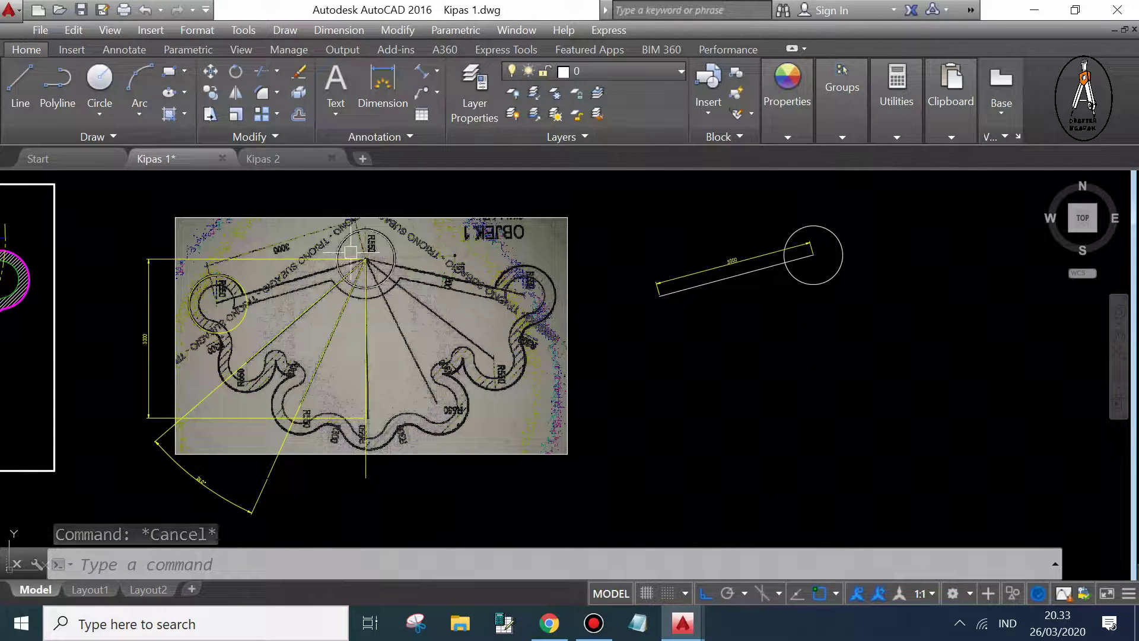
pyautogui.scroll(3, 884, 262)
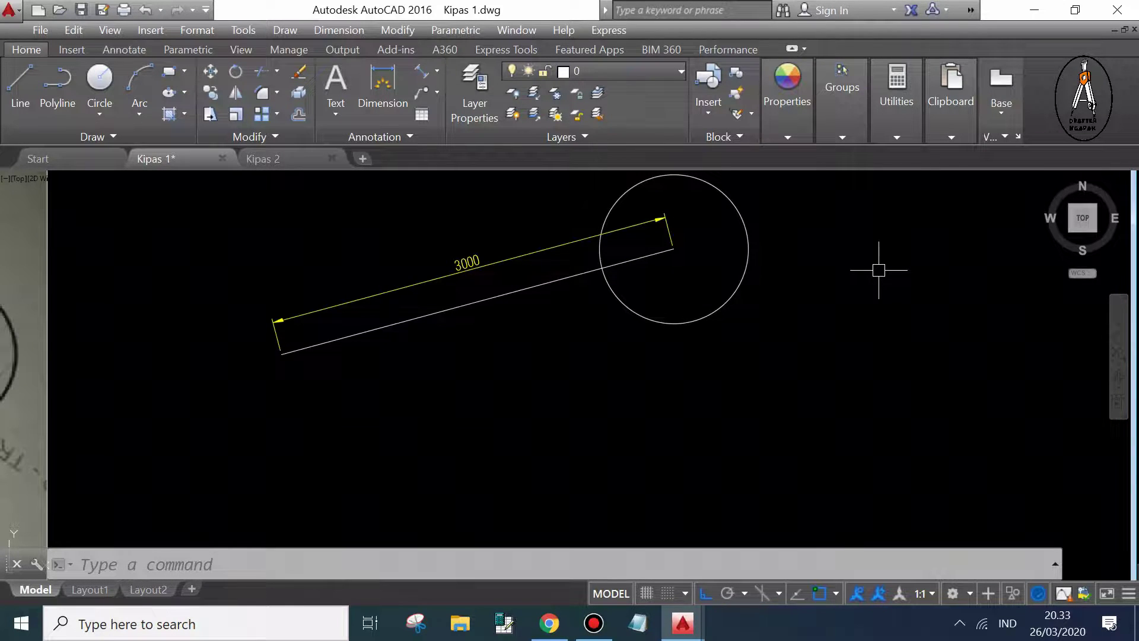
pyautogui.write('mi')
pyautogui.press('Return')
pyautogui.click(622, 264)
pyautogui.press('Return')
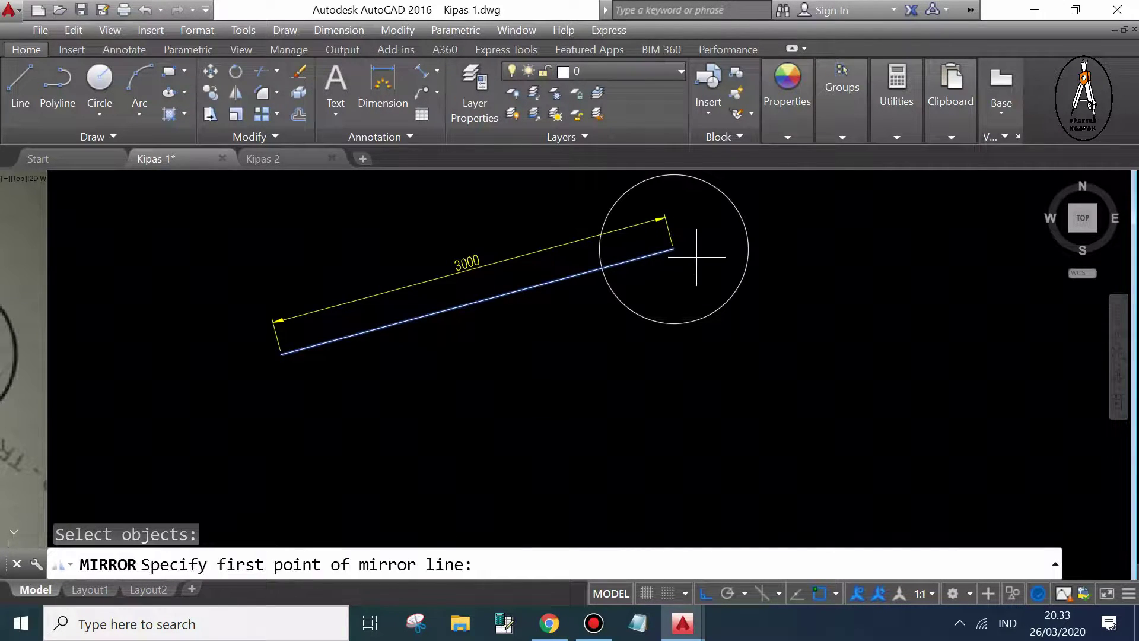
pyautogui.click(674, 249)
pyautogui.click(683, 386)
pyautogui.press('Return')
pyautogui.scroll(-5, 712, 341)
pyautogui.press('Escape')
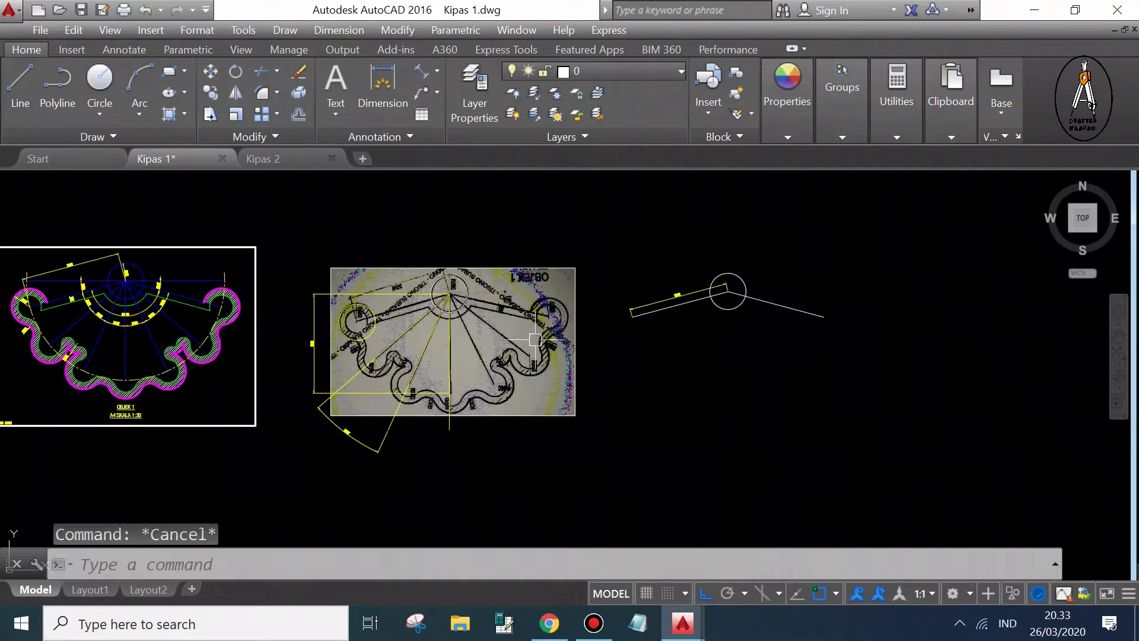
pyautogui.scroll(2, 534, 342)
pyautogui.scroll(-1, 706, 320)
pyautogui.scroll(1, 798, 318)
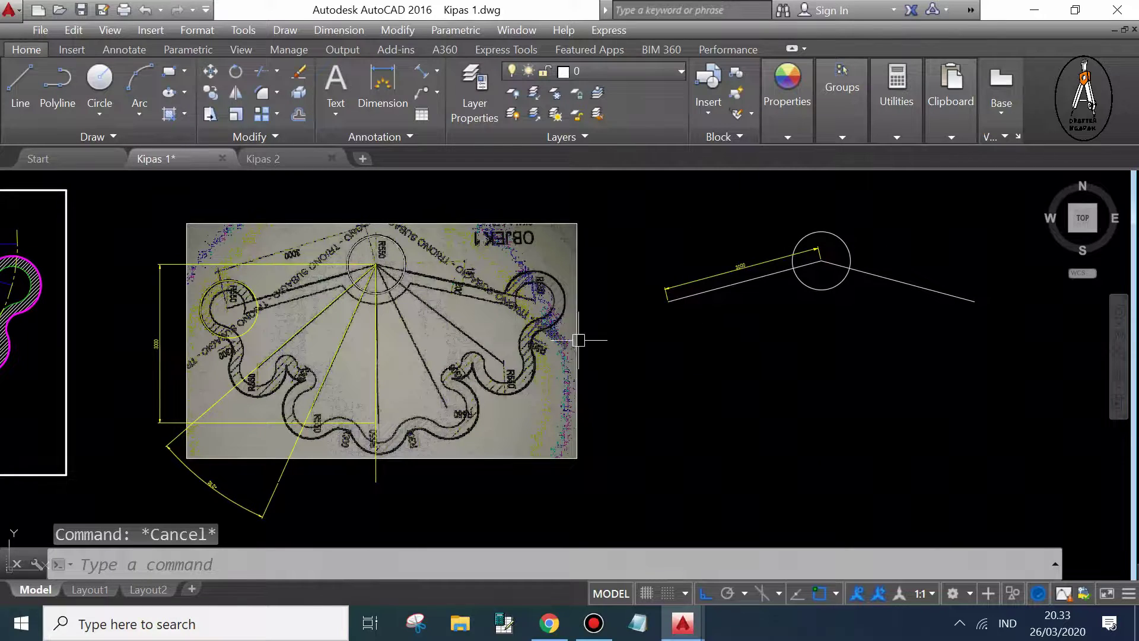
pyautogui.click(549, 624)
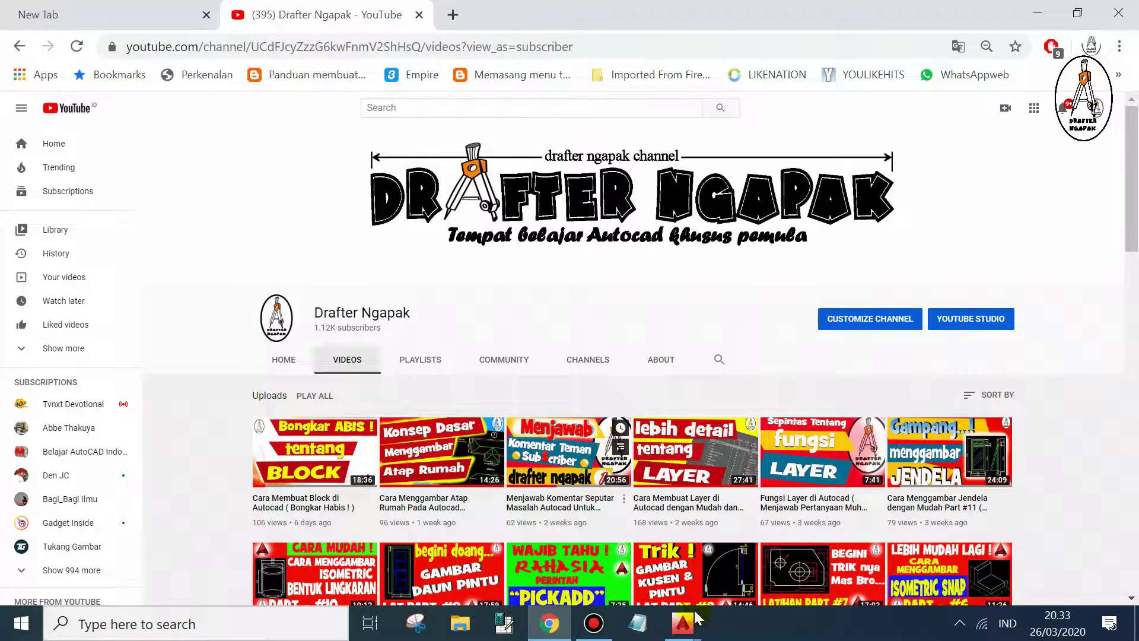
pyautogui.moveTo(693, 629)
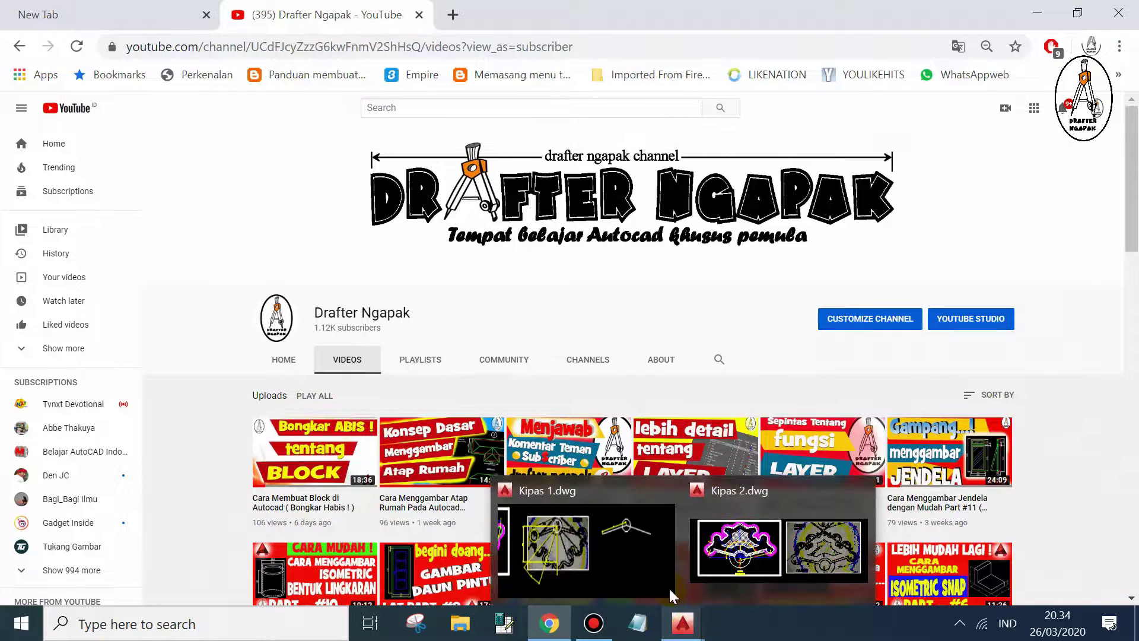
pyautogui.click(621, 546)
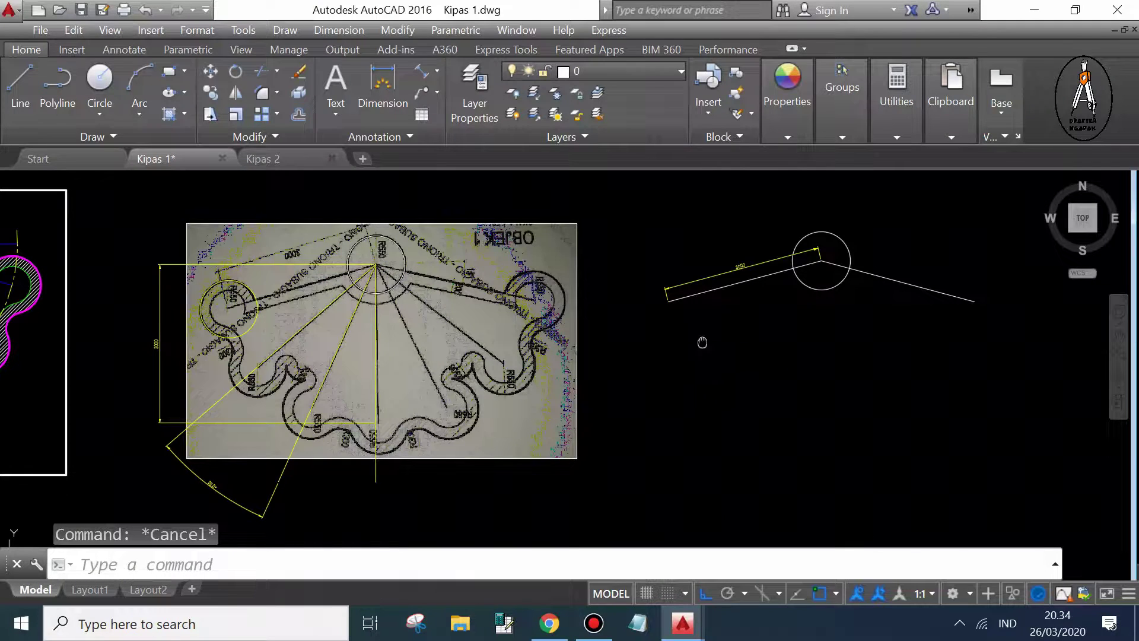
# - Add an angular dimension between the two sloped lines, with its arc placed just below the circle
pyautogui.moveTo(702, 343); pyautogui.dragTo(678, 338, button='middle')
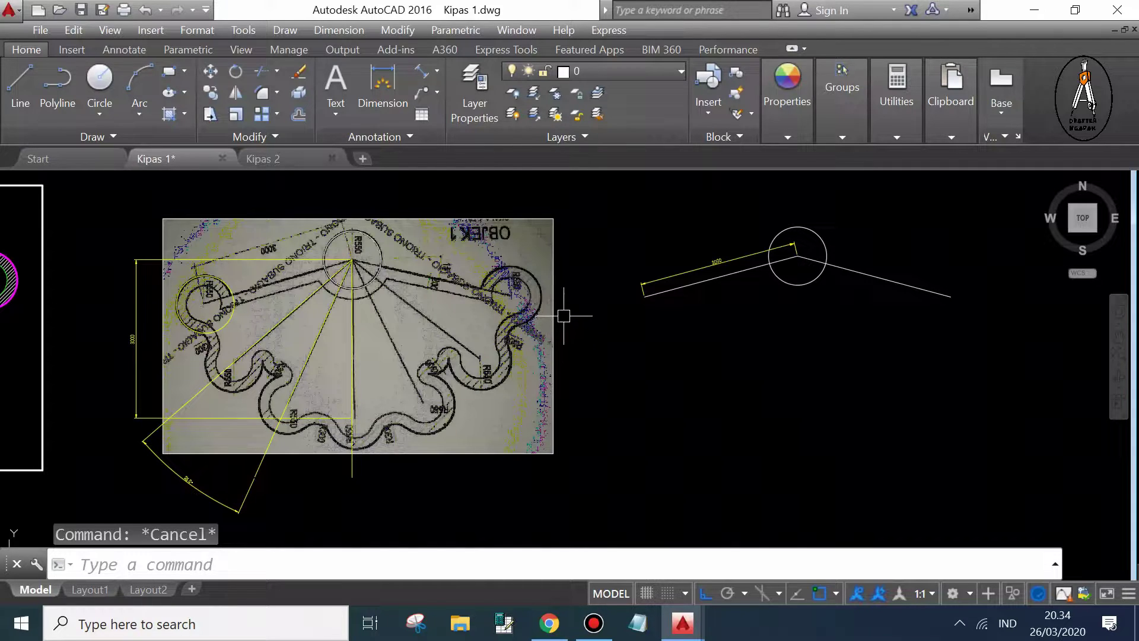
pyautogui.scroll(2, 908, 268)
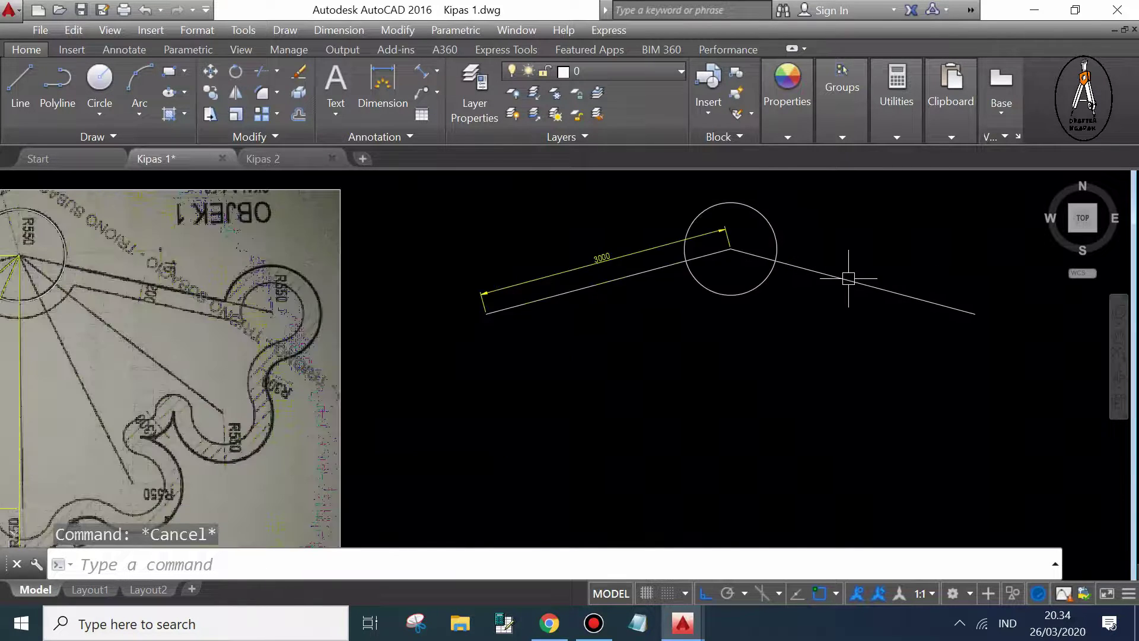
pyautogui.scroll(-2, 857, 274)
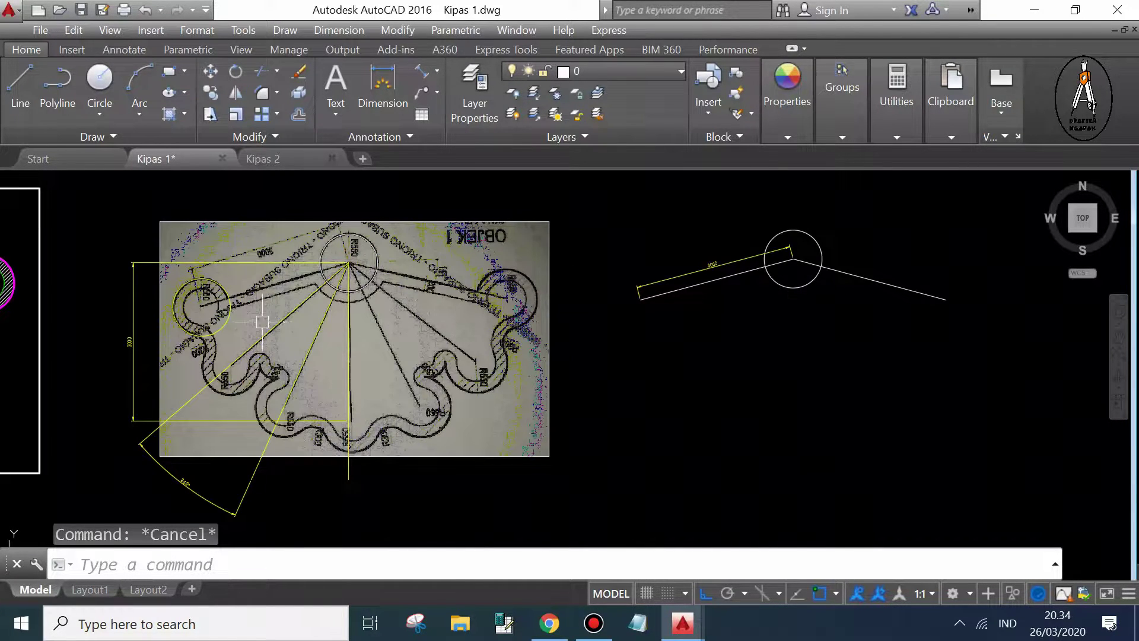
pyautogui.scroll(2, 252, 319)
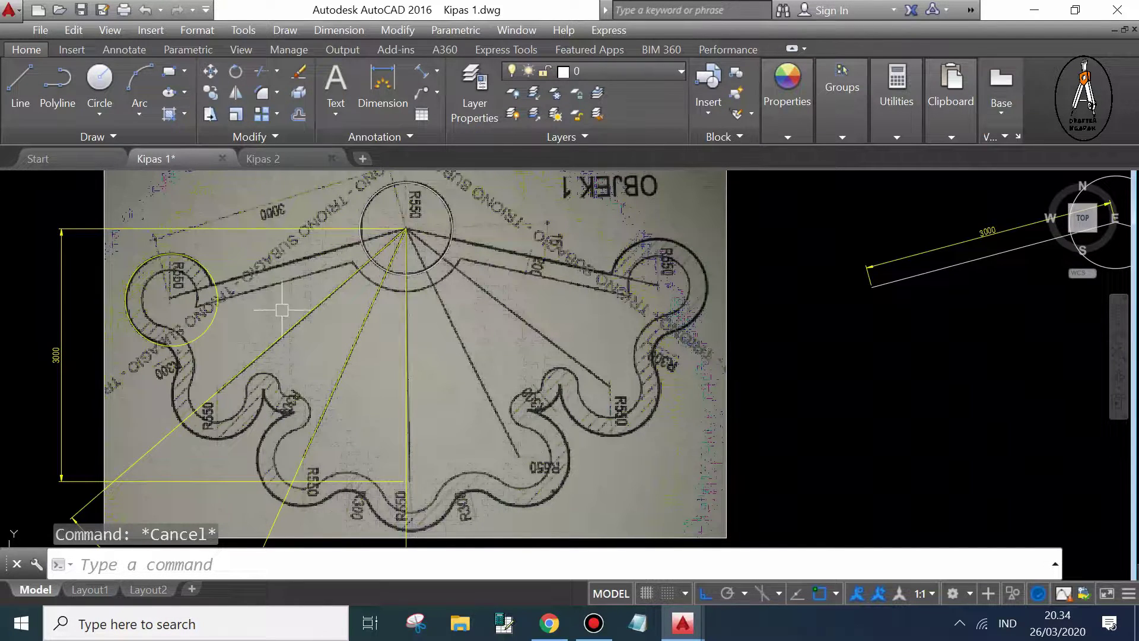
pyautogui.scroll(2, 294, 280)
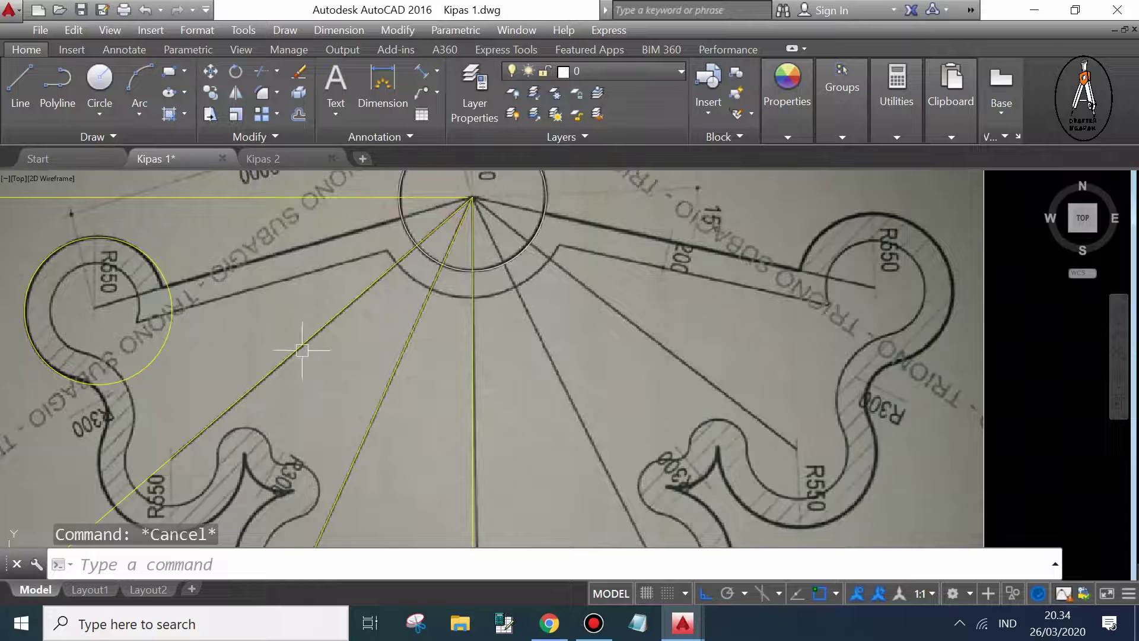
pyautogui.scroll(-5, 332, 291)
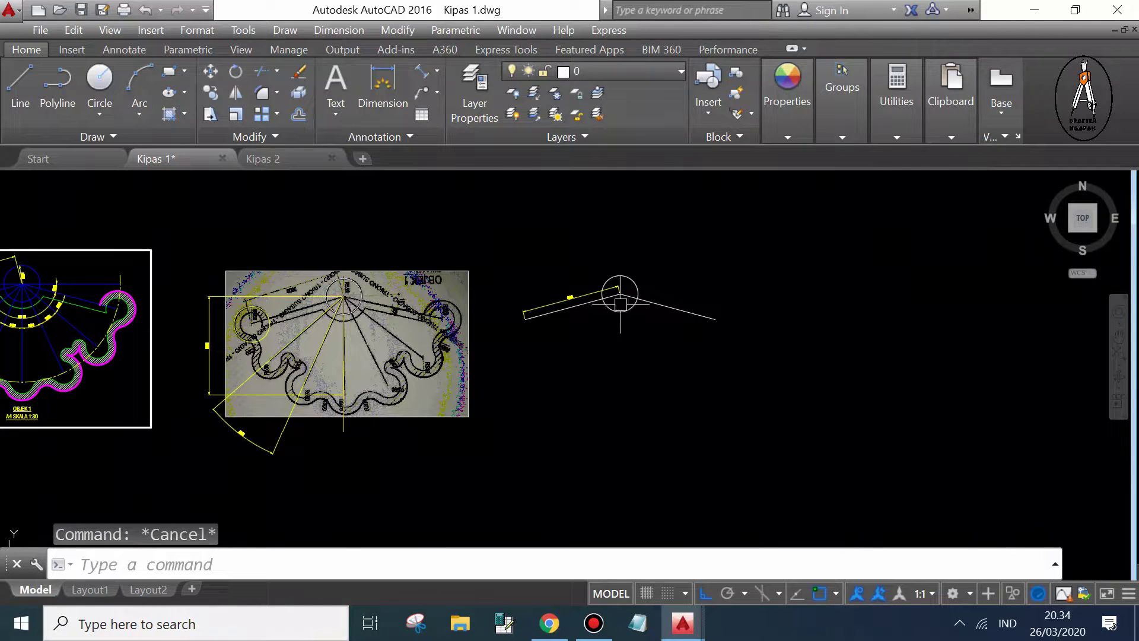
pyautogui.scroll(4, 653, 305)
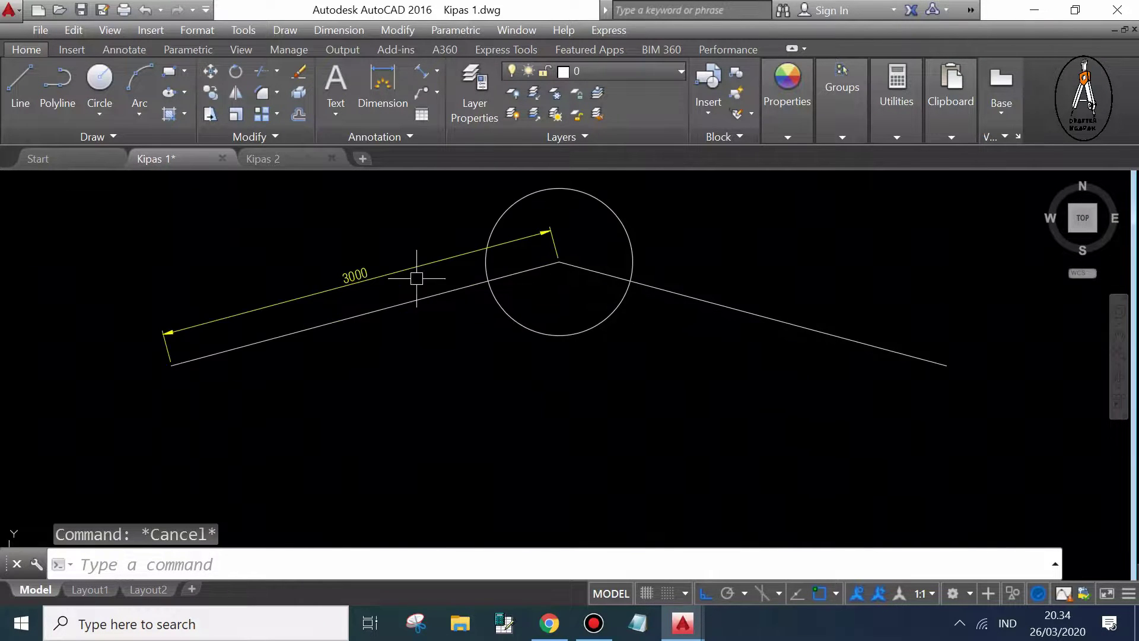
pyautogui.click(437, 72)
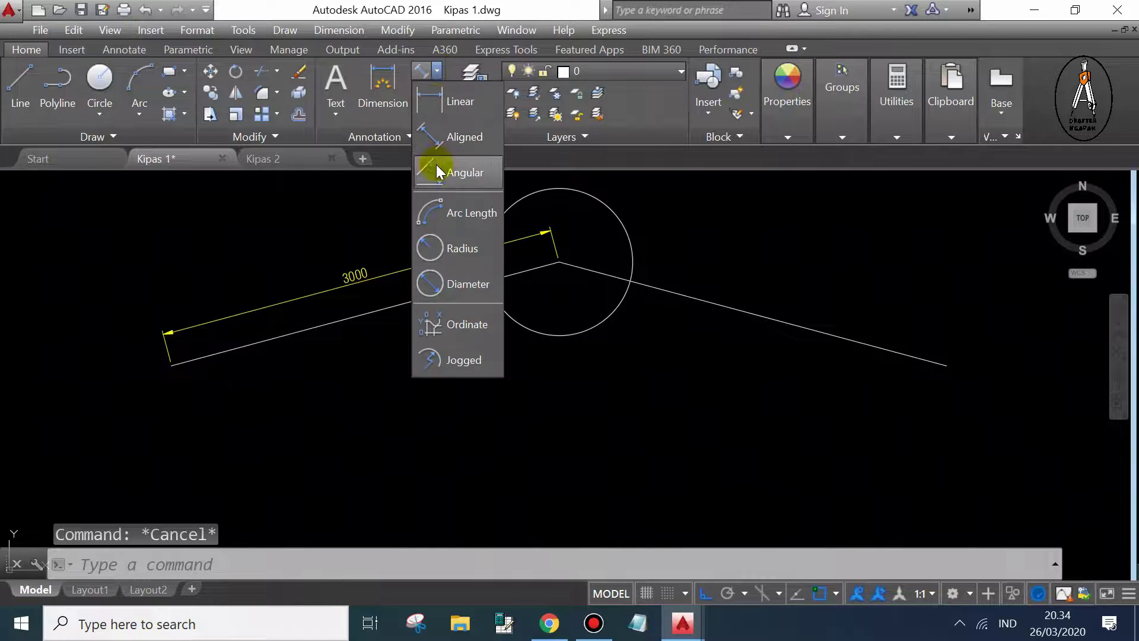
pyautogui.click(440, 176)
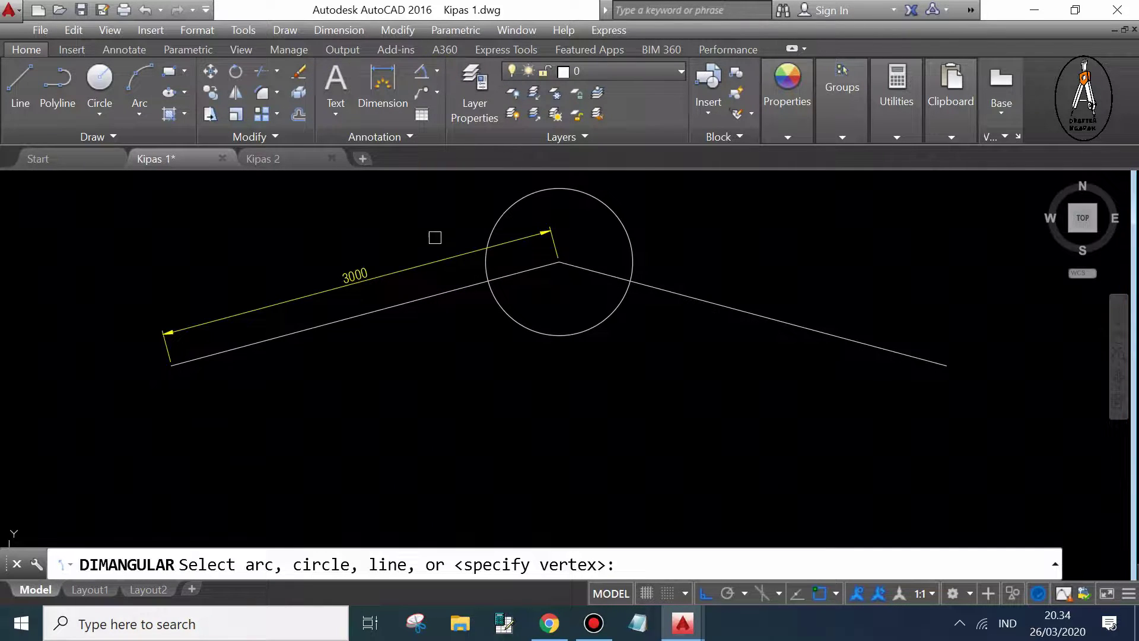
pyautogui.click(431, 293)
pyautogui.click(658, 290)
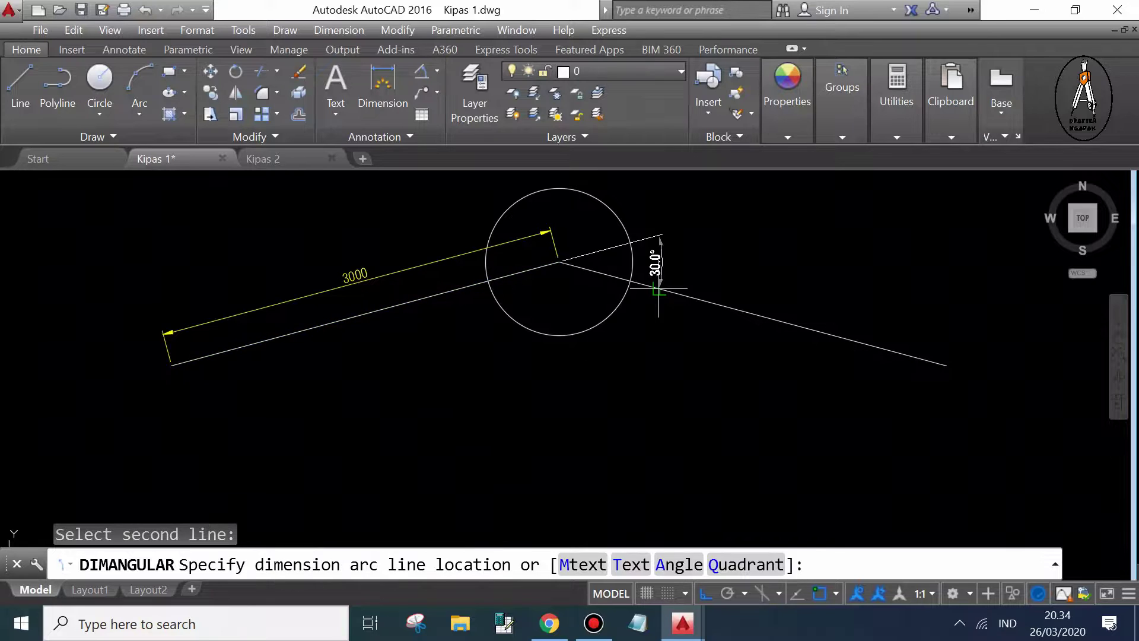
pyautogui.click(568, 351)
# - Match the angular dimension's properties to those of the yellow aligned dimension
pyautogui.scroll(2, 527, 326)
pyautogui.click(771, 116)
pyautogui.click(784, 172)
pyautogui.click(249, 237)
pyautogui.click(426, 306)
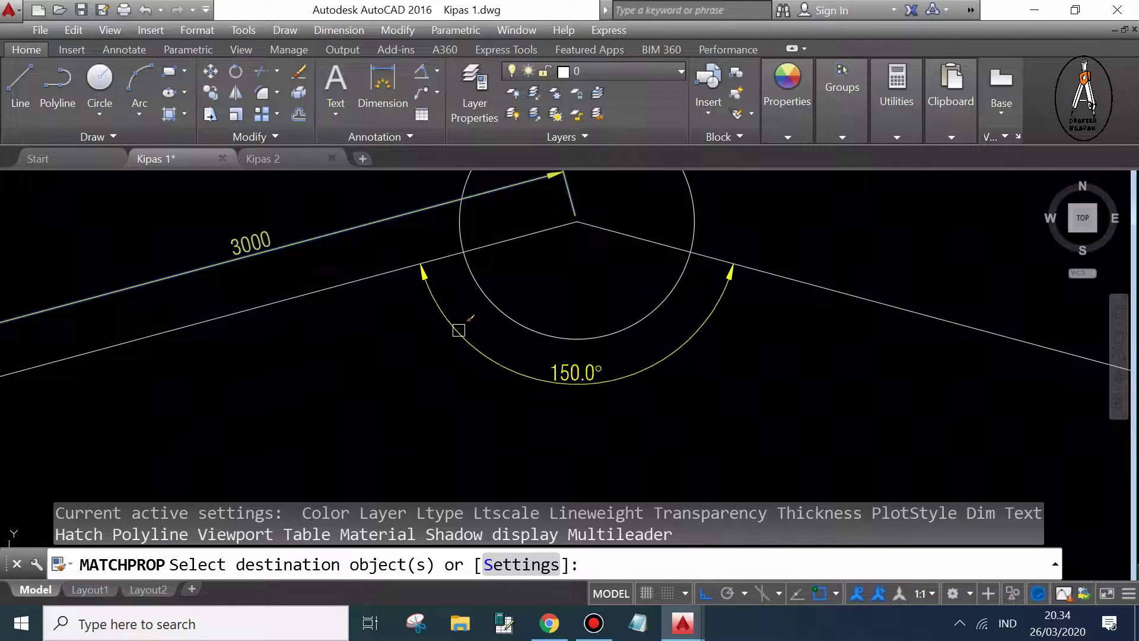
pyautogui.press('Return')
pyautogui.scroll(-5, 682, 308)
pyautogui.scroll(3, 657, 309)
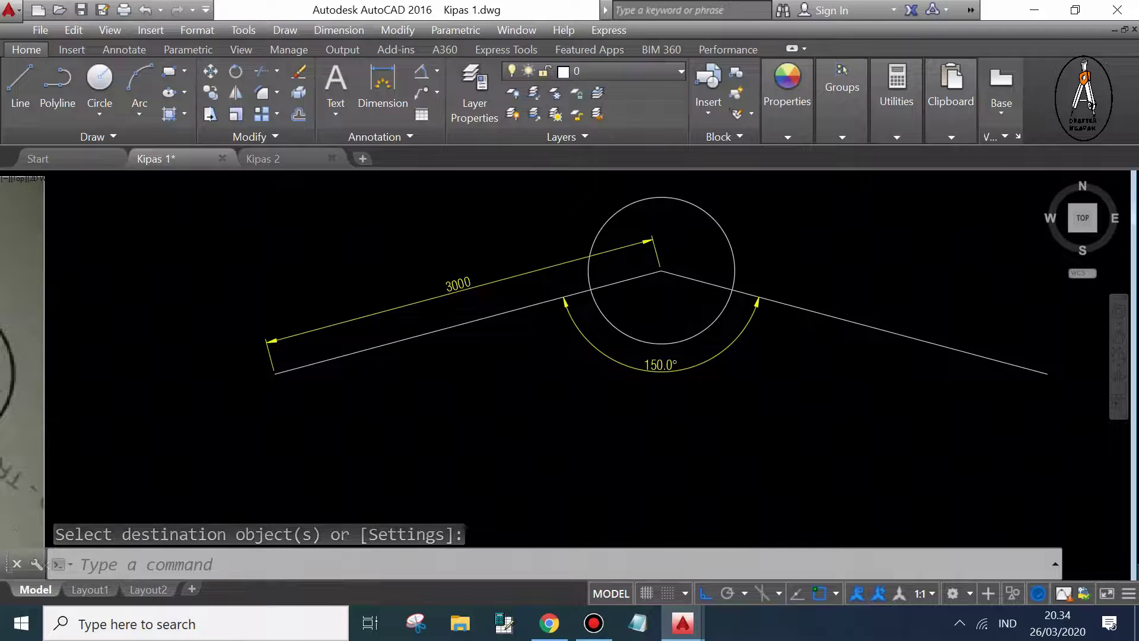
# - Examine the reference photo's radial lines between the two outer arms and compare them with the redrawn arms
pyautogui.scroll(-3, 757, 343)
pyautogui.scroll(-2, 667, 335)
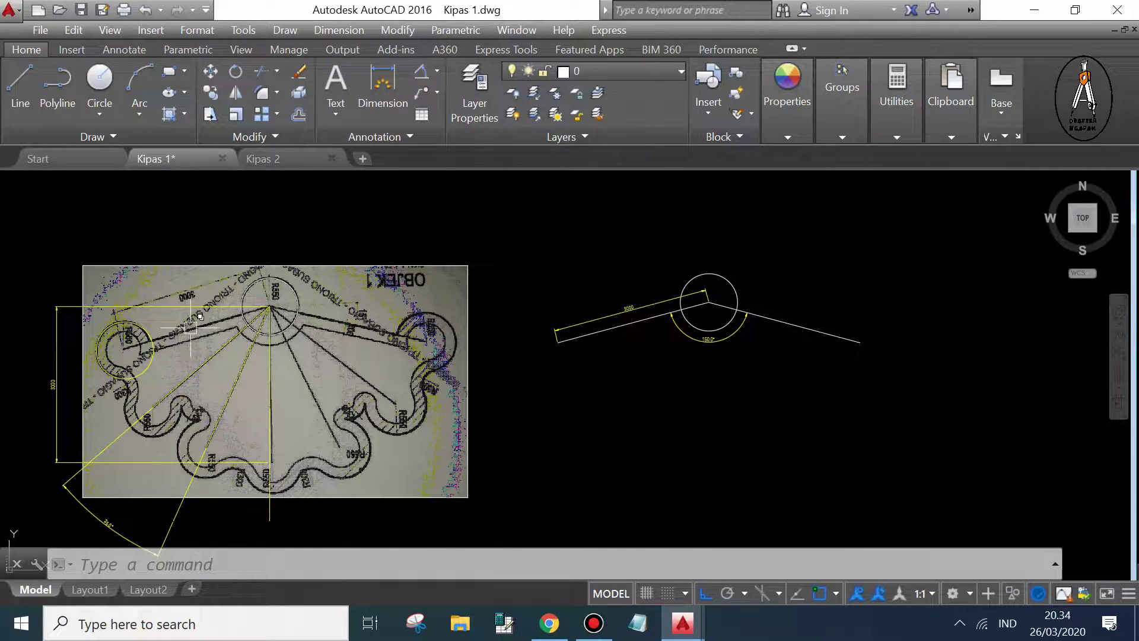
pyautogui.scroll(2, 180, 391)
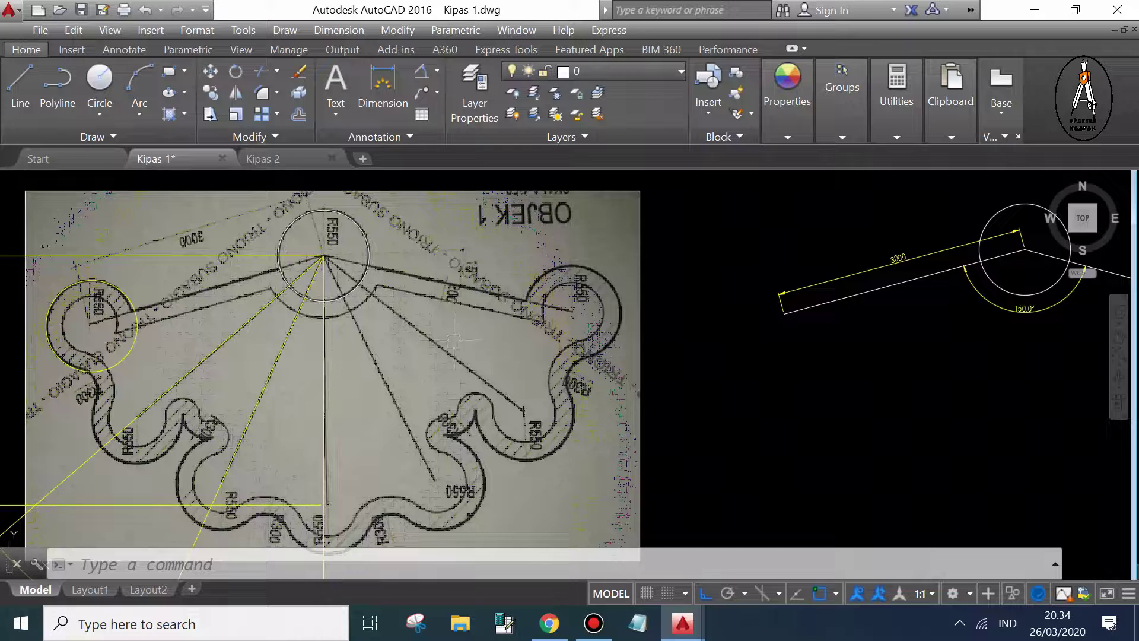
pyautogui.scroll(-2, 340, 330)
pyautogui.scroll(4, 854, 287)
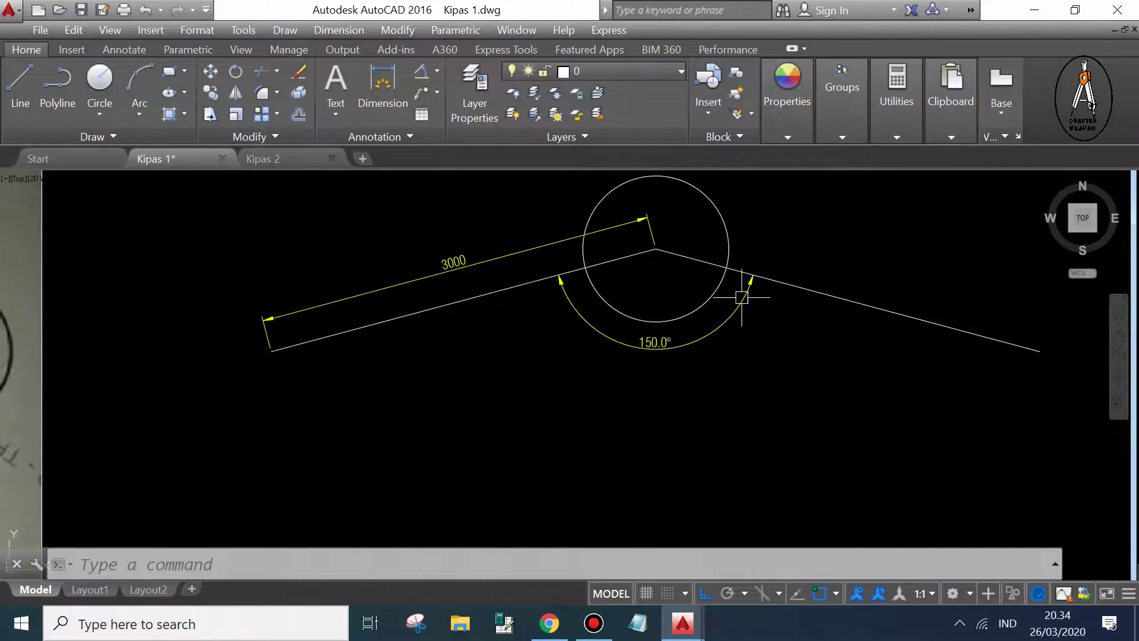
pyautogui.scroll(-2, 729, 295)
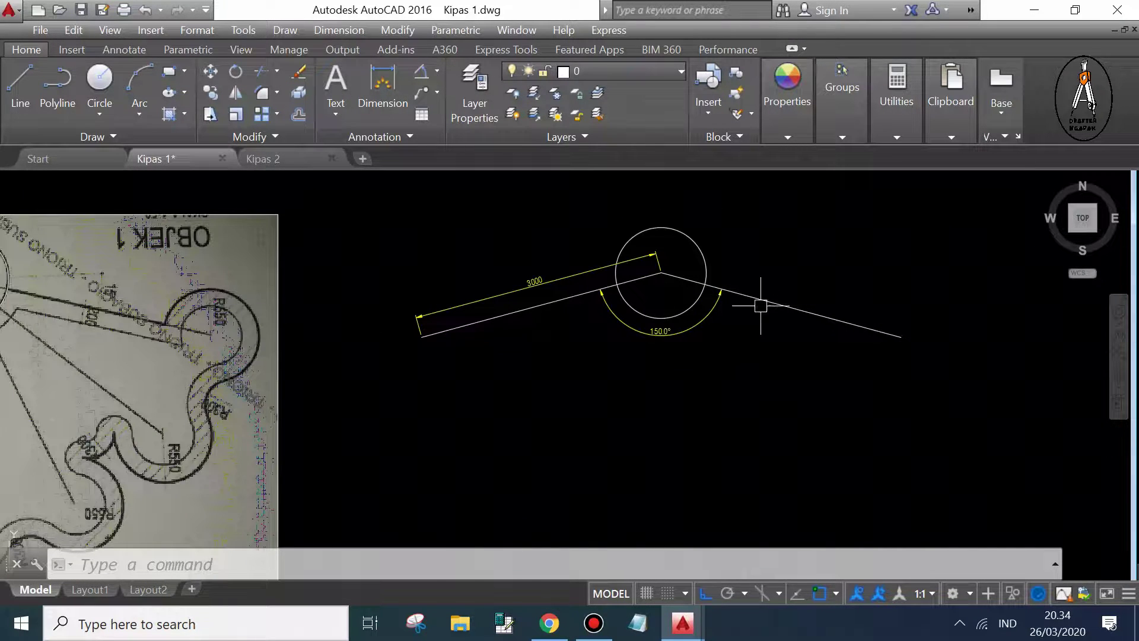
pyautogui.scroll(-2, 380, 323)
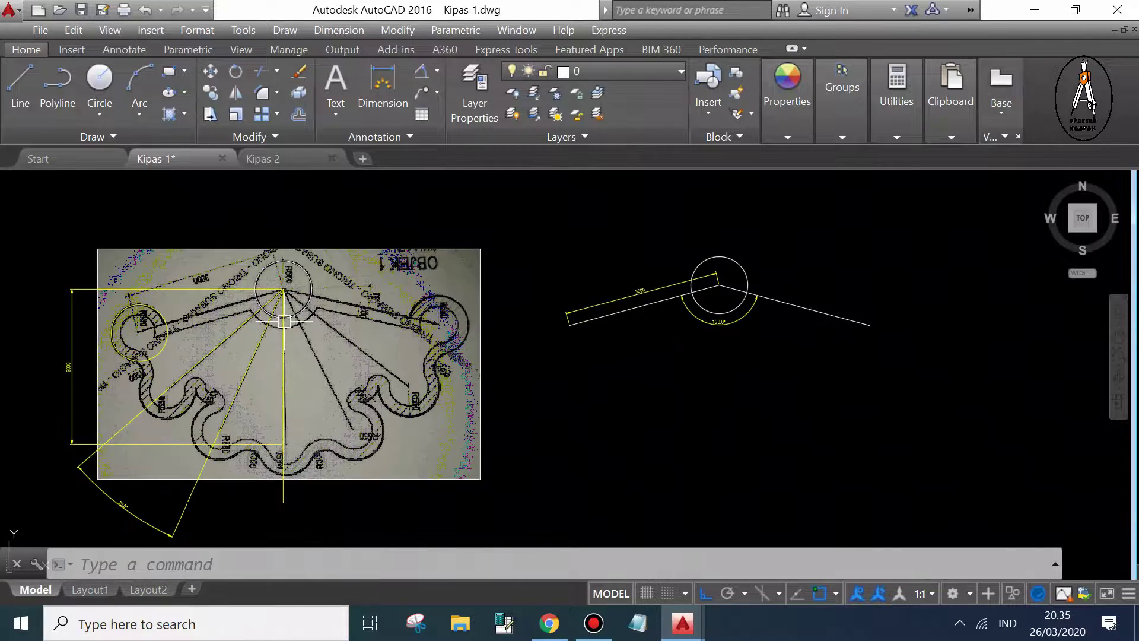
pyautogui.scroll(2, 155, 314)
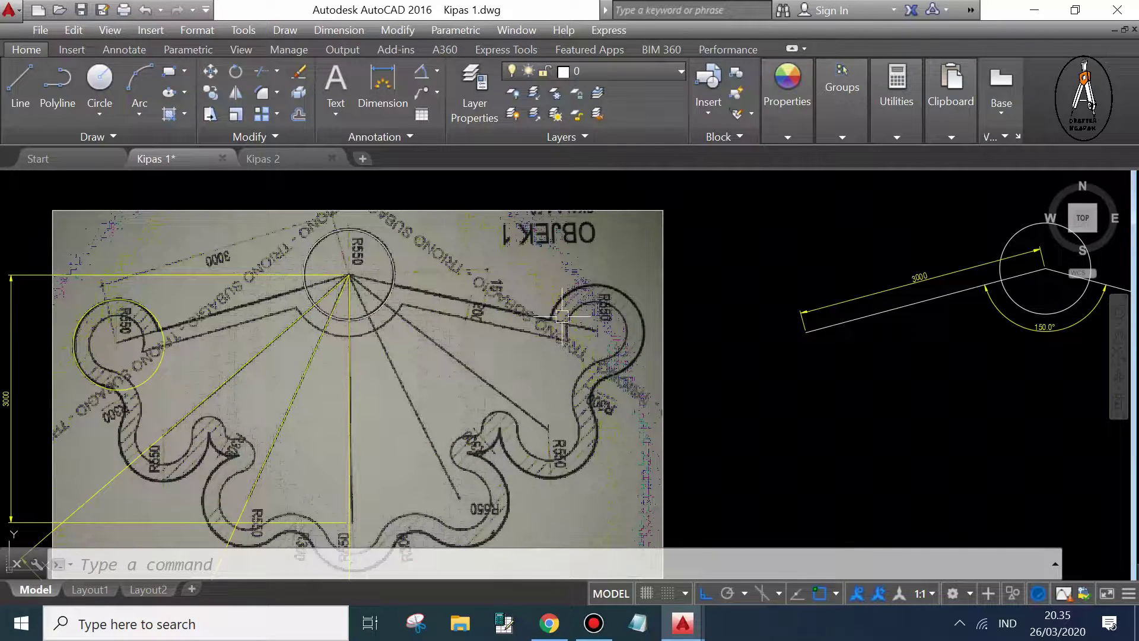
pyautogui.scroll(-3, 566, 319)
pyautogui.scroll(3, 919, 307)
pyautogui.scroll(2, 874, 331)
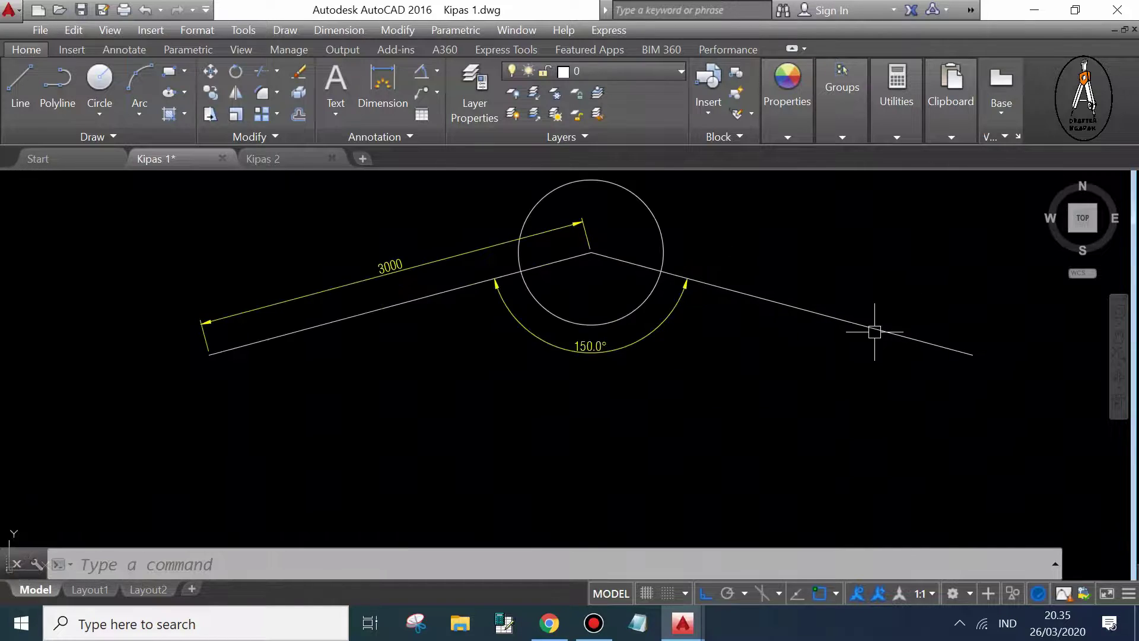
# - Calculate the angular spacing of the radial lines with the command-line calculator as 150/6
pyautogui.write('c')
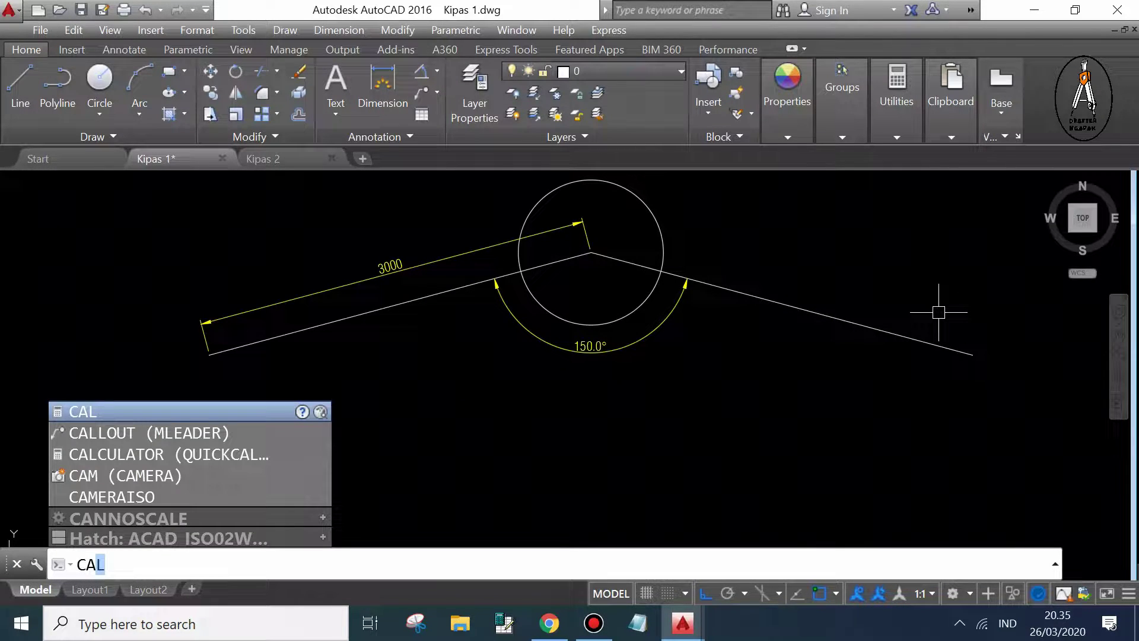
pyautogui.write('al')
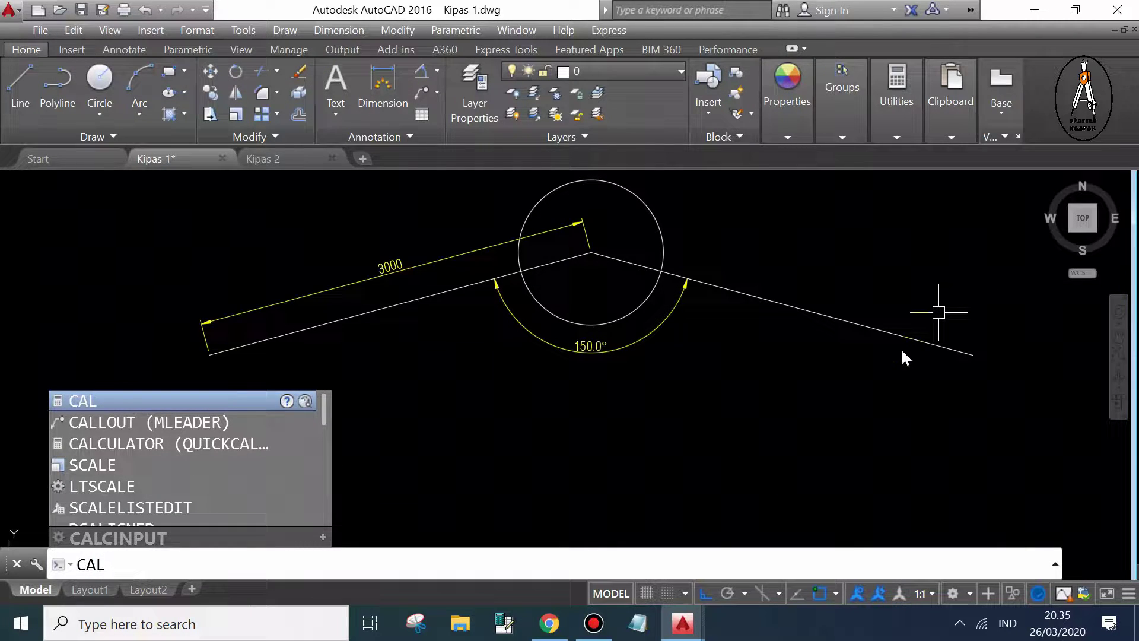
pyautogui.press('Return')
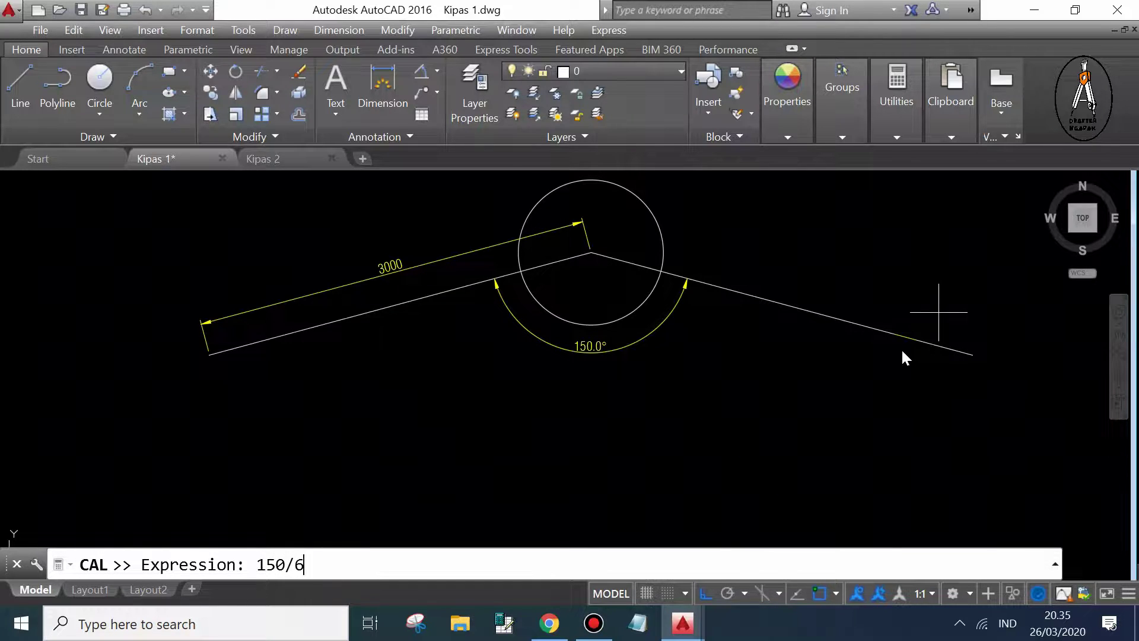
pyautogui.press('Return')
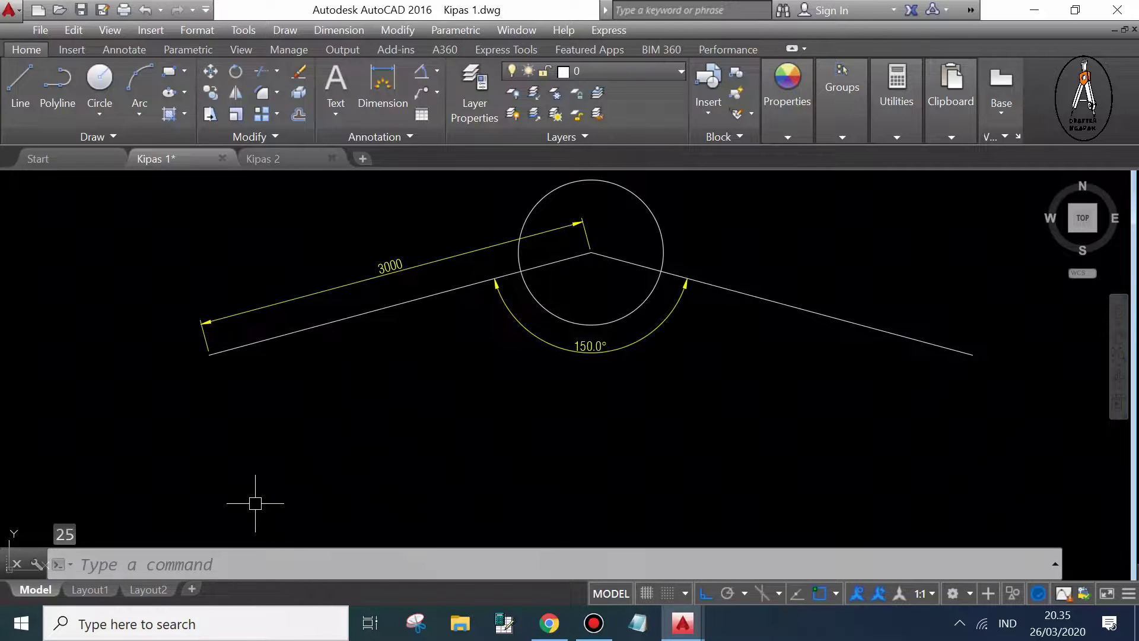
# - Check the spacing of the reference photo's radial lines against the angular dimension placed below the photo
pyautogui.scroll(-1, 735, 353)
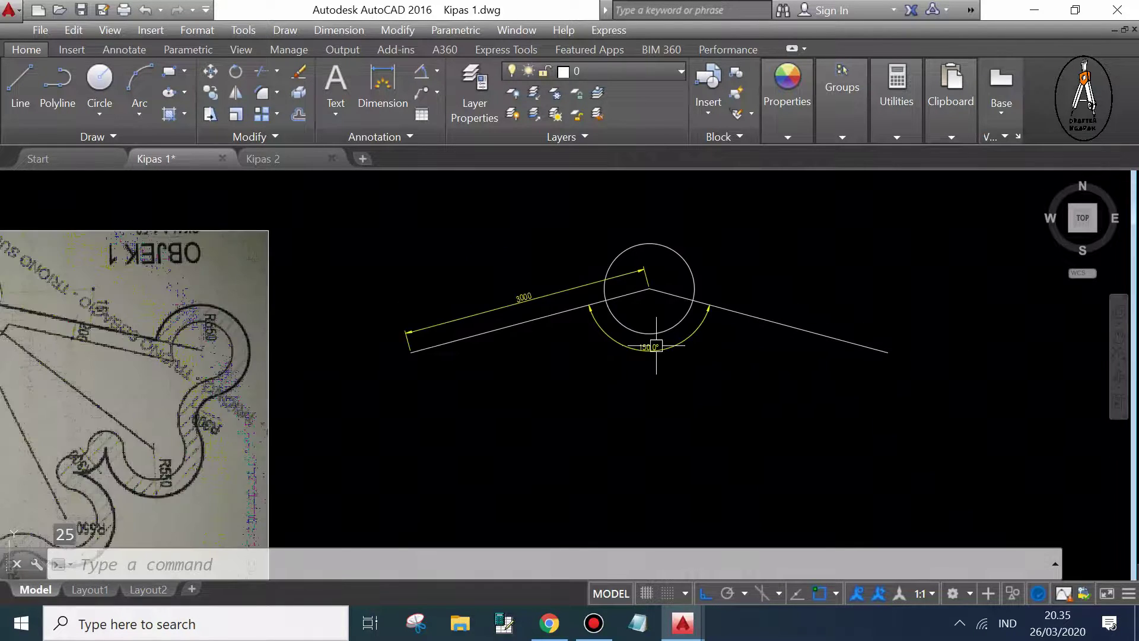
pyautogui.scroll(1, 656, 347)
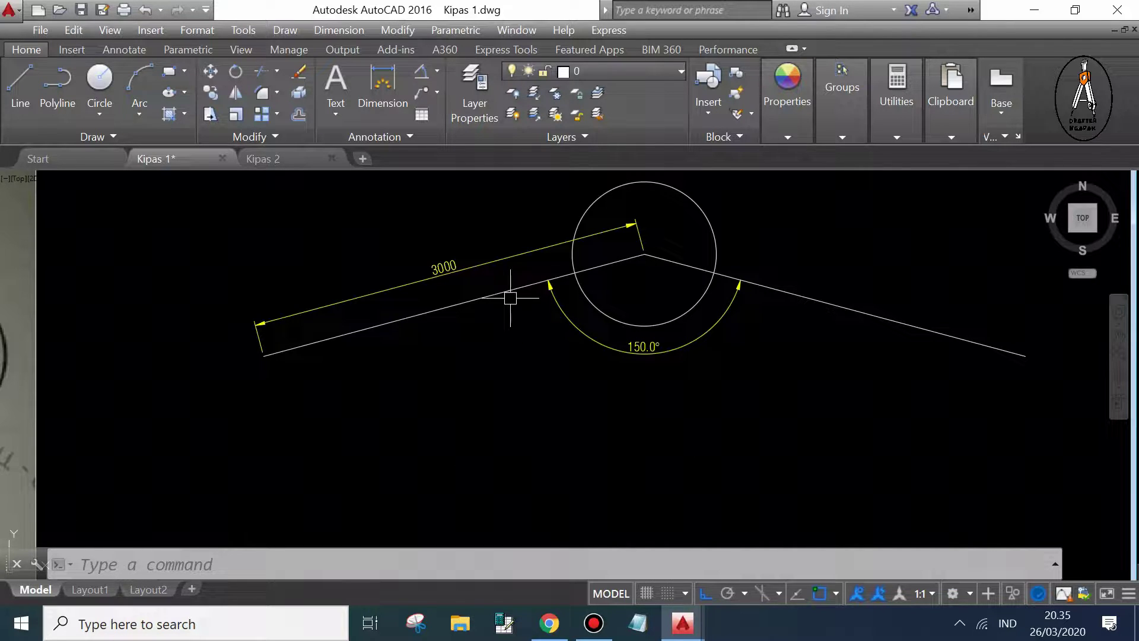
pyautogui.scroll(-3, 819, 336)
pyautogui.scroll(1, 293, 377)
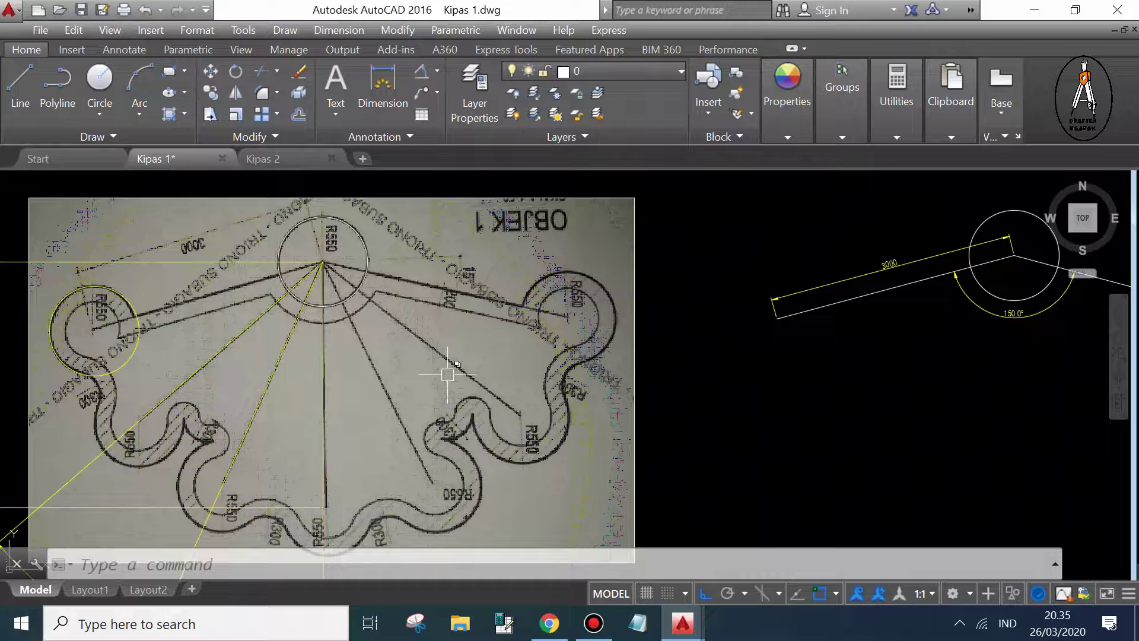
pyautogui.scroll(-4, 447, 375)
pyautogui.scroll(4, 507, 347)
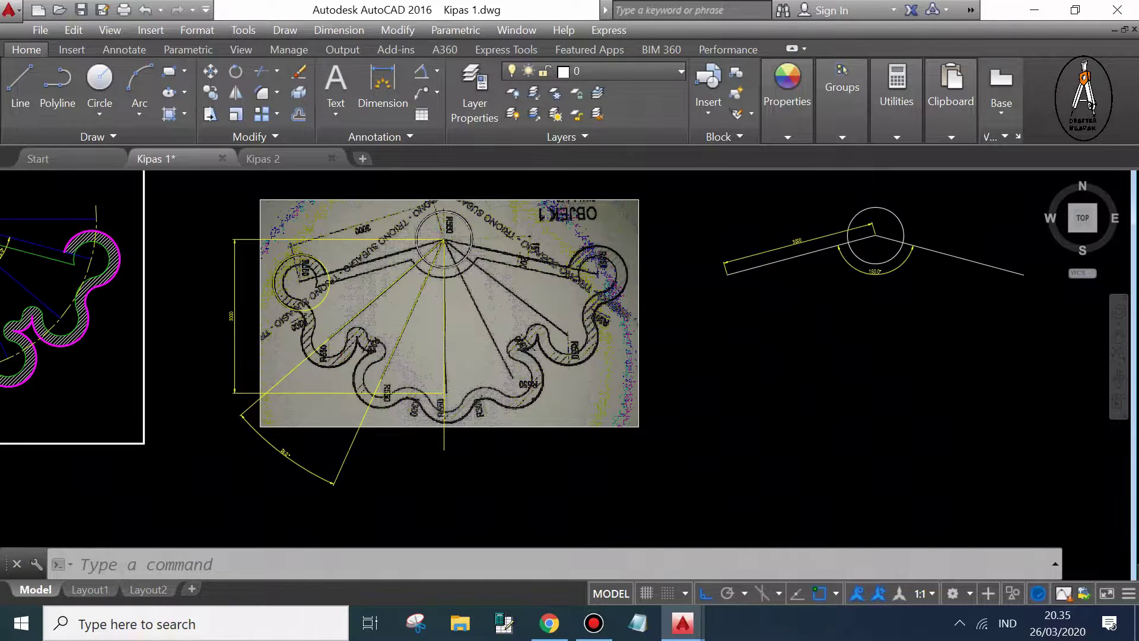
pyautogui.moveTo(595, 318); pyautogui.dragTo(585, 329, button='middle')
pyautogui.press('Escape')
pyautogui.scroll(-2, 711, 331)
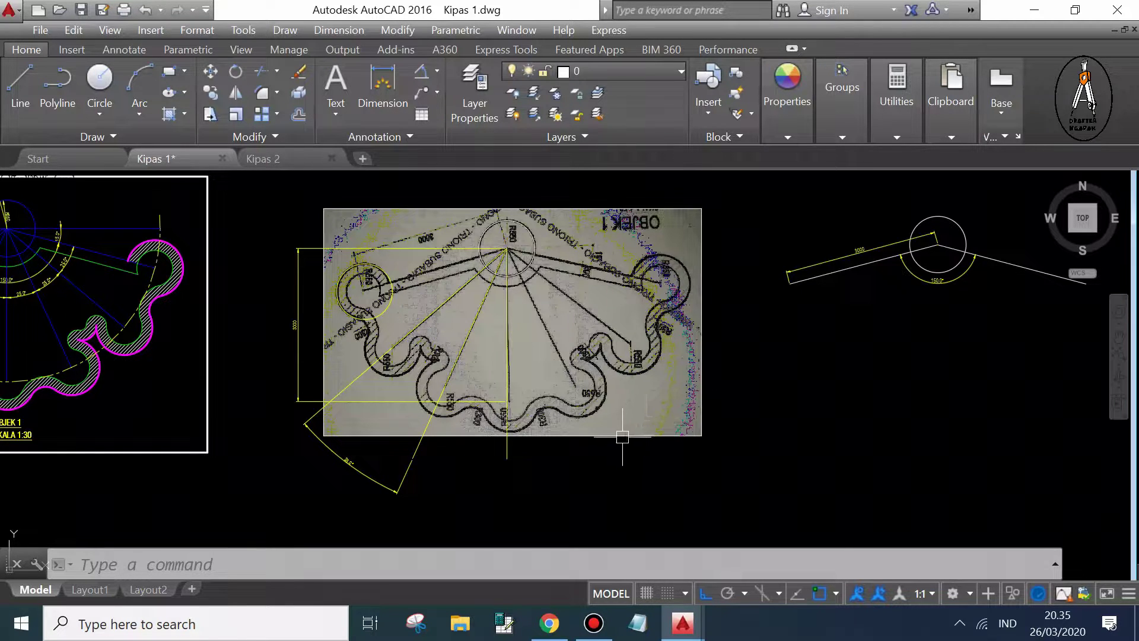
pyautogui.moveTo(700, 267); pyautogui.dragTo(675, 271, button='middle')
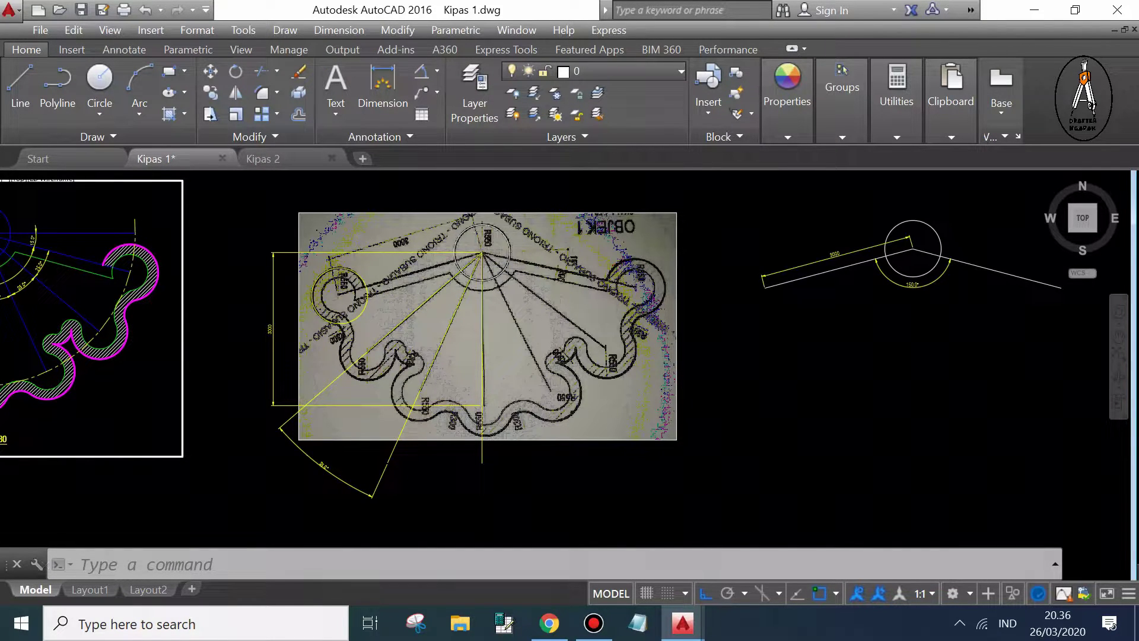
pyautogui.scroll(2, 480, 254)
pyautogui.scroll(2, 483, 252)
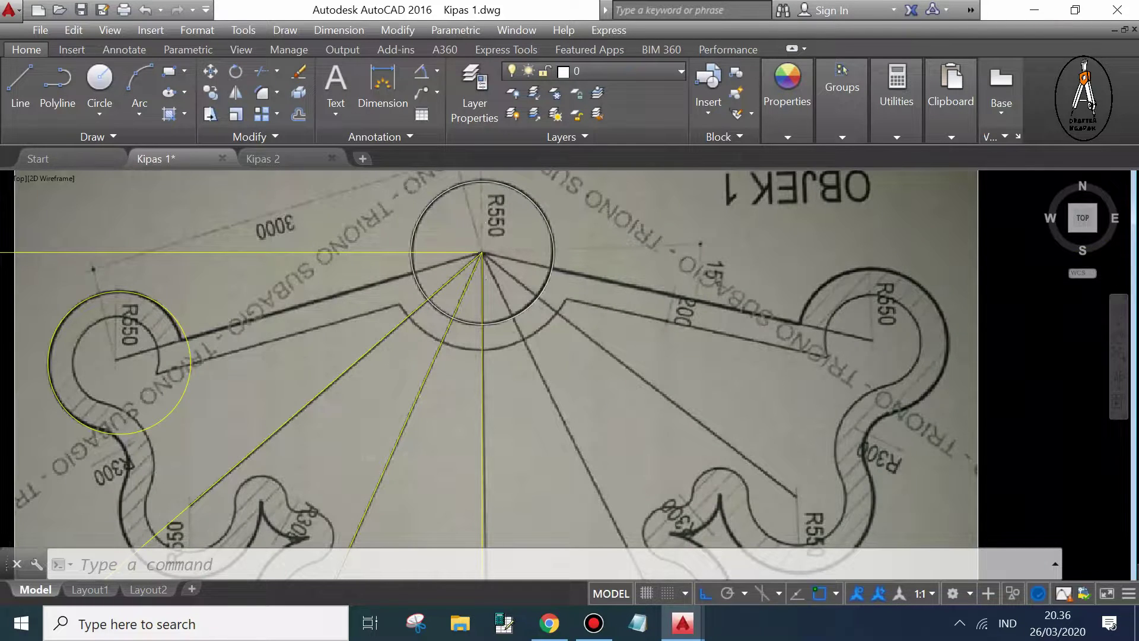
pyautogui.scroll(-4, 481, 253)
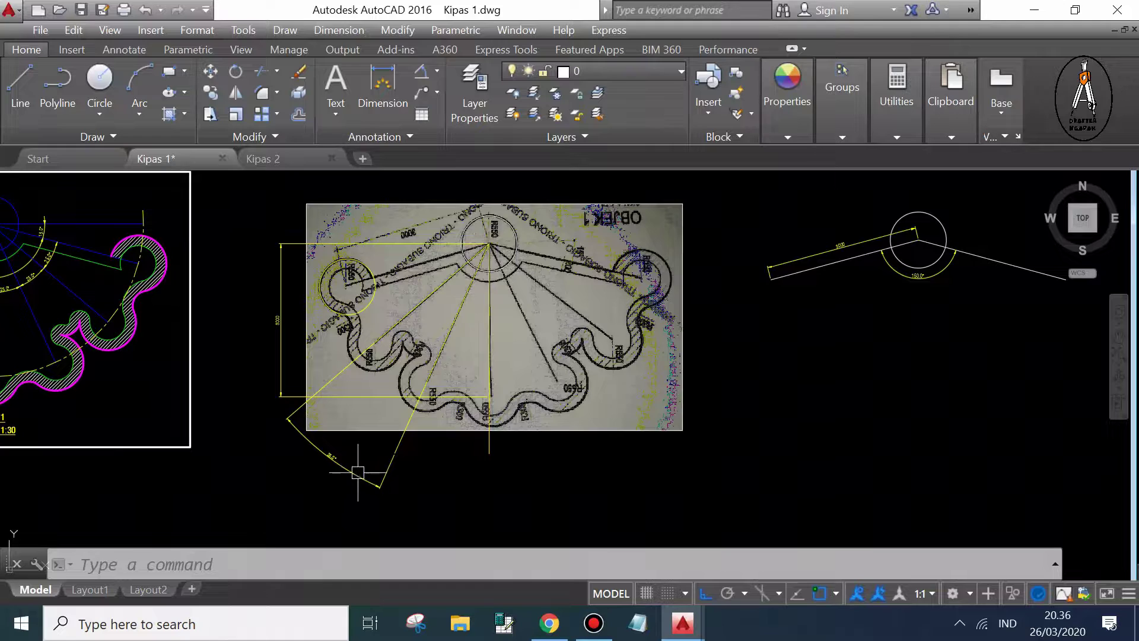
pyautogui.scroll(7, 332, 469)
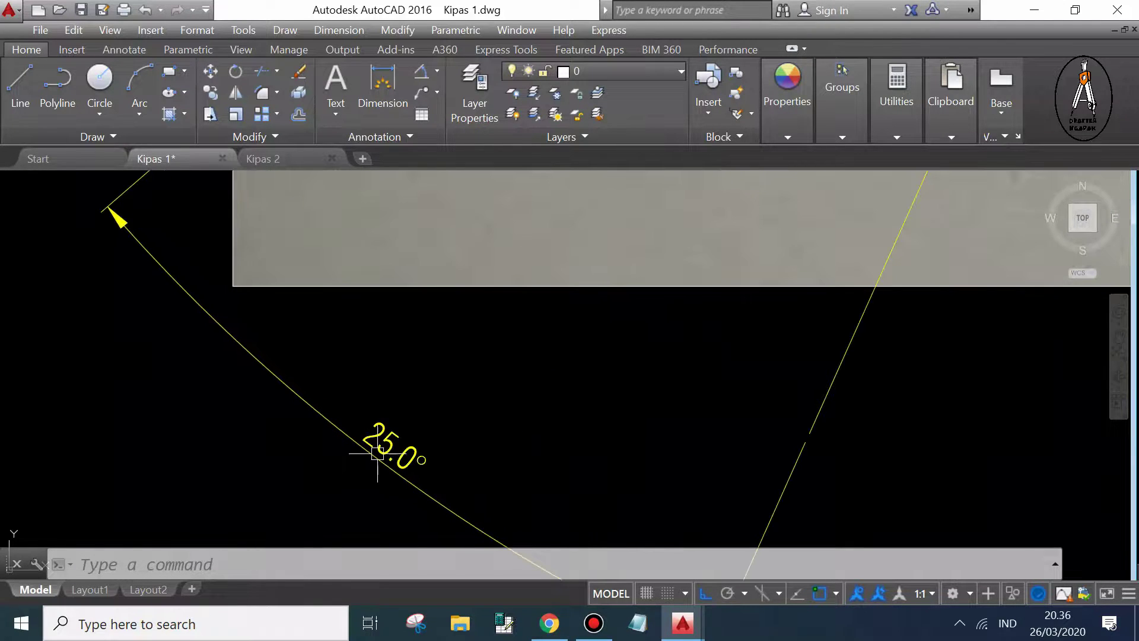
pyautogui.scroll(-4, 358, 418)
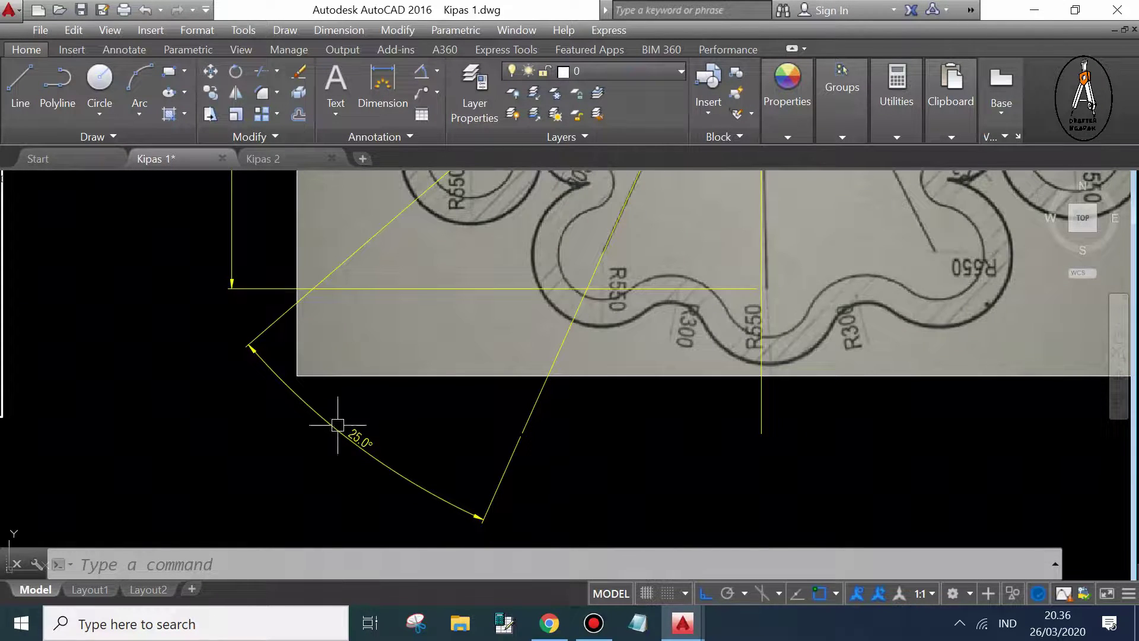
pyautogui.scroll(-2, 332, 442)
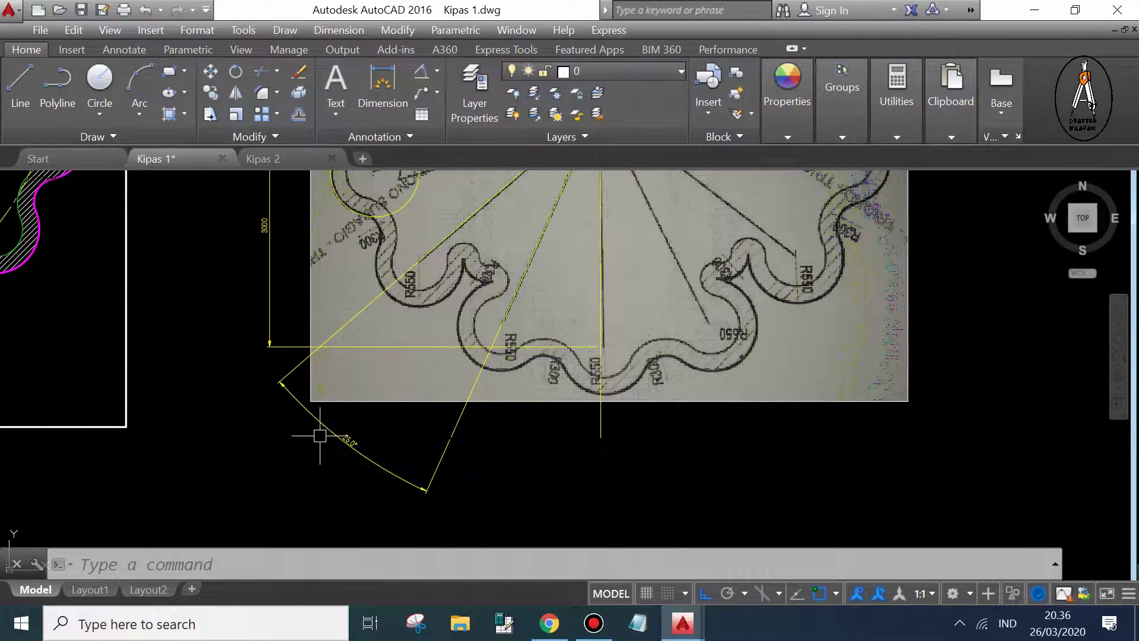
pyautogui.scroll(-2, 320, 435)
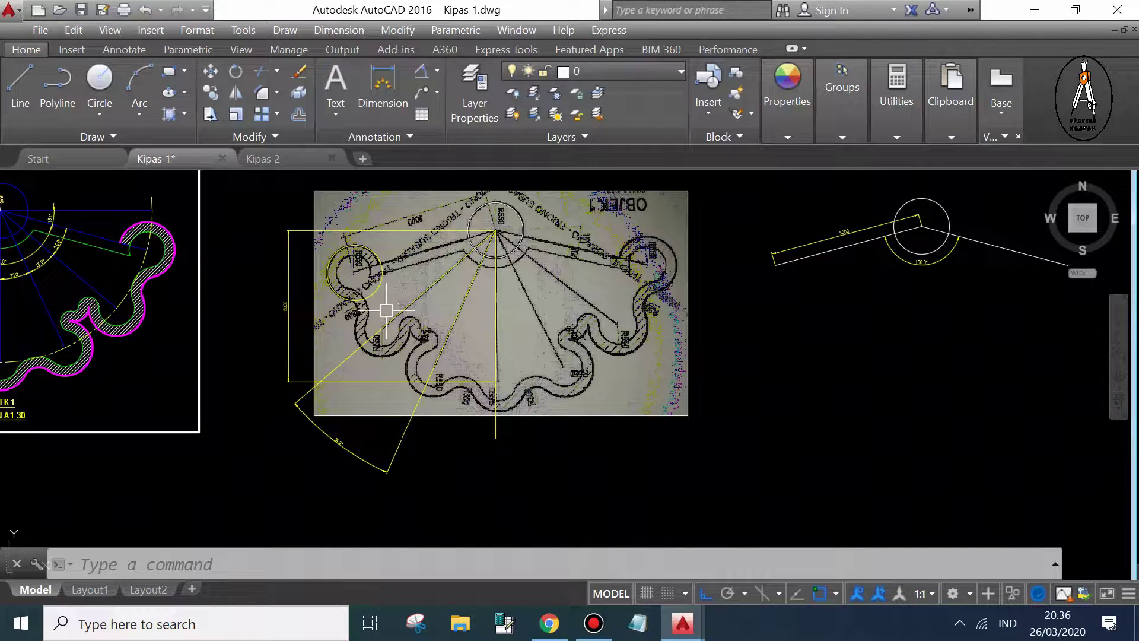
# - Create an associative polar array of the left sloped line around the circle's centre, with 6 items filling 360°
pyautogui.moveTo(618, 265); pyautogui.dragTo(471, 306, button='middle')
pyautogui.scroll(2, 836, 265)
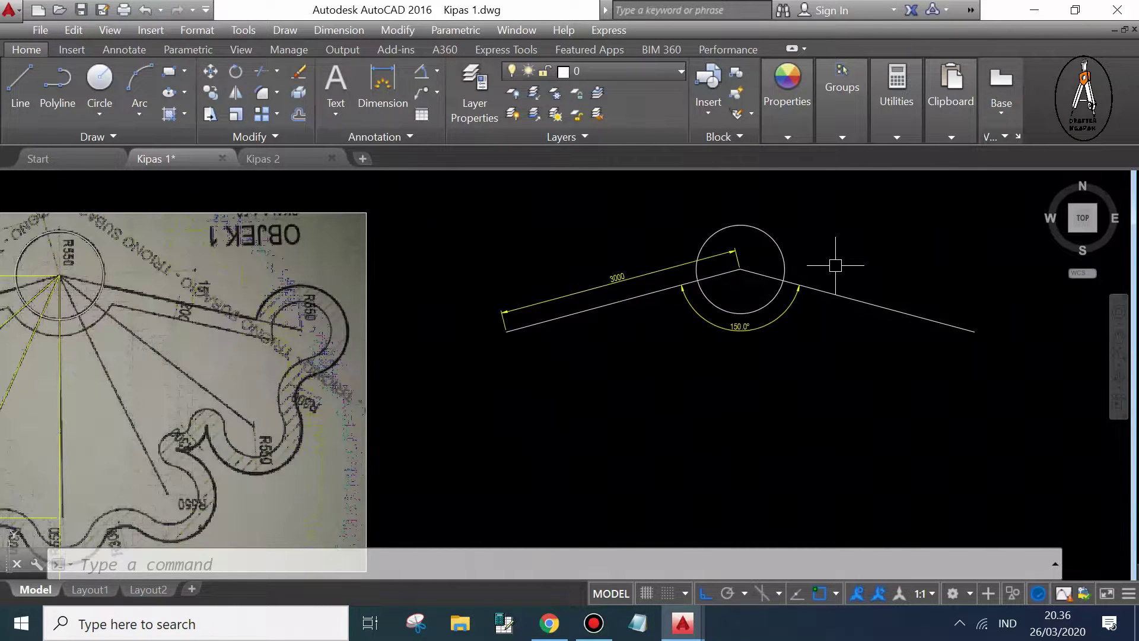
pyautogui.moveTo(795, 288); pyautogui.dragTo(766, 293, button='middle')
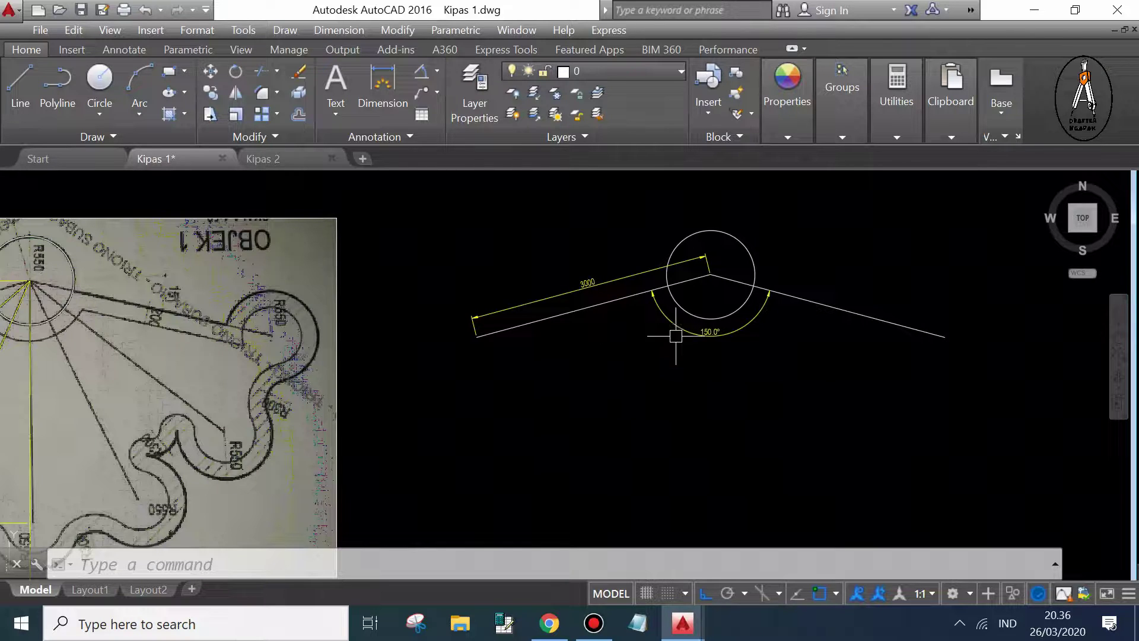
pyautogui.moveTo(836, 288); pyautogui.dragTo(823, 284, button='middle')
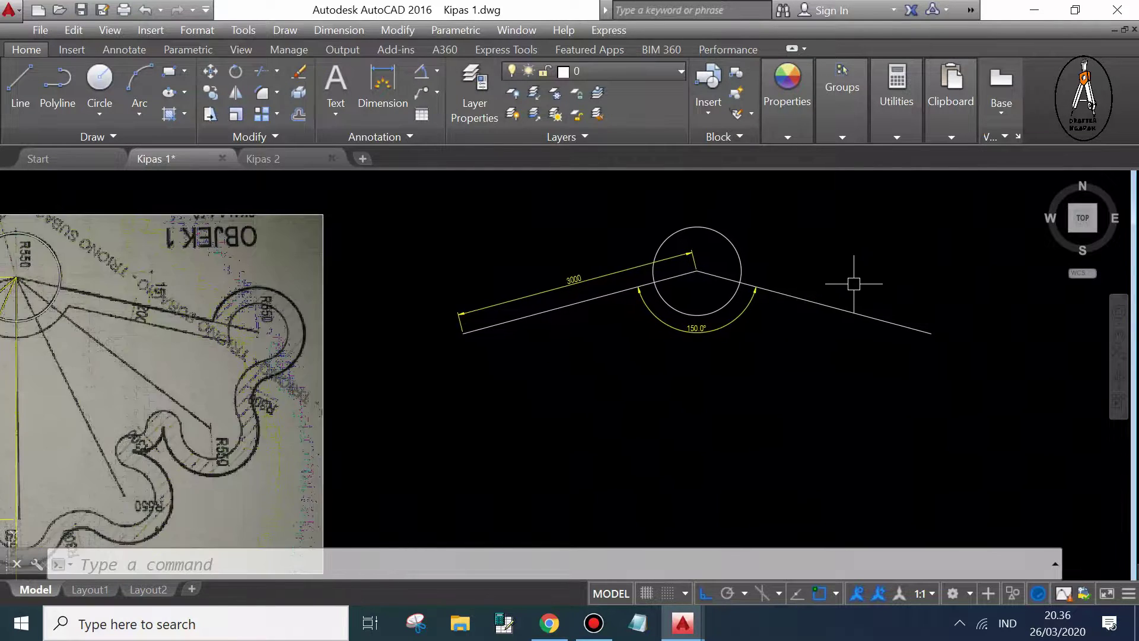
pyautogui.moveTo(921, 262); pyautogui.dragTo(862, 261, button='middle')
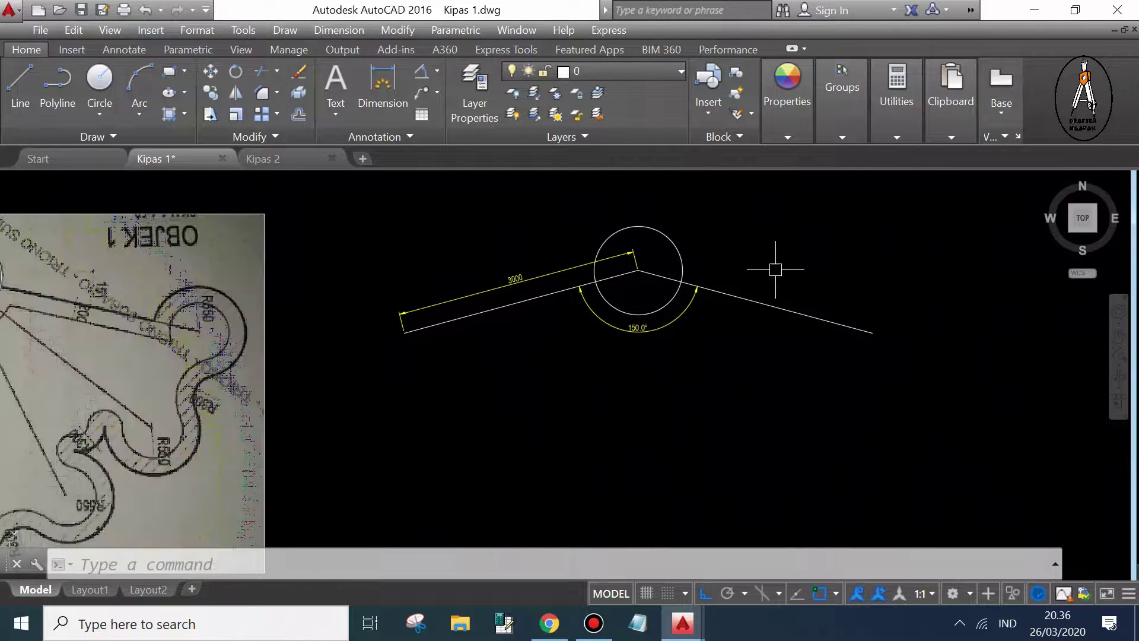
pyautogui.scroll(2, 721, 249)
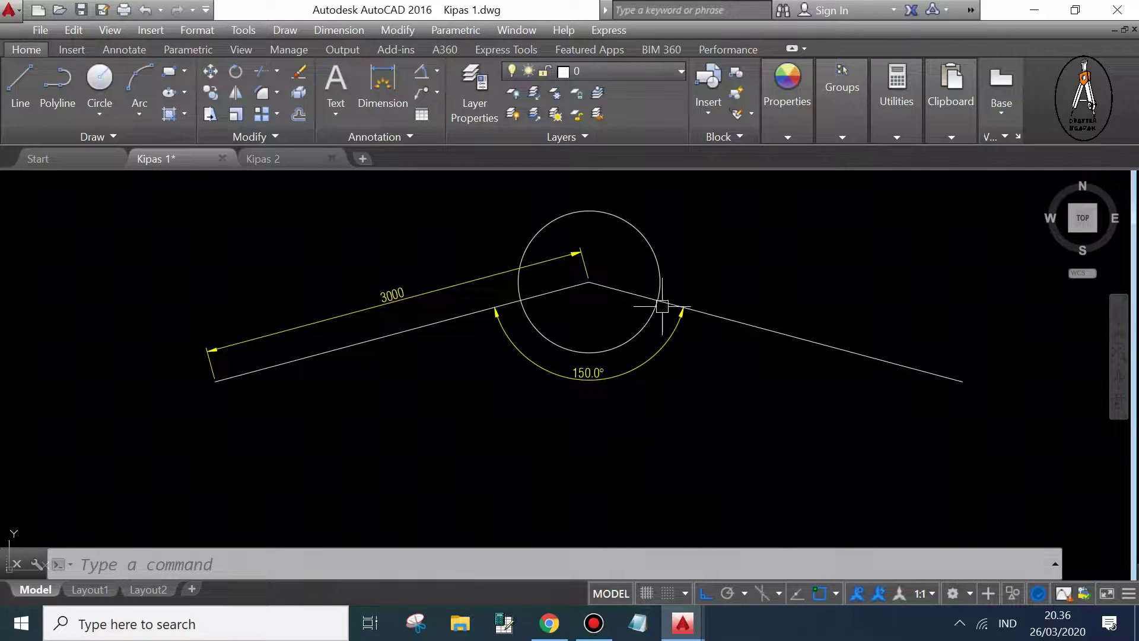
pyautogui.write('ar')
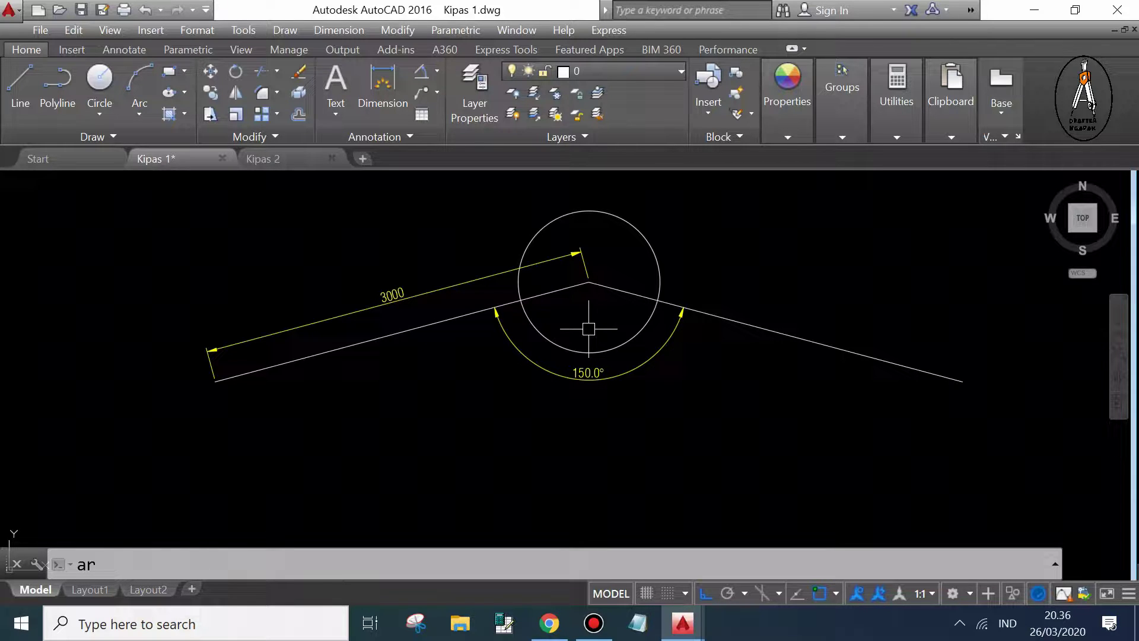
pyautogui.press('Return')
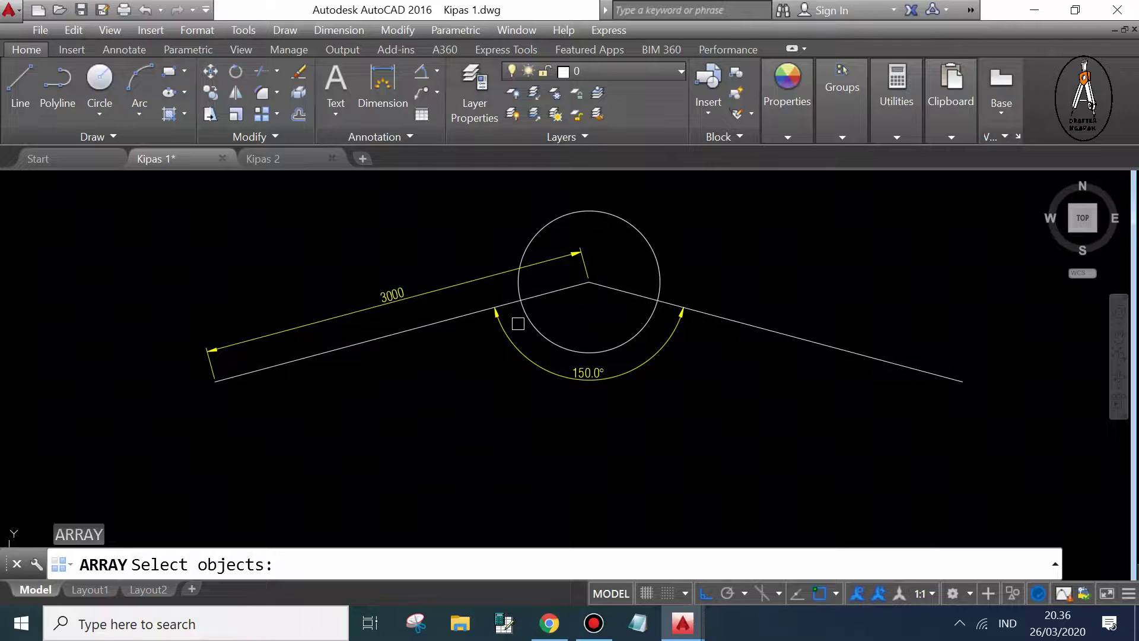
pyautogui.click(409, 330)
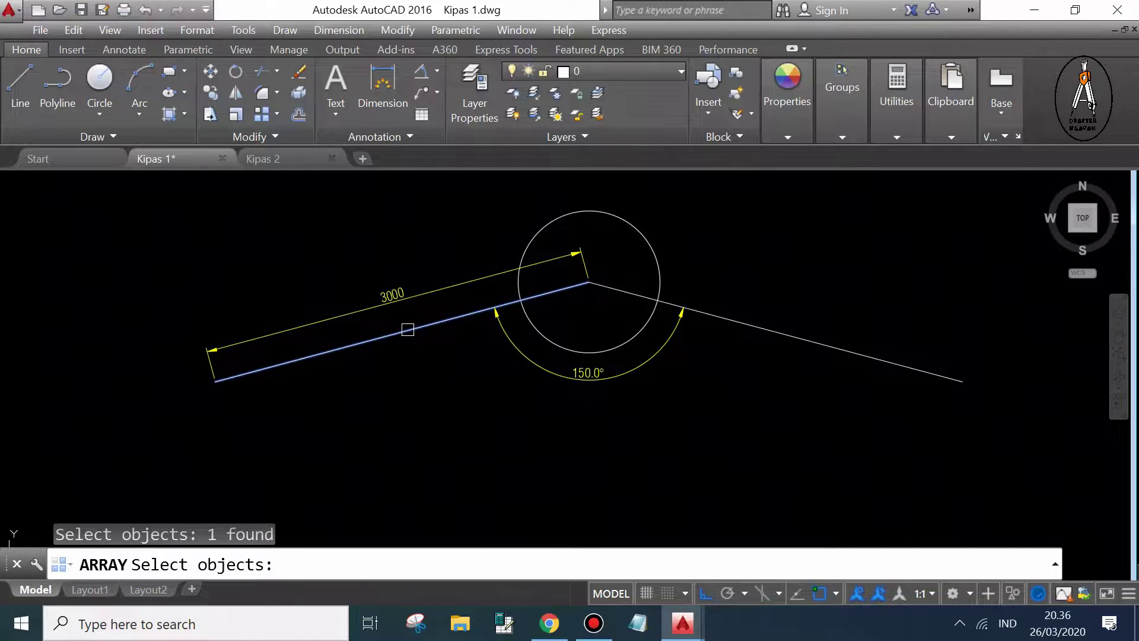
pyautogui.press('Return')
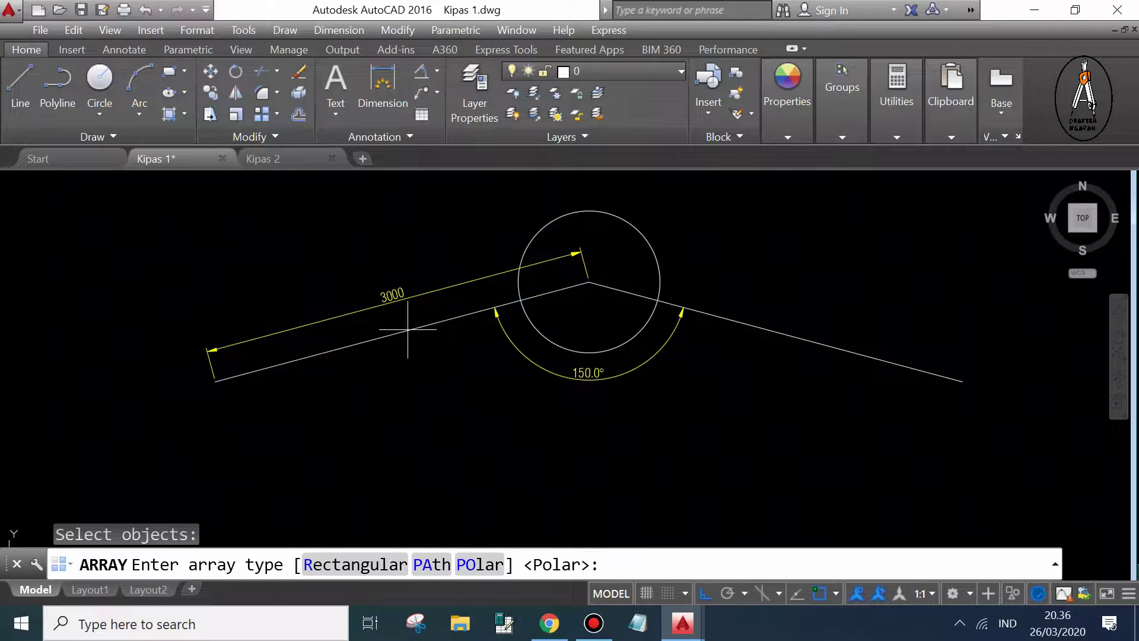
pyautogui.click(472, 565)
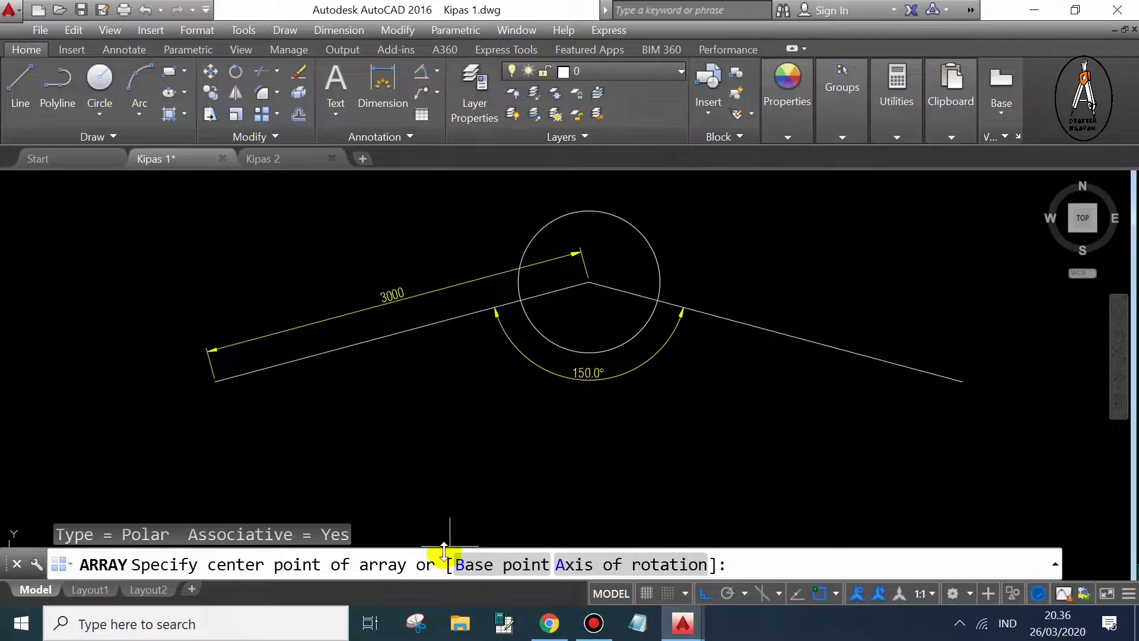
pyautogui.click(589, 282)
pyautogui.scroll(-2, 627, 383)
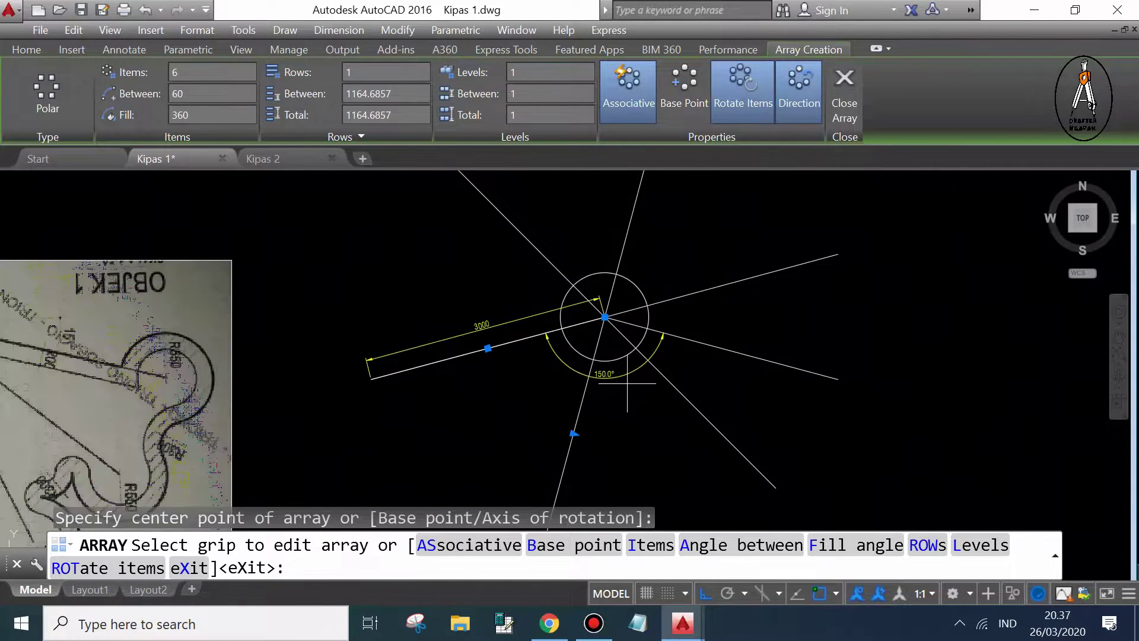
pyautogui.press('Return')
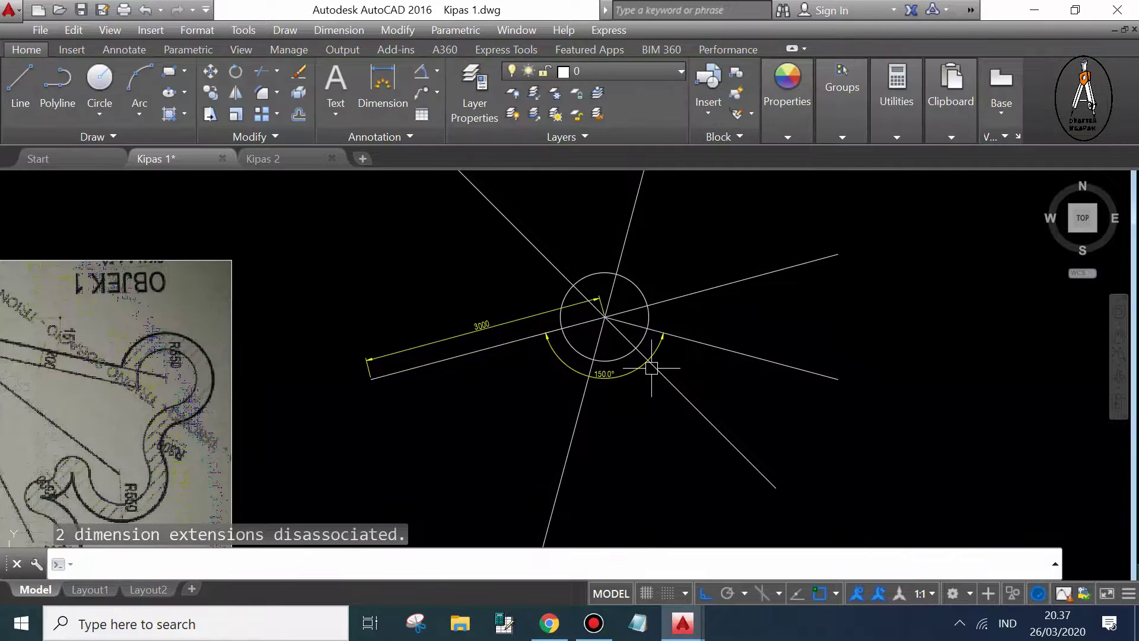
# - Examine which of the radial lines belong to the polar array around the circle
pyautogui.scroll(-2, 659, 374)
pyautogui.click(717, 315)
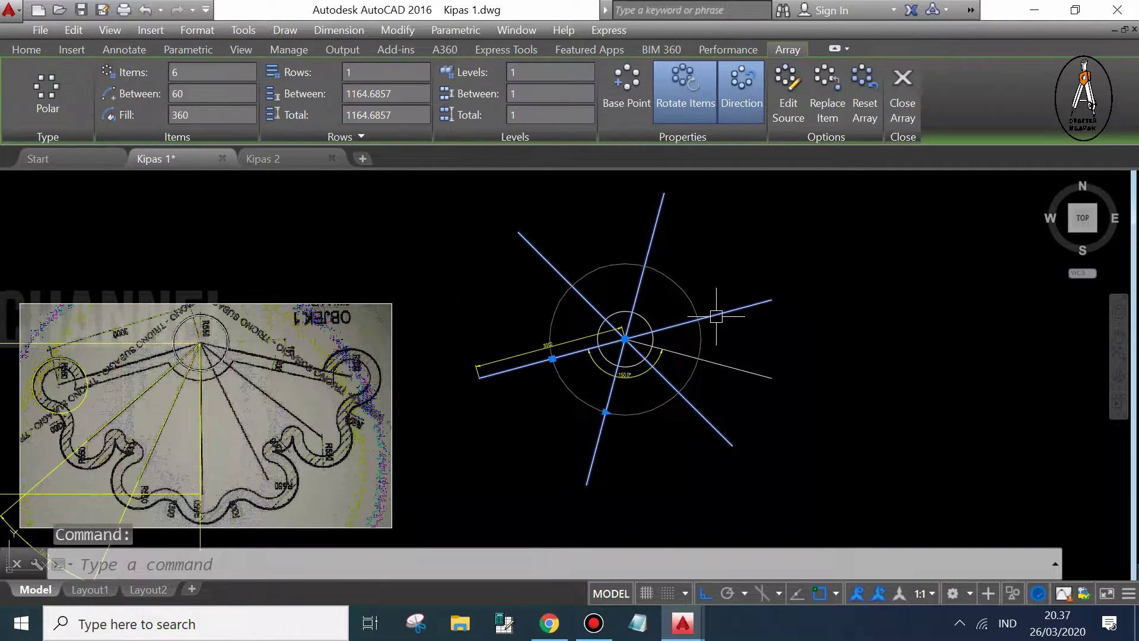
pyautogui.scroll(2, 719, 313)
pyautogui.press('Escape')
pyautogui.click(391, 394)
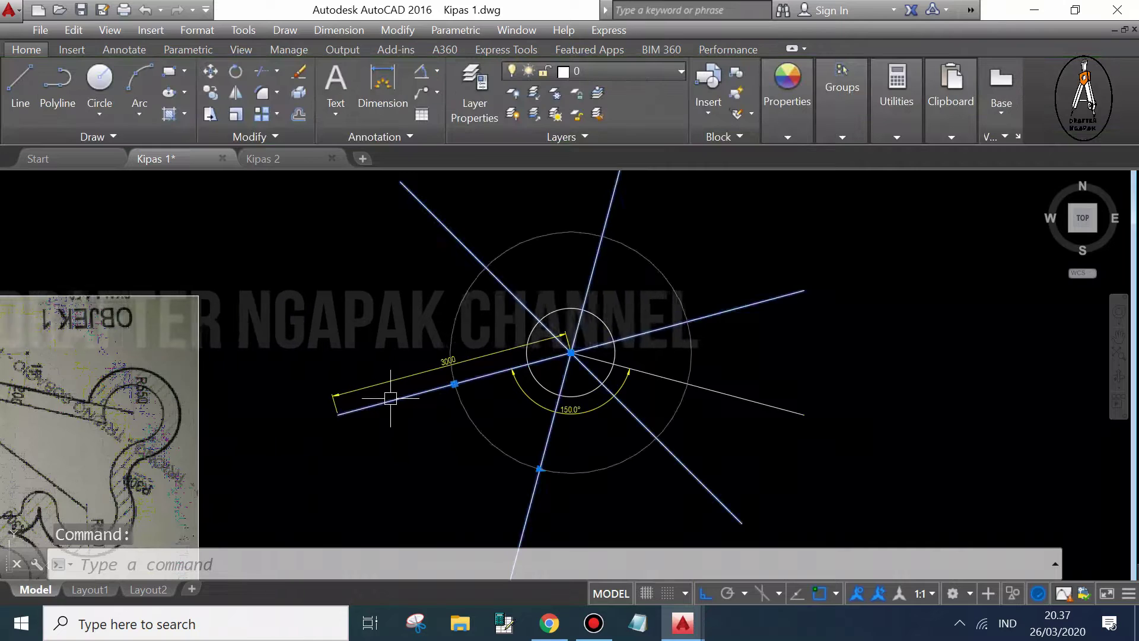
pyautogui.press('Escape')
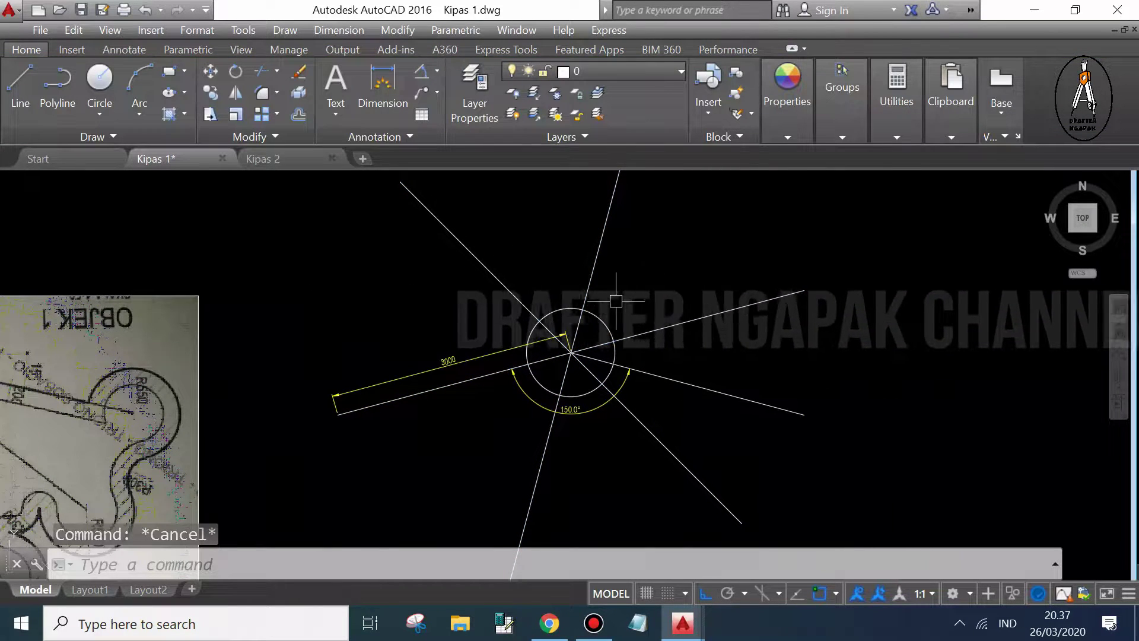
pyautogui.click(592, 265)
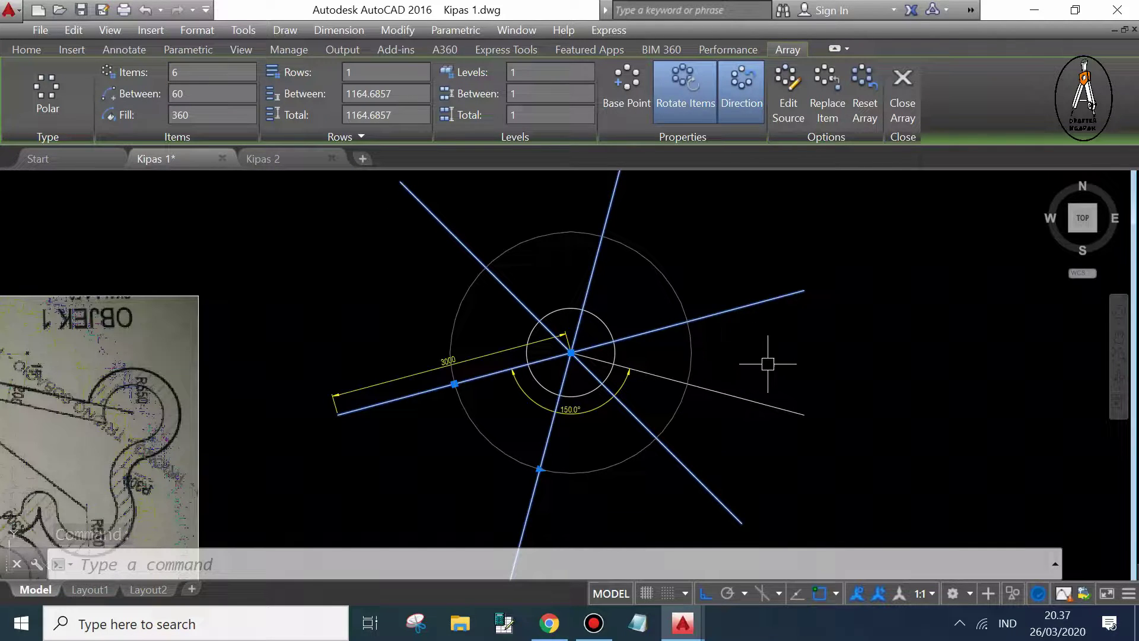
pyautogui.press('Escape')
# - Delete the separate right-hand sloped line that is not part of the polar array
pyautogui.click(727, 309)
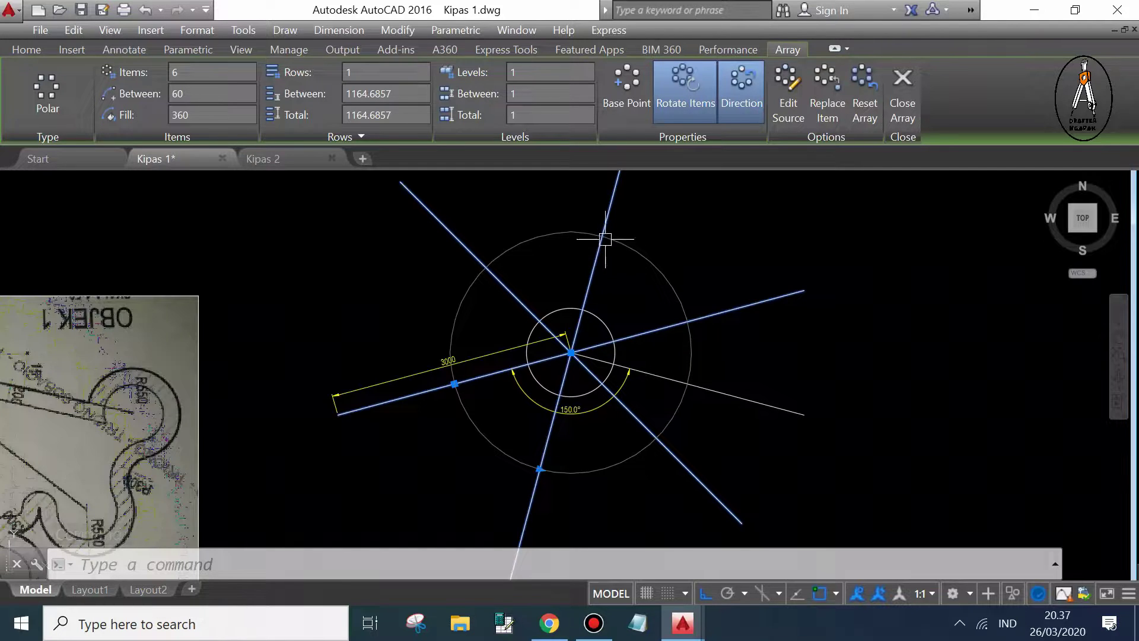
pyautogui.press('Escape')
pyautogui.click(750, 396)
pyautogui.press('Delete')
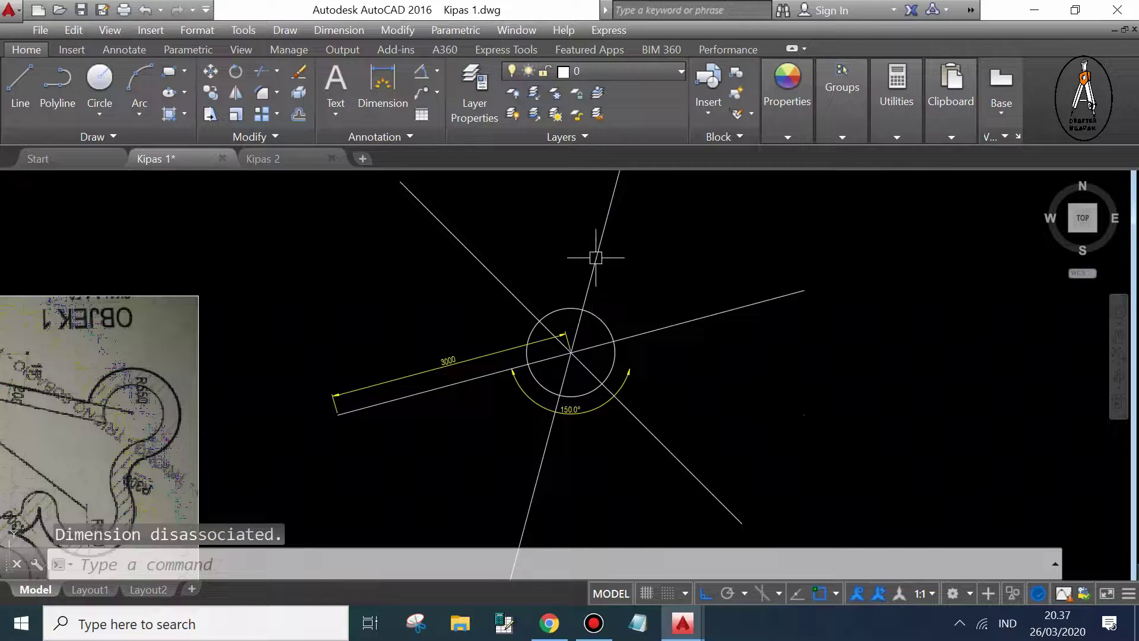
# - Set the polar array's angle between items to 25° and its fill angle to 125°
pyautogui.click(595, 258)
pyautogui.scroll(-2, 615, 287)
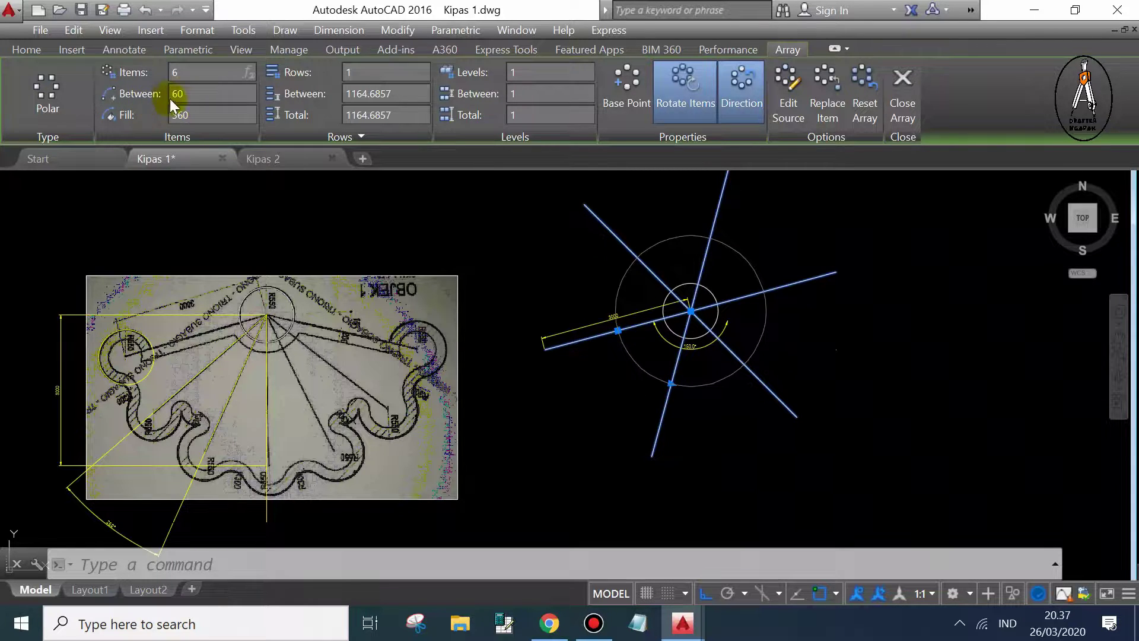
pyautogui.doubleClick(192, 92)
pyautogui.write('25')
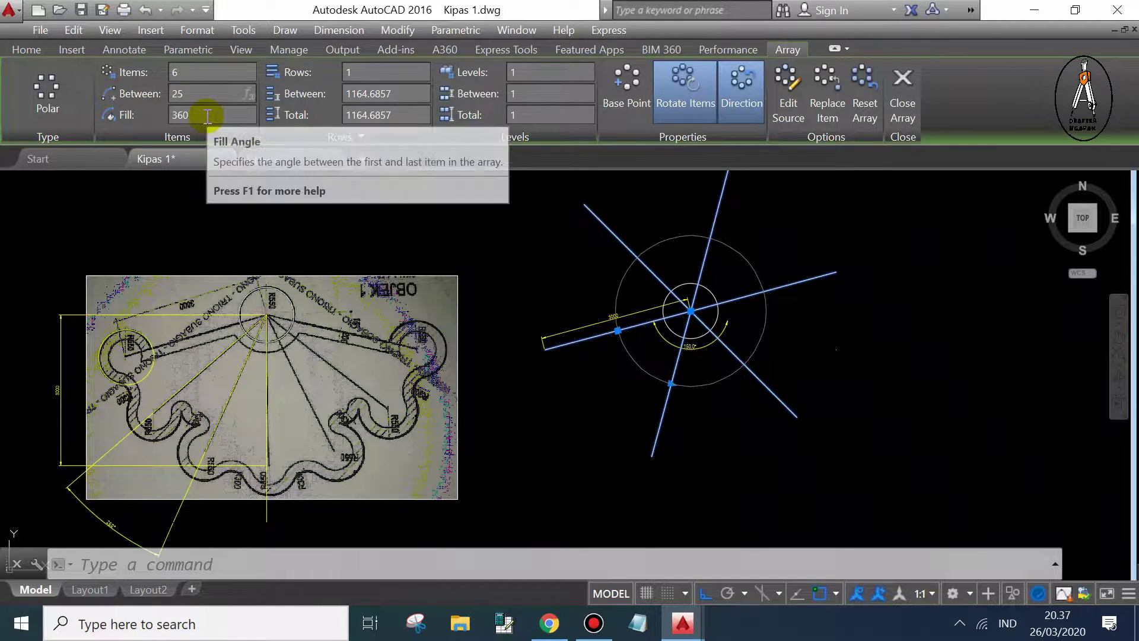
pyautogui.doubleClick(209, 114)
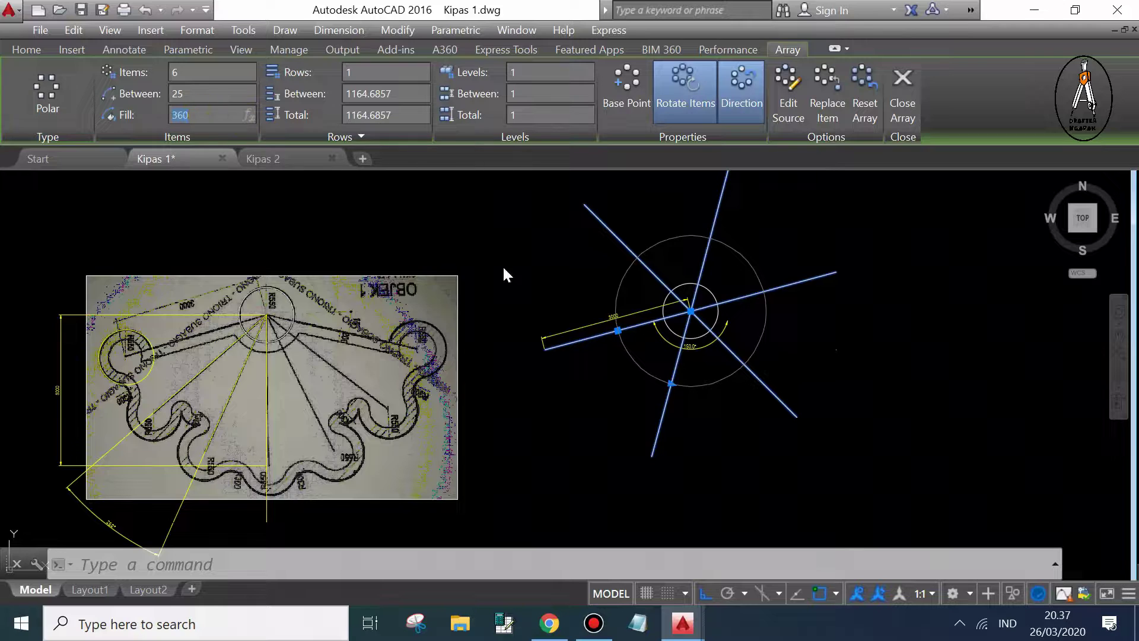
pyautogui.write('125')
pyautogui.press('Return')
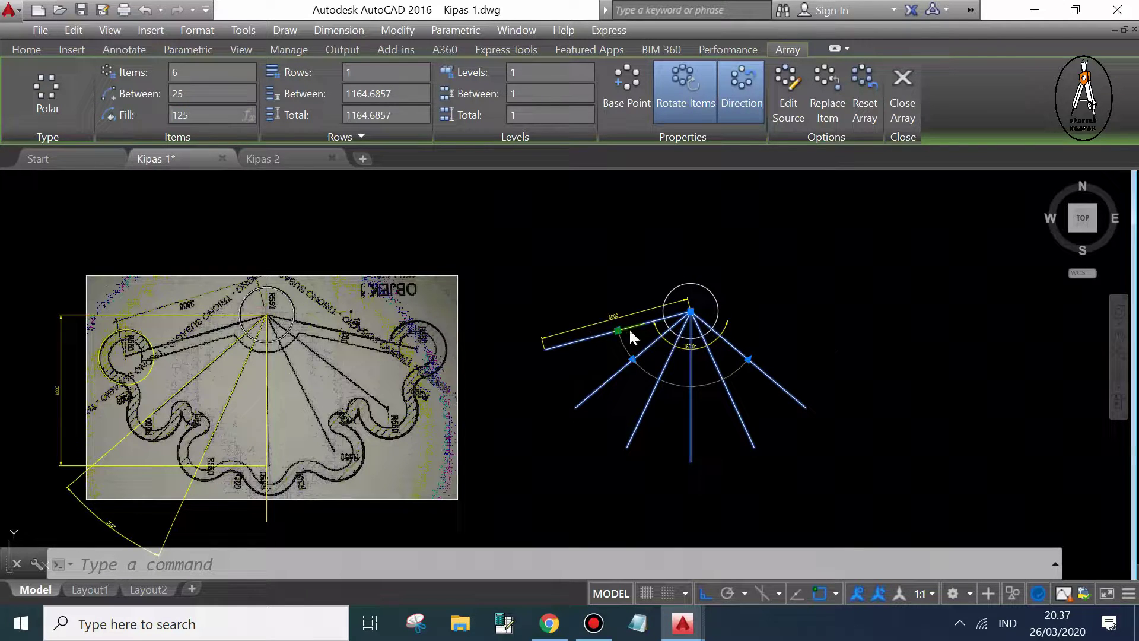
# - Set the polar array's fill angle to 150° and deselect the array
pyautogui.scroll(2, 702, 346)
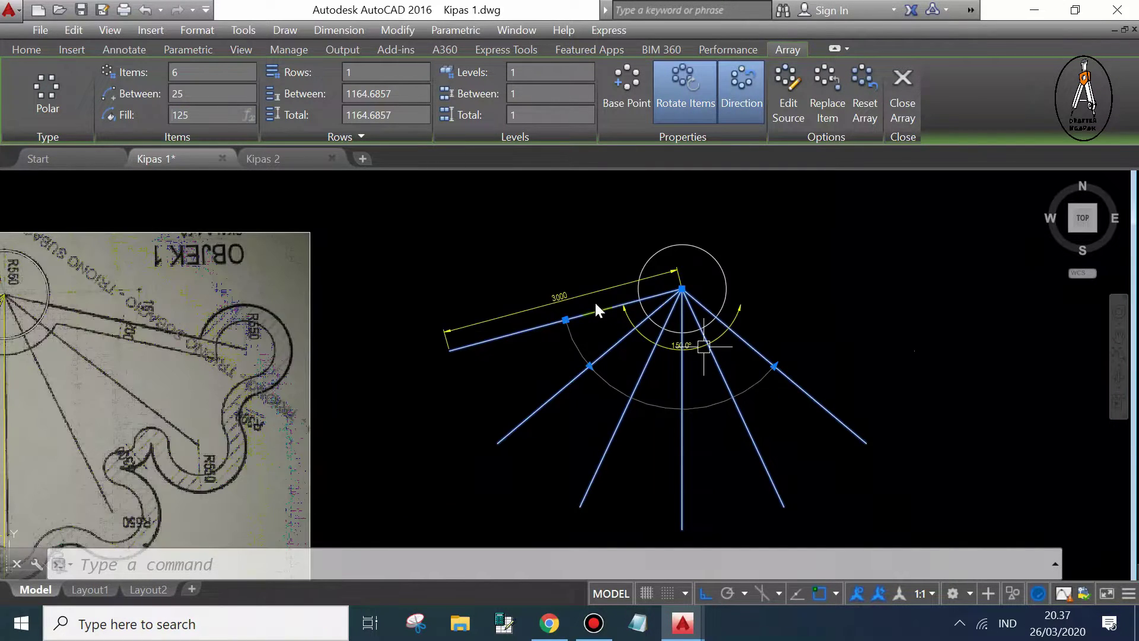
pyautogui.scroll(3, 733, 322)
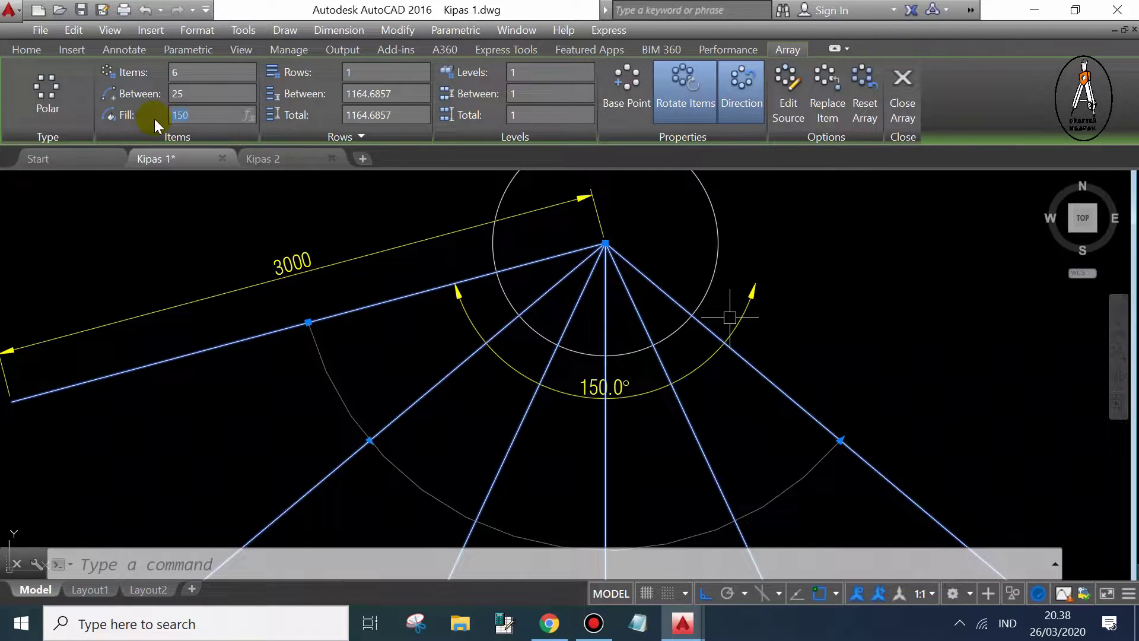
pyautogui.press('Return')
pyautogui.scroll(-3, 653, 315)
pyautogui.press('Escape')
pyautogui.scroll(-2, 759, 329)
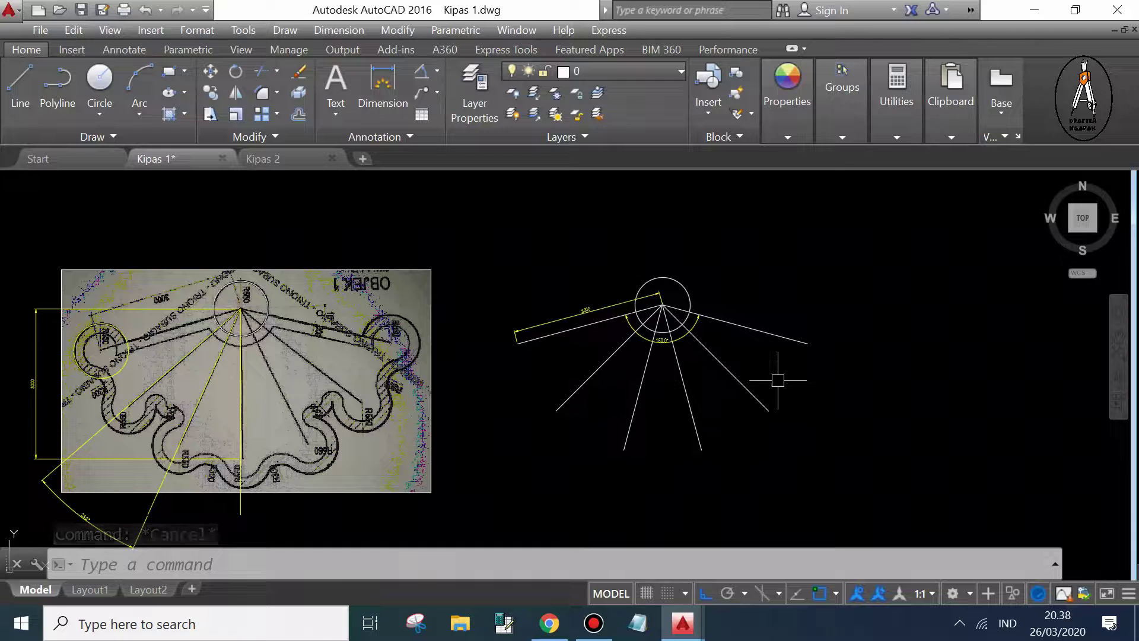
# - Set the polar array's number of items to 7 and deselect the array
pyautogui.moveTo(831, 347); pyautogui.dragTo(842, 347, button='middle')
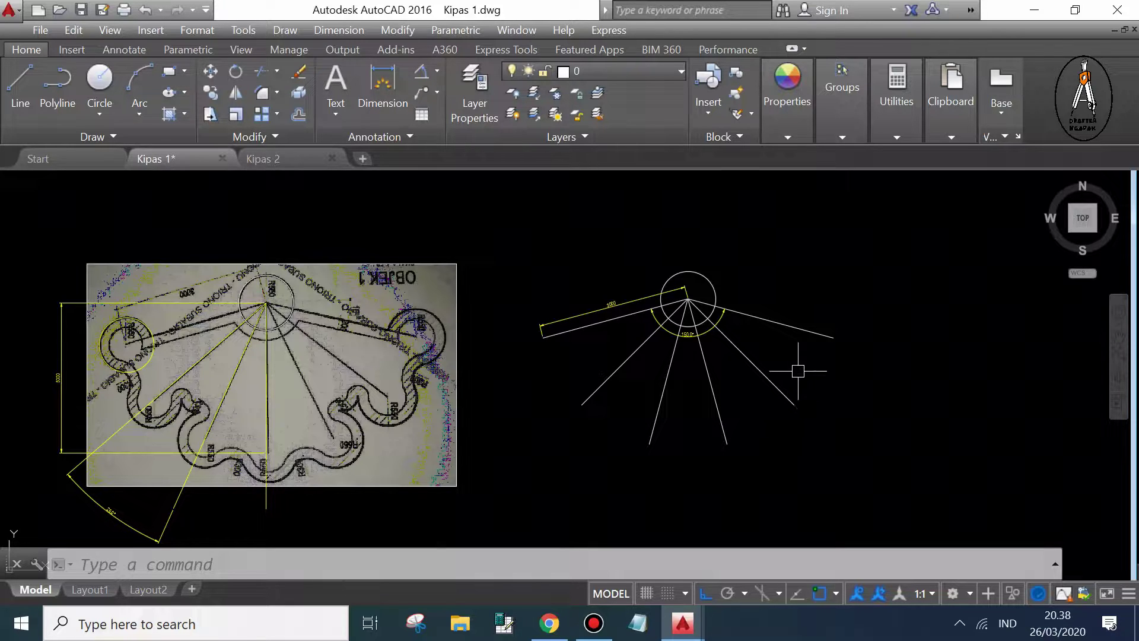
pyautogui.click(792, 331)
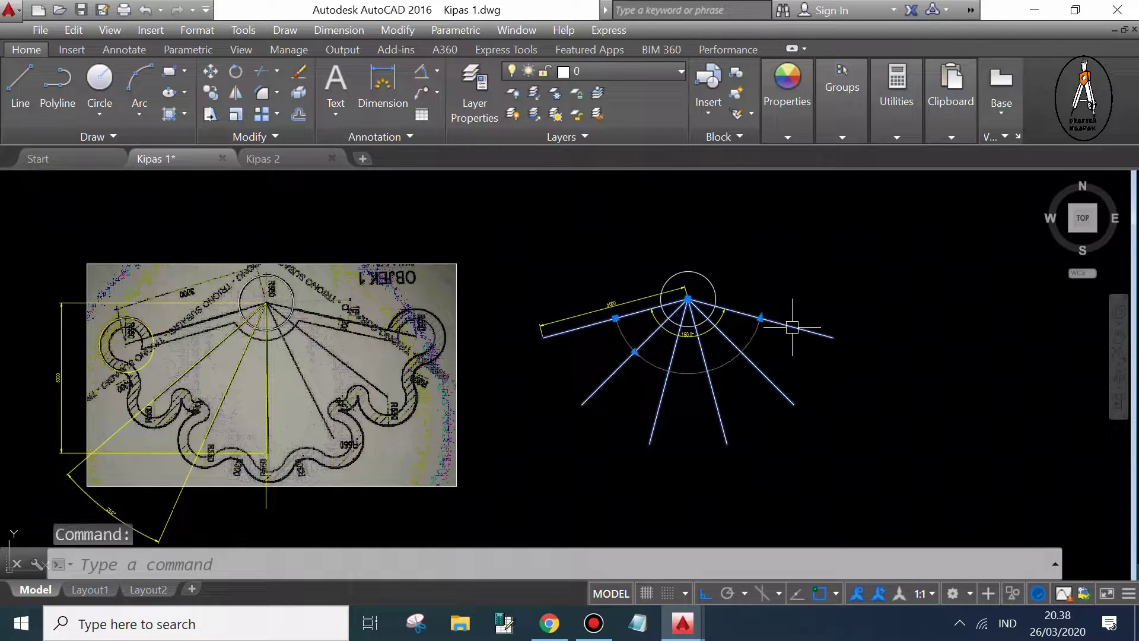
pyautogui.click(155, 72)
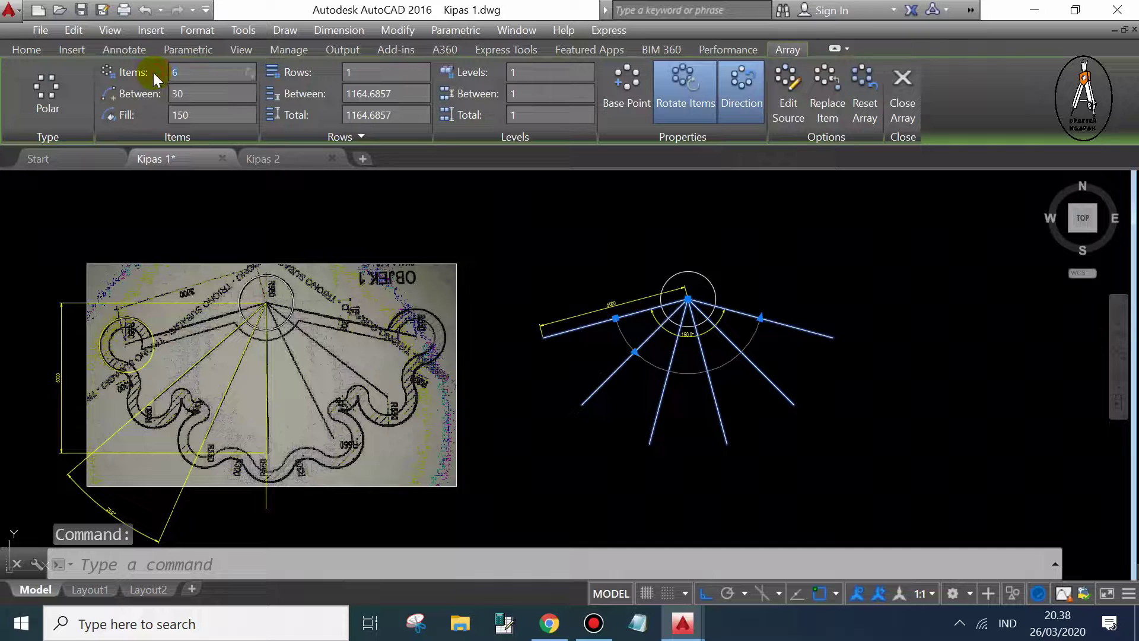
pyautogui.write('7')
pyautogui.press('Return')
pyautogui.click(899, 359)
pyautogui.click(887, 393)
pyautogui.press('Escape')
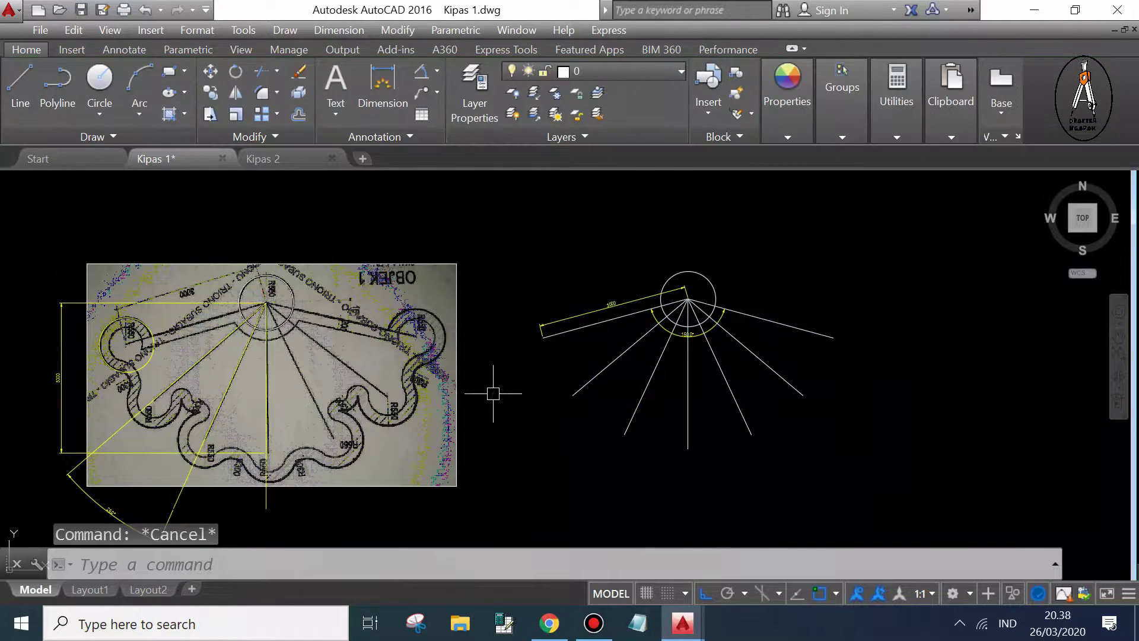
# - Compare the arrayed radial lines with the reference photo and check the array's item count, spacing and fill angle
pyautogui.moveTo(498, 389); pyautogui.dragTo(571, 368, button='middle')
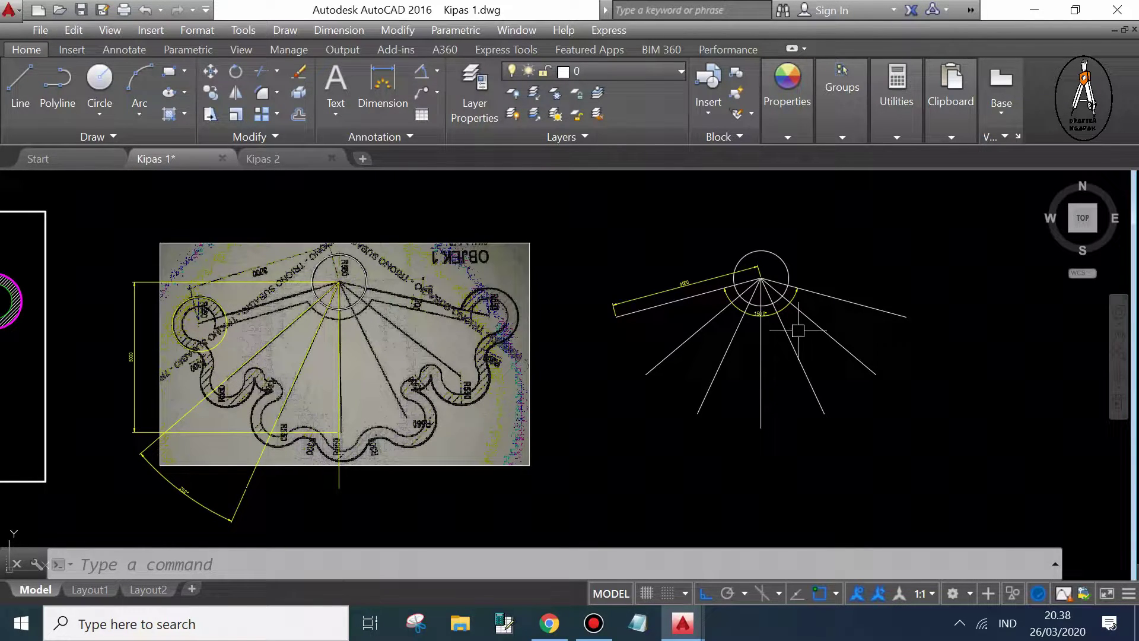
pyautogui.scroll(2, 925, 325)
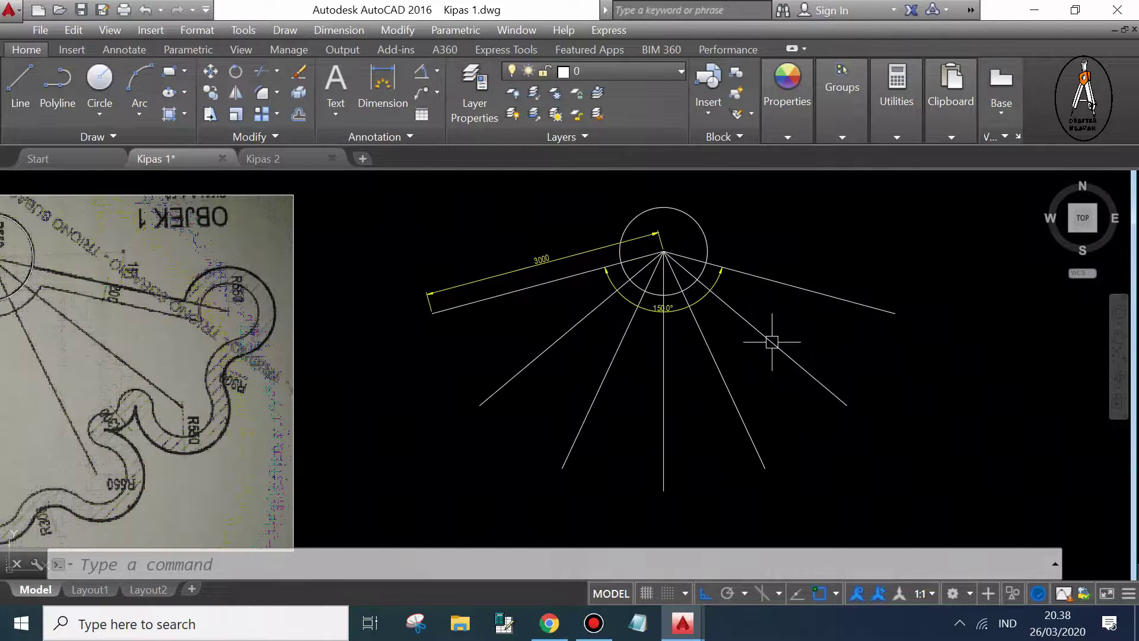
pyautogui.scroll(-2, 645, 318)
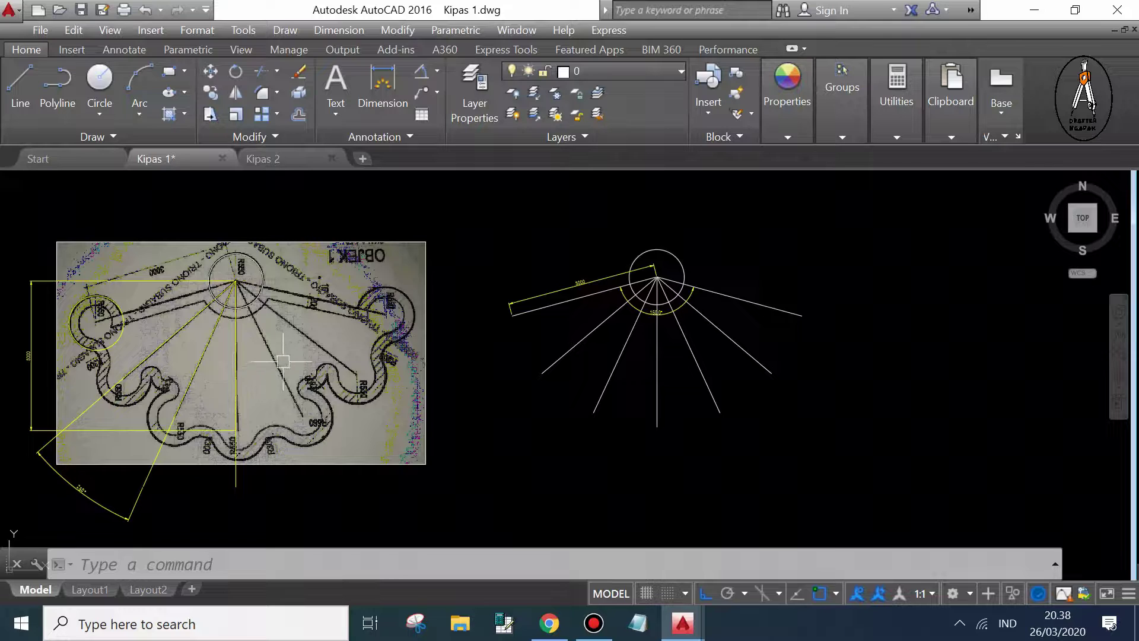
pyautogui.scroll(2, 737, 279)
pyautogui.press('Escape')
pyautogui.click(734, 303)
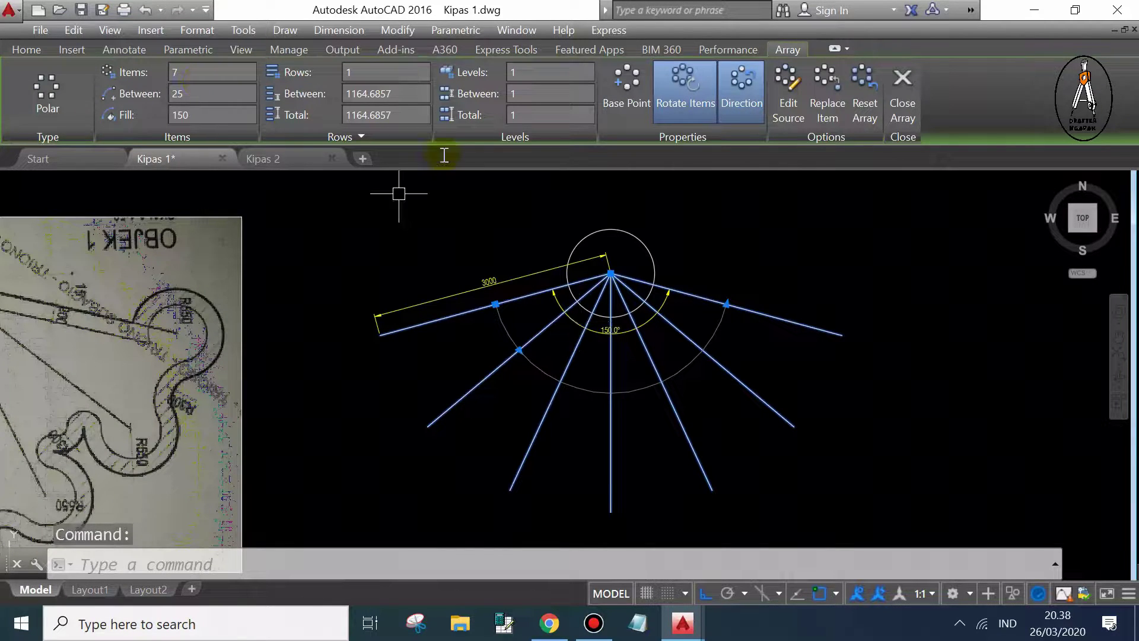
pyautogui.press('Escape')
pyautogui.moveTo(739, 304); pyautogui.dragTo(773, 293, button='middle')
pyautogui.moveTo(697, 282); pyautogui.dragTo(758, 284, button='middle')
# - Save the drawing
pyautogui.scroll(-1, 610, 320)
pyautogui.moveTo(611, 320); pyautogui.dragTo(757, 310, button='middle')
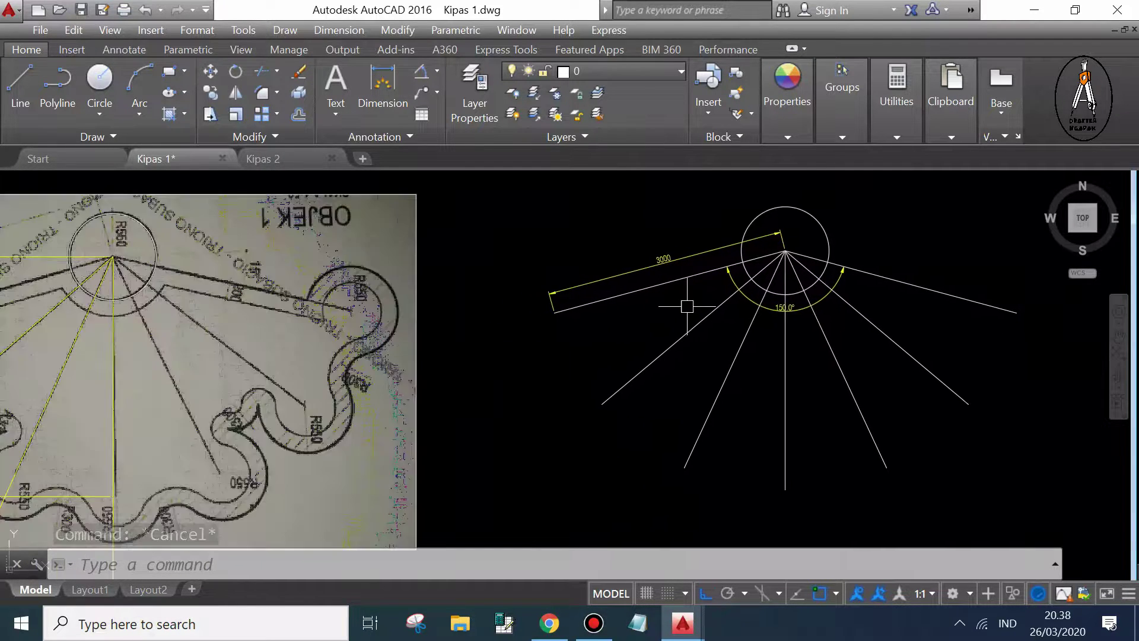
pyautogui.scroll(-1, 780, 315)
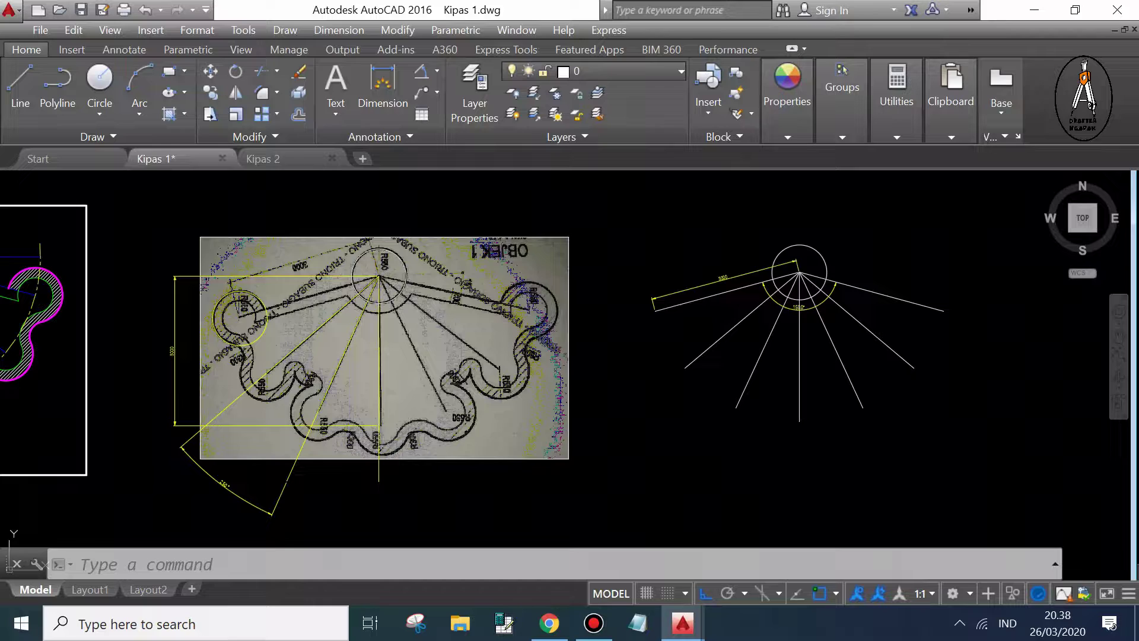
pyautogui.hotkey('ctrl', 's')
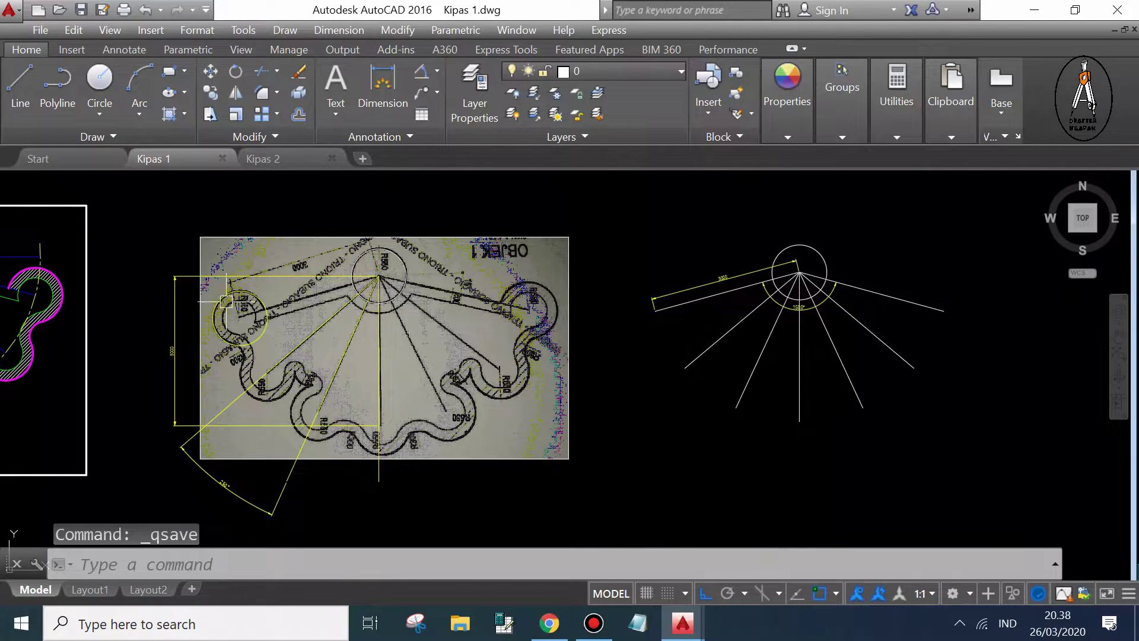
# - Draw a 3000 long horizontal line leftward from the centre of the circle where the radial lines meet
pyautogui.scroll(4, 226, 302)
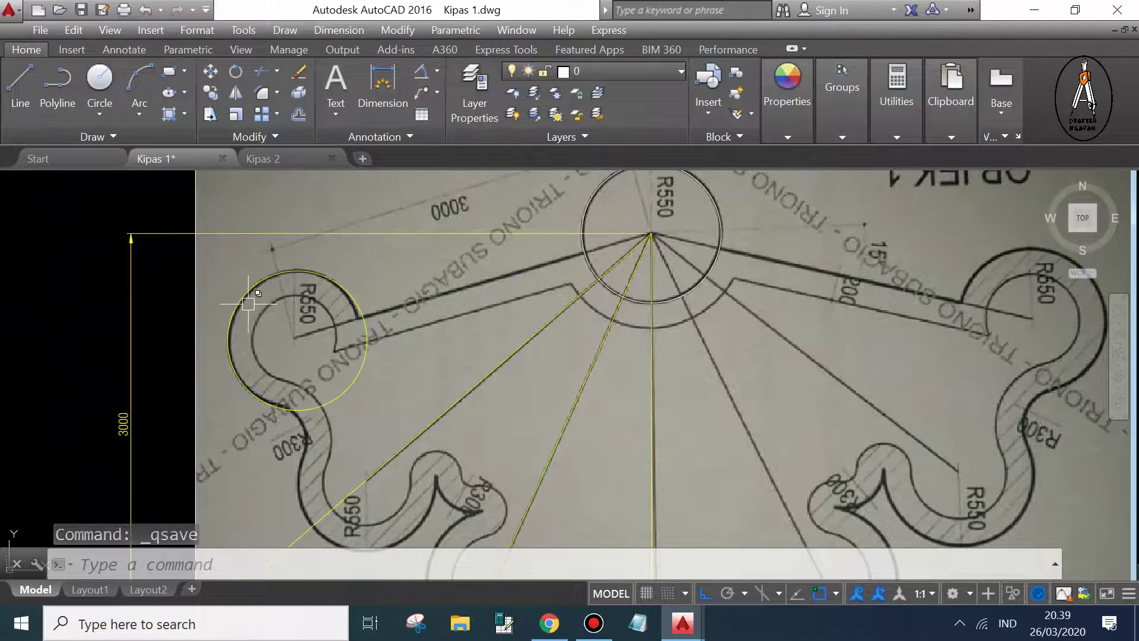
pyautogui.scroll(-5, 248, 303)
pyautogui.scroll(3, 710, 330)
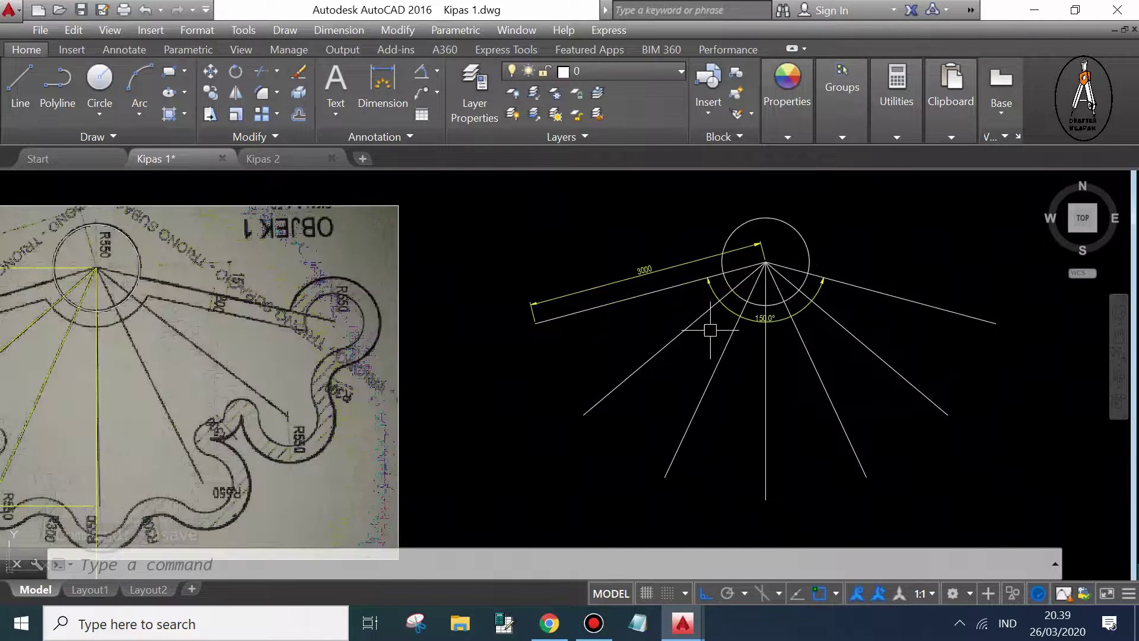
pyautogui.scroll(-2, 555, 284)
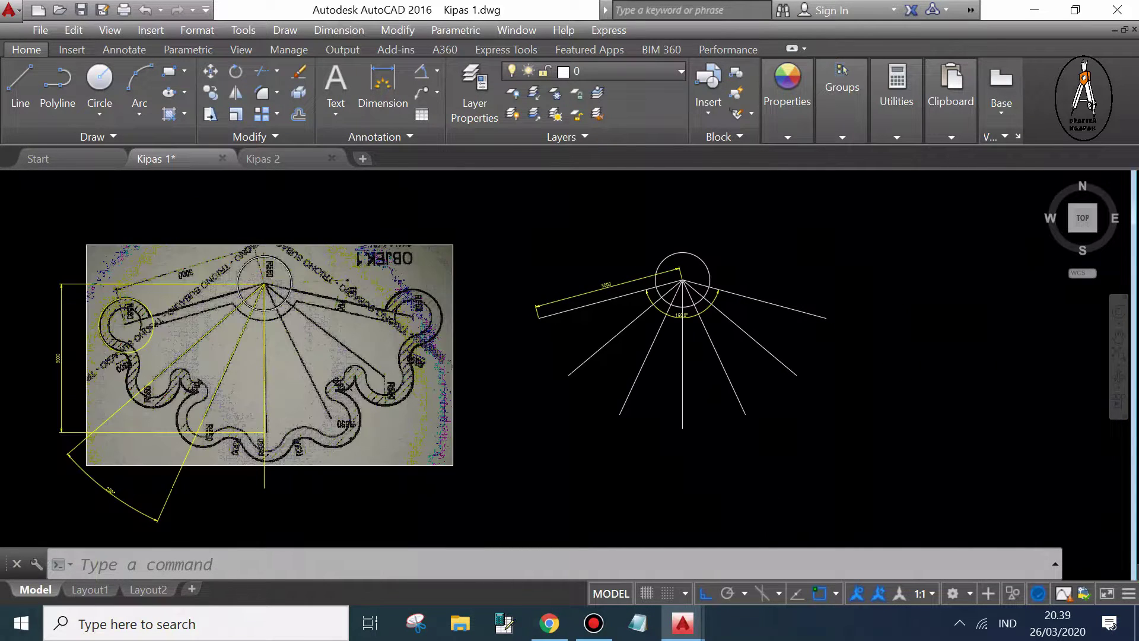
pyautogui.scroll(3, 596, 260)
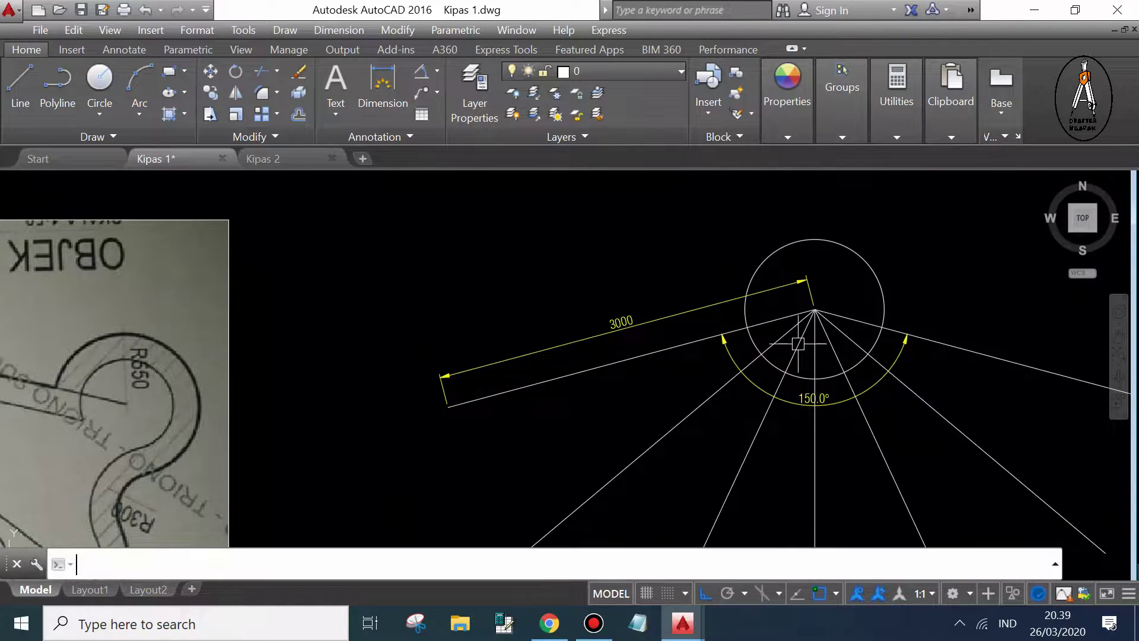
pyautogui.write('l')
pyautogui.press('Return')
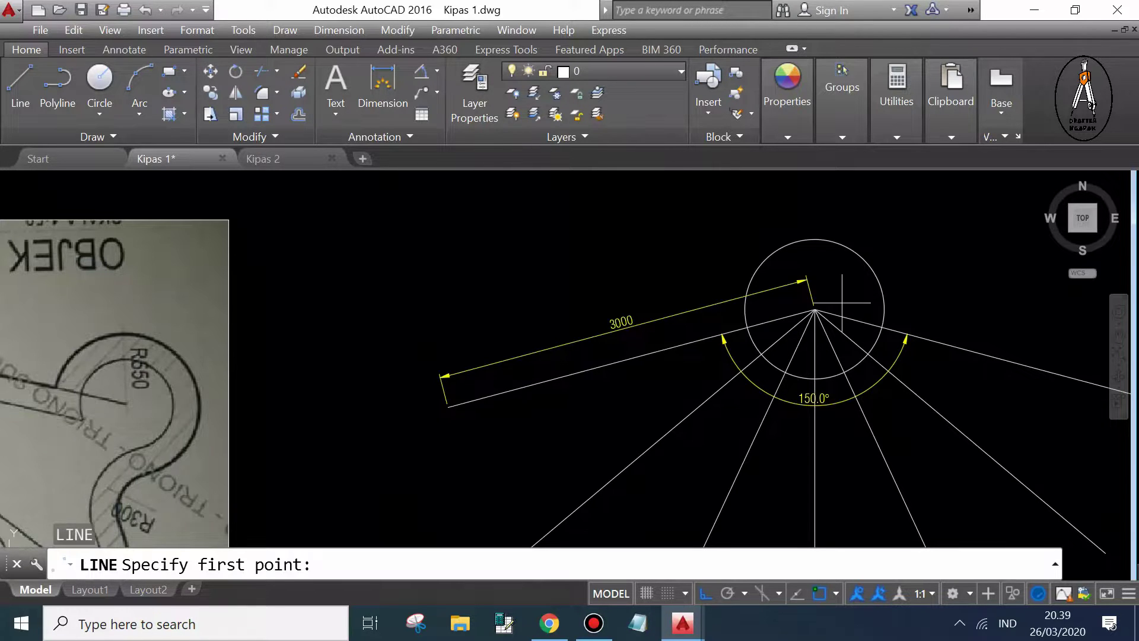
pyautogui.click(822, 307)
pyautogui.write('3000')
pyautogui.press('Return')
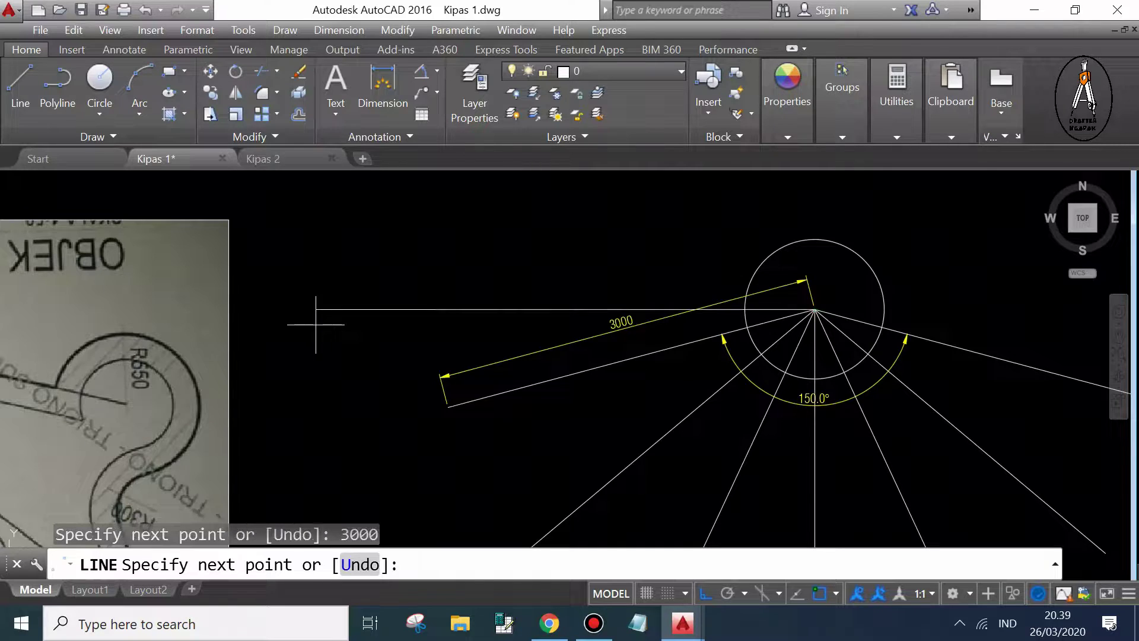
pyautogui.press('Escape')
# - Draw a circle of radius 550 centred on the free left end of the horizontal line
pyautogui.write('c')
pyautogui.press('Return')
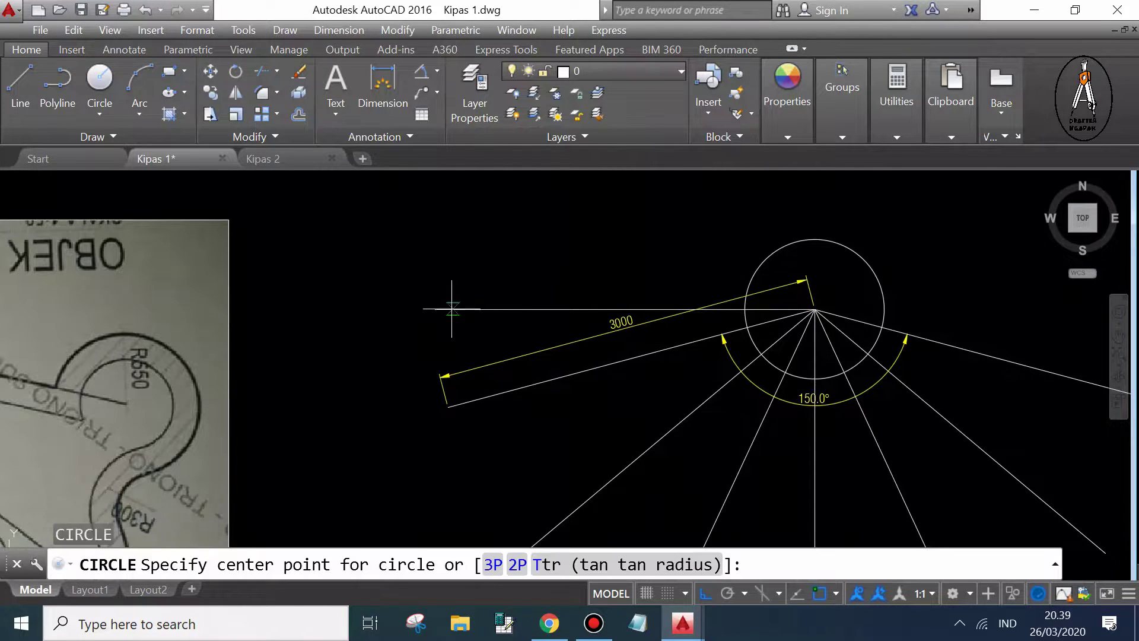
pyautogui.click(435, 308)
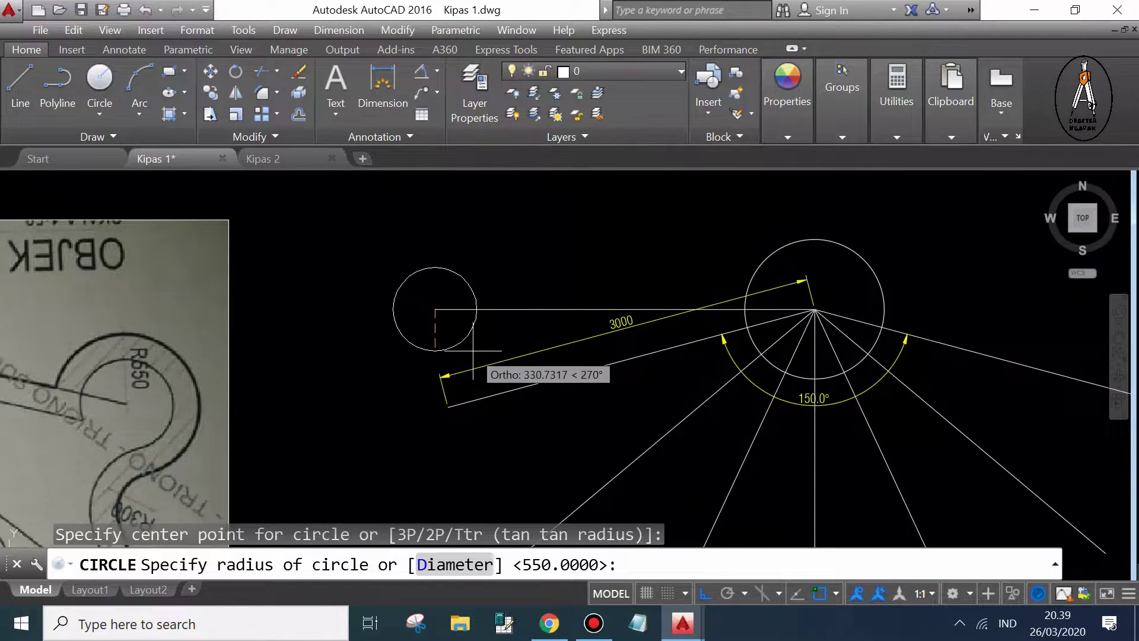
pyautogui.write('550')
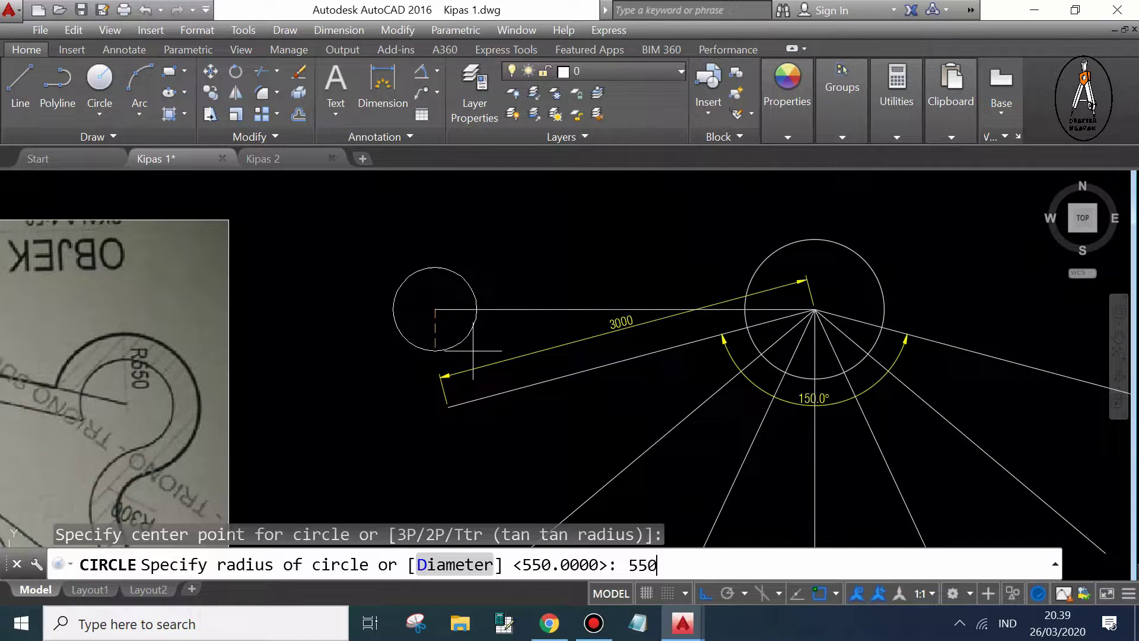
pyautogui.press('Return')
pyautogui.scroll(-2, 466, 291)
pyautogui.moveTo(571, 327)
pyautogui.moveTo(572, 327); pyautogui.dragTo(697, 297, button='middle')
pyautogui.scroll(-2, 697, 297)
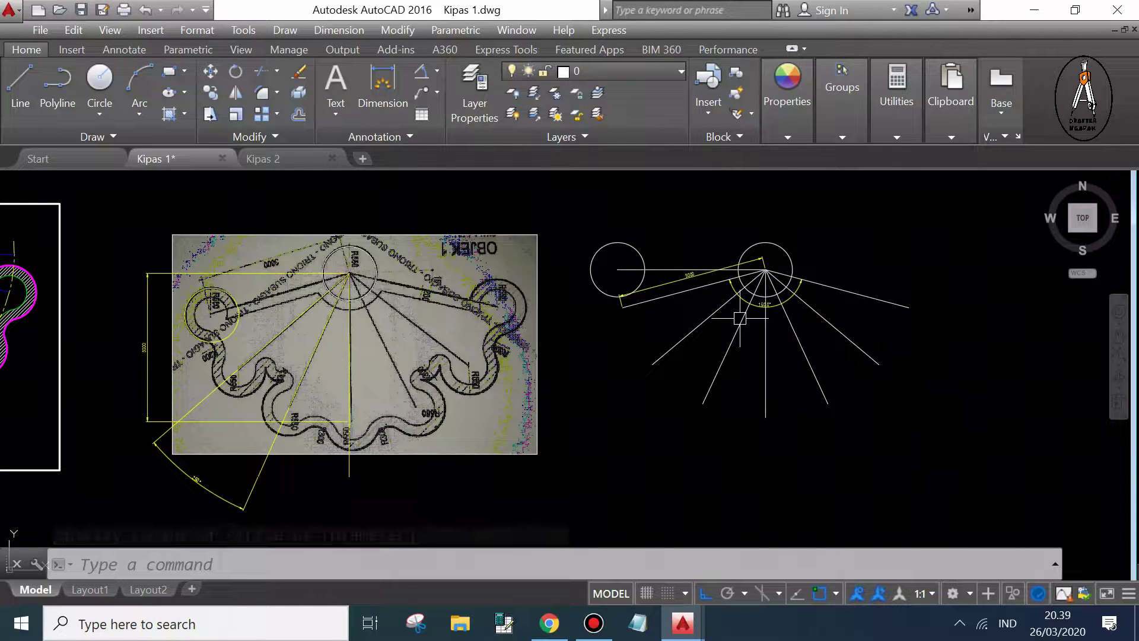
pyautogui.scroll(2, 718, 269)
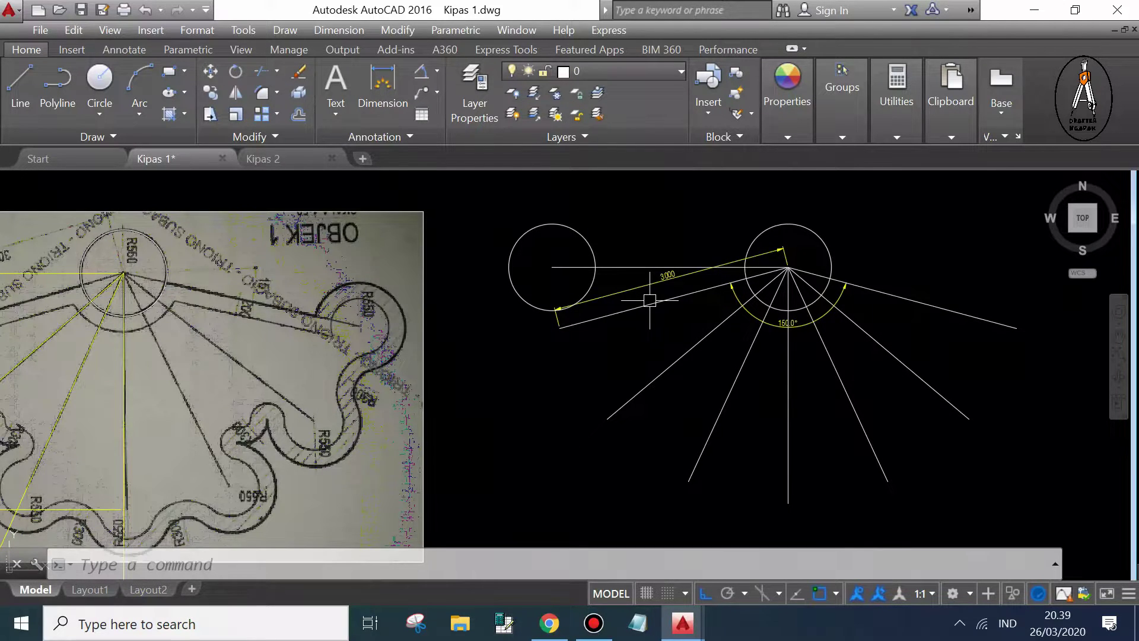
# - Rotate a copy of the circle at the horizontal line's free end by 15° about the point where the radial lines meet
pyautogui.write('ro')
pyautogui.press('Return')
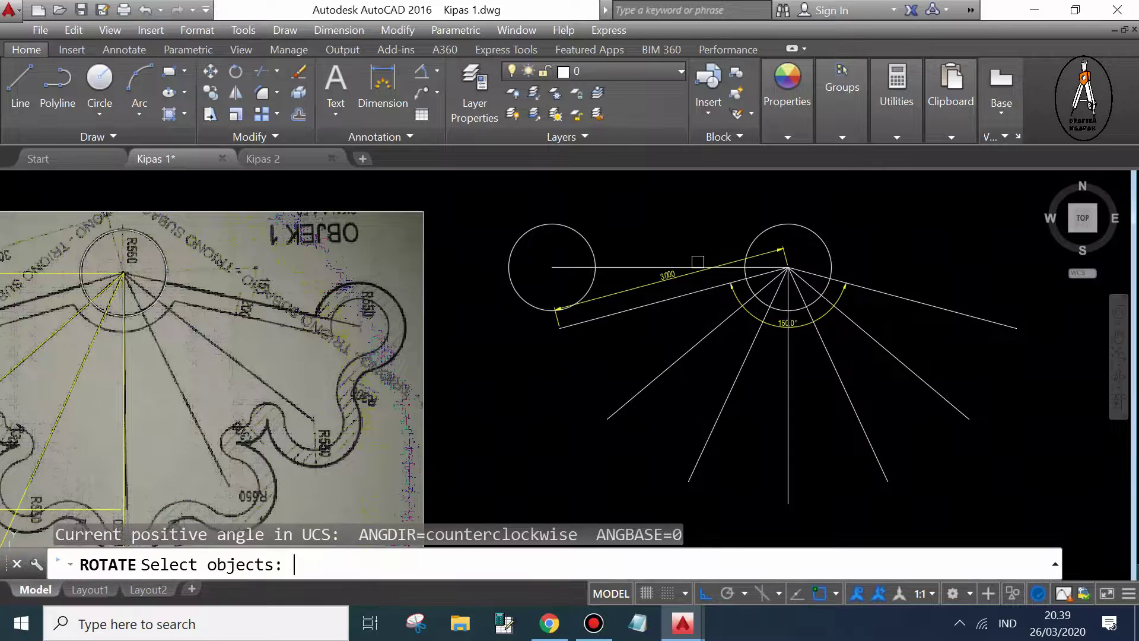
pyautogui.click(582, 238)
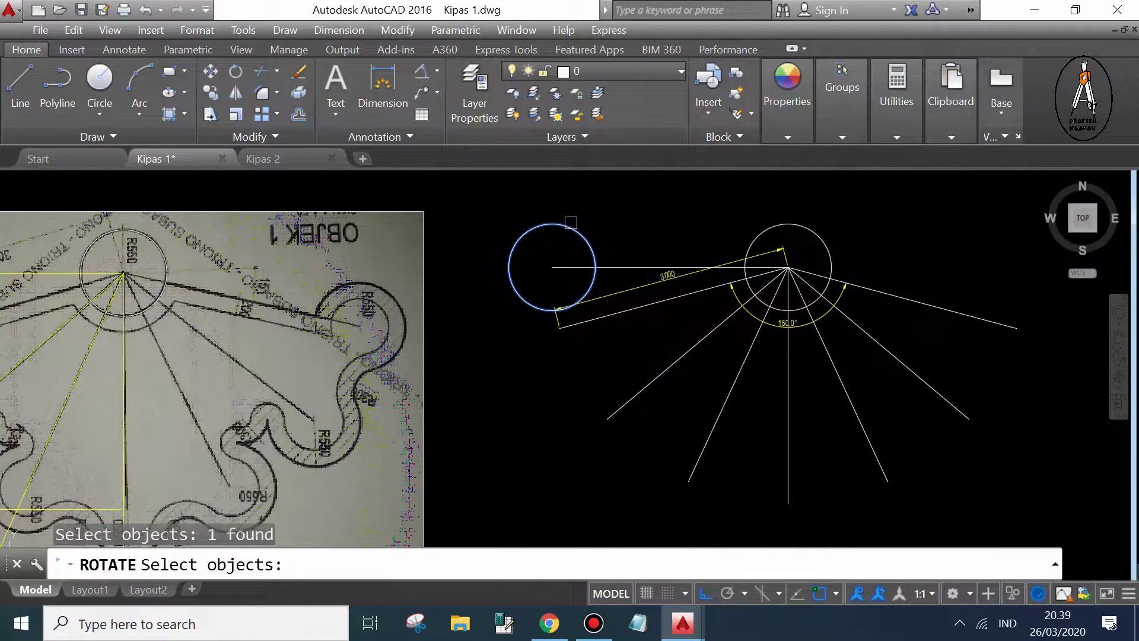
pyautogui.press('Return')
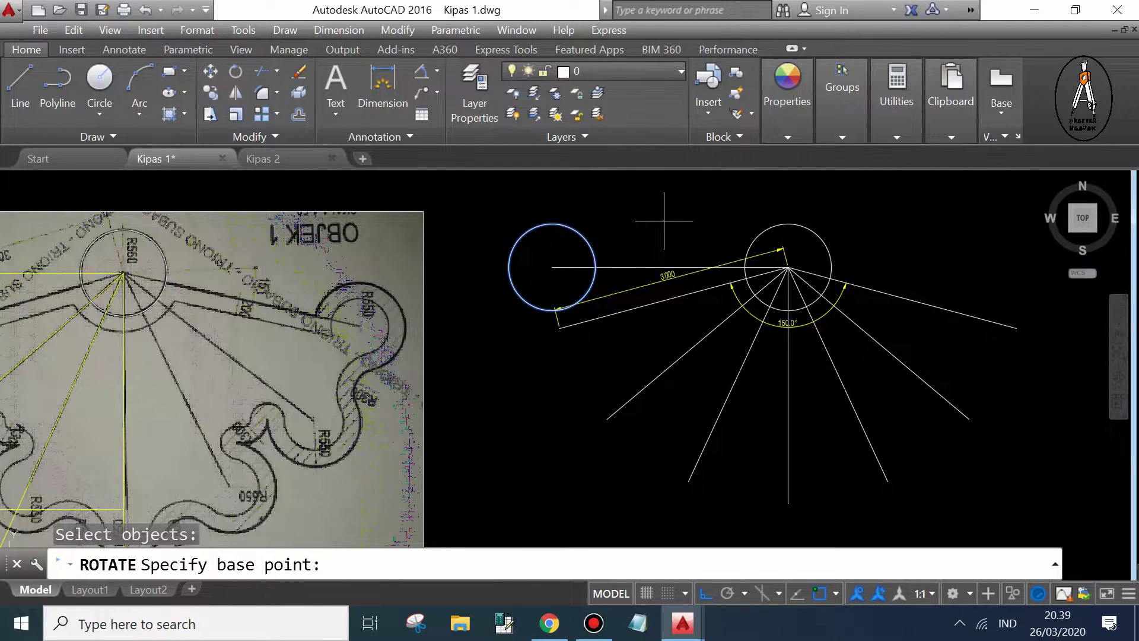
pyautogui.scroll(2, 789, 262)
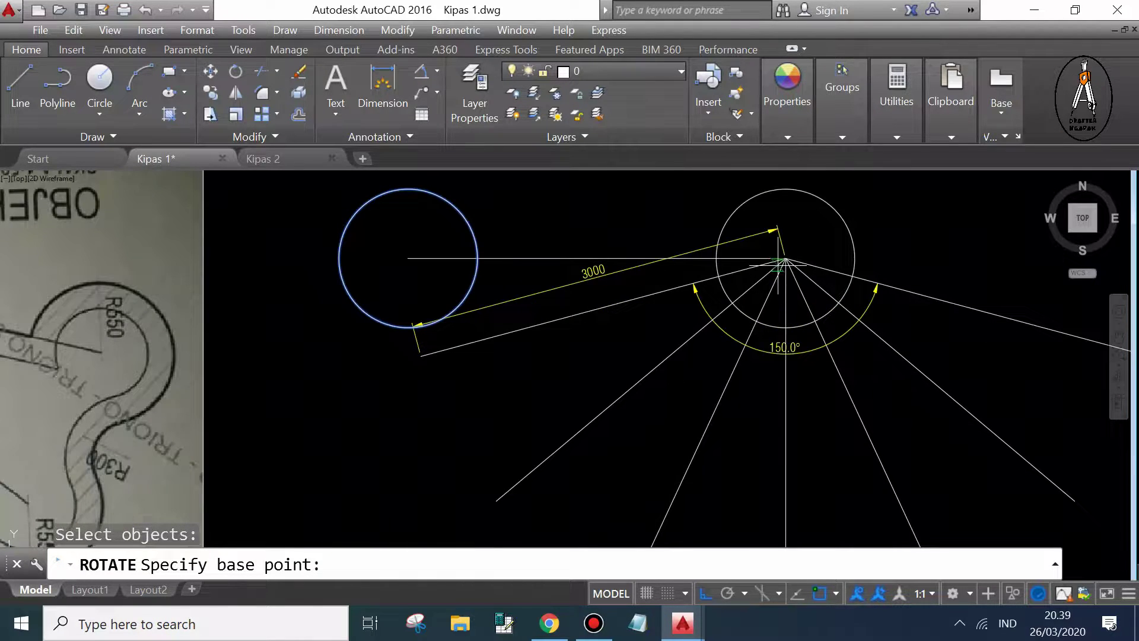
pyautogui.click(786, 258)
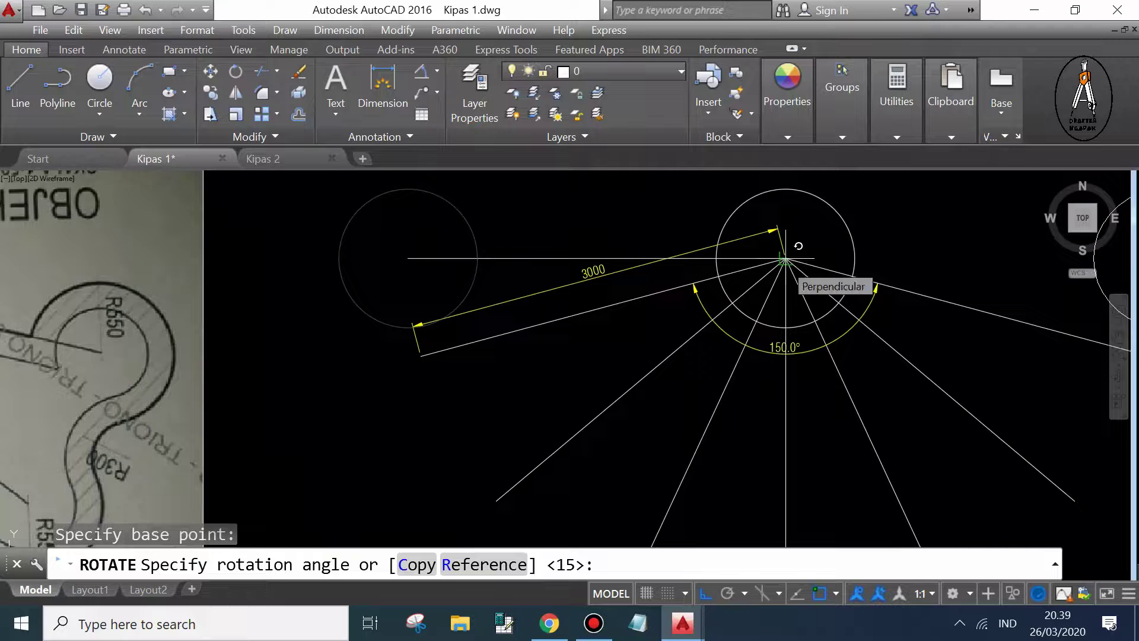
pyautogui.scroll(-2, 786, 258)
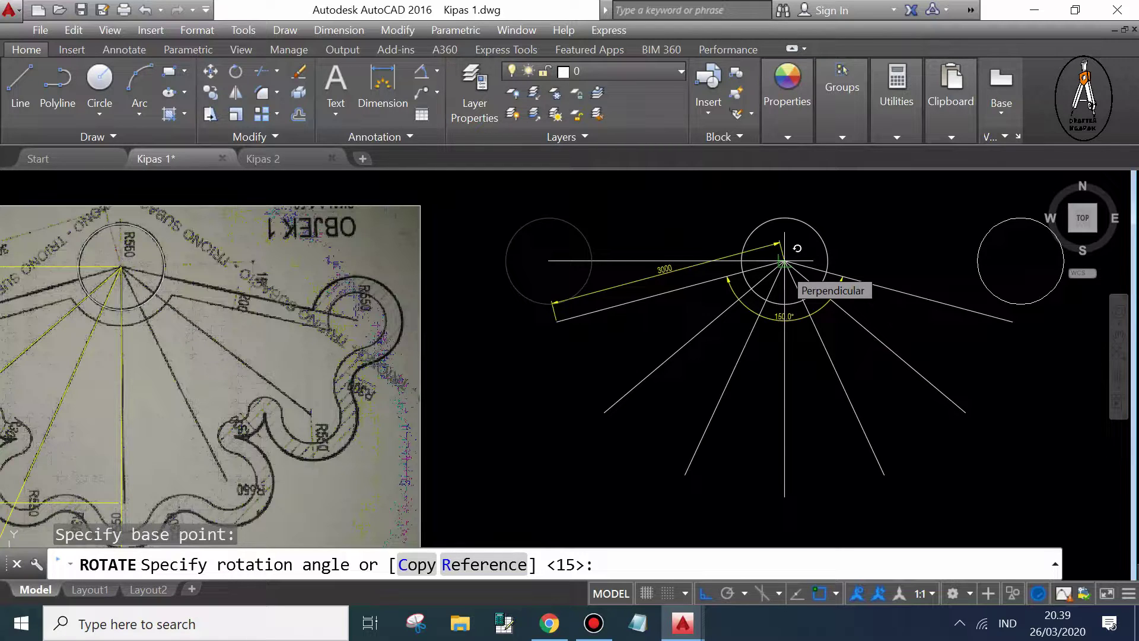
pyautogui.write('c')
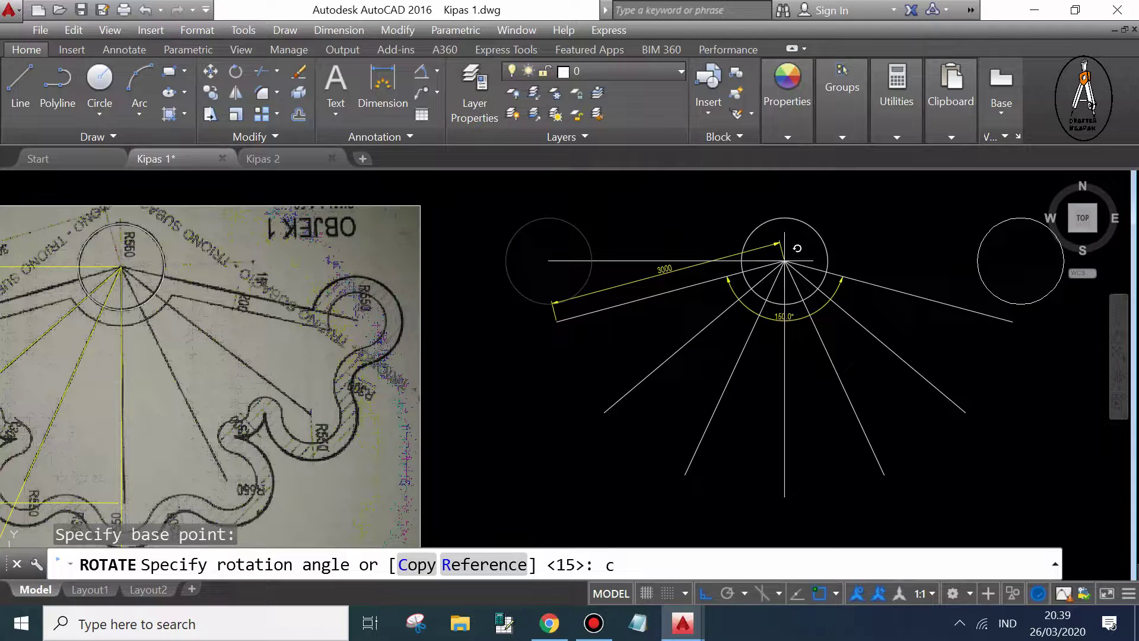
pyautogui.press('Return')
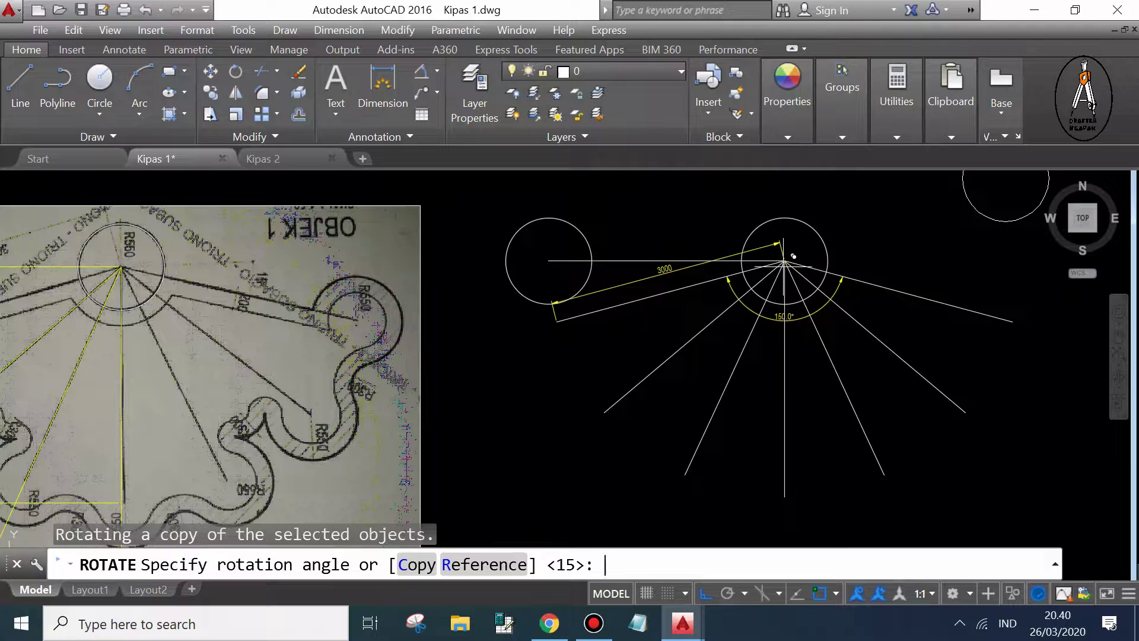
pyautogui.write('15')
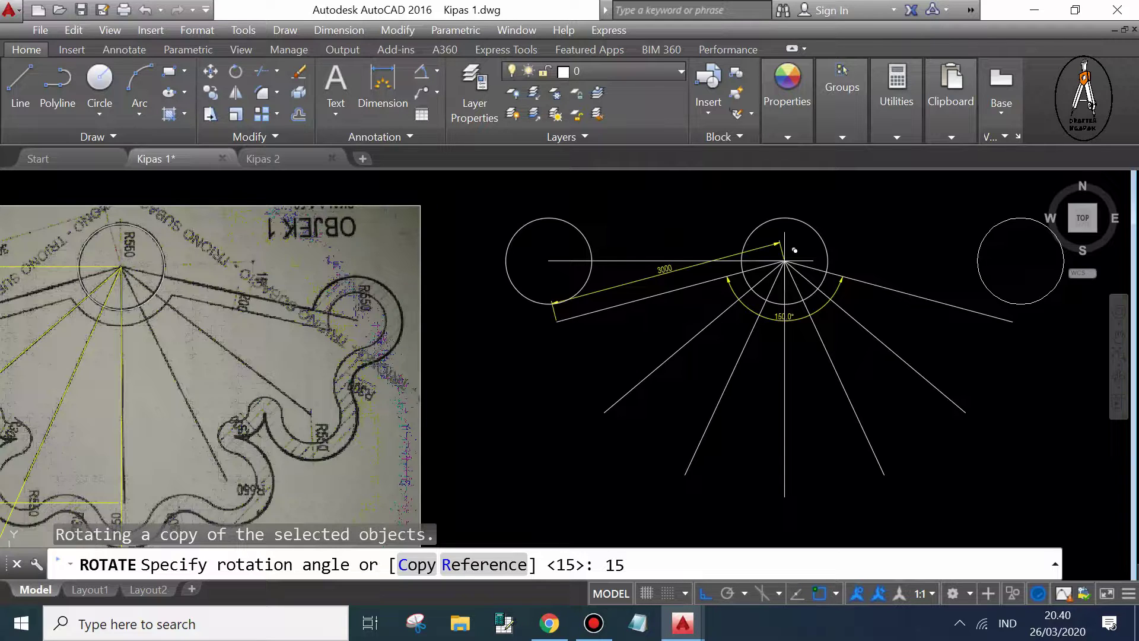
pyautogui.press('Return')
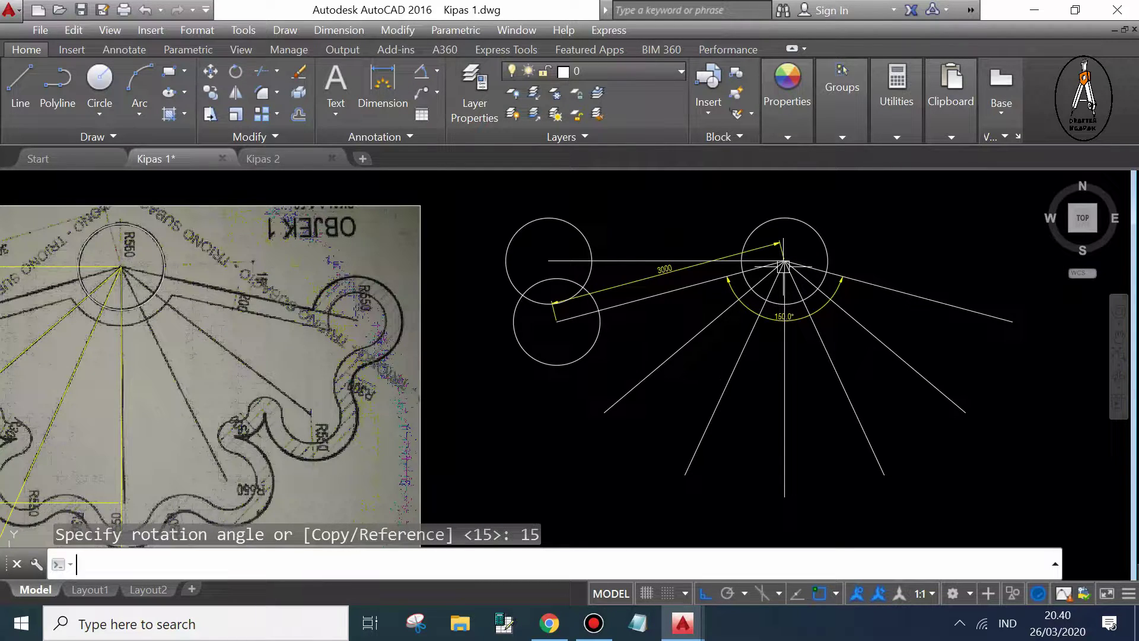
# - Erase the horizontal construction line and the original circle centred on its free end
pyautogui.moveTo(729, 376); pyautogui.dragTo(678, 346, button='middle')
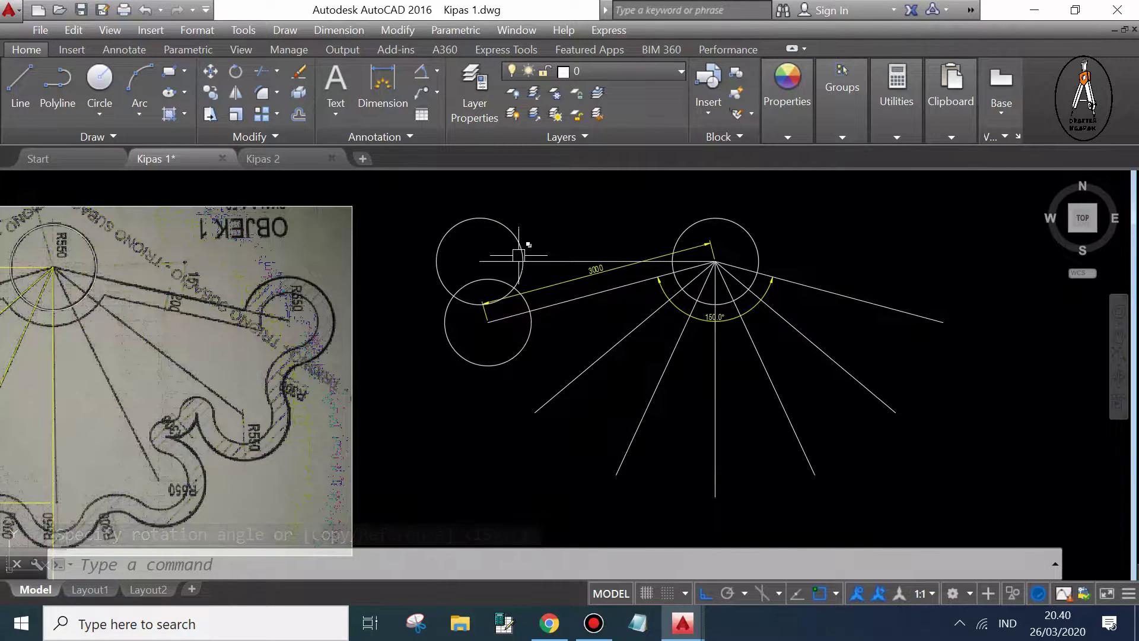
pyautogui.scroll(2, 541, 266)
pyautogui.scroll(-1, 500, 256)
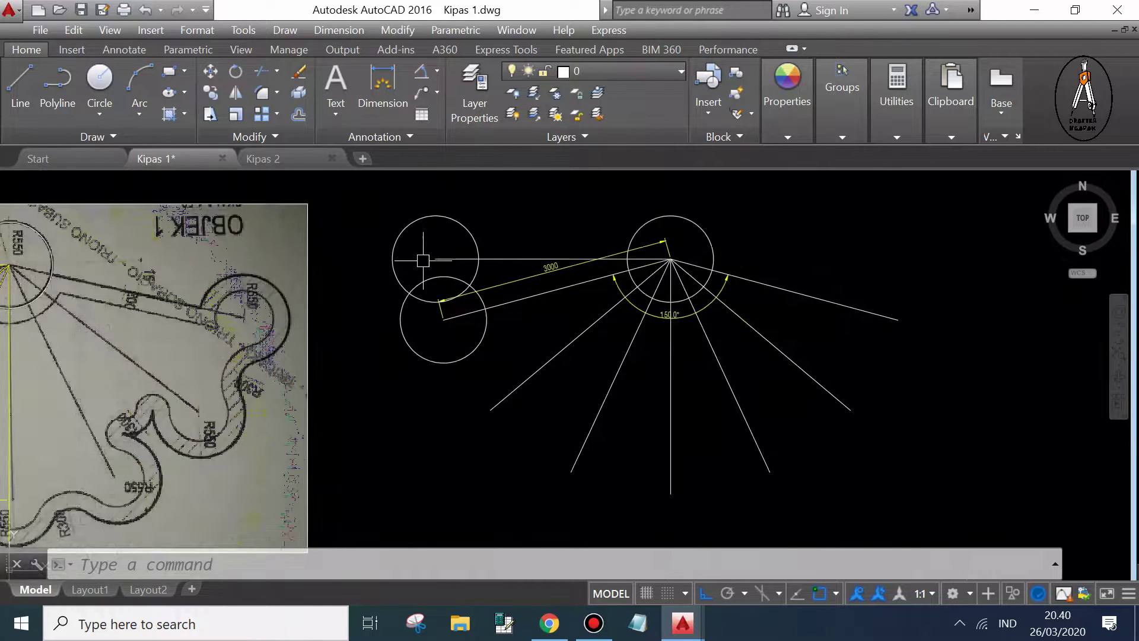
pyautogui.scroll(2, 501, 262)
pyautogui.click(501, 261)
pyautogui.click(470, 244)
pyautogui.scroll(-2, 471, 243)
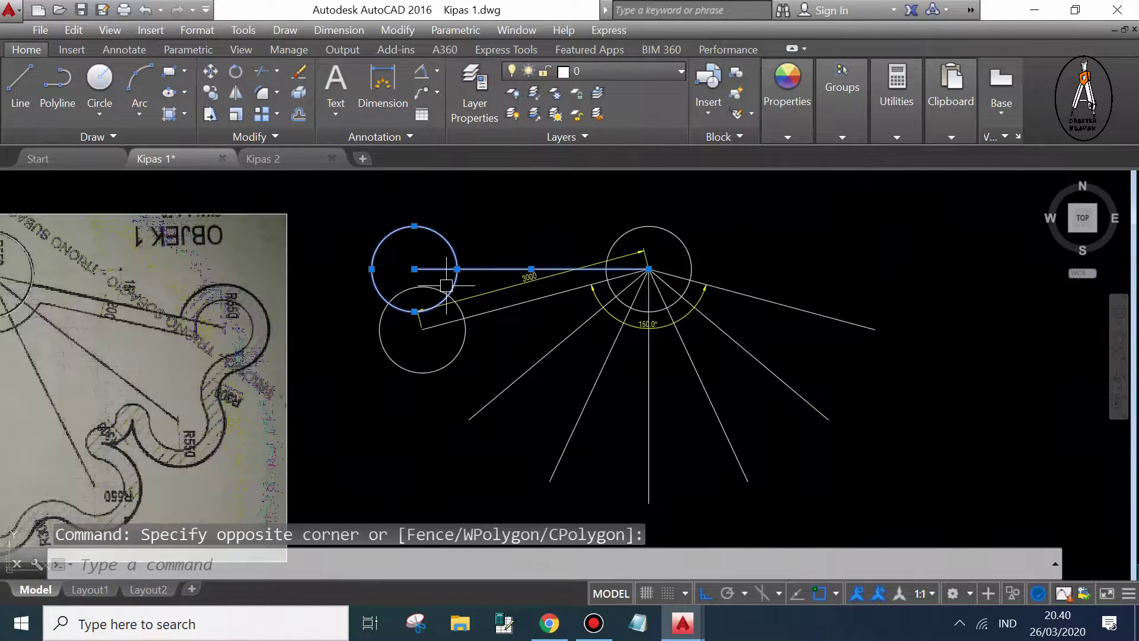
pyautogui.press('Delete')
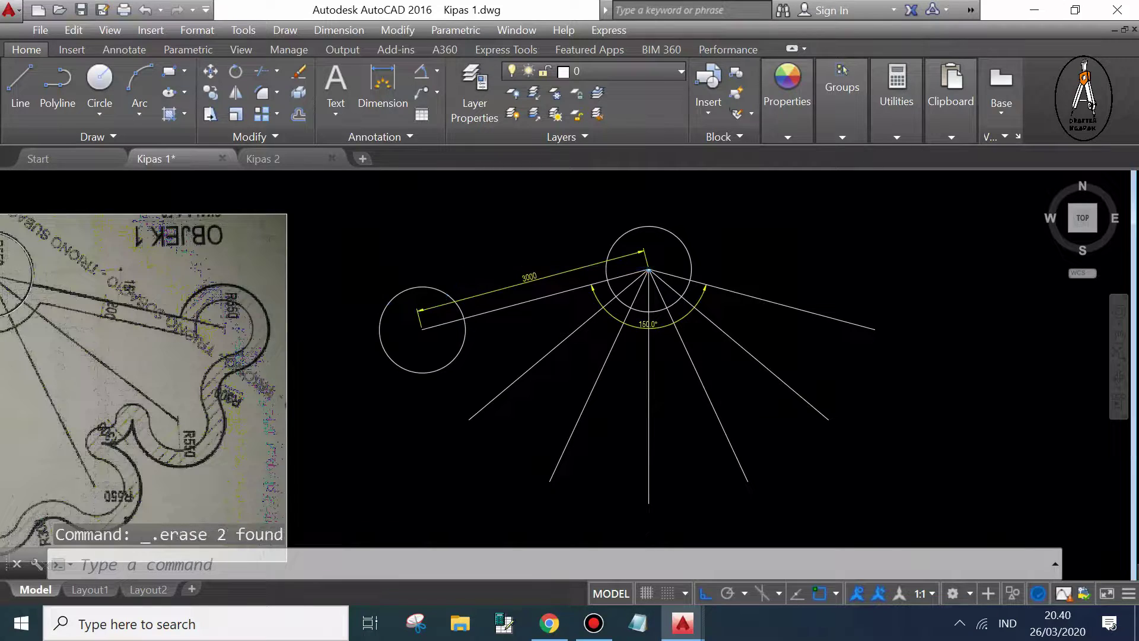
# - Undo the erasure of the horizontal line and its end circle
pyautogui.scroll(-1, 484, 301)
pyautogui.scroll(1, 485, 297)
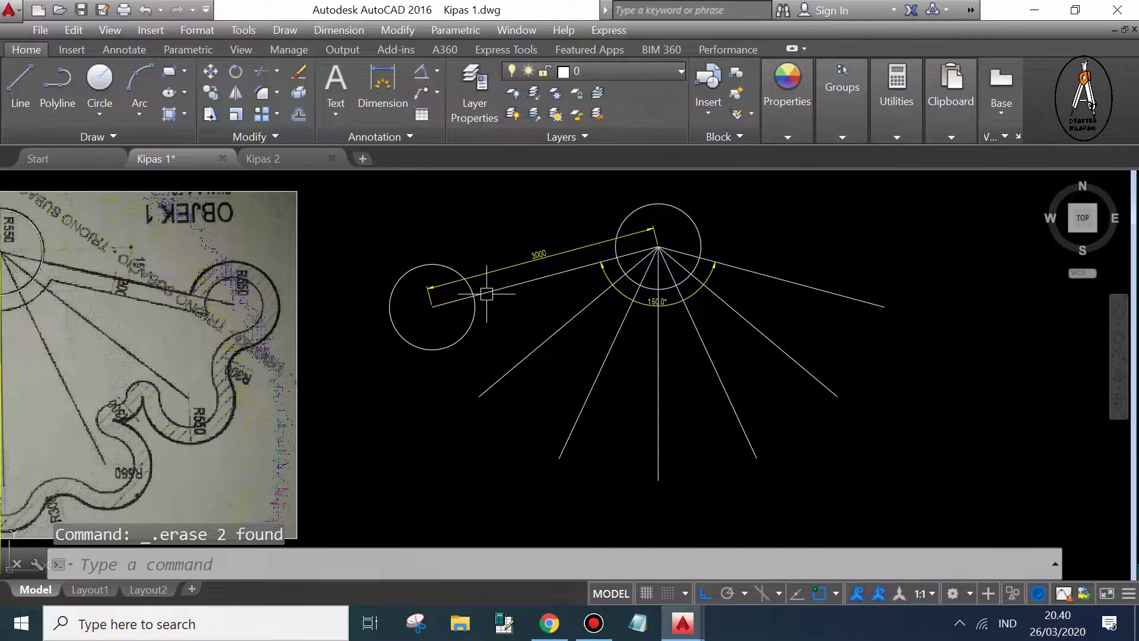
pyautogui.moveTo(541, 293); pyautogui.dragTo(548, 307, button='middle')
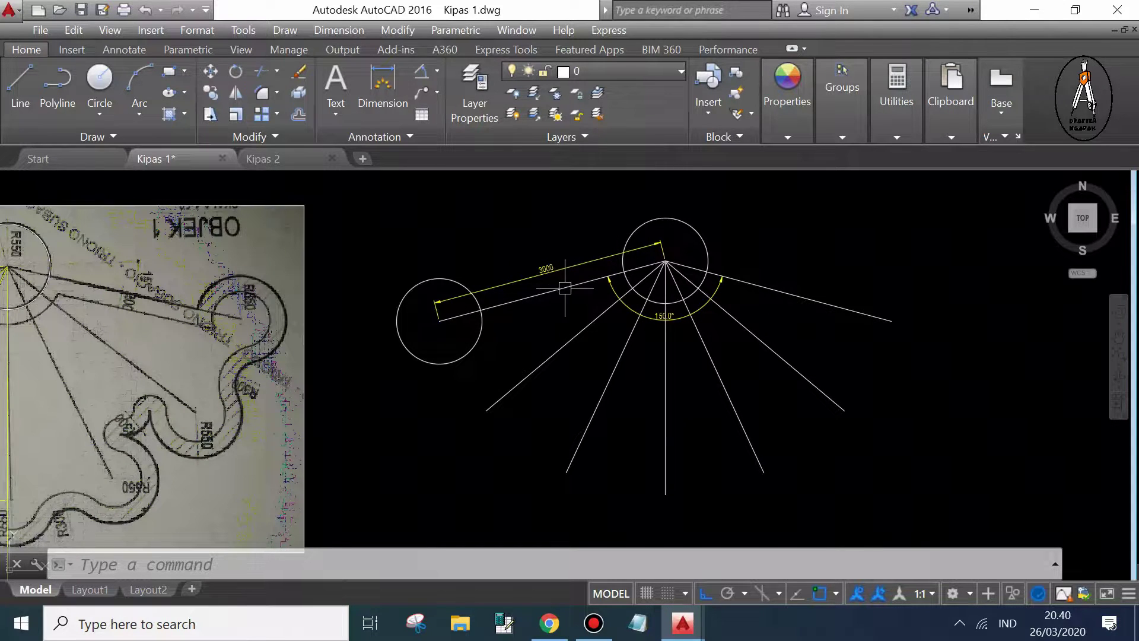
pyautogui.scroll(1, 599, 285)
pyautogui.click(421, 71)
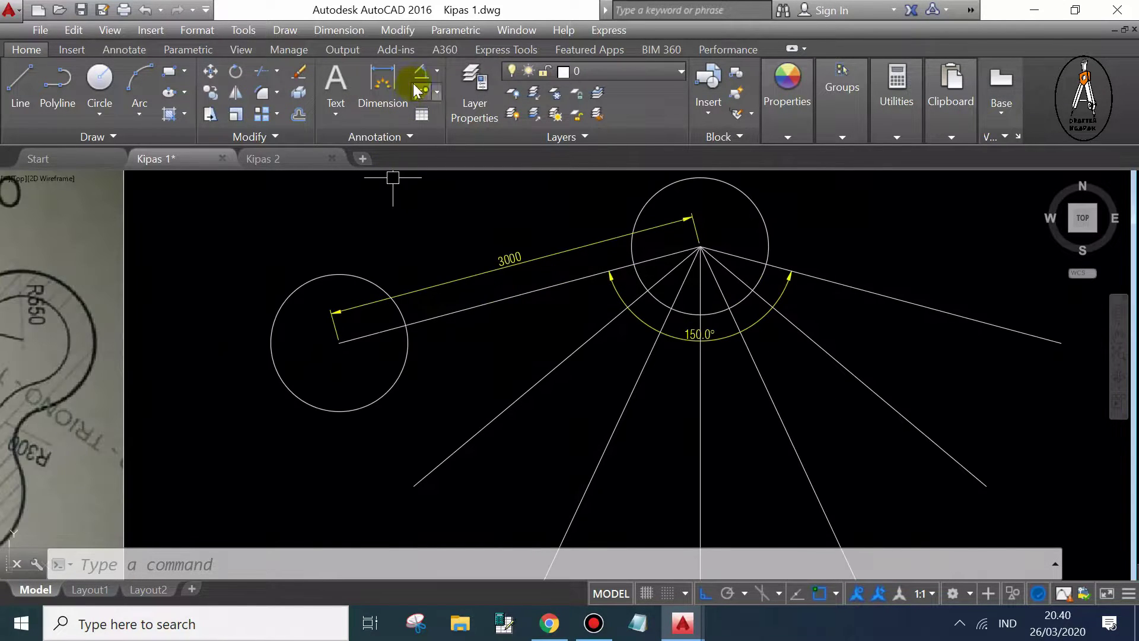
pyautogui.click(572, 283)
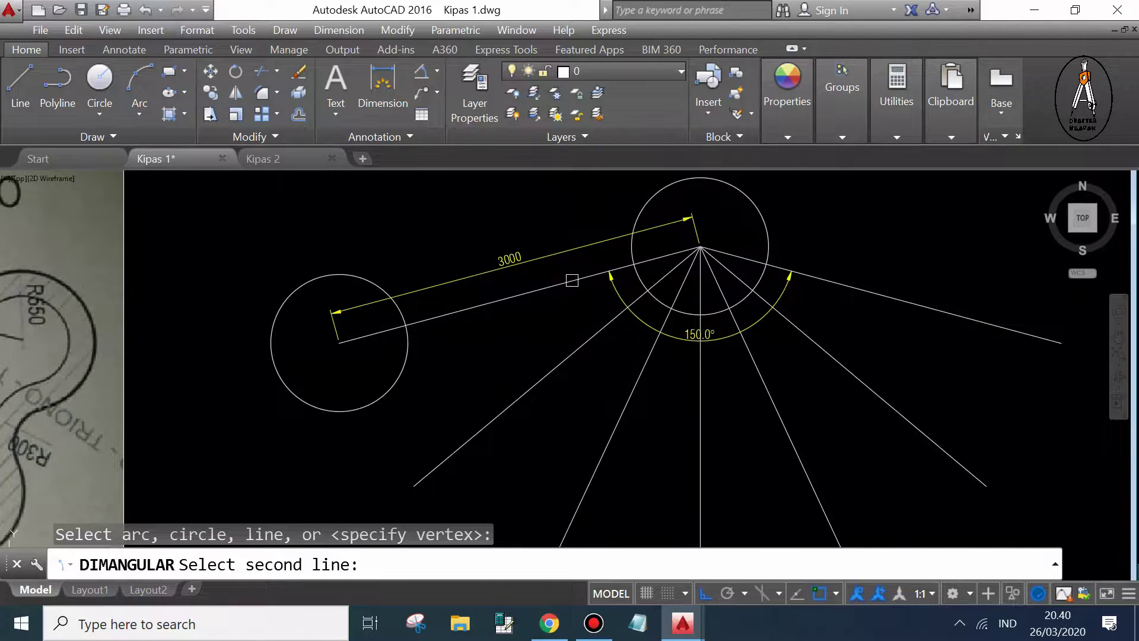
pyautogui.press('Escape')
pyautogui.scroll(-2, 593, 305)
pyautogui.hotkey('ctrl', 'z')
# - Add an angular dimension between the horizontal line and the uppermost left radial line
pyautogui.click(425, 71)
pyautogui.scroll(1, 544, 283)
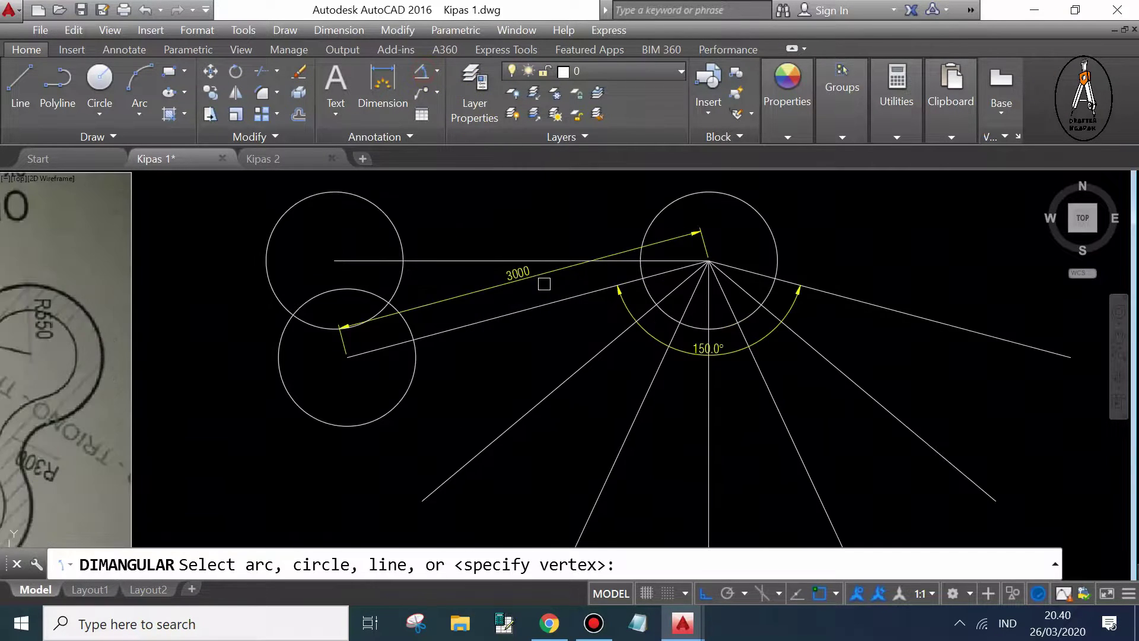
pyautogui.click(533, 306)
pyautogui.click(478, 264)
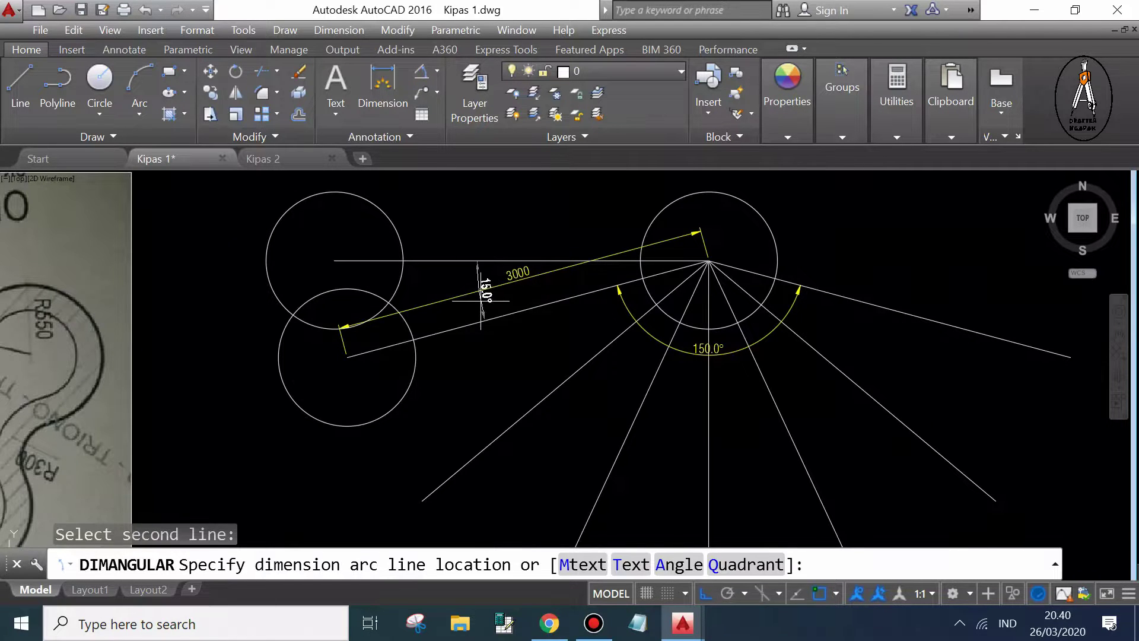
pyautogui.scroll(1, 534, 264)
pyautogui.click(604, 280)
# - Erase the horizontal line, the circle at its free end and the angular dimension between it and the radial line
pyautogui.click(397, 257)
pyautogui.click(338, 221)
pyautogui.scroll(-2, 364, 272)
pyautogui.scroll(1, 516, 260)
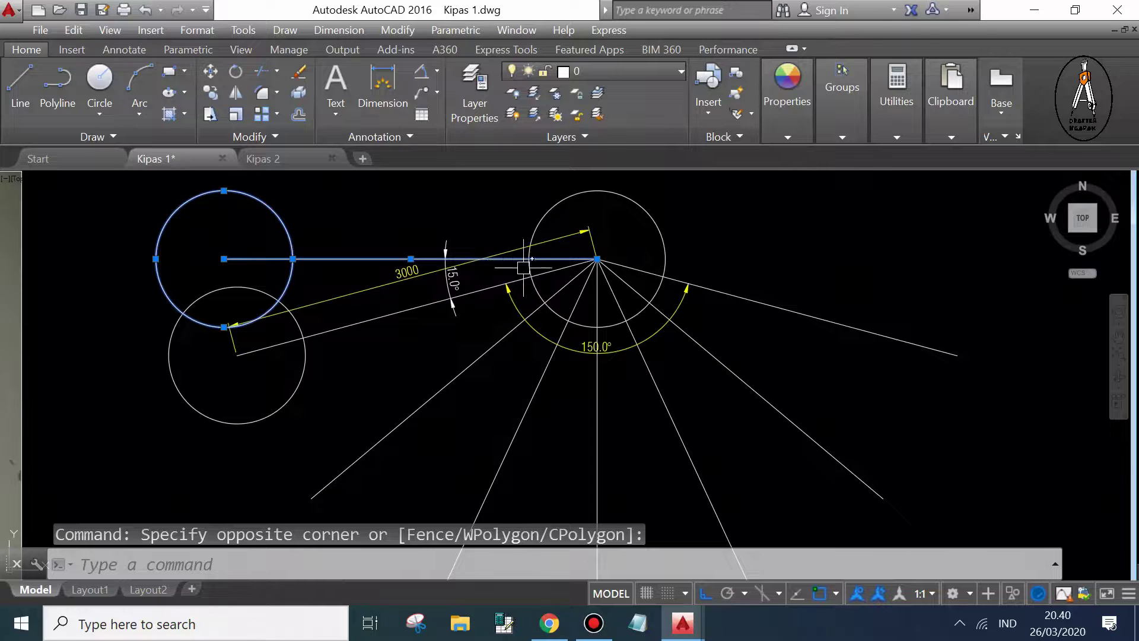
pyautogui.click(458, 291)
pyautogui.press('Delete')
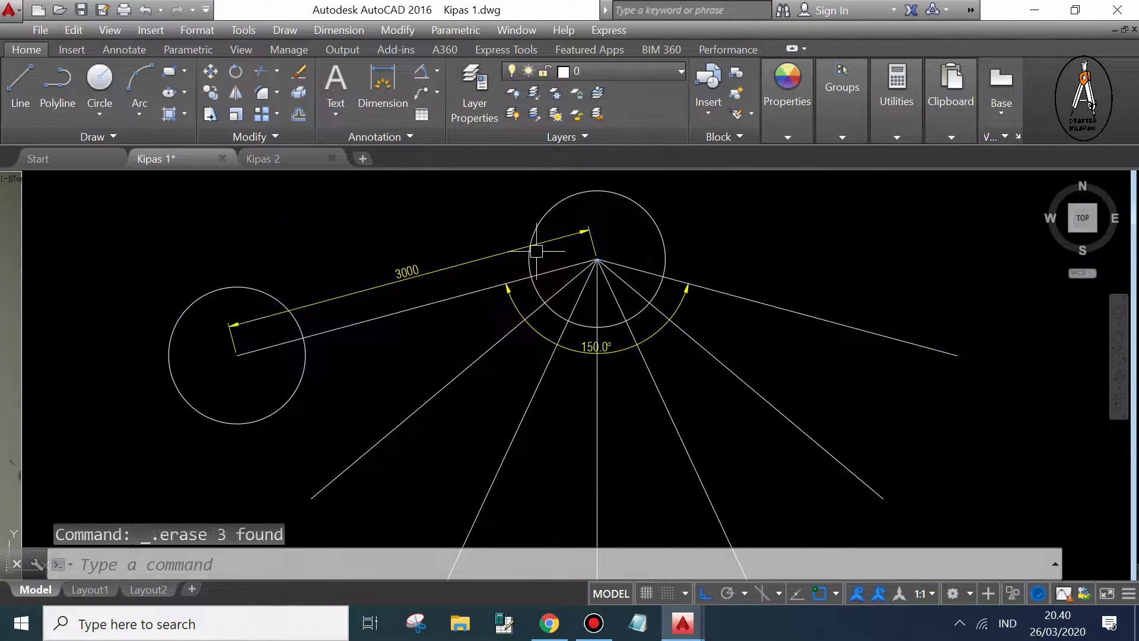
# - Create a polar array of the remaining end circle around the point where the radial lines meet
pyautogui.scroll(-3, 536, 251)
pyautogui.scroll(1, 437, 254)
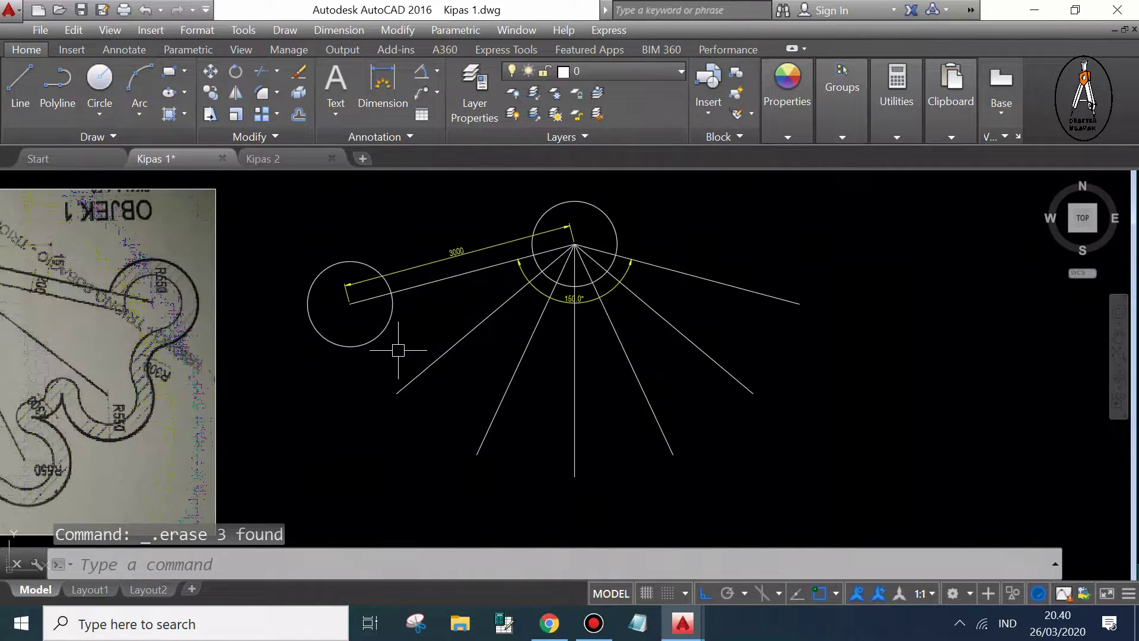
pyautogui.write('c')
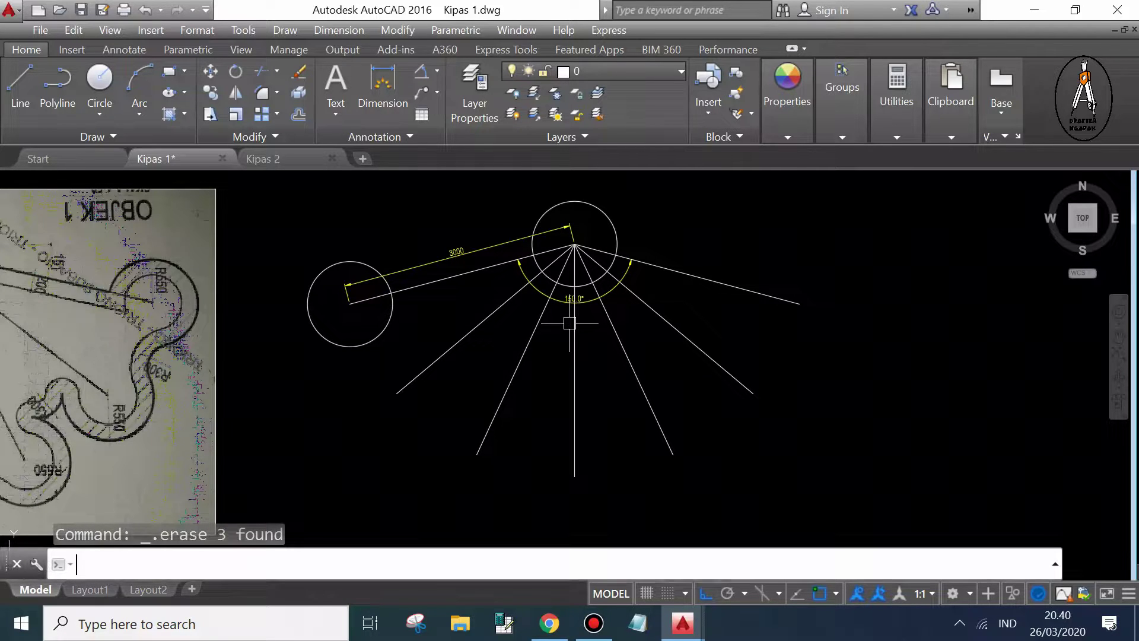
pyautogui.write('AR')
pyautogui.press('Return')
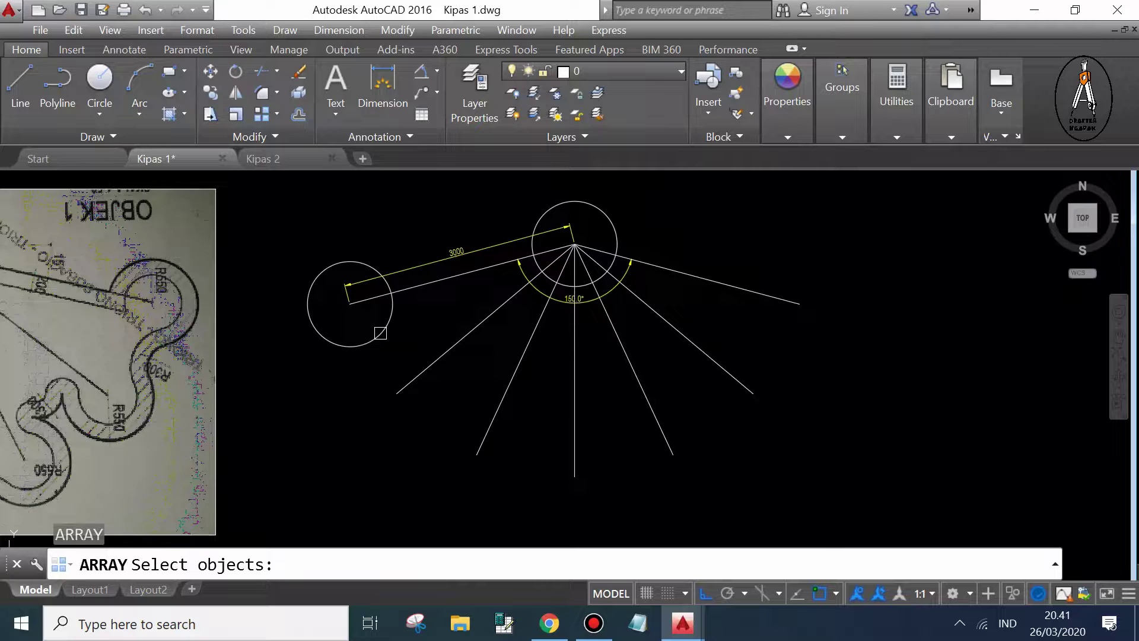
pyautogui.click(381, 332)
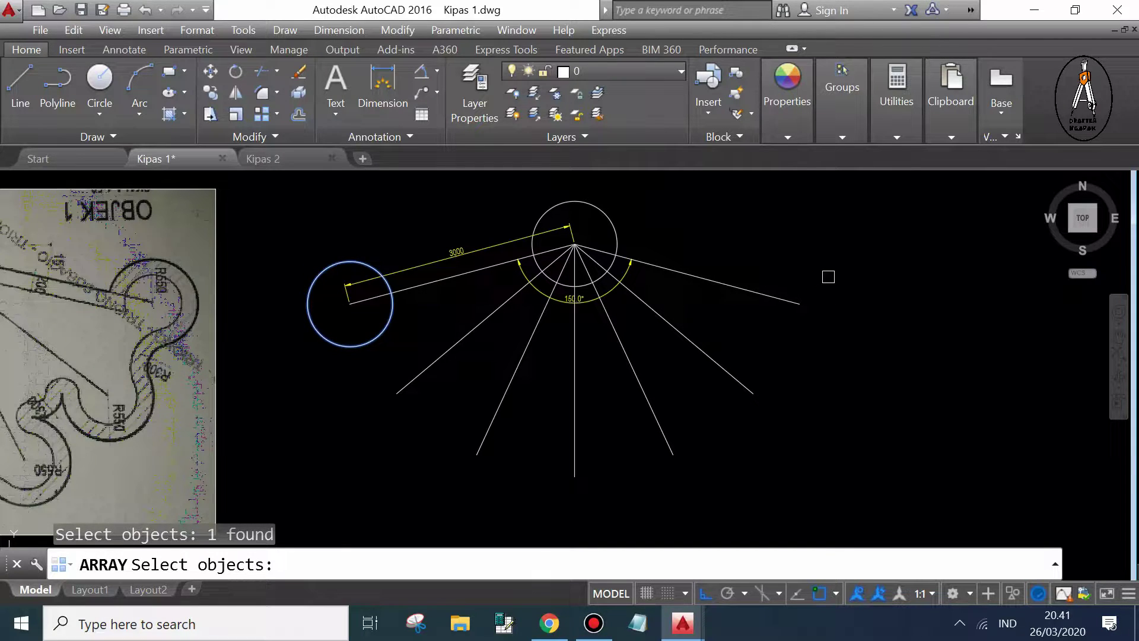
pyautogui.press('Return')
pyautogui.click(475, 564)
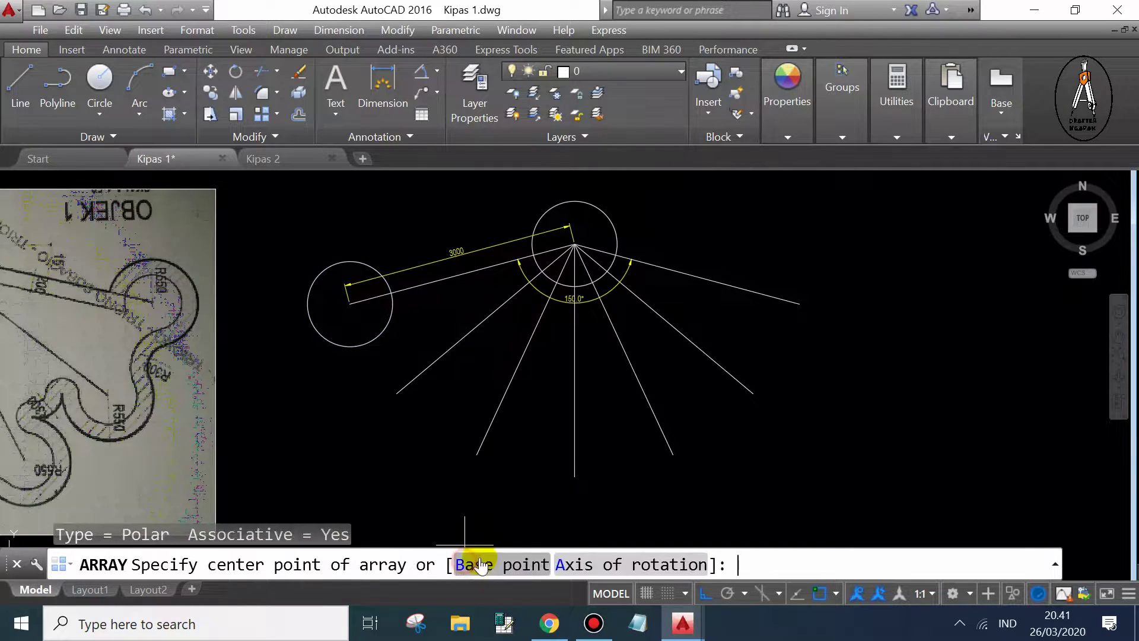
pyautogui.click(574, 244)
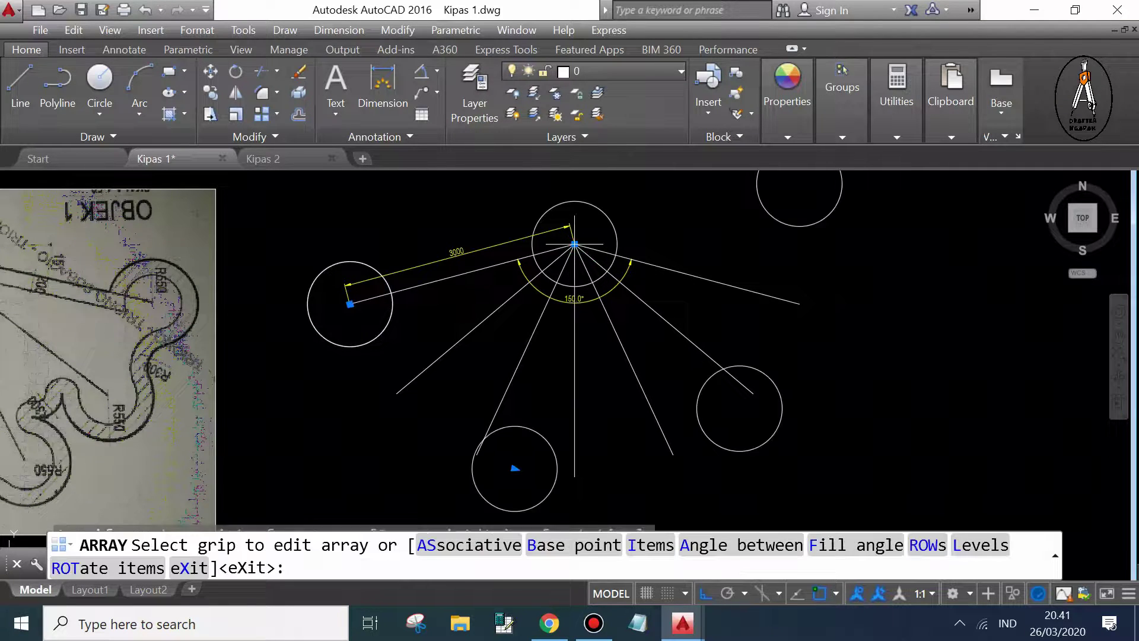
pyautogui.press('Return')
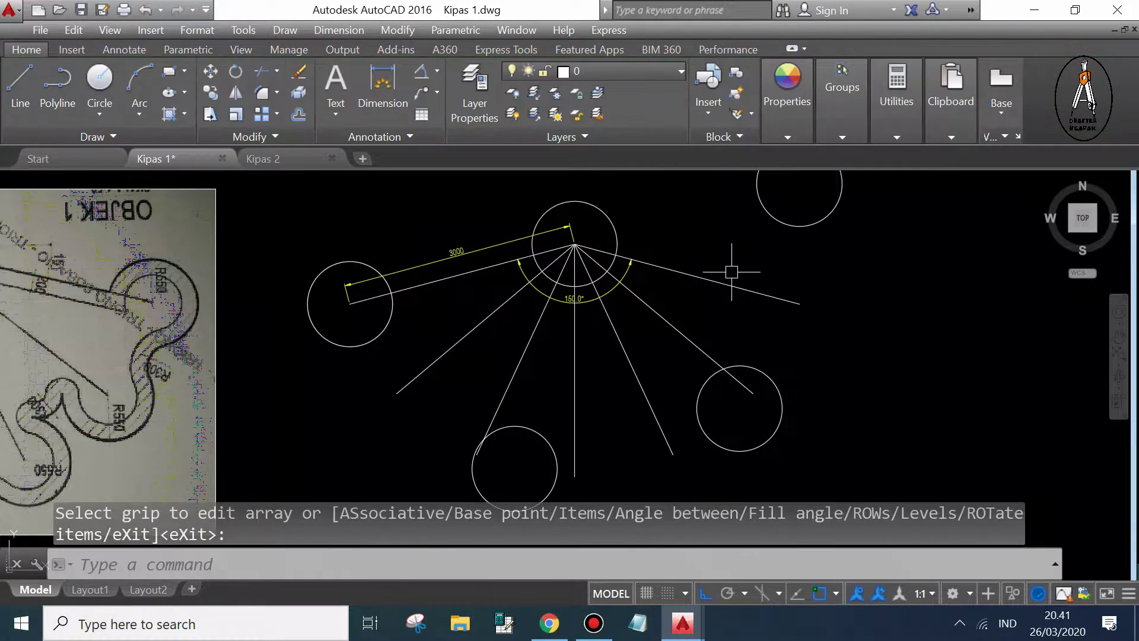
# - Set the circle array to 7 items with 25° between them and a 150° fill angle
pyautogui.scroll(-3, 771, 288)
pyautogui.click(782, 247)
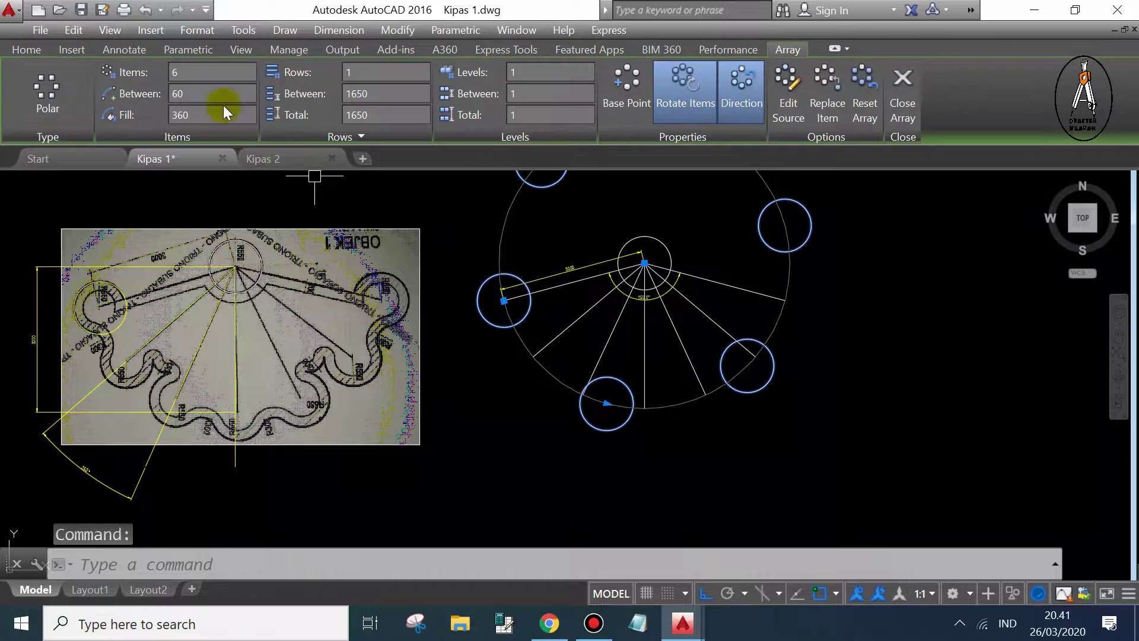
pyautogui.click(205, 80)
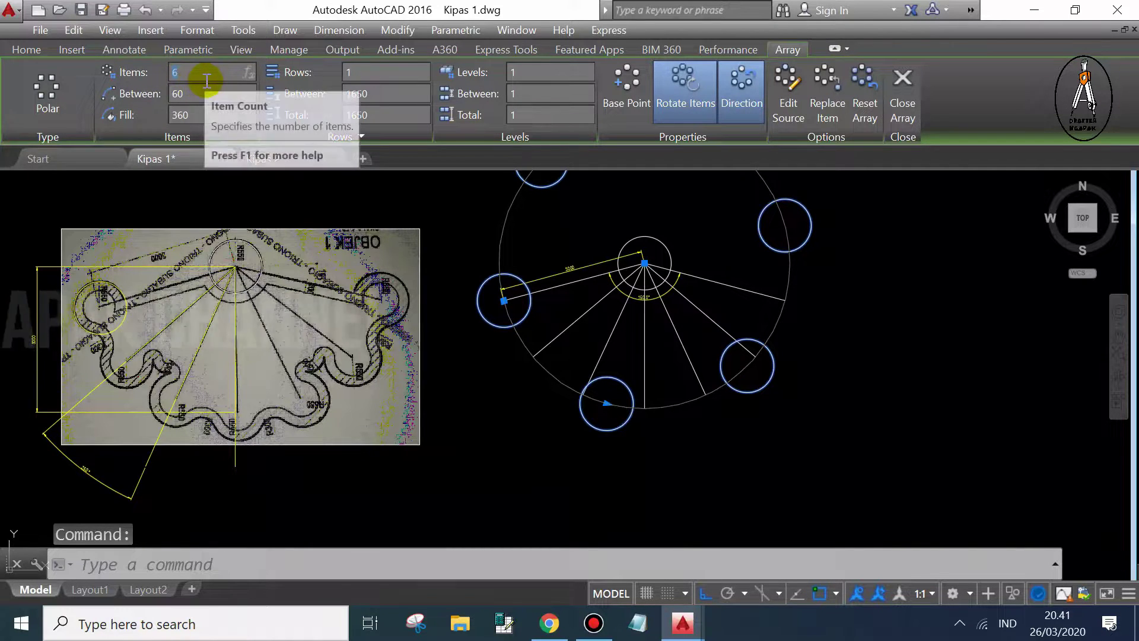
pyautogui.write('7')
pyautogui.press('Tab')
pyautogui.write('25')
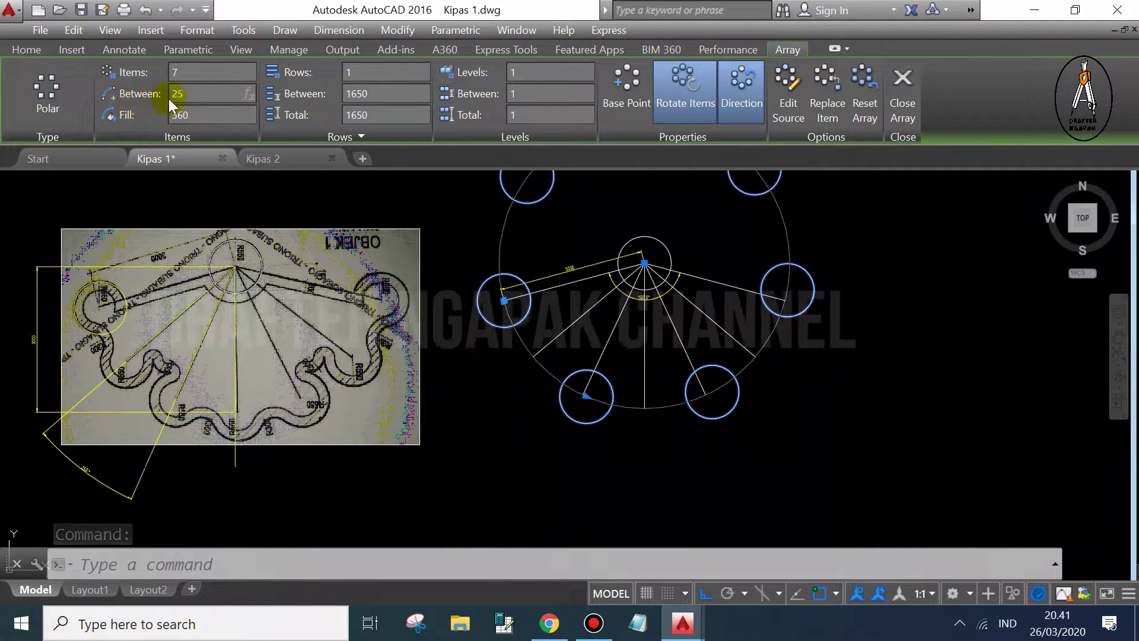
pyautogui.moveTo(191, 115); pyautogui.dragTo(129, 121)
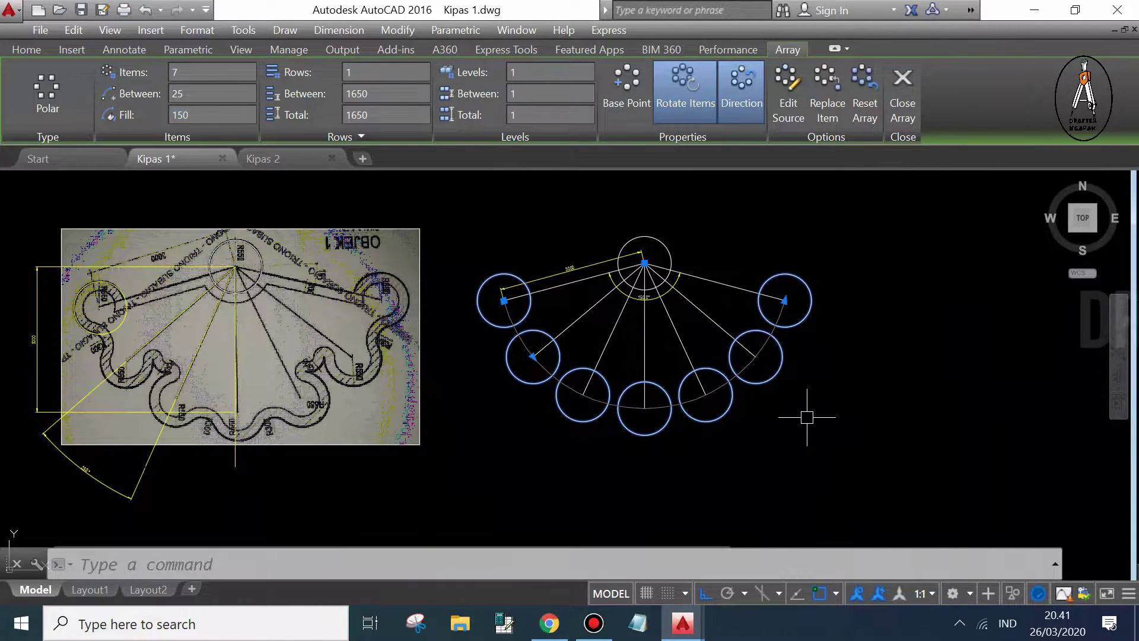
pyautogui.press('Escape')
# - Try erasing the seven-circle polar array as a single object and undo the erasure
pyautogui.scroll(2, 775, 356)
pyautogui.click(787, 349)
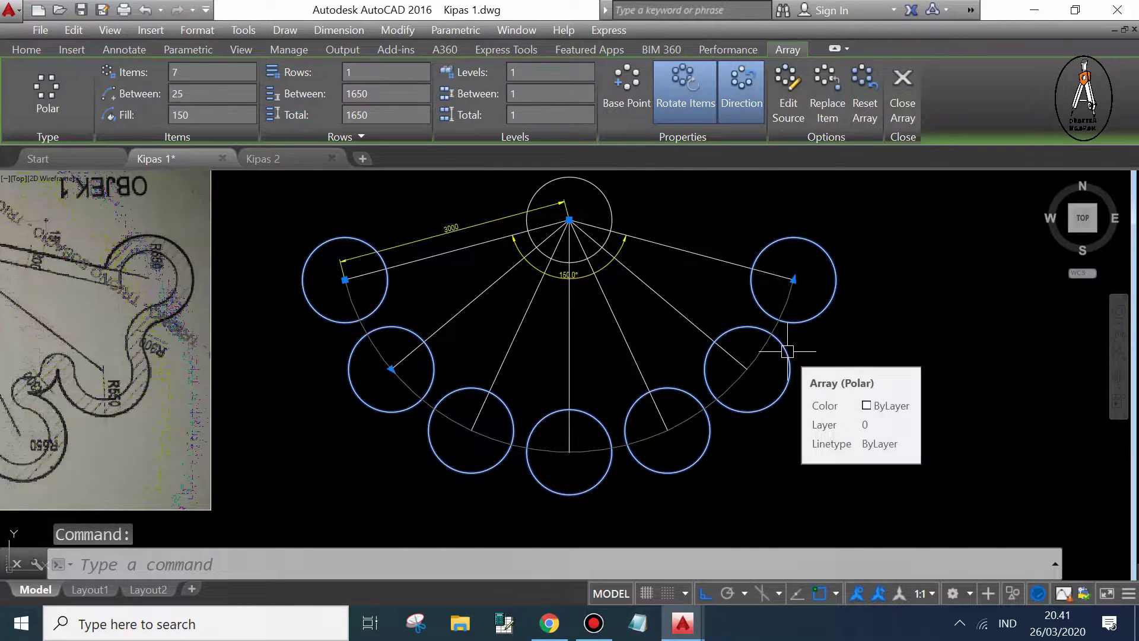
pyautogui.press('Escape')
pyautogui.click(811, 305)
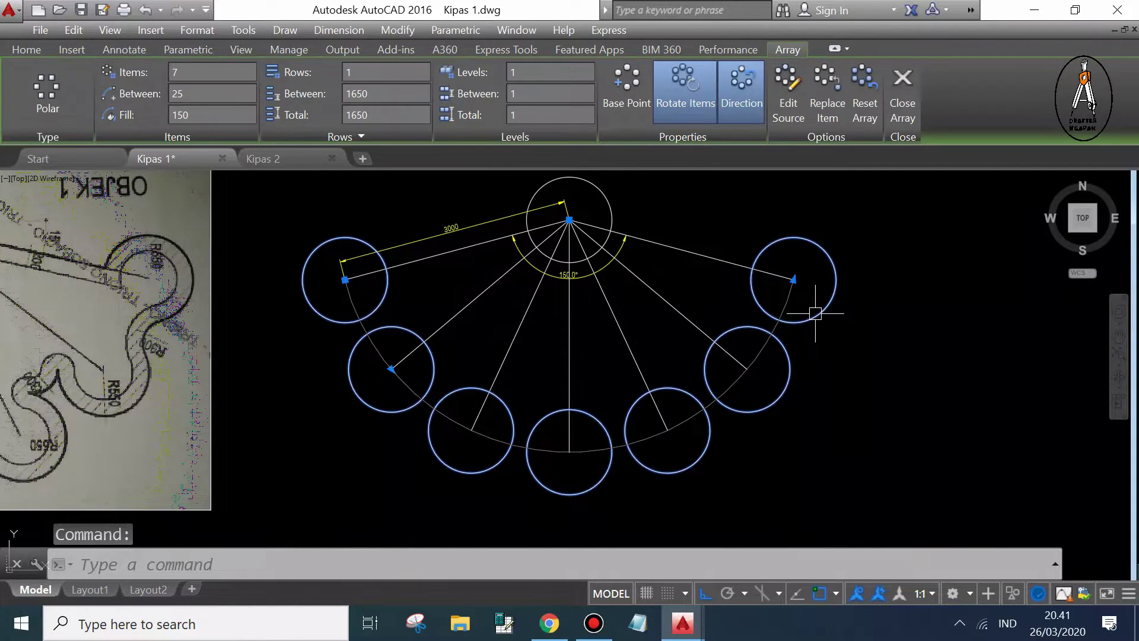
pyautogui.press('Delete')
pyautogui.hotkey('ctrl', 'z')
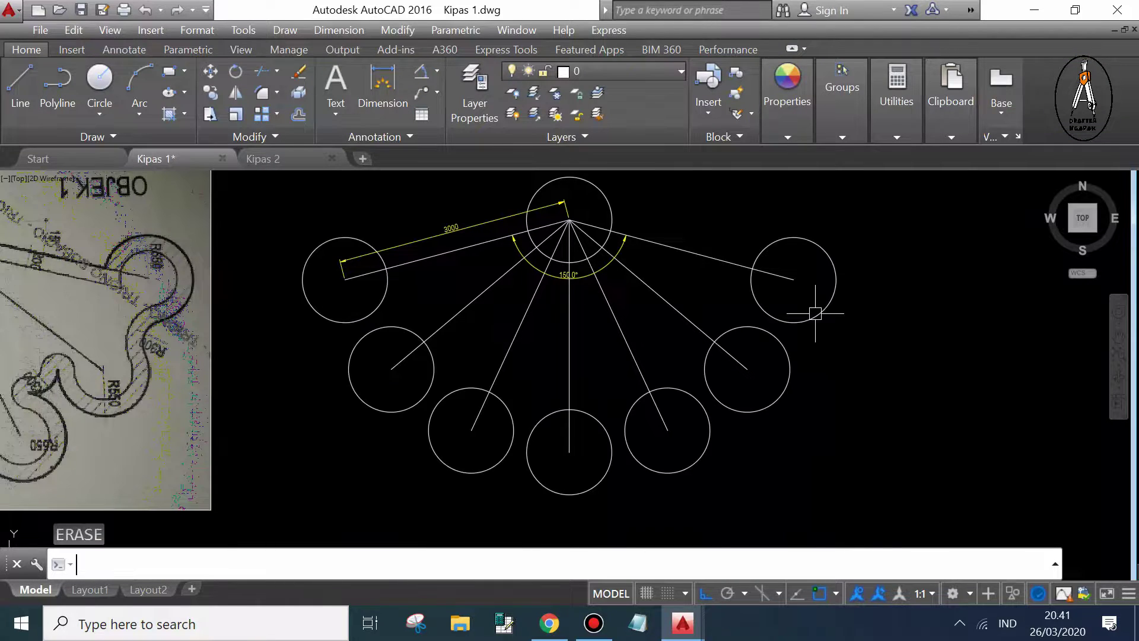
pyautogui.click(815, 313)
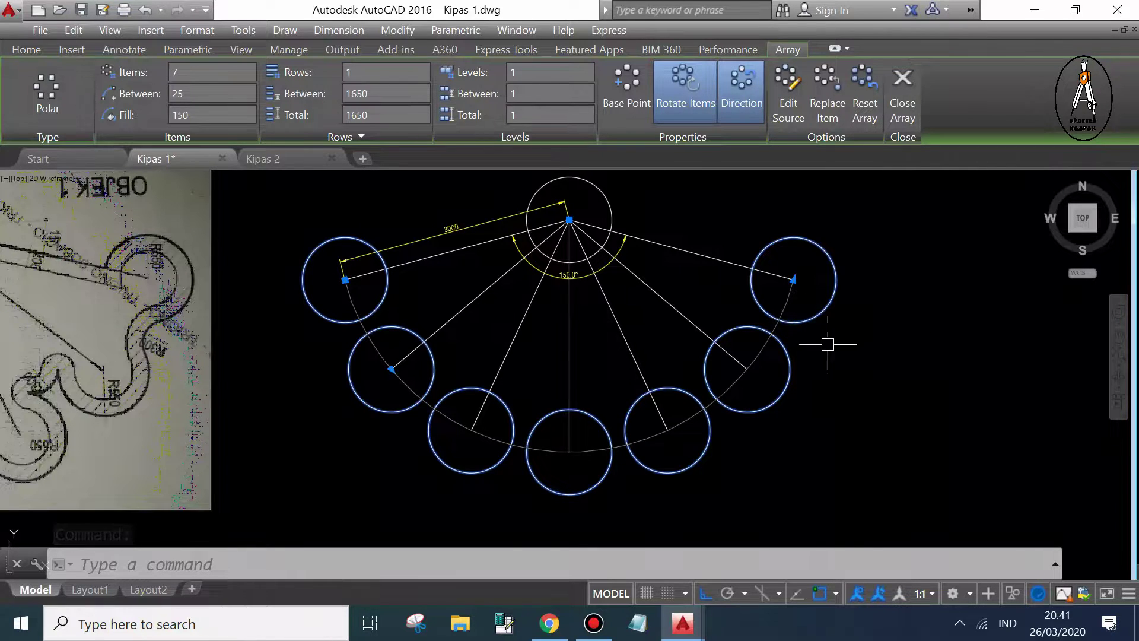
pyautogui.press('Escape')
# - Save the drawing, explode the polar array of end circles, and check that the circles can be selected individually
pyautogui.hotkey('ctrl', 's')
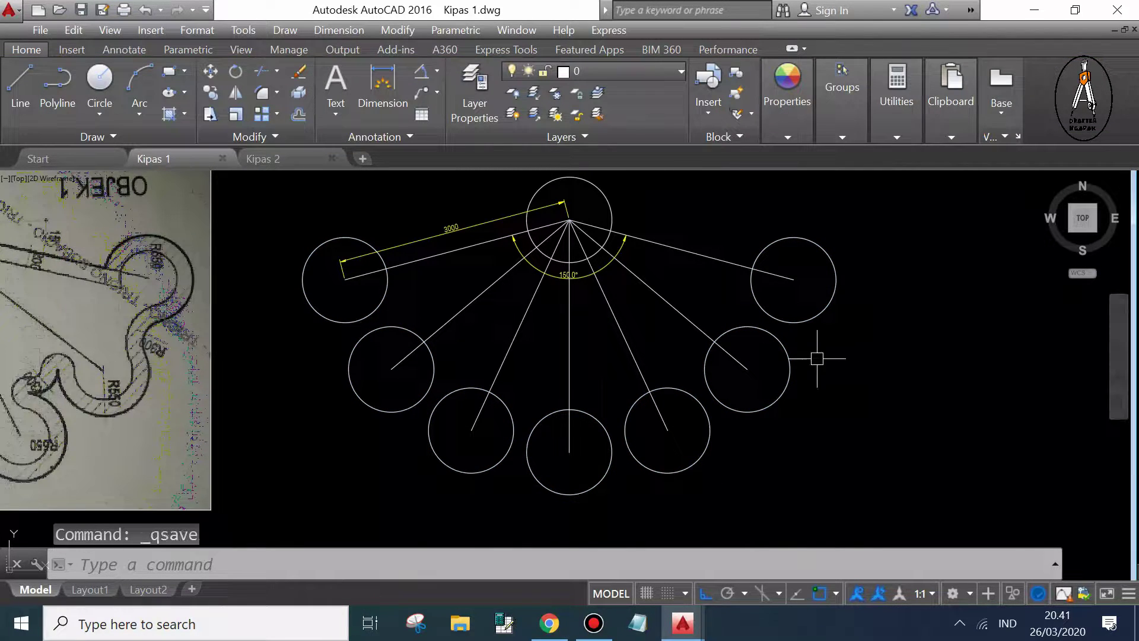
pyautogui.moveTo(763, 325)
pyautogui.mouseDown(button='middle')
pyautogui.moveTo(742, 330)
pyautogui.moveTo(751, 354)
pyautogui.mouseUp(button='middle')
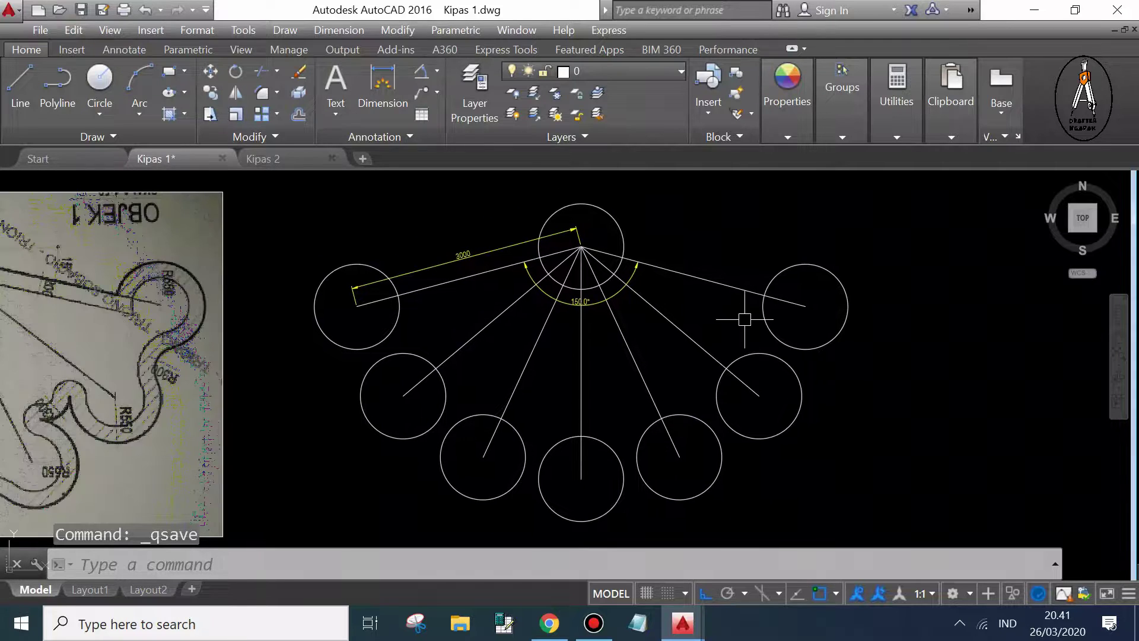
pyautogui.write('X')
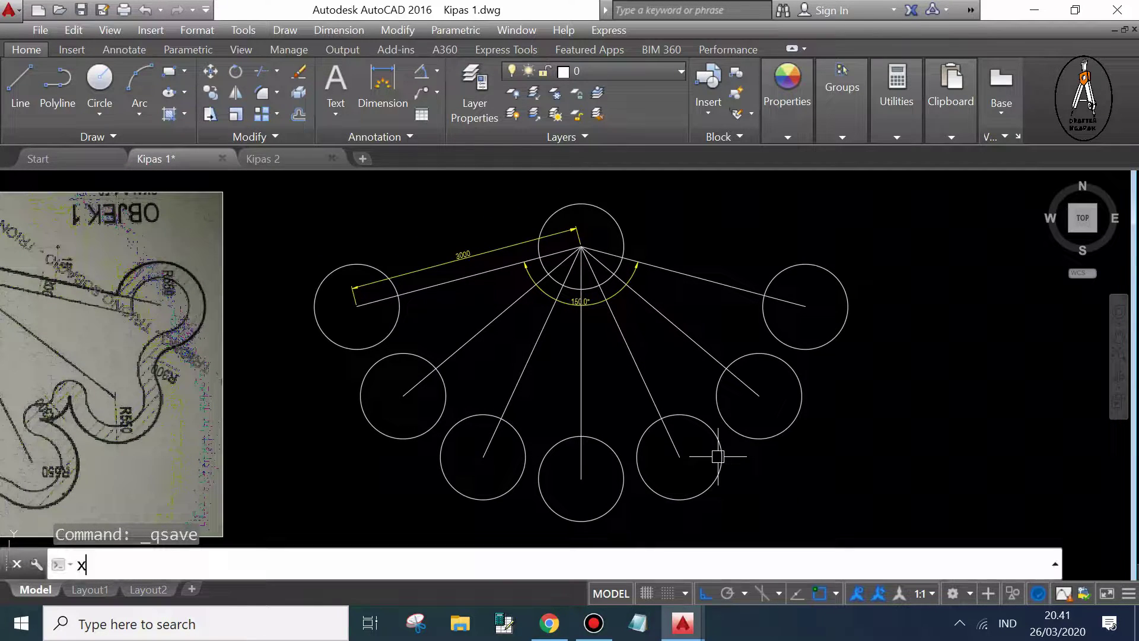
pyautogui.press('Return')
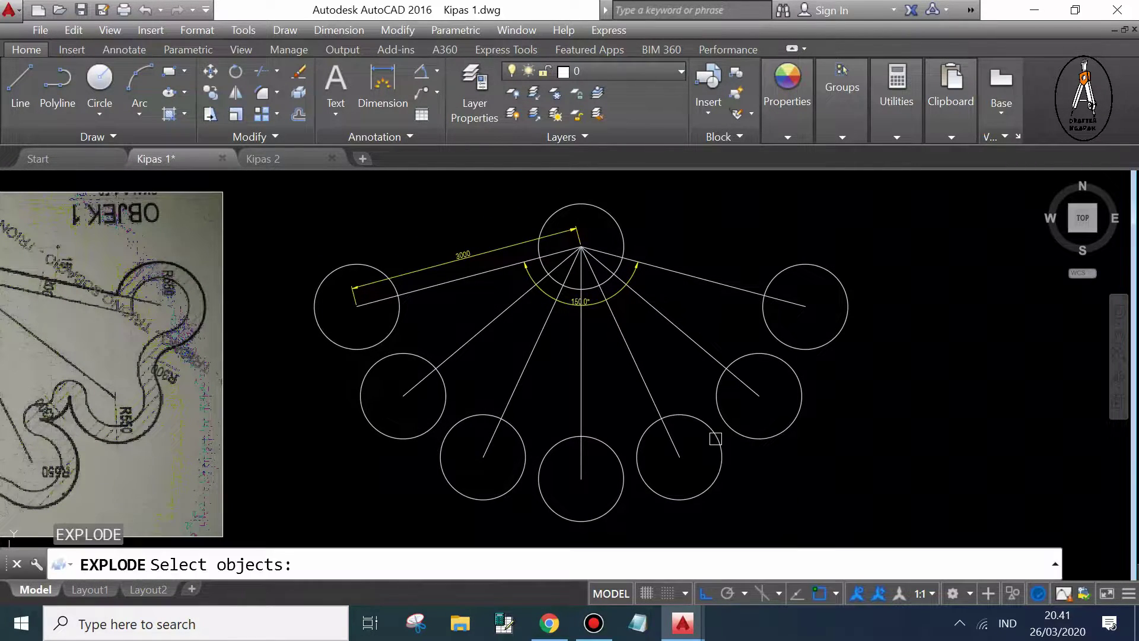
pyautogui.click(713, 429)
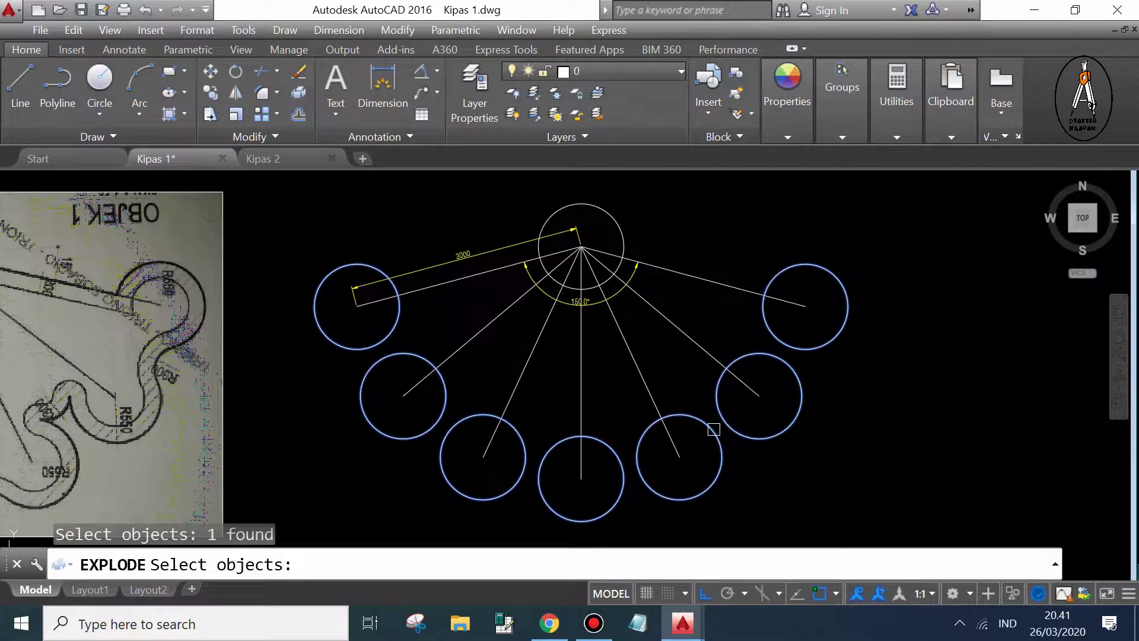
pyautogui.press('Return')
pyautogui.click(710, 427)
pyautogui.press('Escape')
pyautogui.click(605, 438)
pyautogui.press('Escape')
pyautogui.click(407, 359)
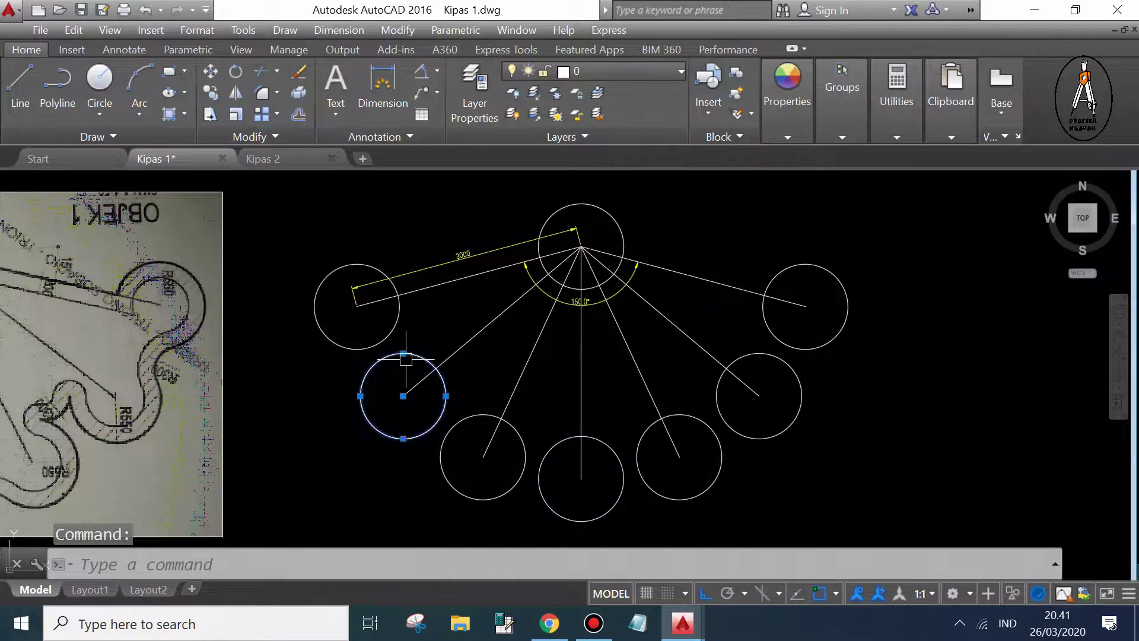
pyautogui.scroll(-2, 608, 356)
pyautogui.scroll(1, 347, 365)
pyautogui.moveTo(350, 372); pyautogui.dragTo(354, 370, button='middle')
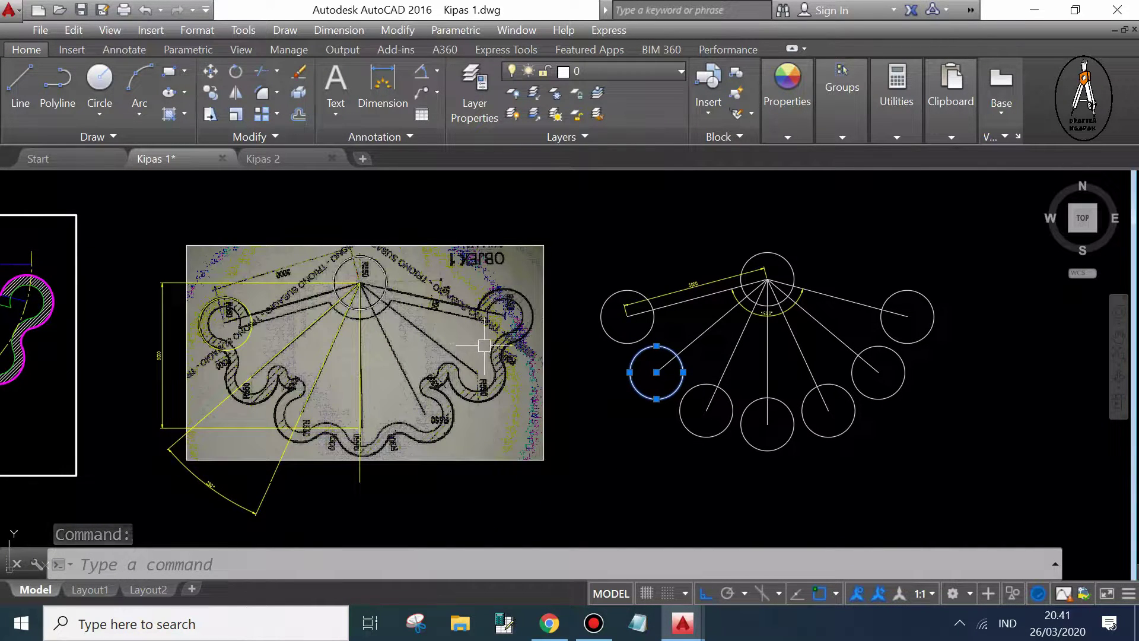
pyautogui.press('Escape')
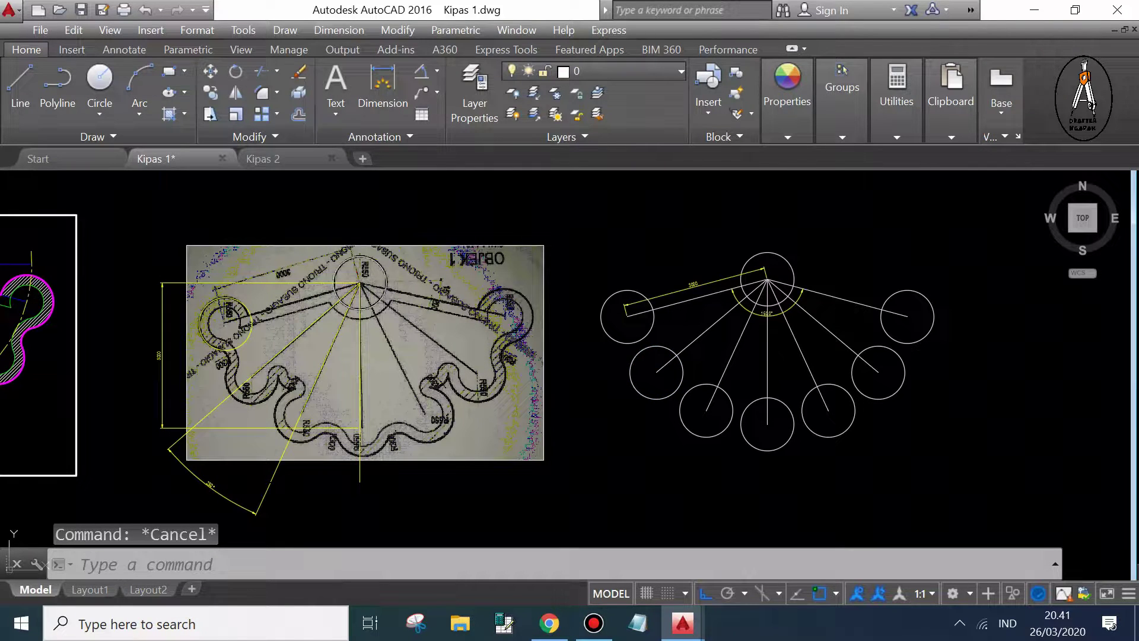
# - Save the drawing with the exploded circles
pyautogui.hotkey('ctrl', 's')
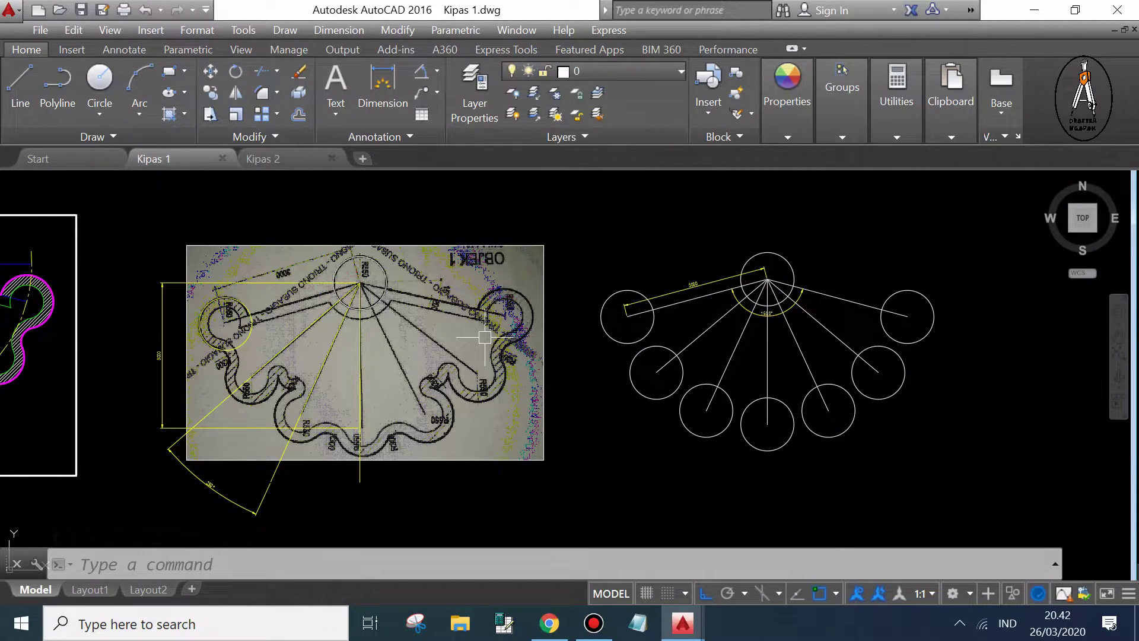
pyautogui.press('Escape')
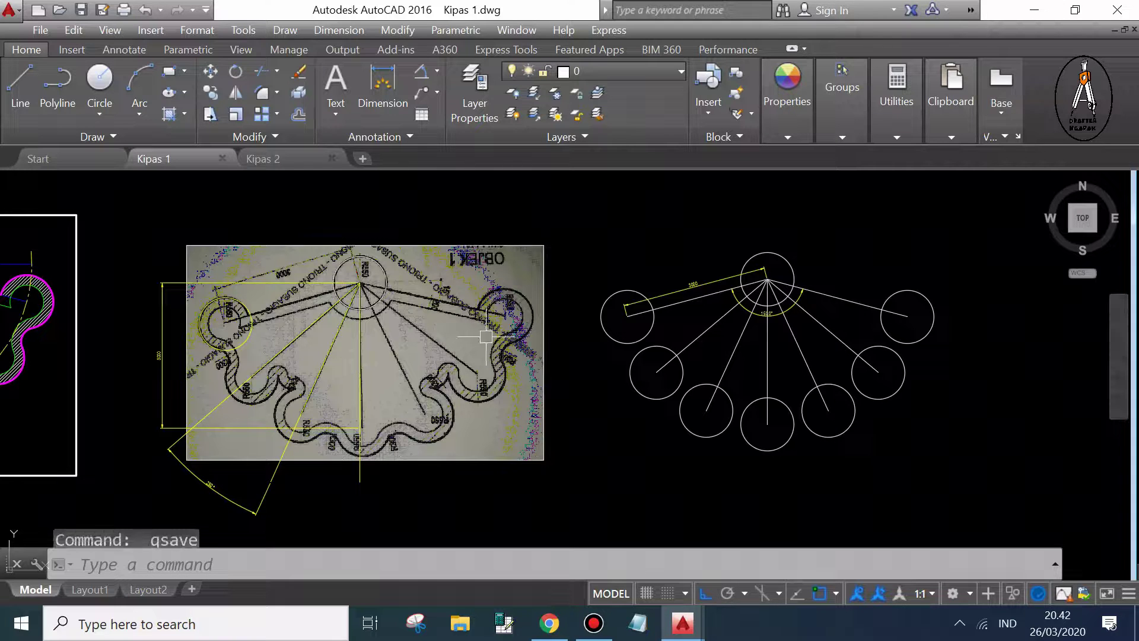
pyautogui.hotkey('ctrl', 's')
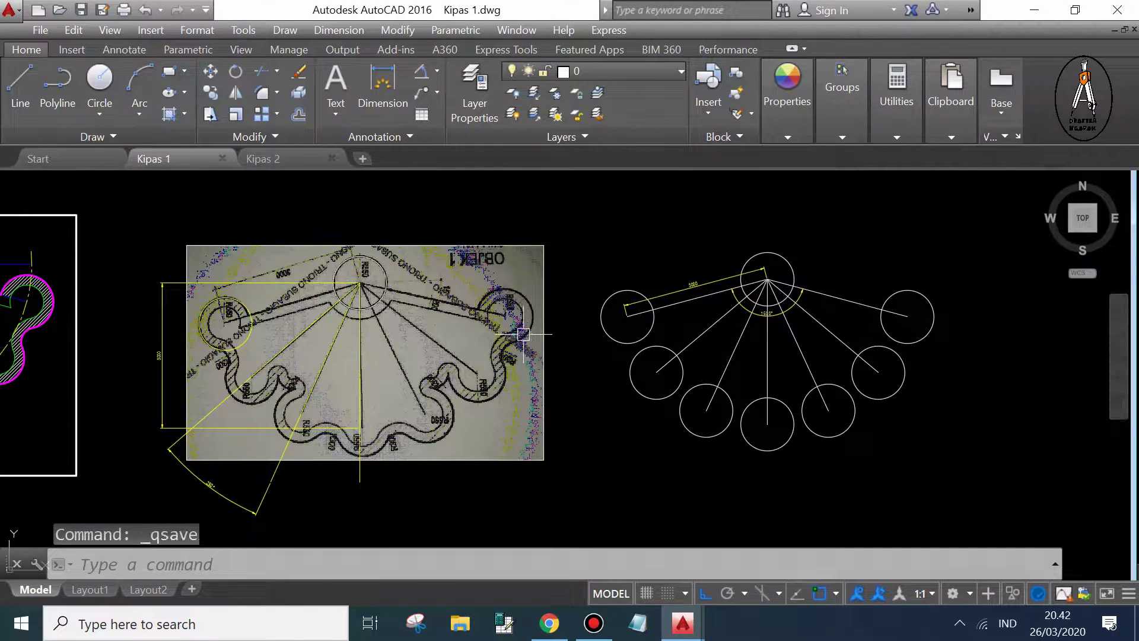
# - Examine the R300 transitions between the R550 arcs in the reference photo against the redrawn circles
pyautogui.moveTo(495, 332); pyautogui.dragTo(492, 327, button='middle')
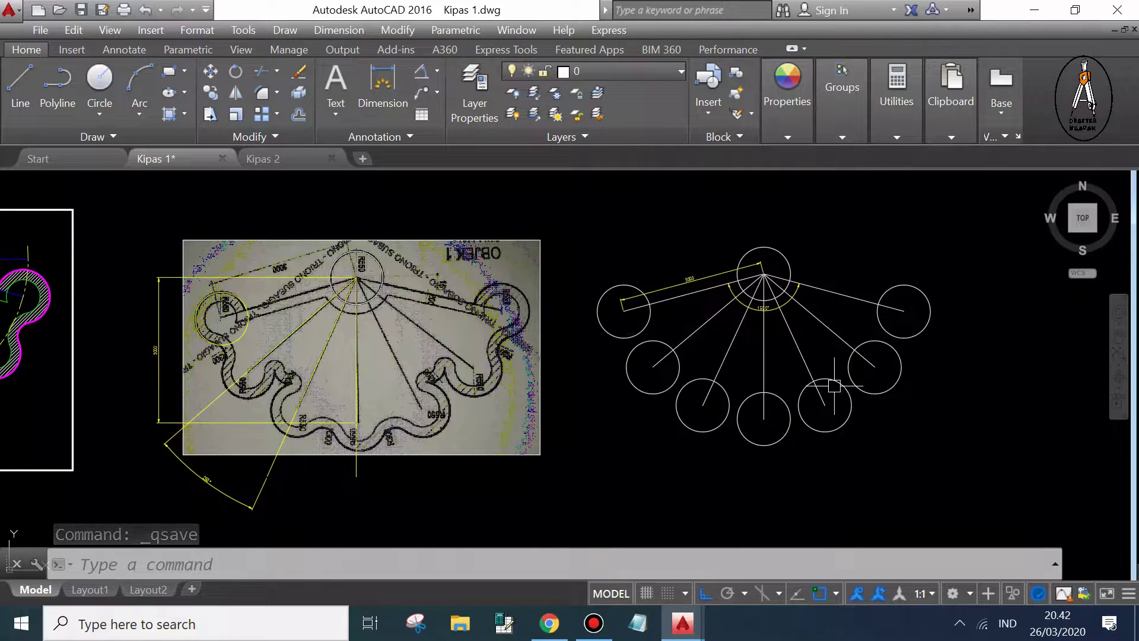
pyautogui.scroll(2, 256, 326)
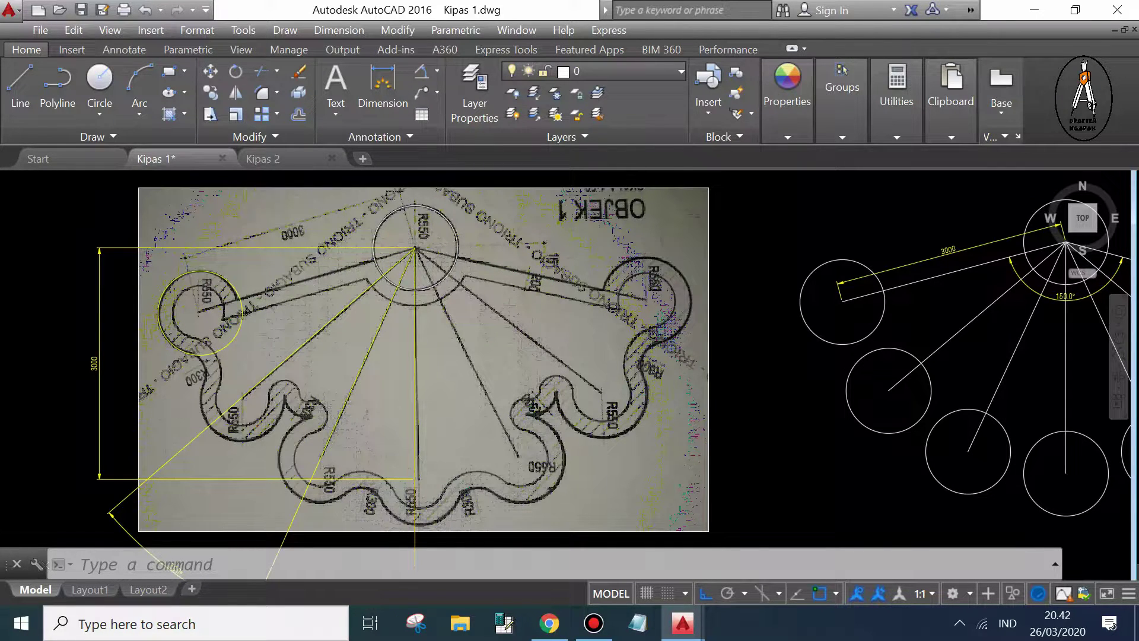
pyautogui.scroll(2, 178, 380)
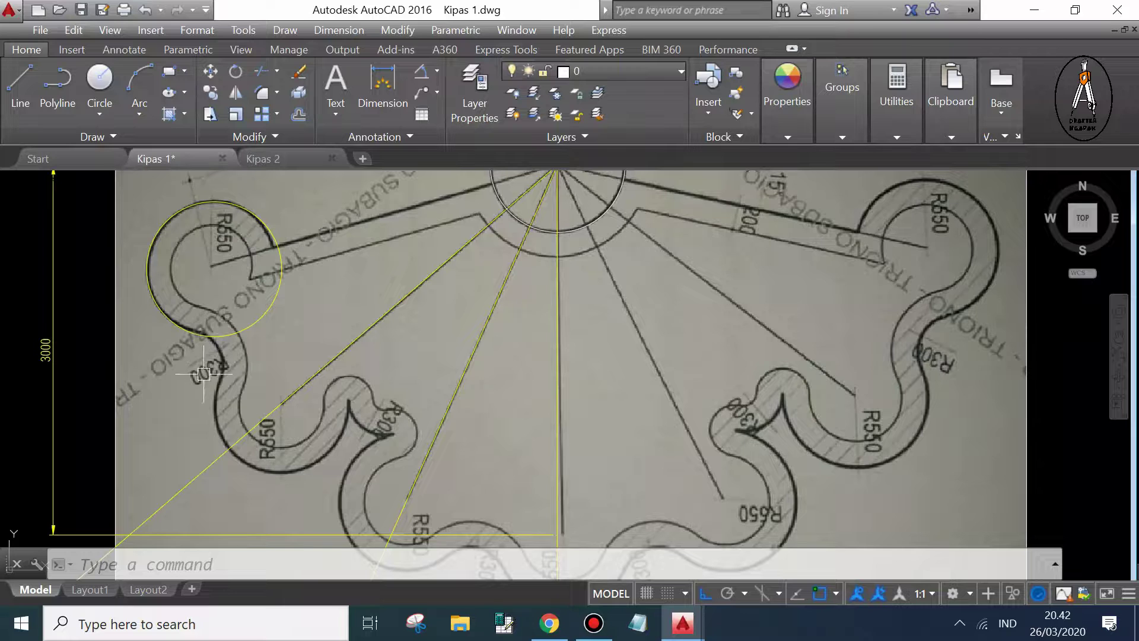
pyautogui.scroll(-4, 191, 327)
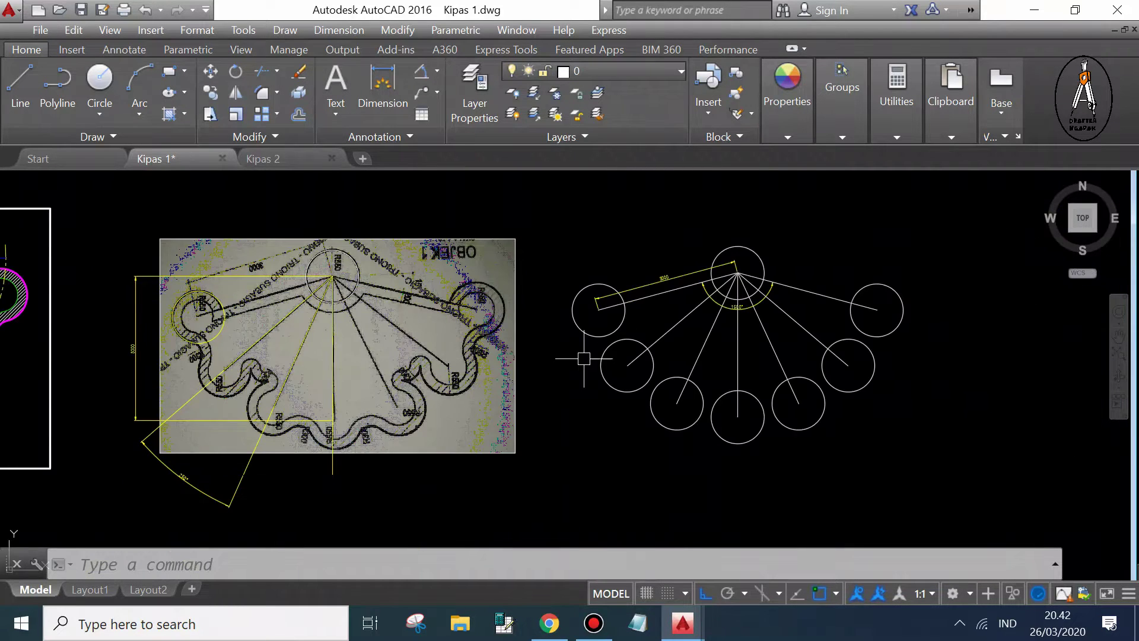
pyautogui.scroll(1, 831, 329)
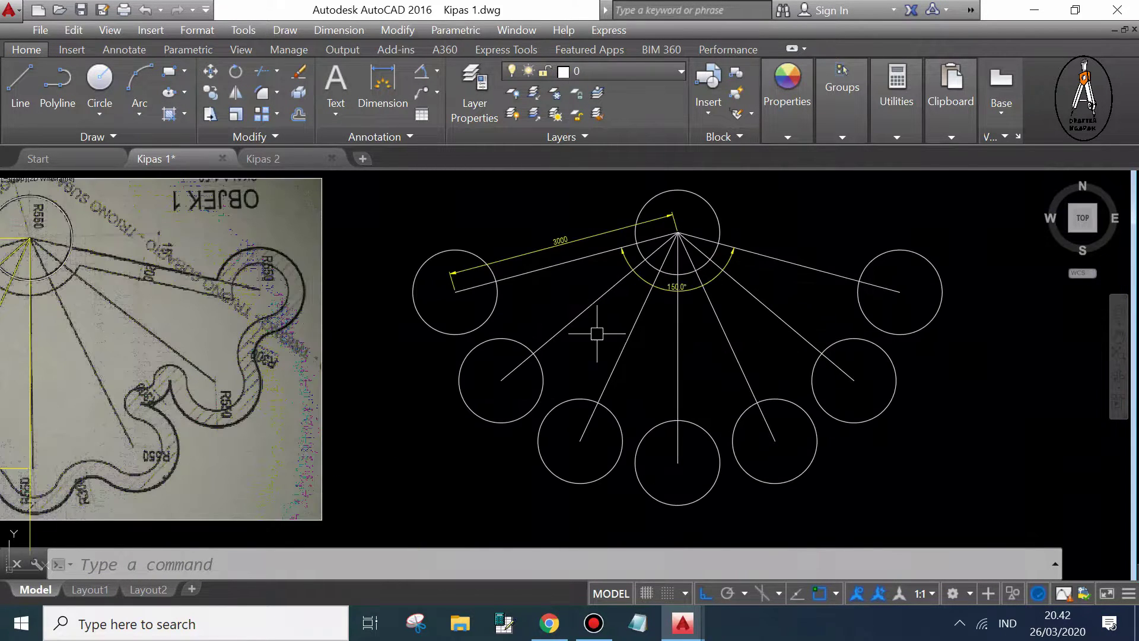
pyautogui.scroll(2, 570, 324)
pyautogui.scroll(-4, 457, 356)
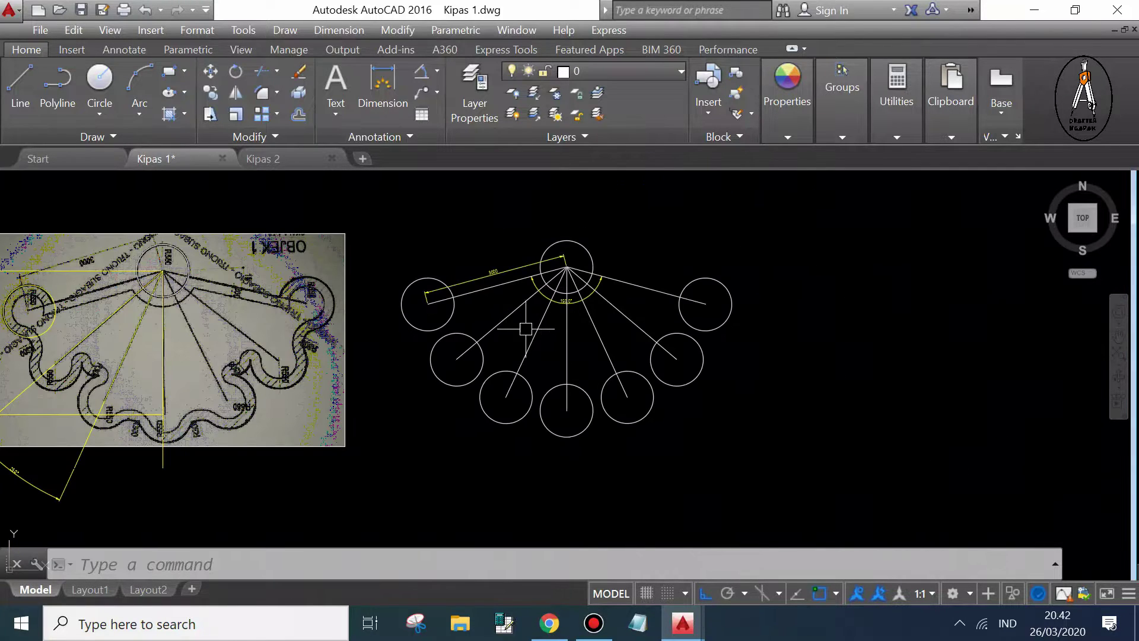
pyautogui.scroll(2, 510, 320)
# - Fillet the uppermost left end circle and the circle below it with a radius of 300
pyautogui.moveTo(517, 302); pyautogui.dragTo(520, 312, button='middle')
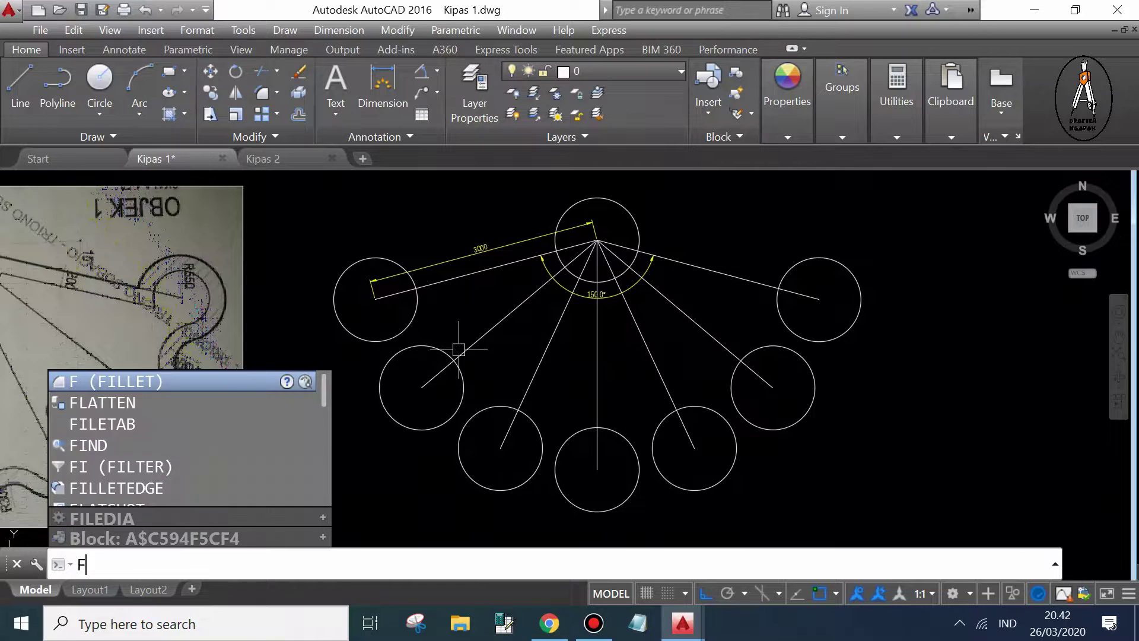
pyautogui.press('Return')
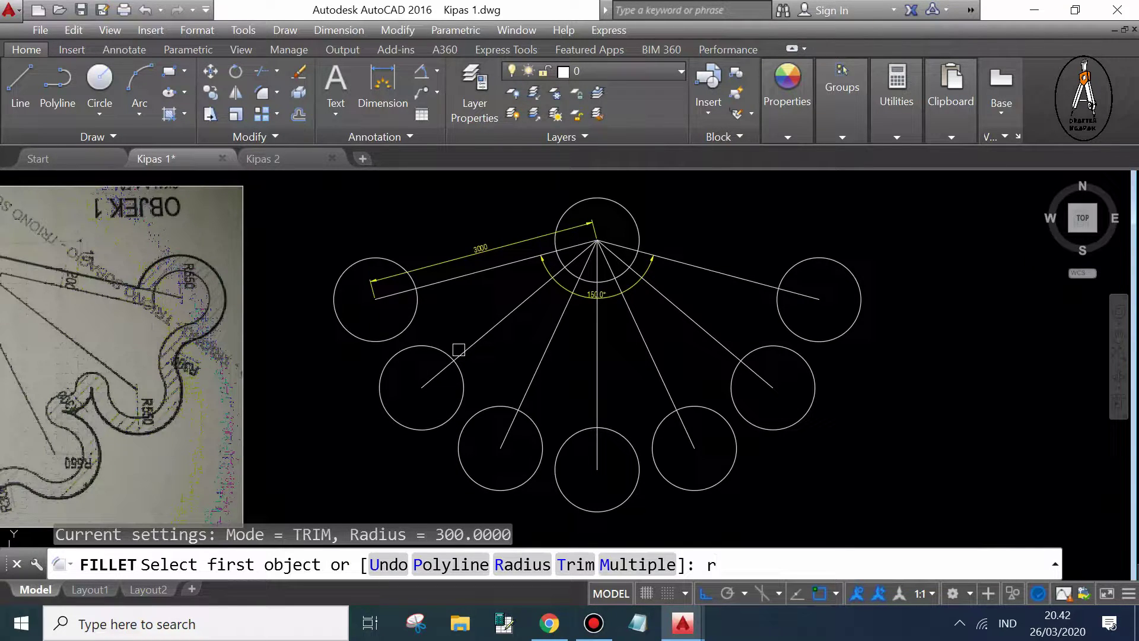
pyautogui.press('Return')
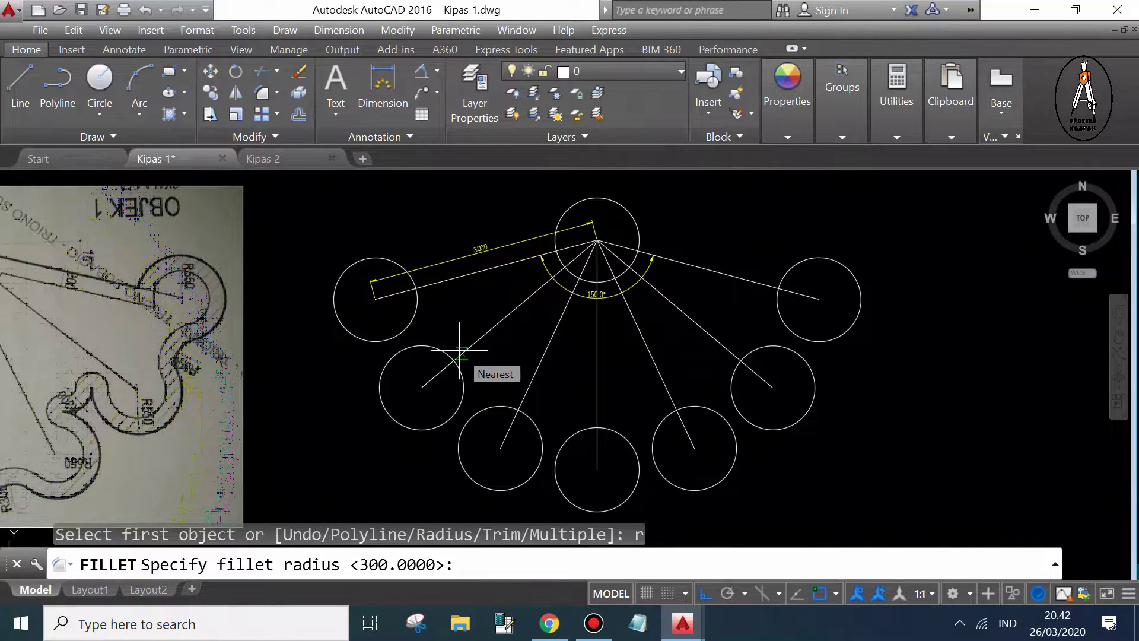
pyautogui.write('300')
pyautogui.press('Return')
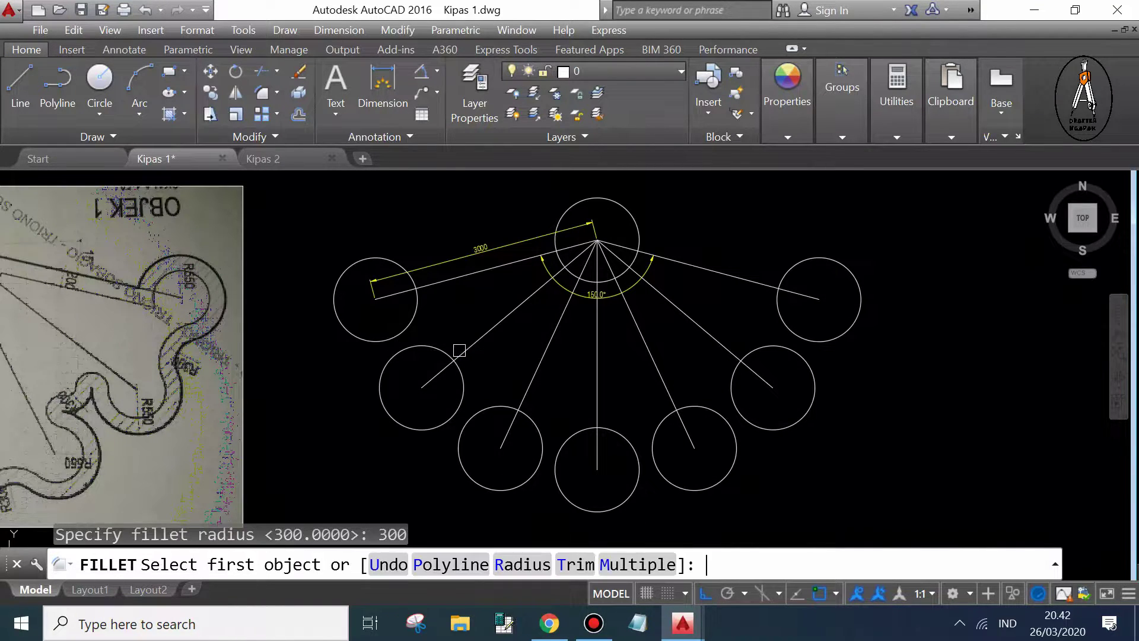
pyautogui.scroll(2, 395, 351)
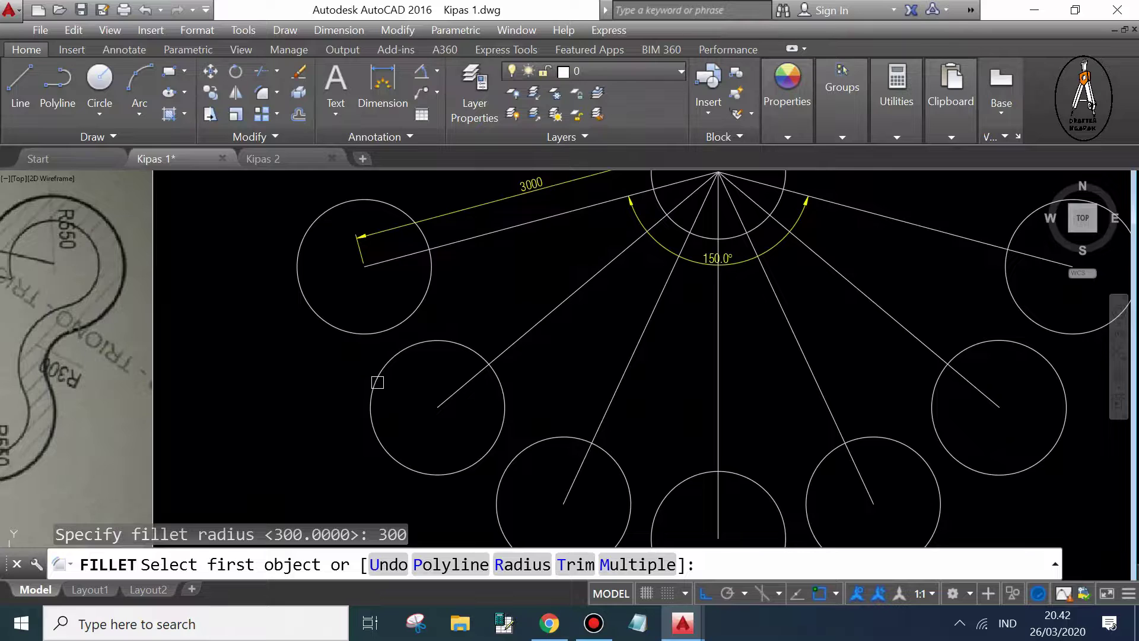
pyautogui.click(348, 330)
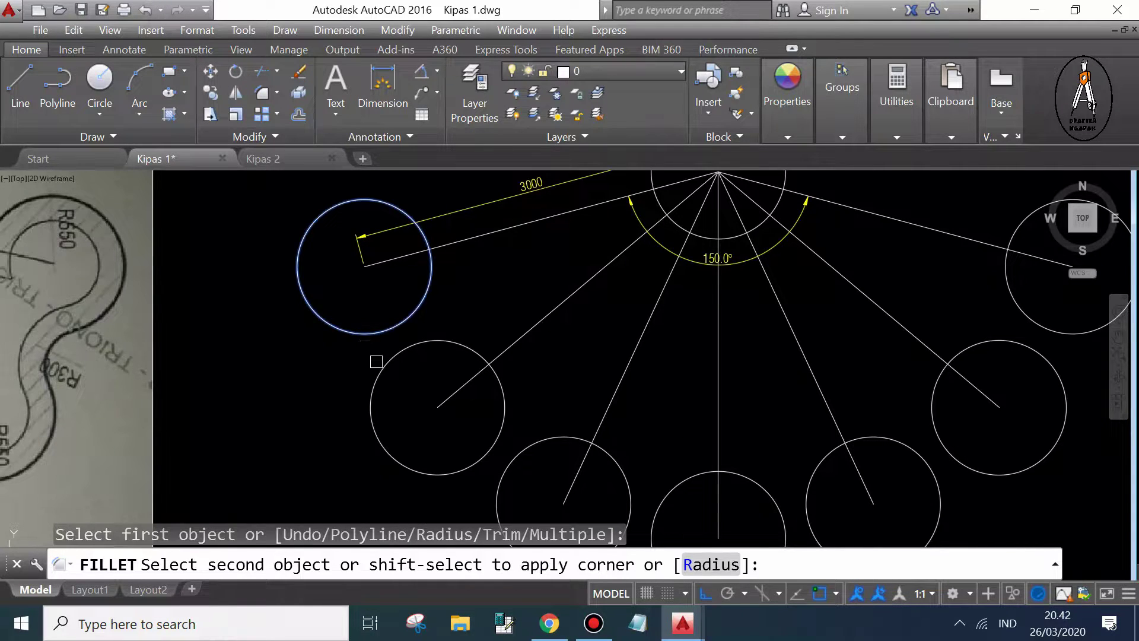
pyautogui.click(378, 367)
pyautogui.click(379, 367)
# - Fillet the second and third end circles from the left with the same 300 radius, following the reference photo
pyautogui.scroll(-4, 557, 331)
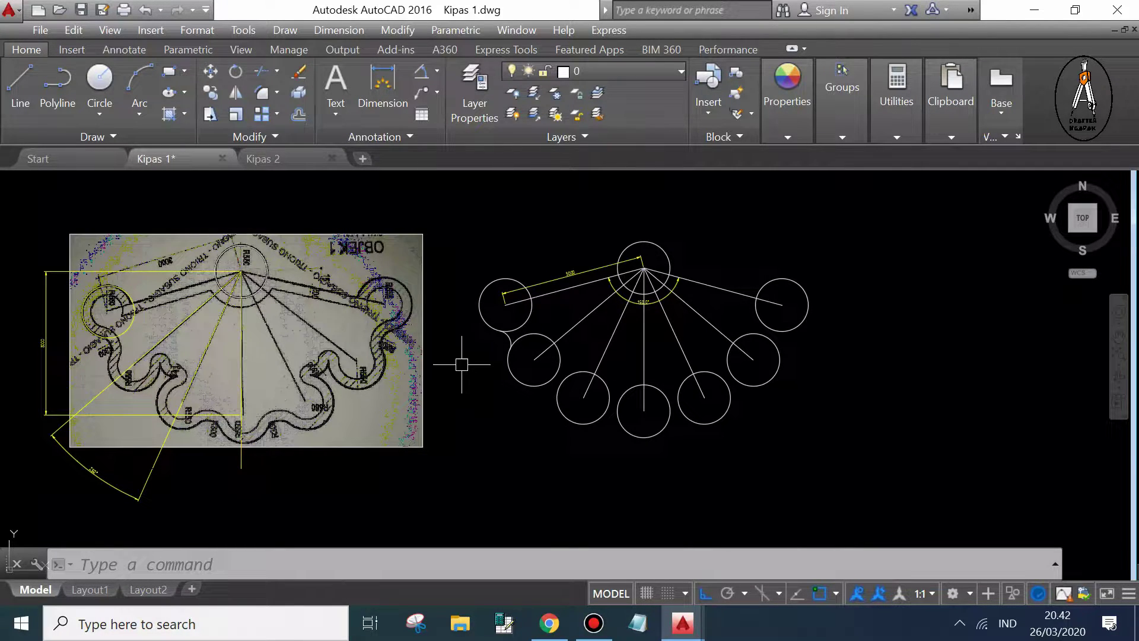
pyautogui.scroll(7, 172, 376)
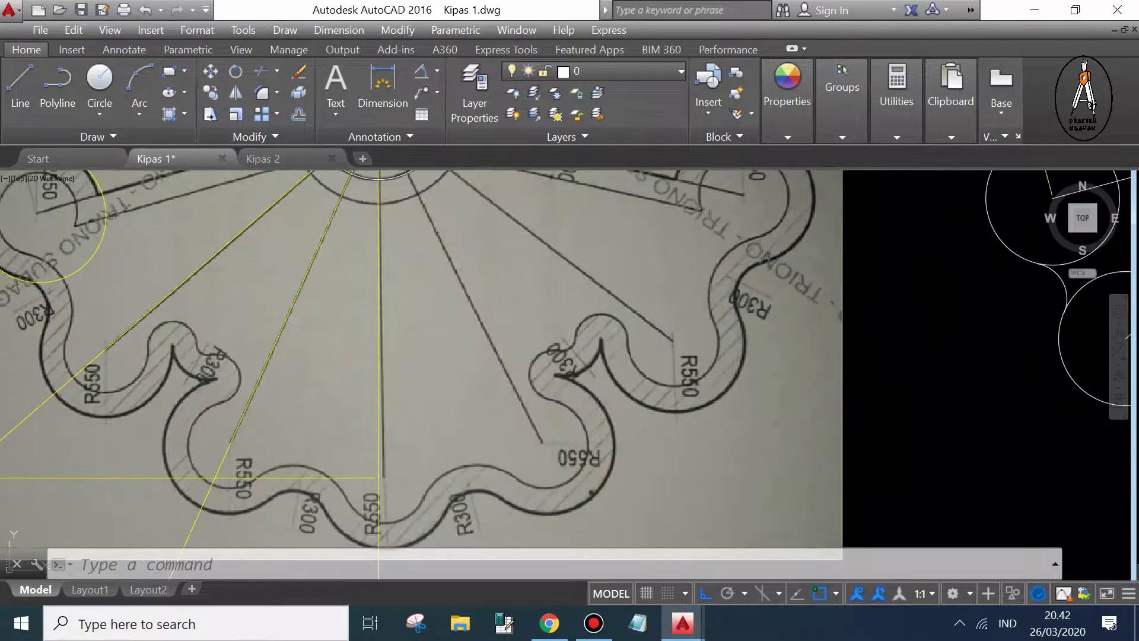
pyautogui.scroll(2, 191, 361)
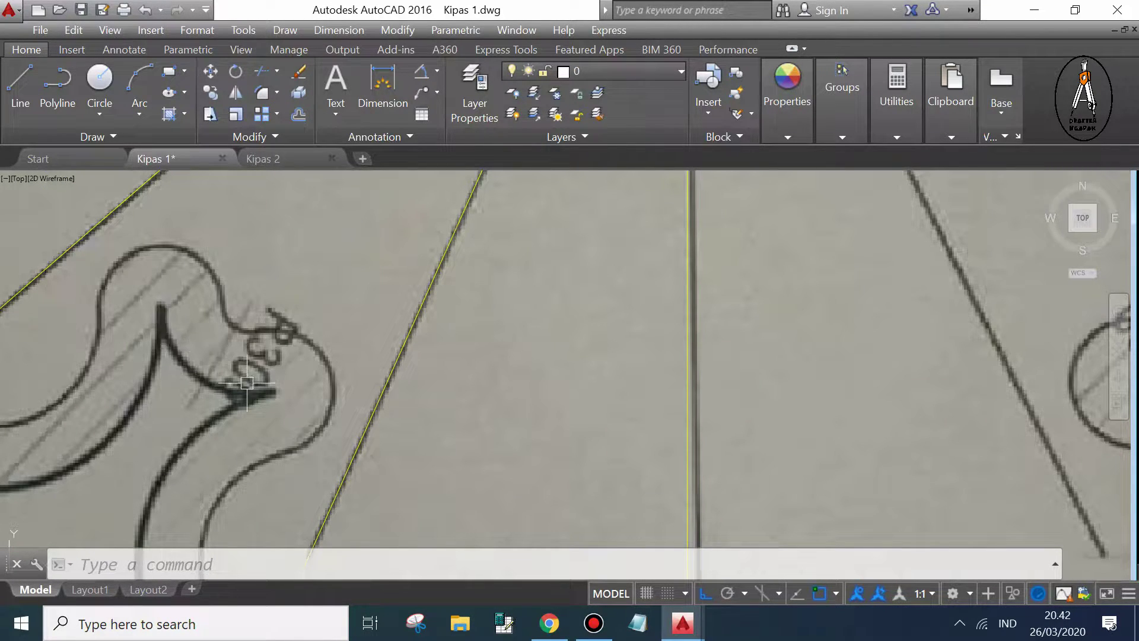
pyautogui.scroll(-10, 202, 356)
pyautogui.scroll(-2, 203, 356)
pyautogui.scroll(6, 585, 361)
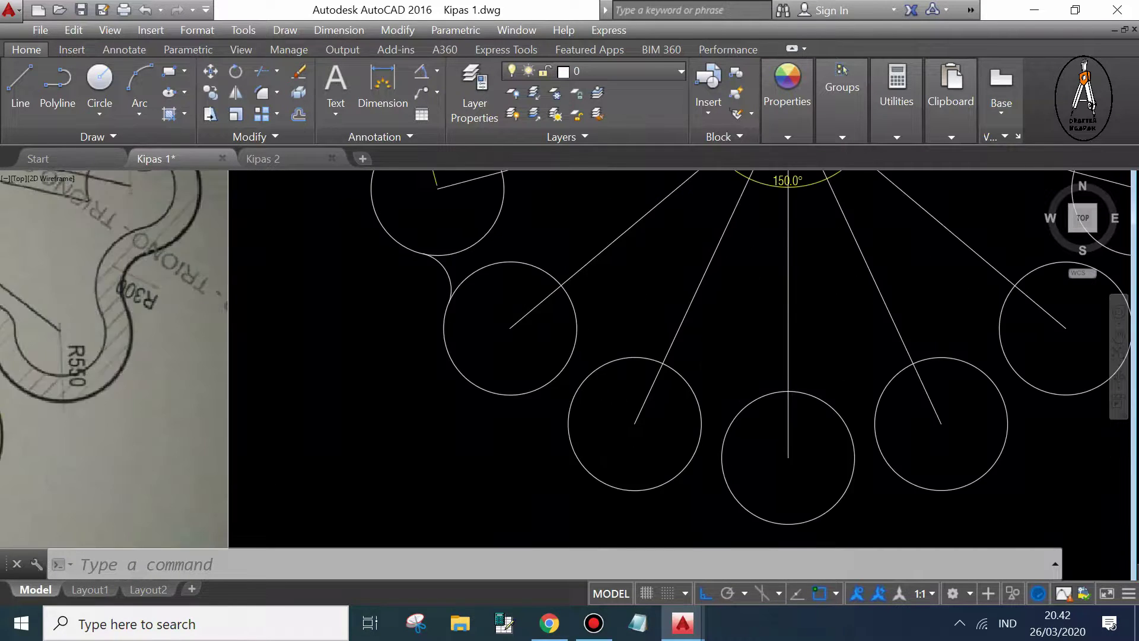
pyautogui.press('space')
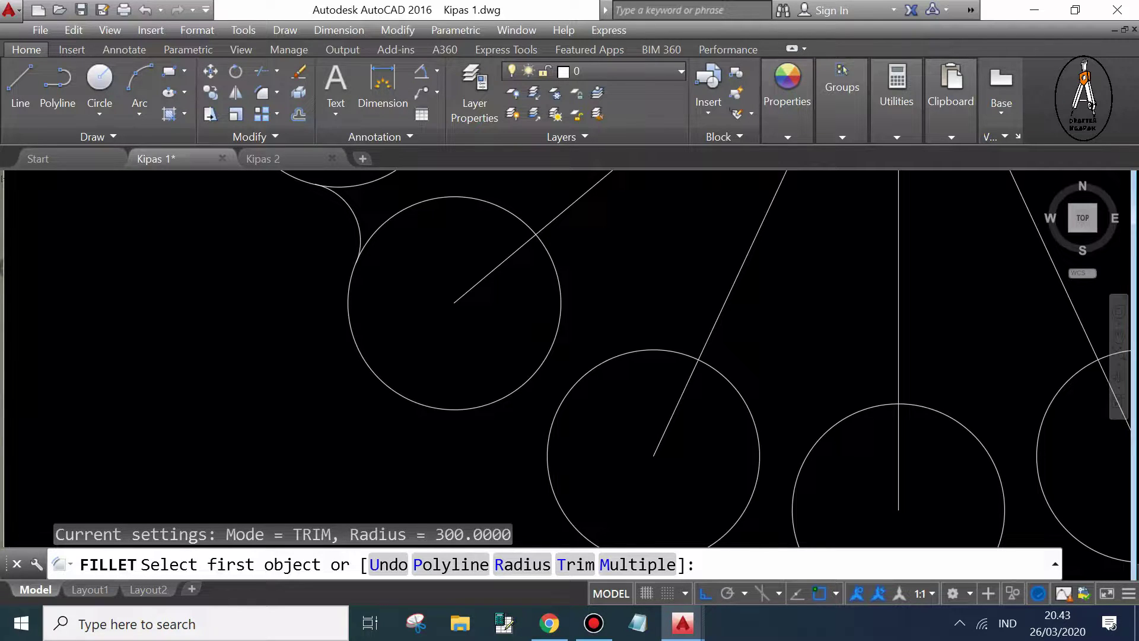
pyautogui.scroll(-2, 601, 392)
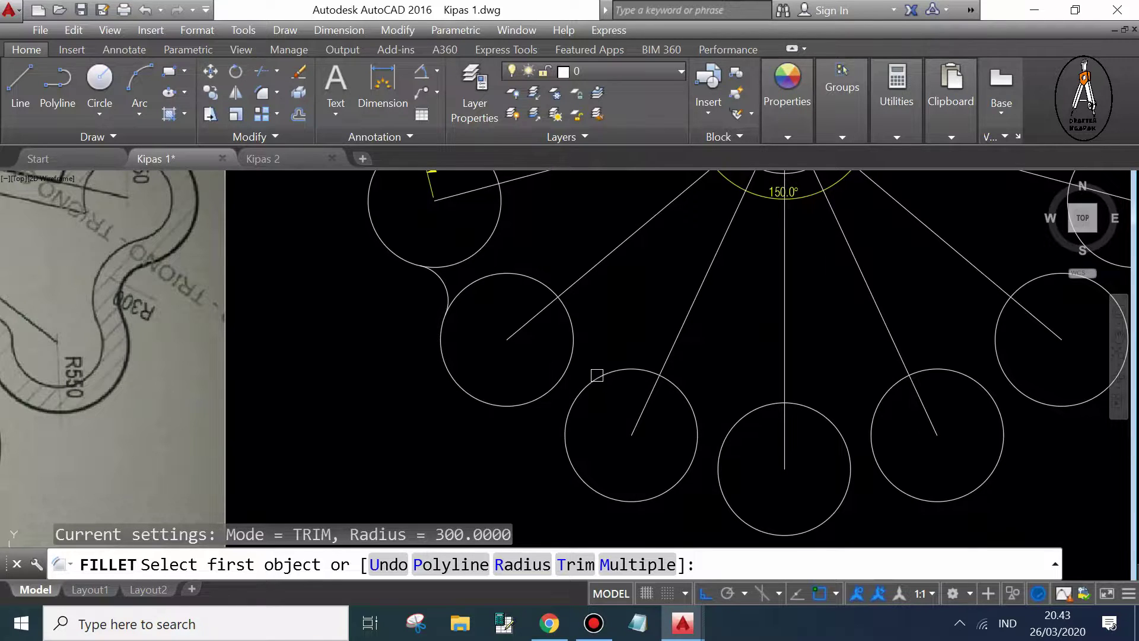
pyautogui.click(573, 332)
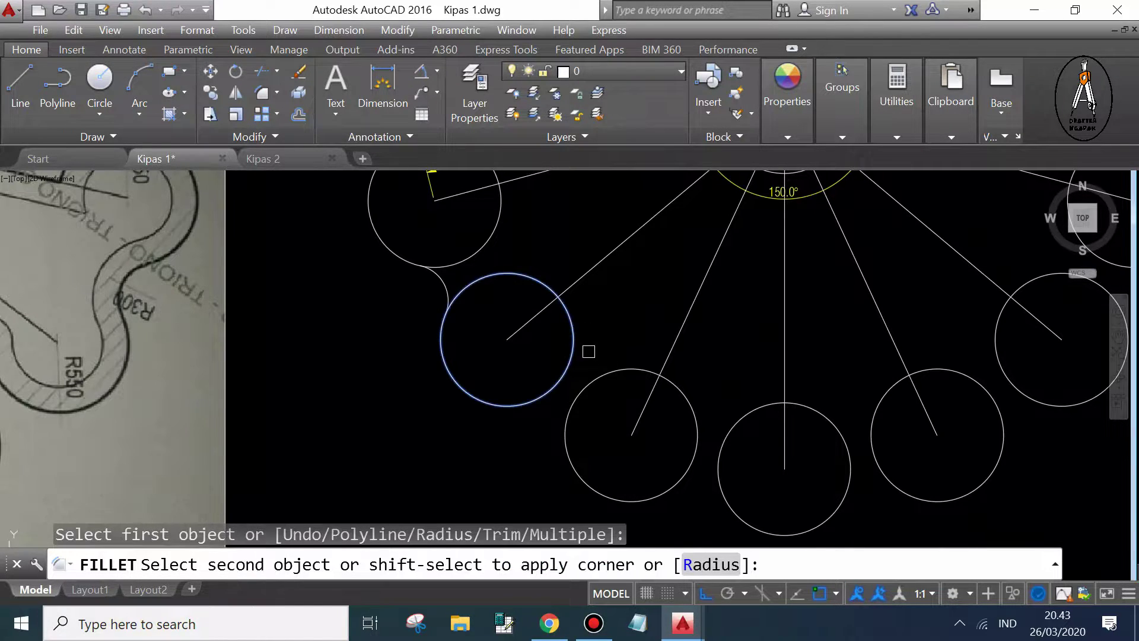
pyautogui.click(597, 375)
pyautogui.scroll(-2, 622, 388)
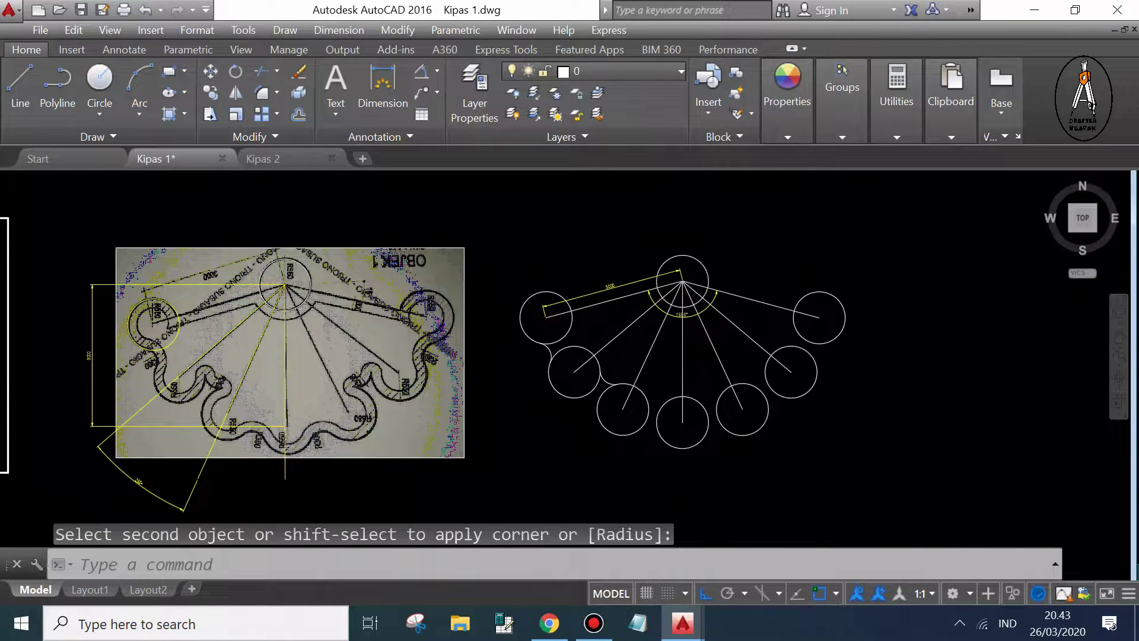
# - Fillet the third end circle from the left and the lowest middle circle with the same 300 radius
pyautogui.scroll(2, 231, 445)
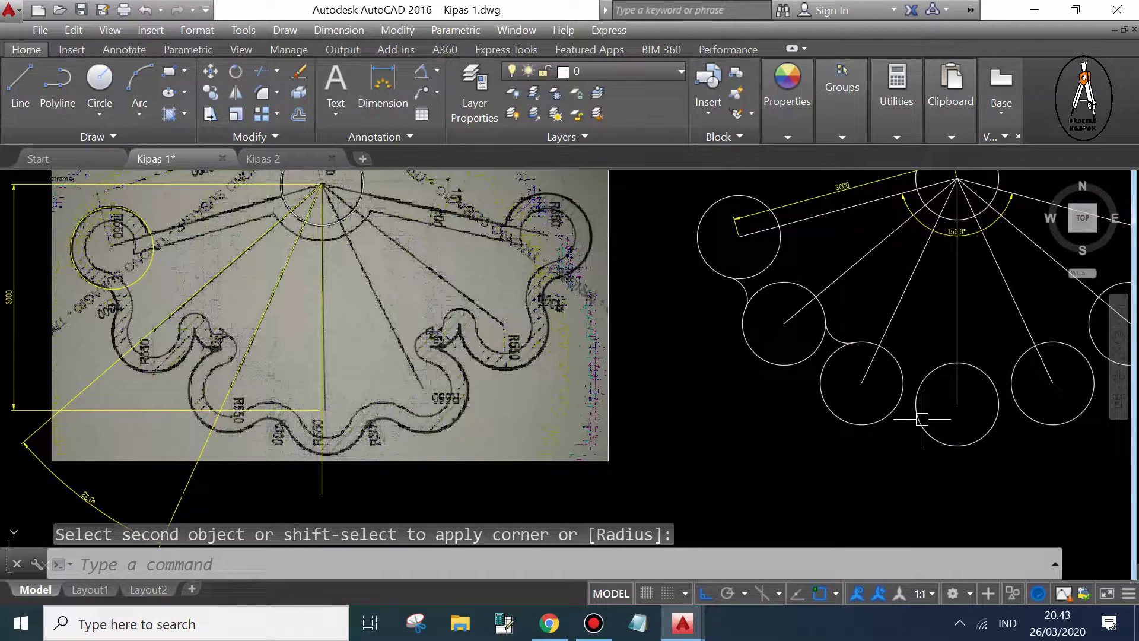
pyautogui.press('Return')
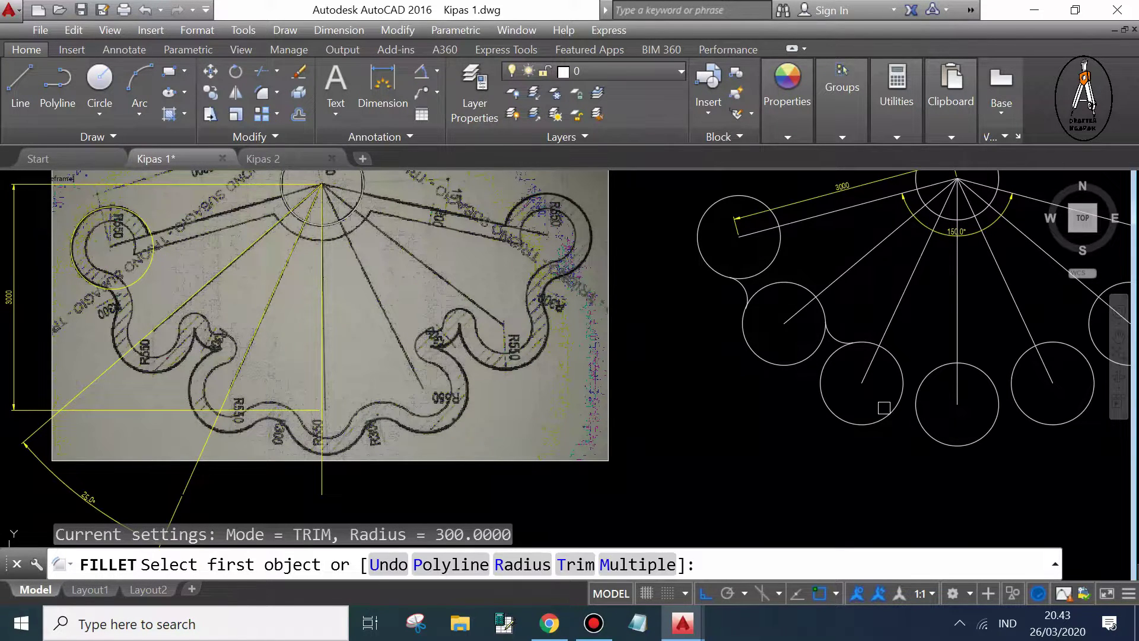
pyautogui.click(889, 410)
pyautogui.click(916, 419)
pyautogui.scroll(-2, 611, 408)
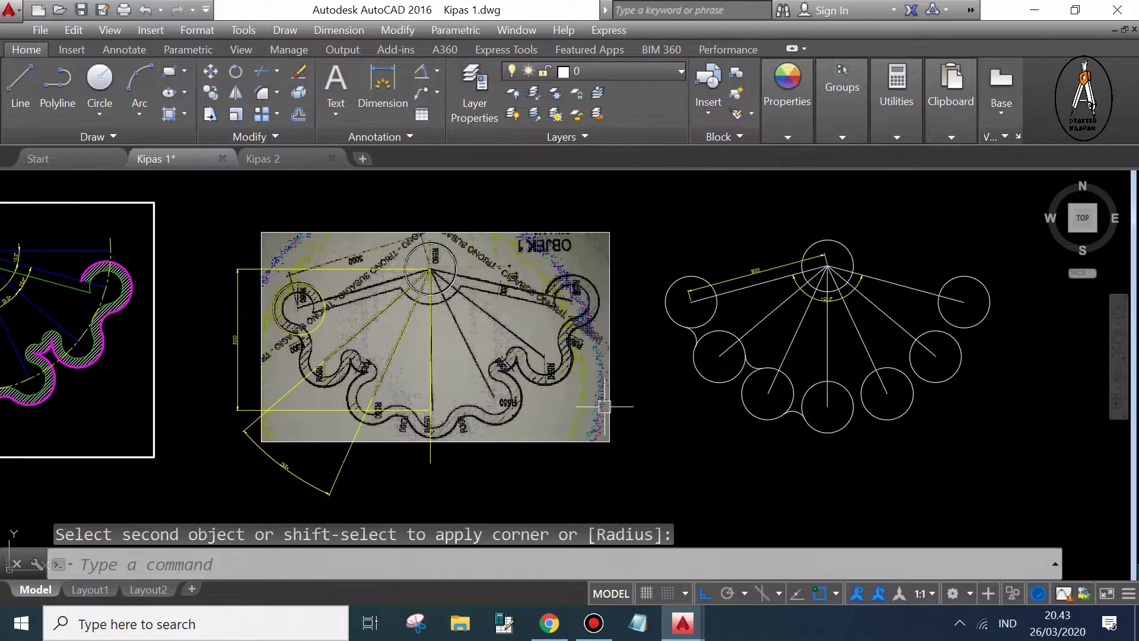
# - Explode the polar array of seven radial lines into separate lines
pyautogui.moveTo(878, 387); pyautogui.dragTo(809, 386, button='middle')
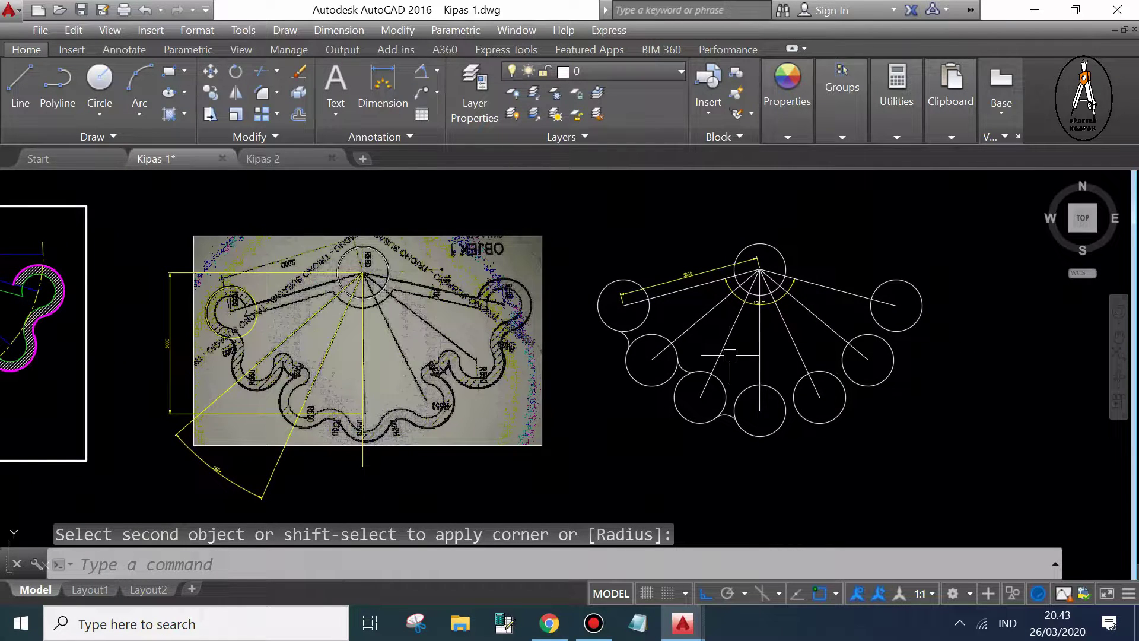
pyautogui.scroll(3, 777, 350)
pyautogui.scroll(-3, 780, 358)
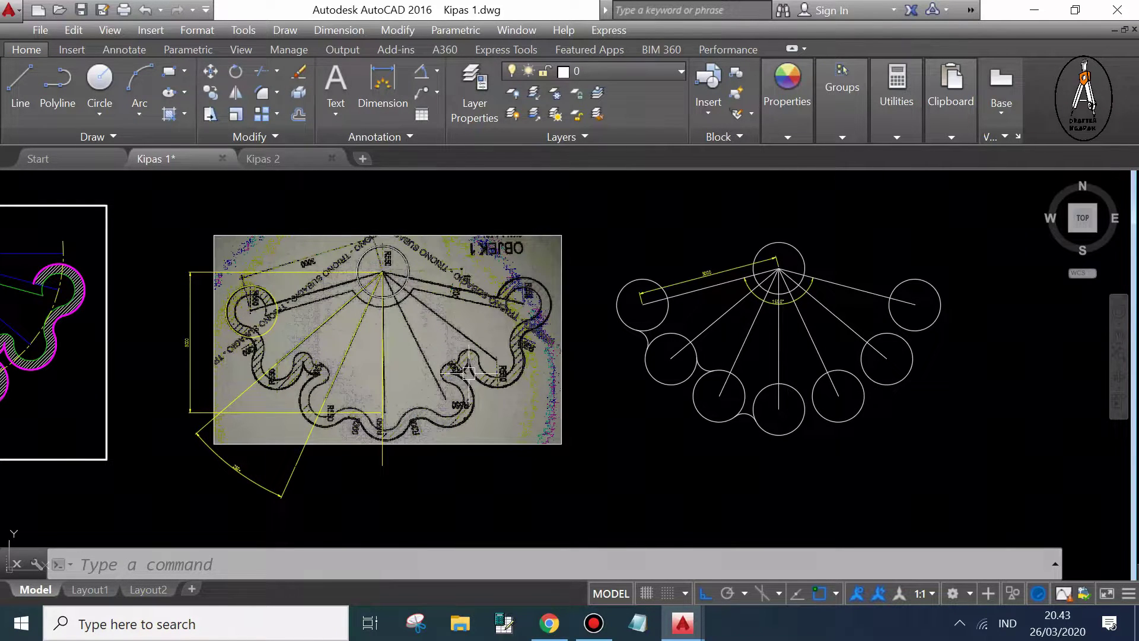
pyautogui.scroll(2, 926, 334)
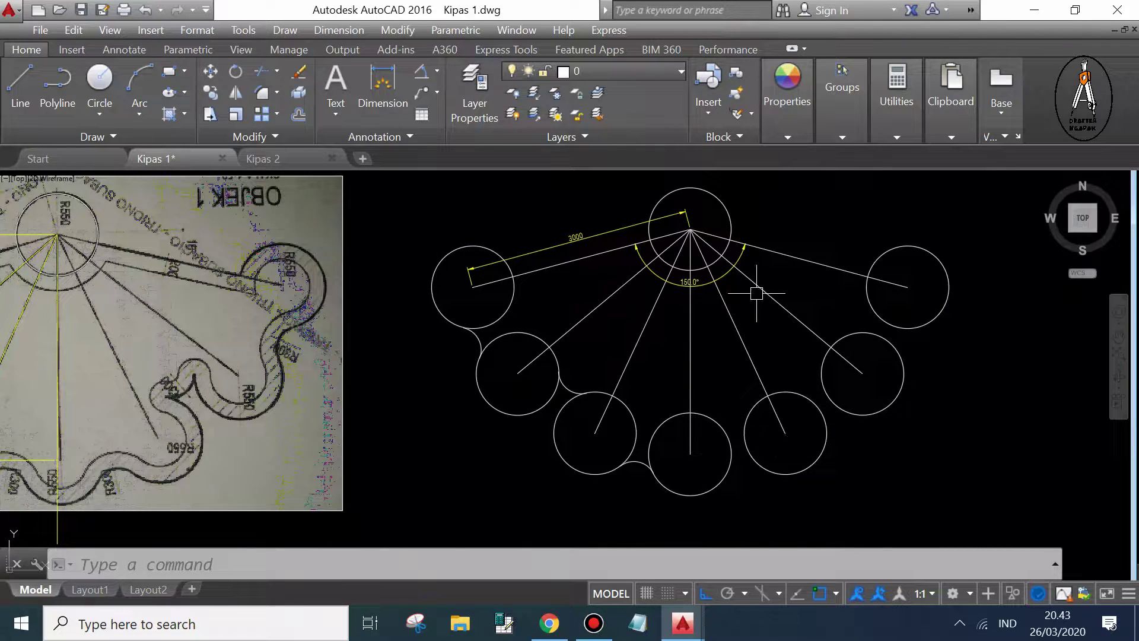
pyautogui.click(689, 386)
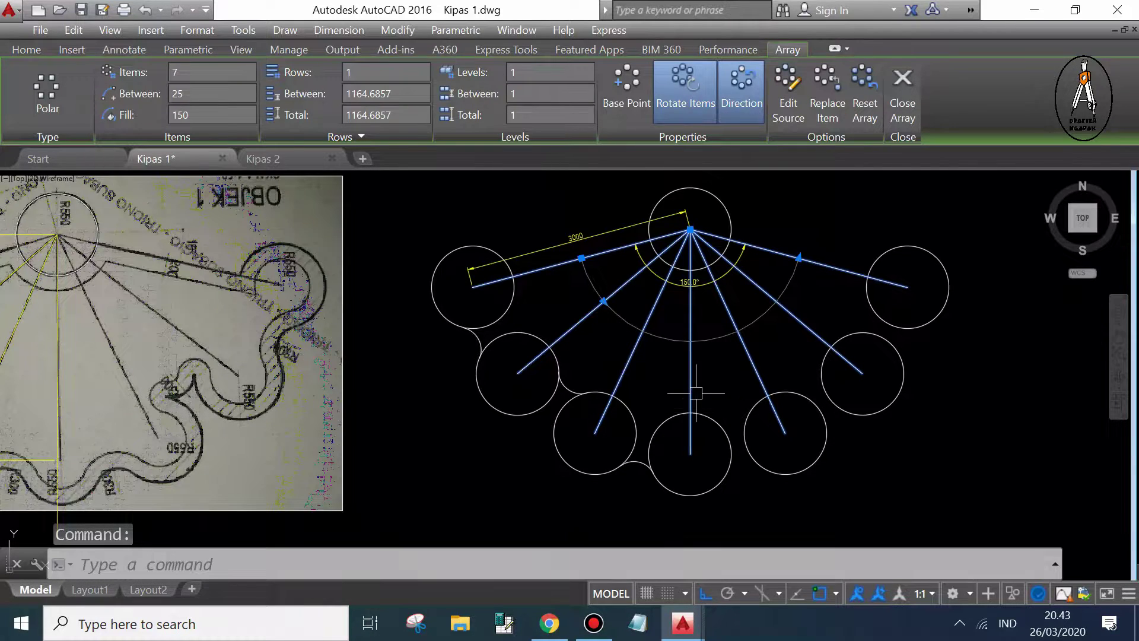
pyautogui.write('x')
pyautogui.press('Return')
# - Stretch the lower end of the vertical middle line straight down to just beyond the lowest circle's edge
pyautogui.click(689, 371)
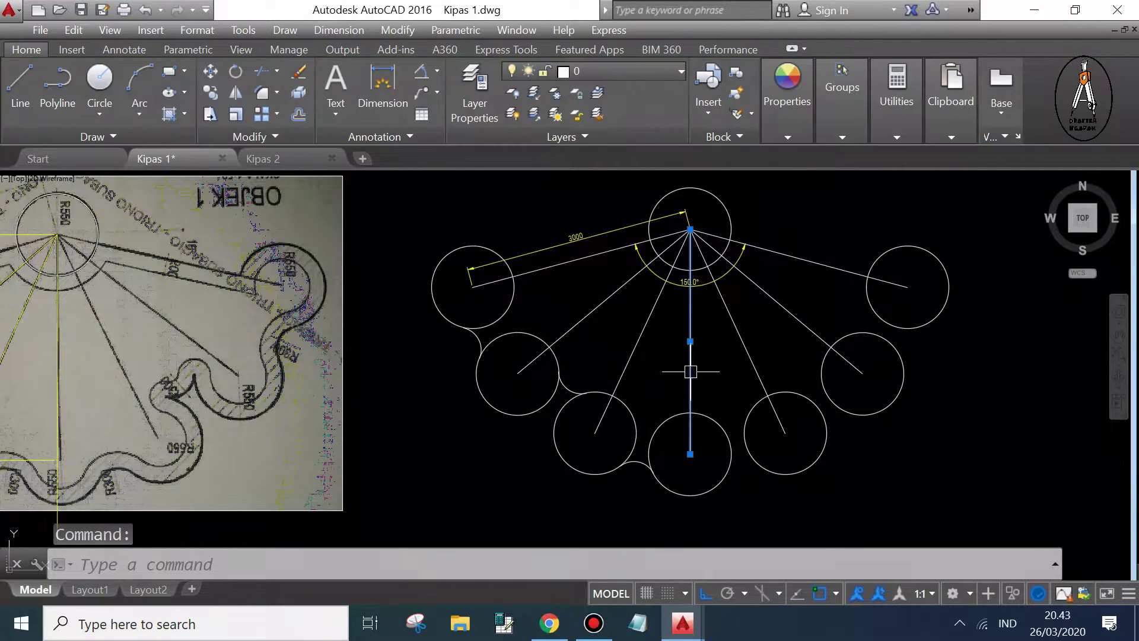
pyautogui.click(690, 453)
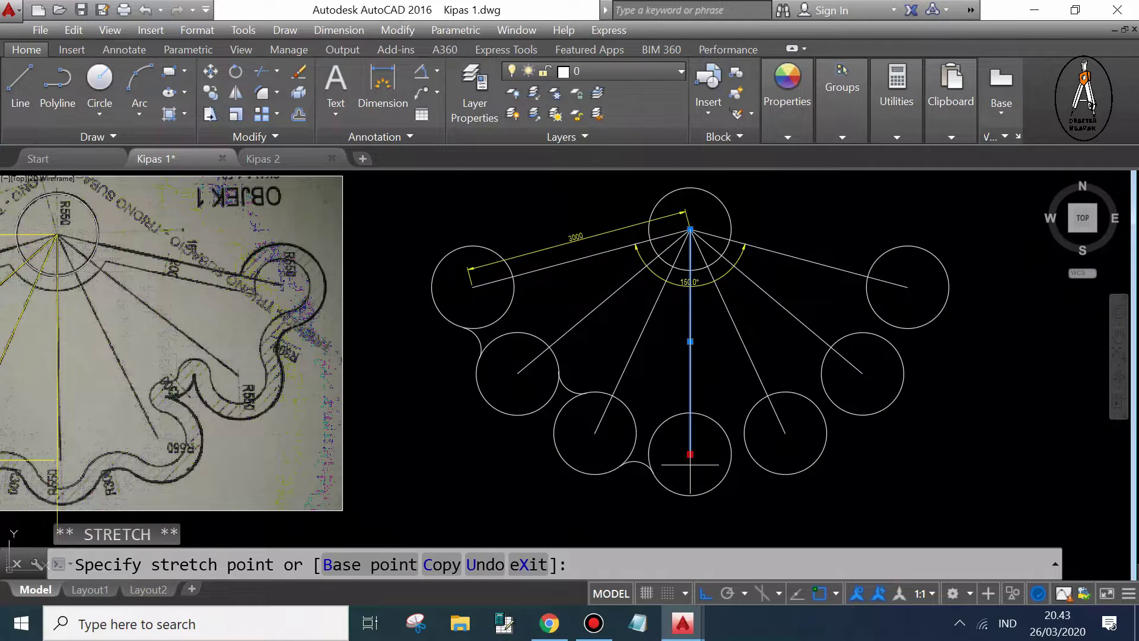
pyautogui.click(689, 516)
pyautogui.press('Escape')
# - Trim the lowest middle circle using the lengthened vertical line as the cutting edge
pyautogui.write('tr')
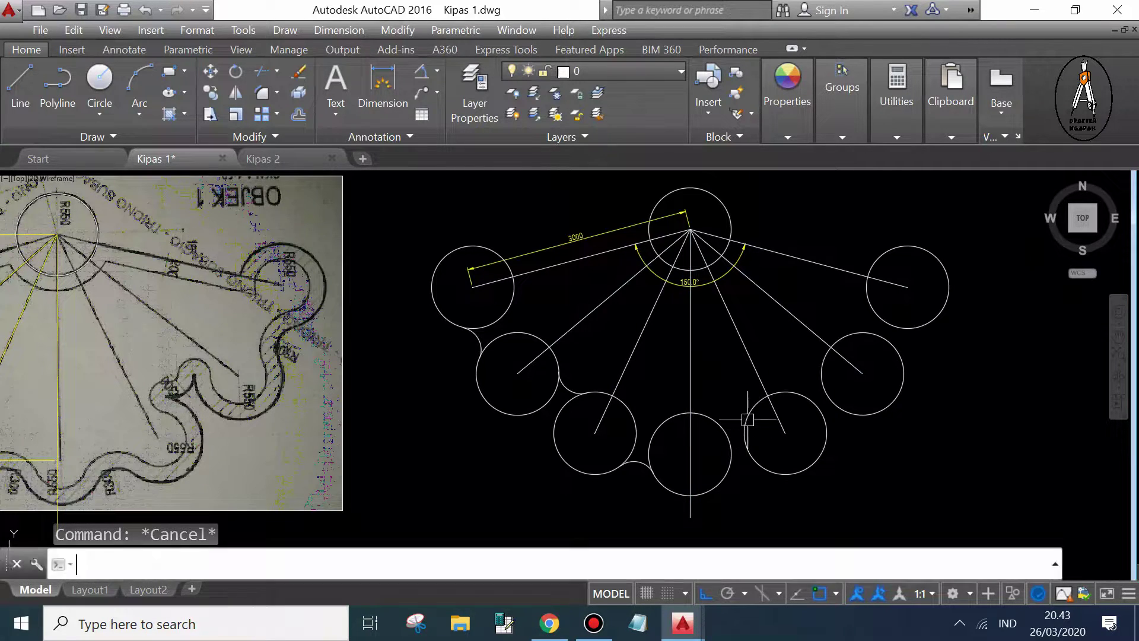
pyautogui.press('Return')
pyautogui.click(719, 403)
pyautogui.click(652, 340)
pyautogui.press('Return')
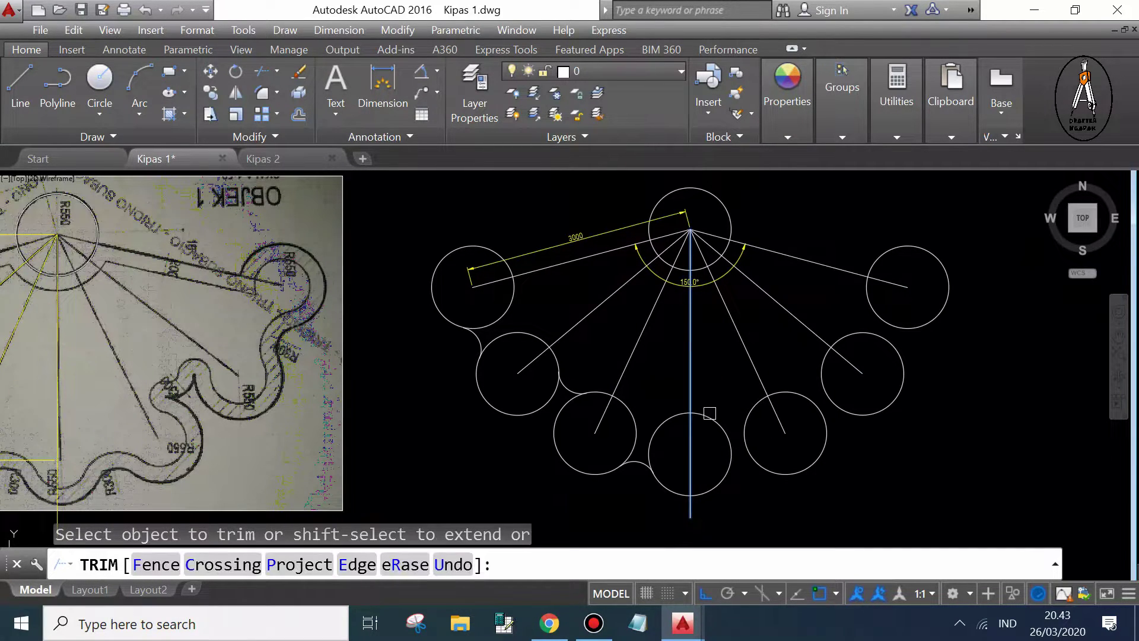
# - Trim away the right half of the bottom circle at the vertical centre line and erase the three complete circles on the fan's right side
pyautogui.click(707, 414)
pyautogui.press('Return')
pyautogui.click(911, 485)
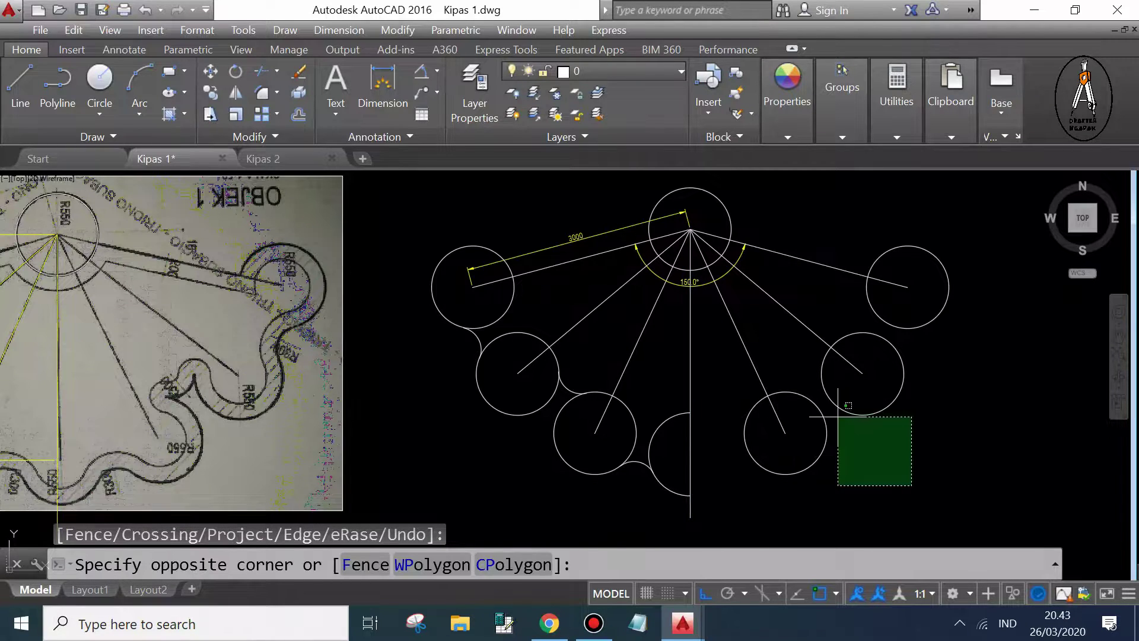
pyautogui.click(825, 417)
pyautogui.click(825, 420)
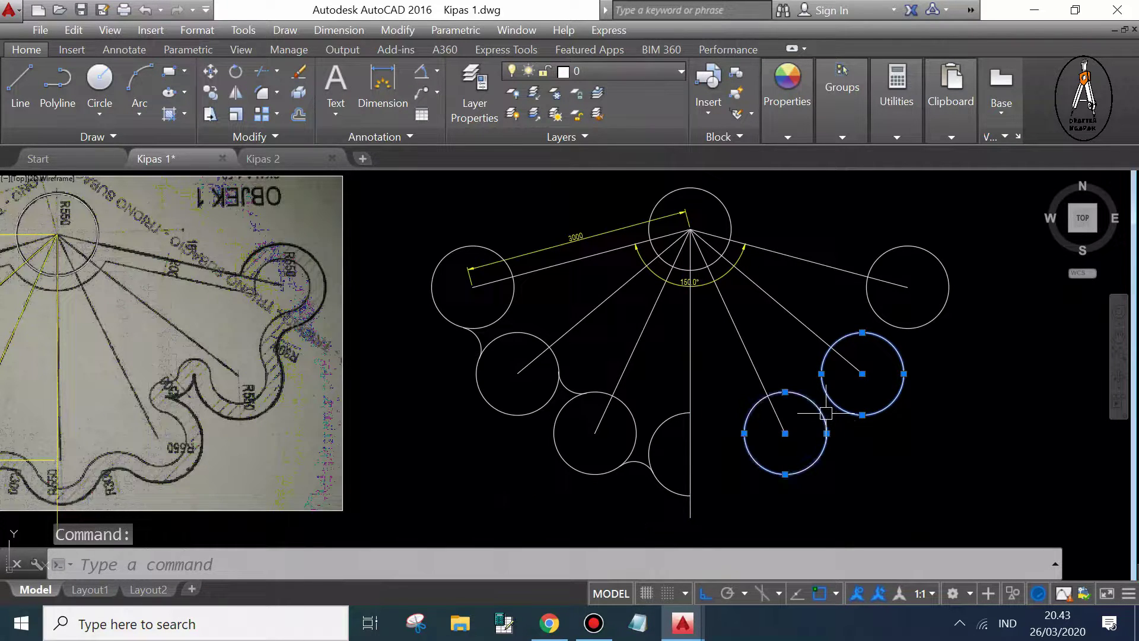
pyautogui.click(914, 327)
pyautogui.press('Delete')
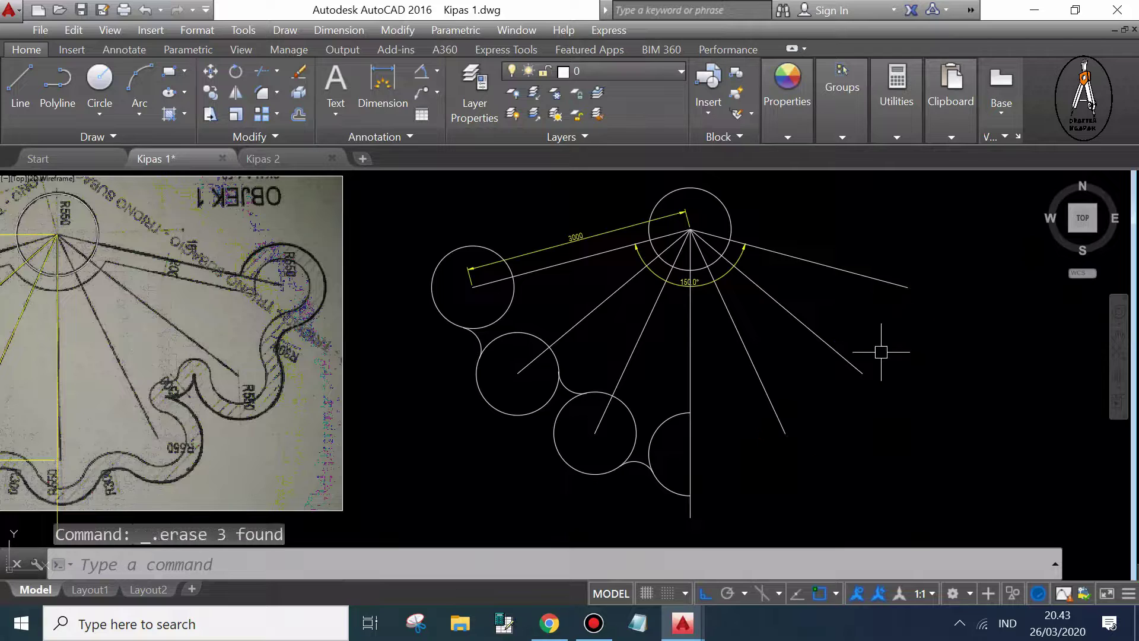
# - Save the drawing with the fan's right-side circles removed
pyautogui.scroll(-2, 821, 374)
pyautogui.scroll(2, 676, 352)
pyautogui.scroll(-2, 676, 351)
pyautogui.scroll(2, 809, 367)
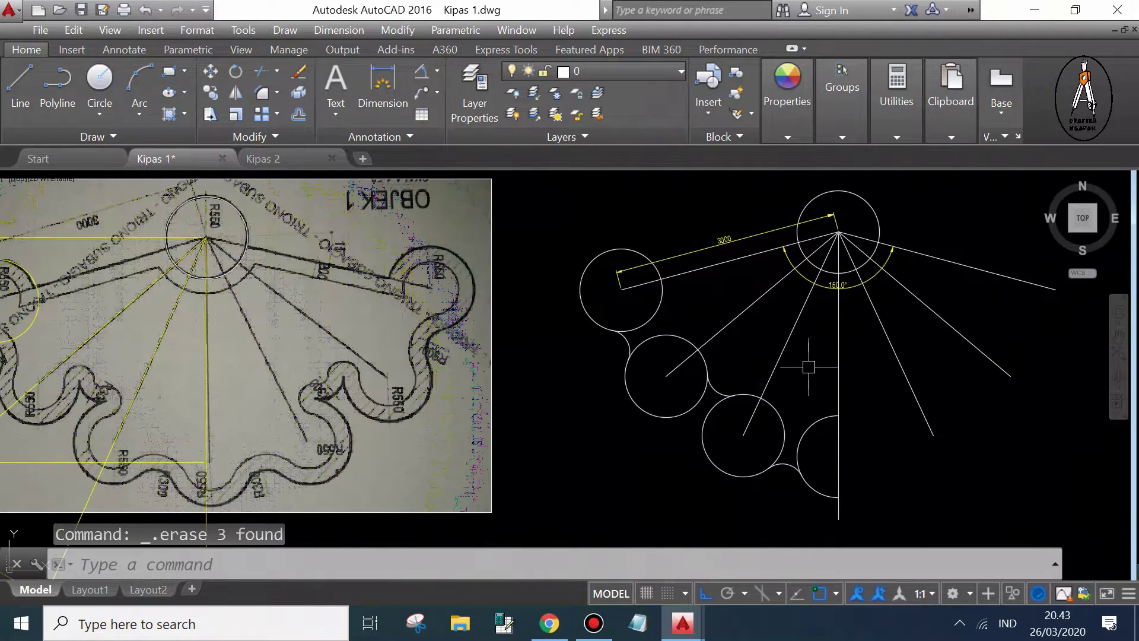
pyautogui.scroll(-2, 876, 370)
pyautogui.scroll(2, 811, 371)
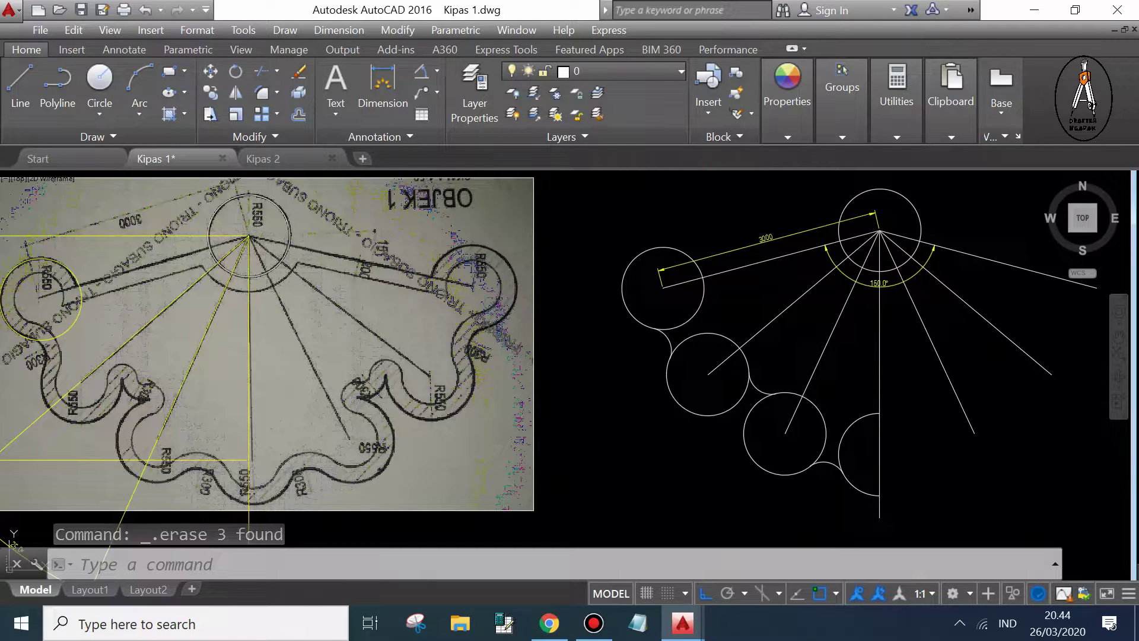
pyautogui.hotkey('ctrl', 's')
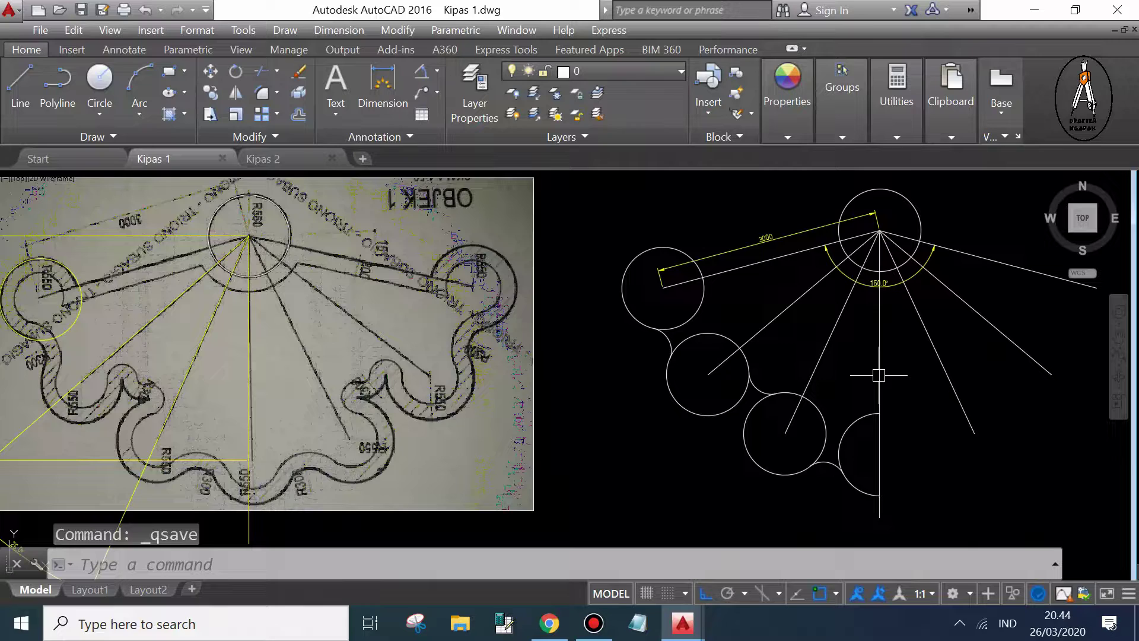
# - Trim the inner portions of the bottom half circle and the adjacent lower-left circle, using all the fan geometry as cutting edges
pyautogui.write('tr')
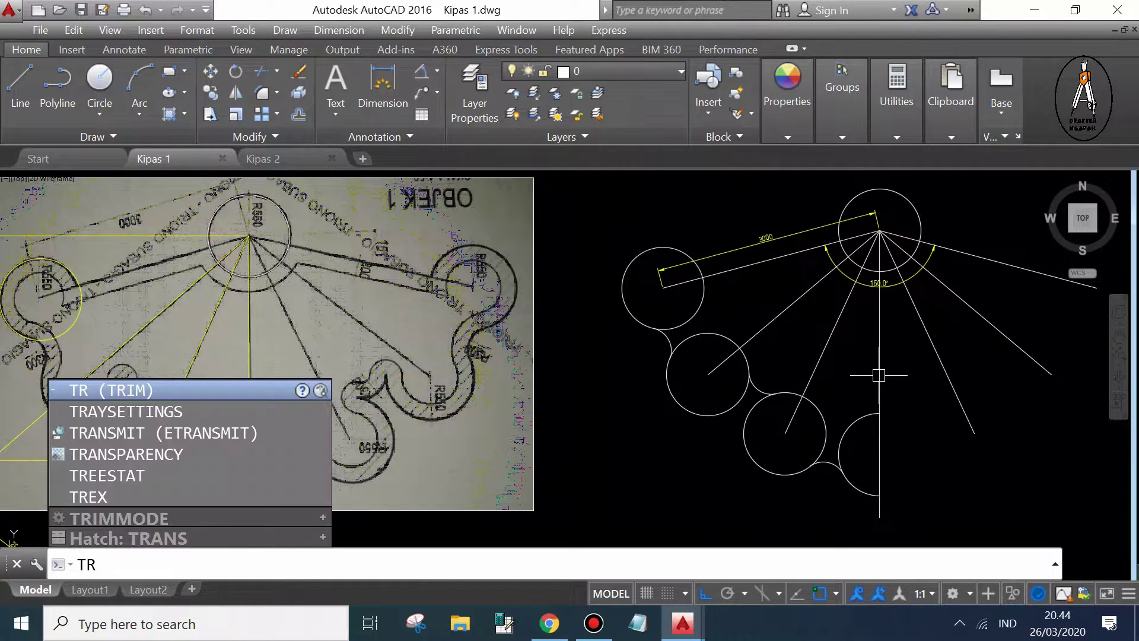
pyautogui.press('Return')
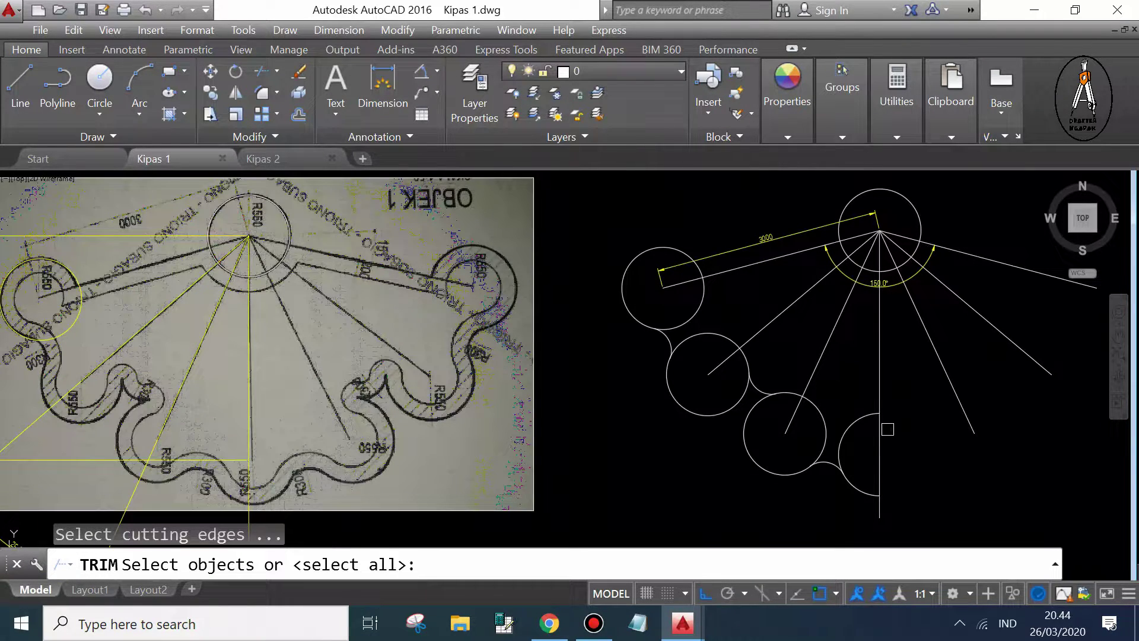
pyautogui.click(936, 508)
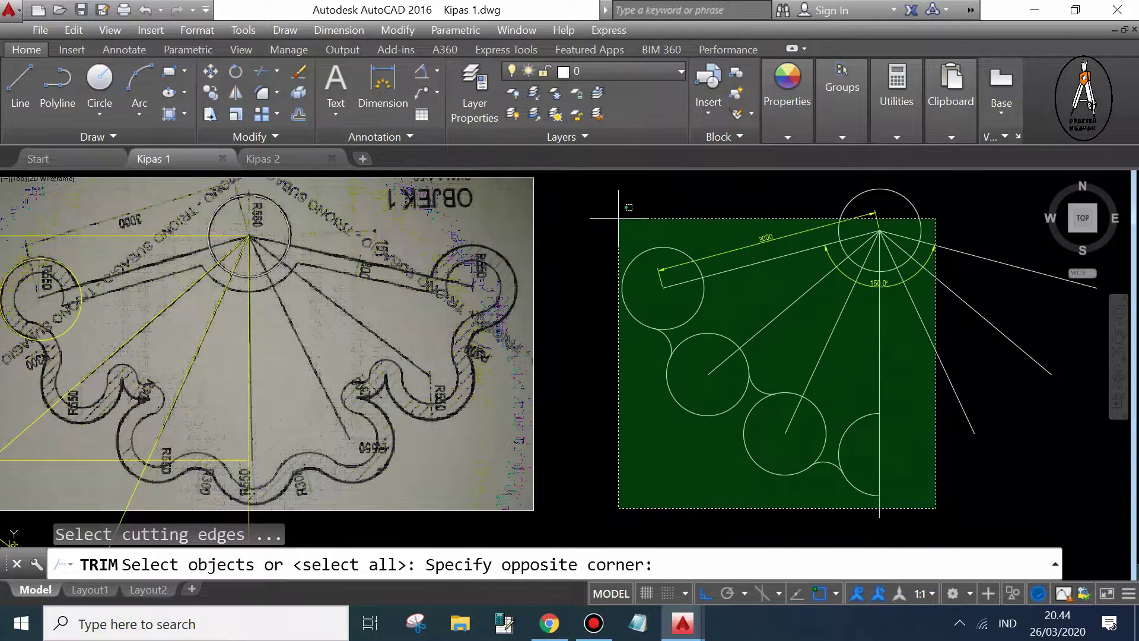
pyautogui.click(611, 196)
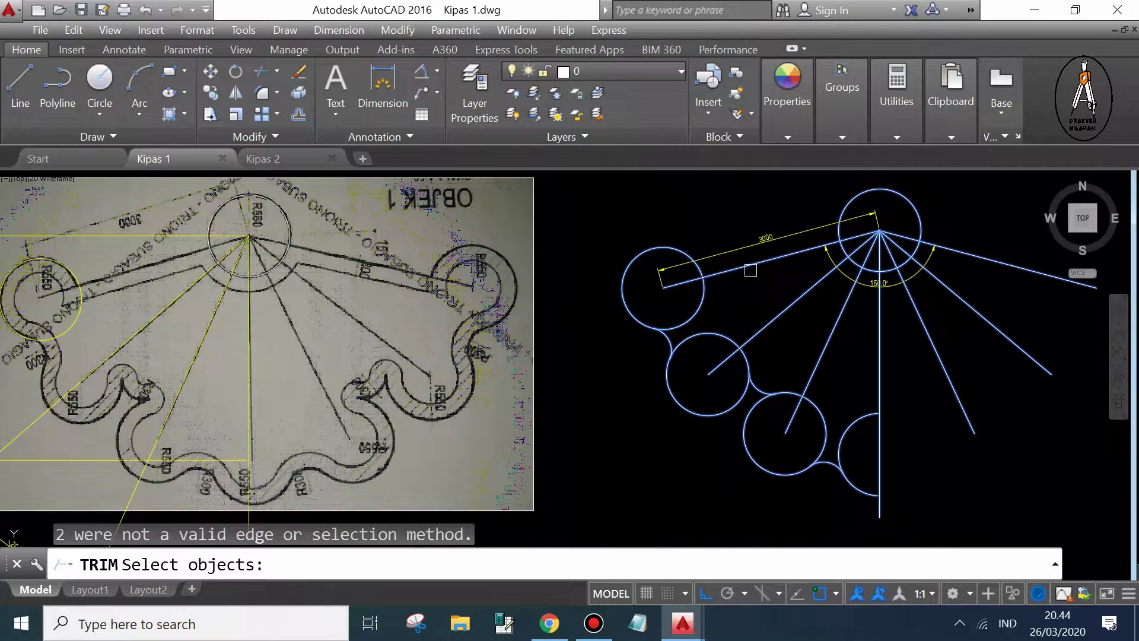
pyautogui.press('Return')
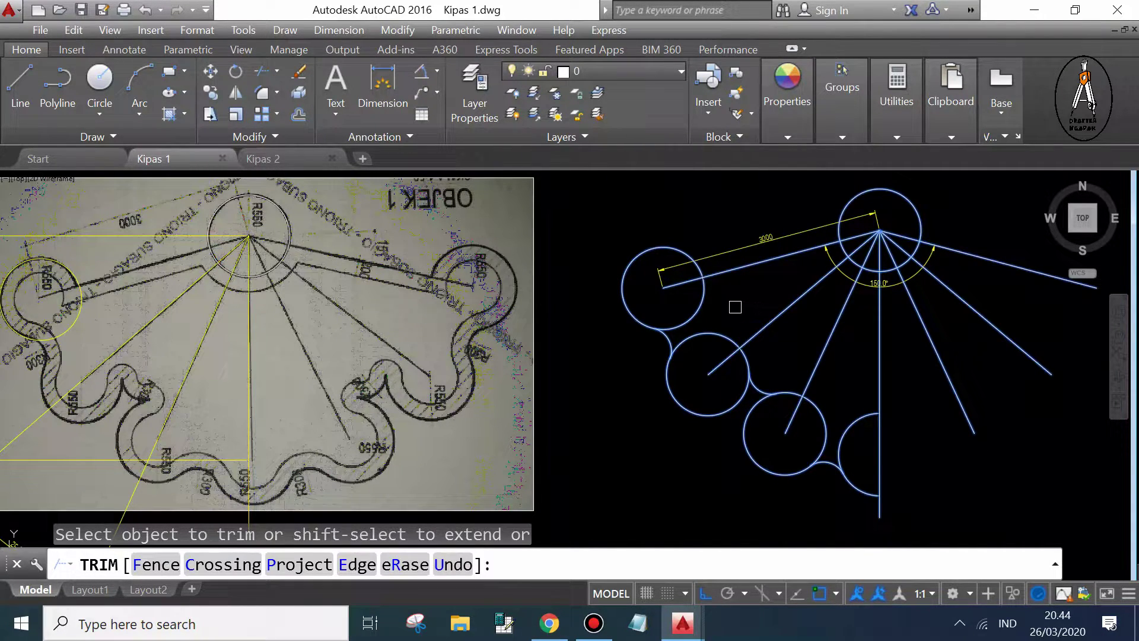
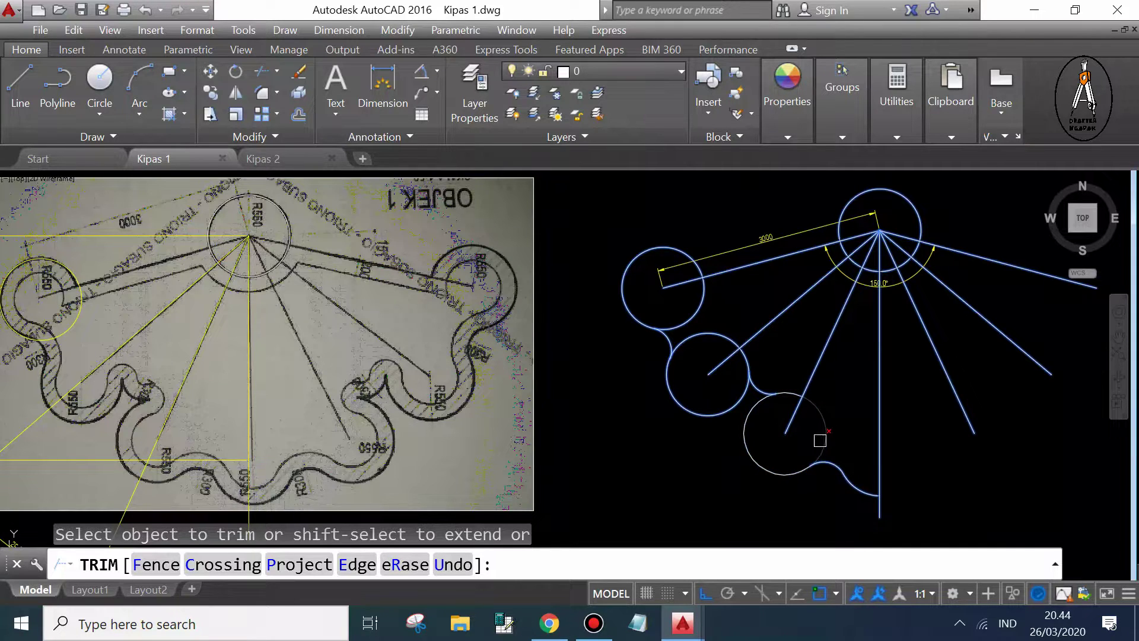
pyautogui.click(827, 431)
pyautogui.scroll(3, 801, 394)
pyautogui.click(792, 393)
pyautogui.scroll(-3, 785, 389)
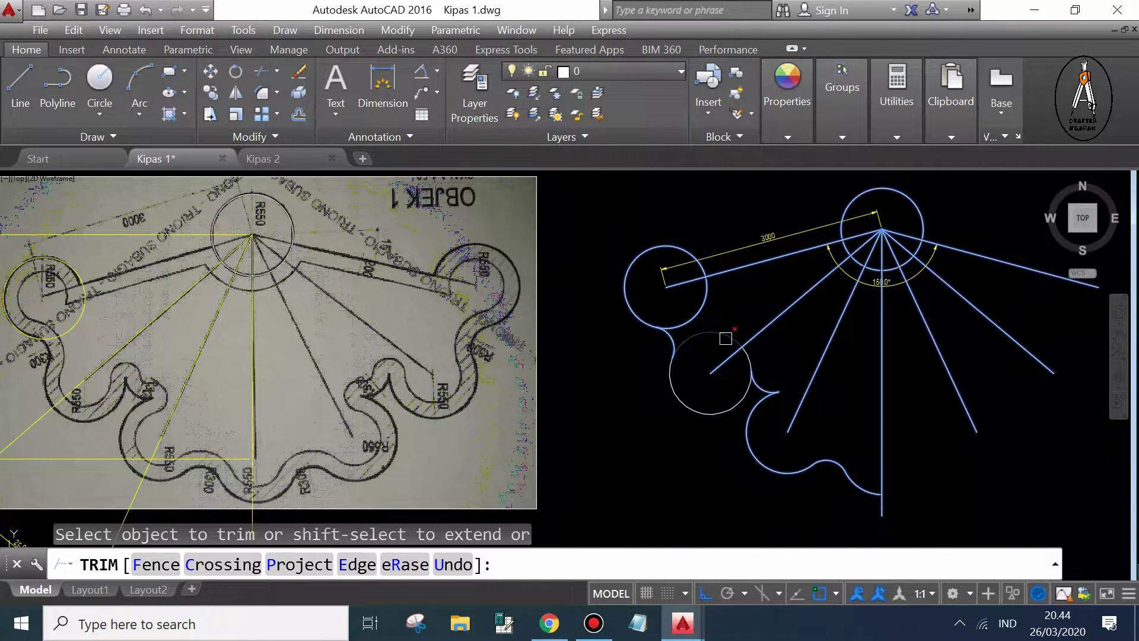
# - Trim the inner portion of the second circle from the upper left and the part of the upper-left circle between its spoke and connecting arc
pyautogui.click(724, 333)
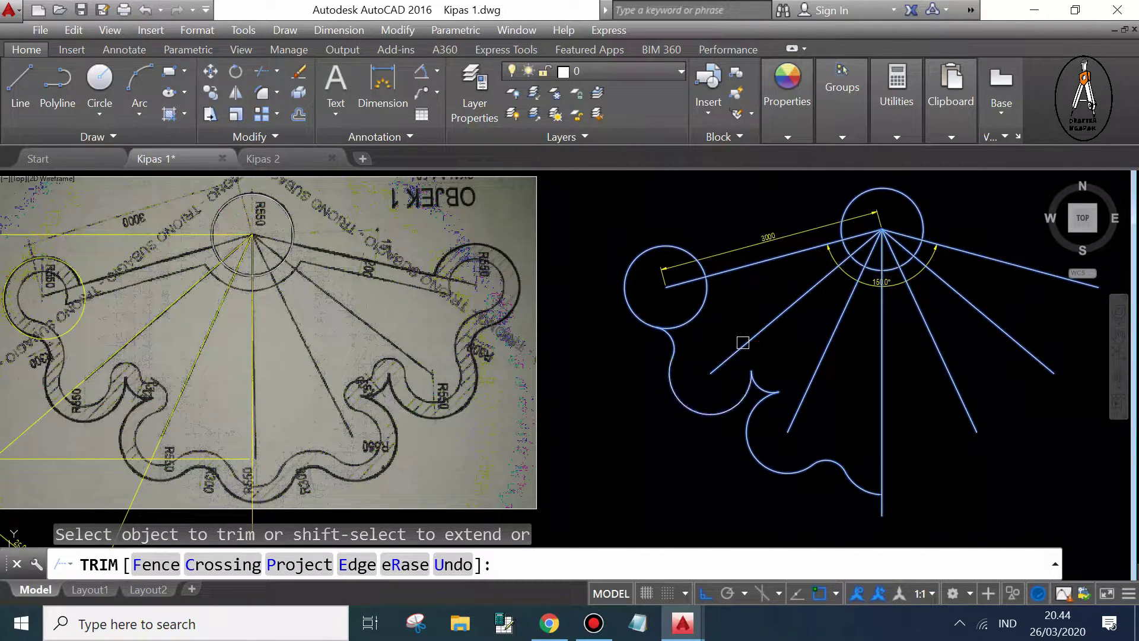
pyautogui.click(700, 315)
pyautogui.scroll(-2, 795, 364)
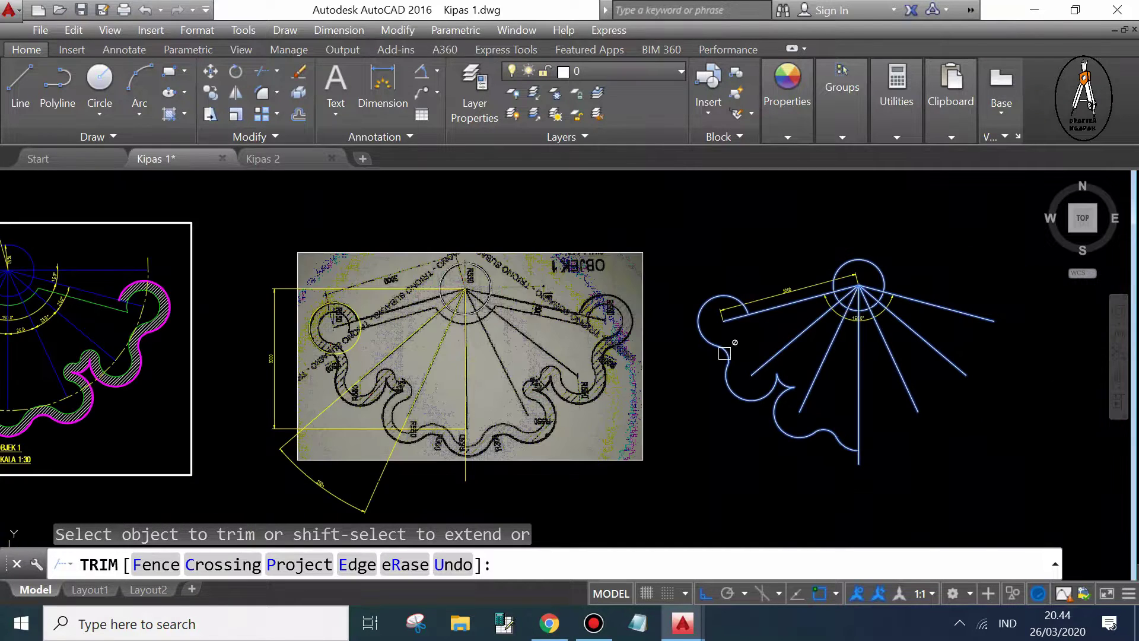
pyautogui.scroll(2, 724, 353)
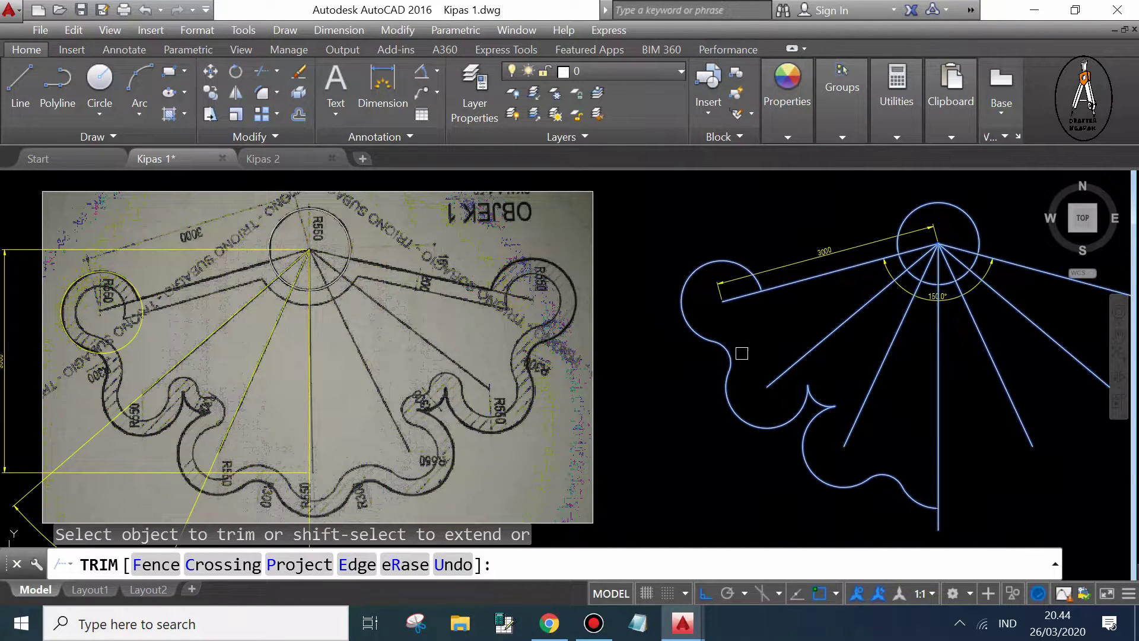
pyautogui.press('Escape')
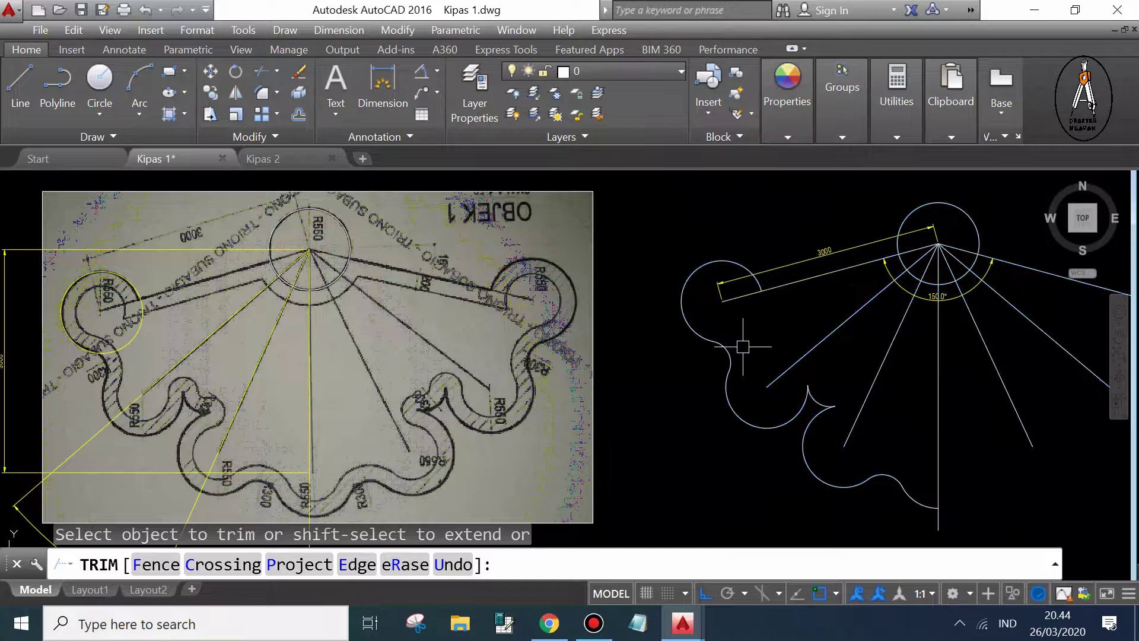
# - Save the drawing with the trimmed scalloped outline
pyautogui.scroll(-2, 763, 356)
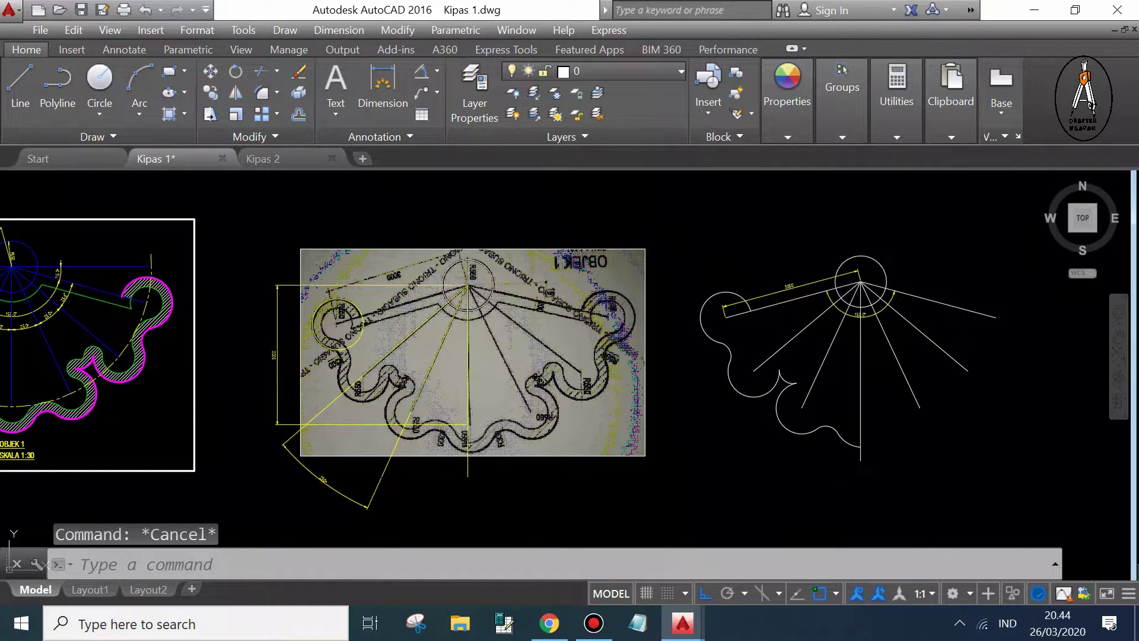
pyautogui.hotkey('ctrl', 's')
pyautogui.scroll(2, 674, 371)
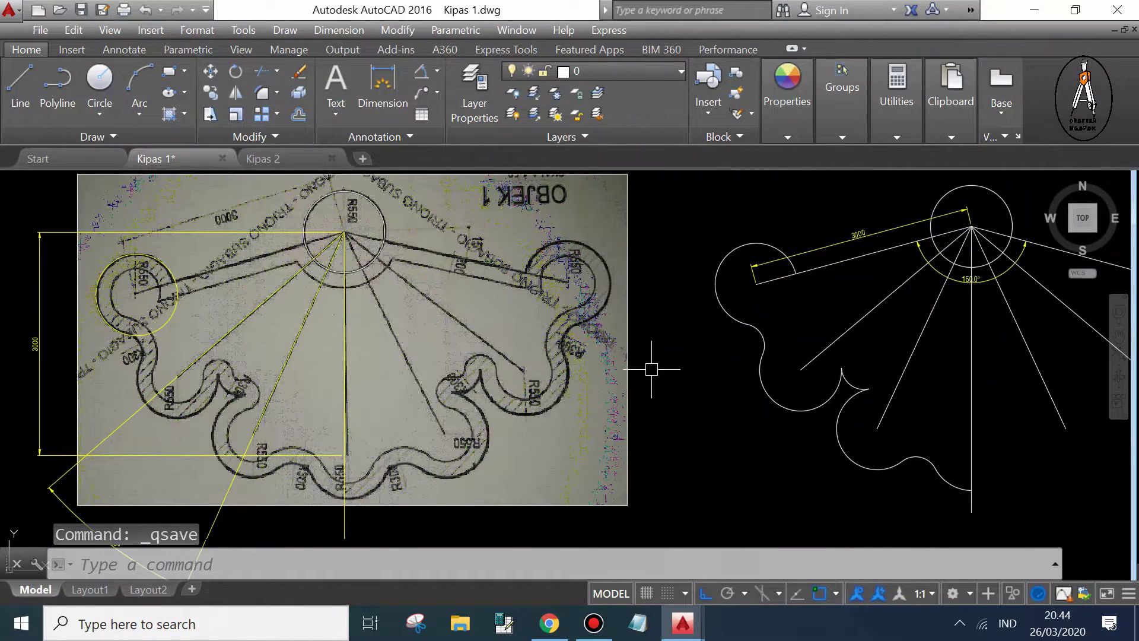
pyautogui.scroll(-2, 658, 361)
pyautogui.scroll(2, 652, 347)
pyautogui.moveTo(658, 331); pyautogui.dragTo(628, 339, button='middle')
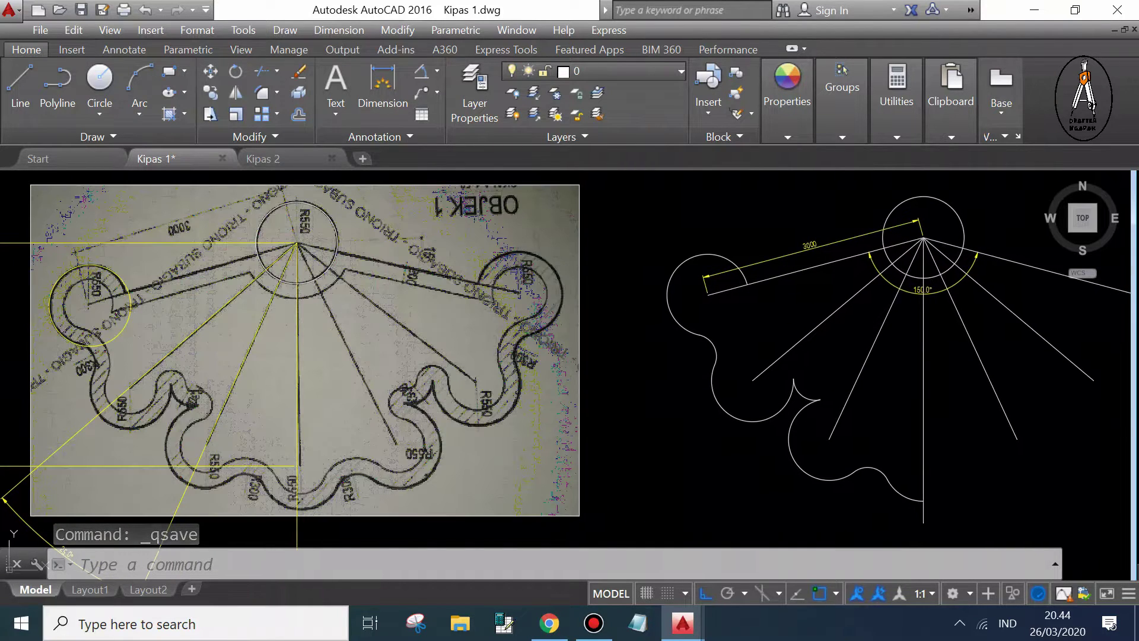
pyautogui.press('Escape')
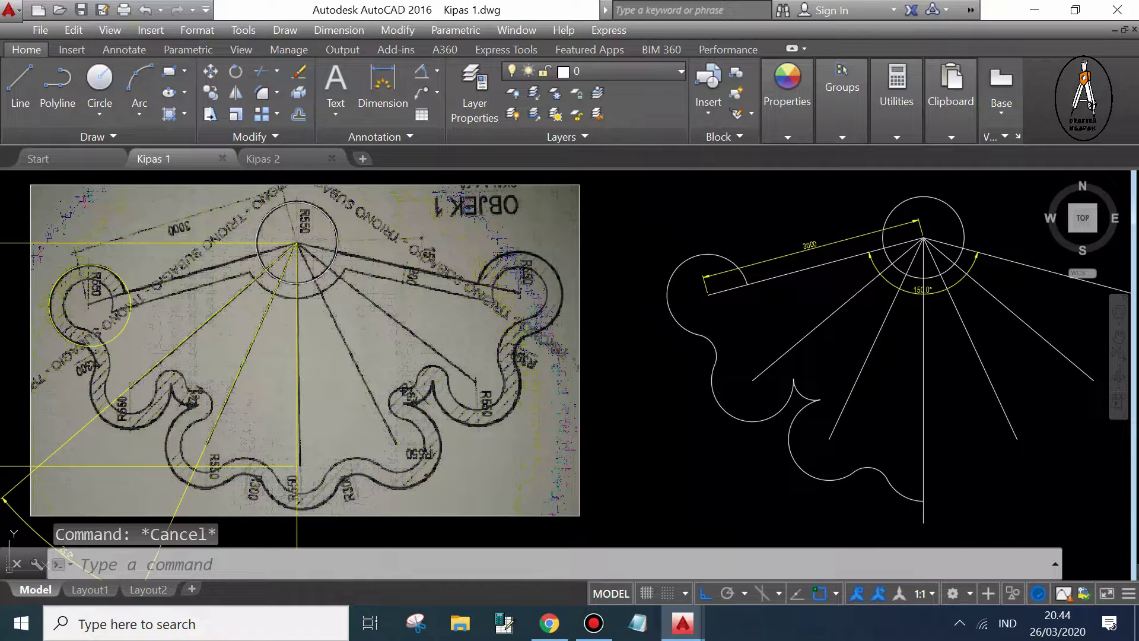
pyautogui.hotkey('ctrl', 's')
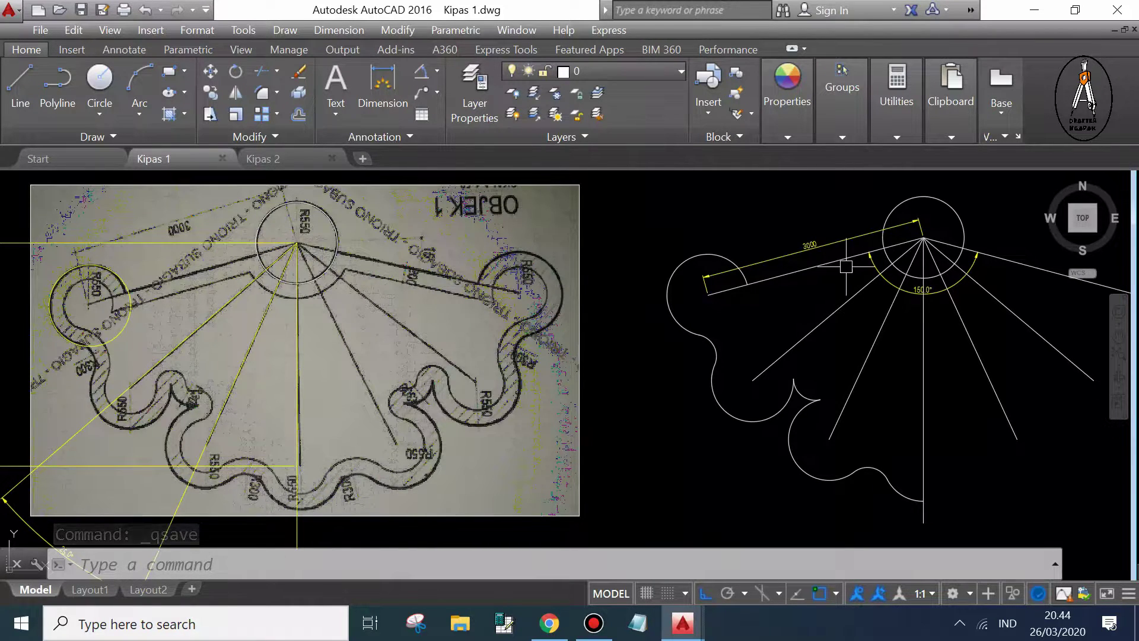
# - Add a radius dimension to the large upper-left arc and assign it to the DIN layer
pyautogui.click(437, 71)
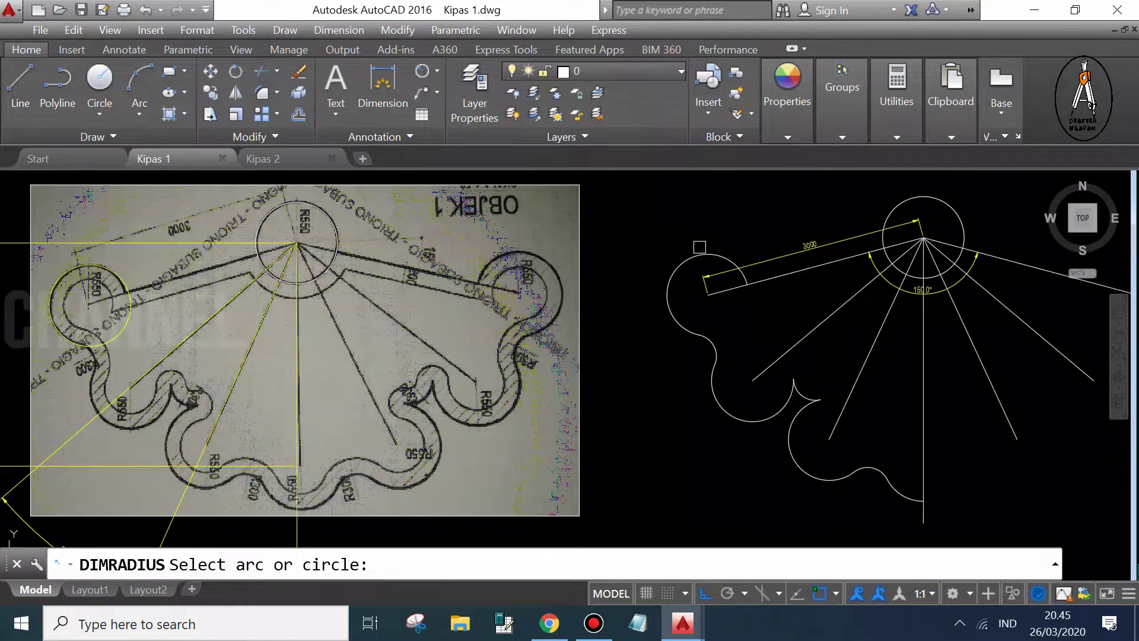
pyautogui.click(688, 260)
pyautogui.scroll(5, 666, 252)
pyautogui.click(653, 275)
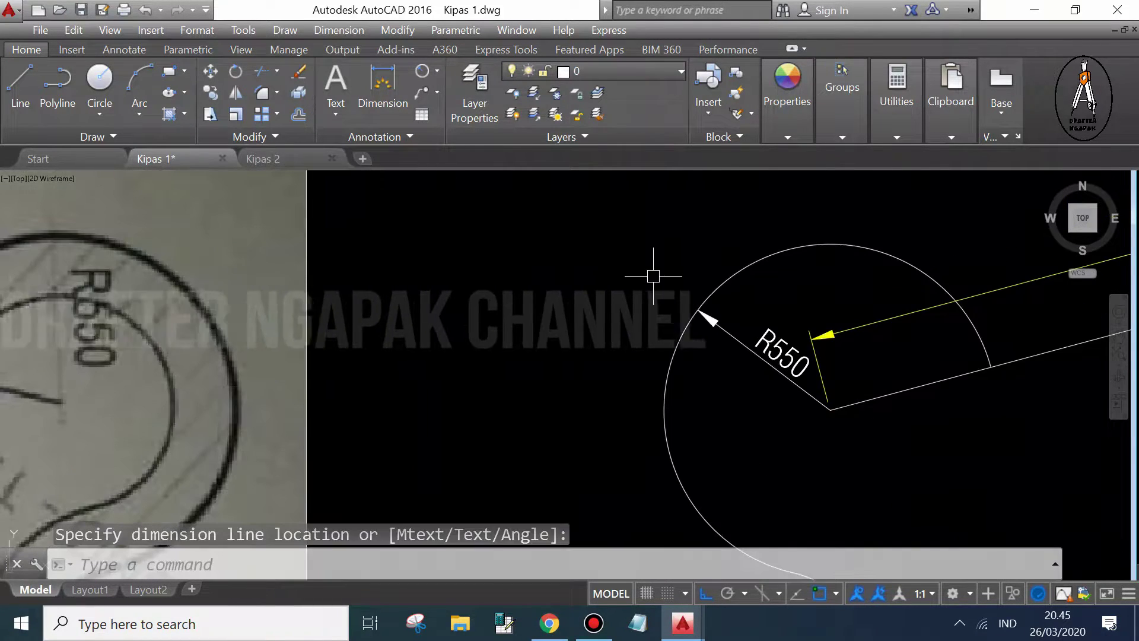
pyautogui.click(755, 354)
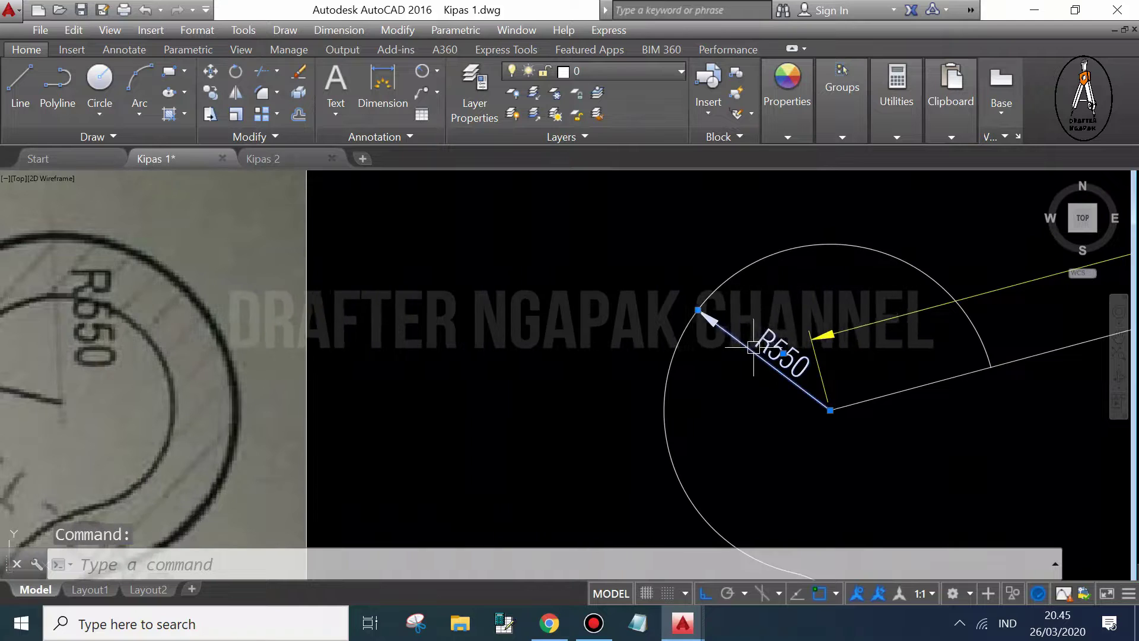
pyautogui.click(637, 78)
pyautogui.click(596, 139)
pyautogui.scroll(-6, 646, 217)
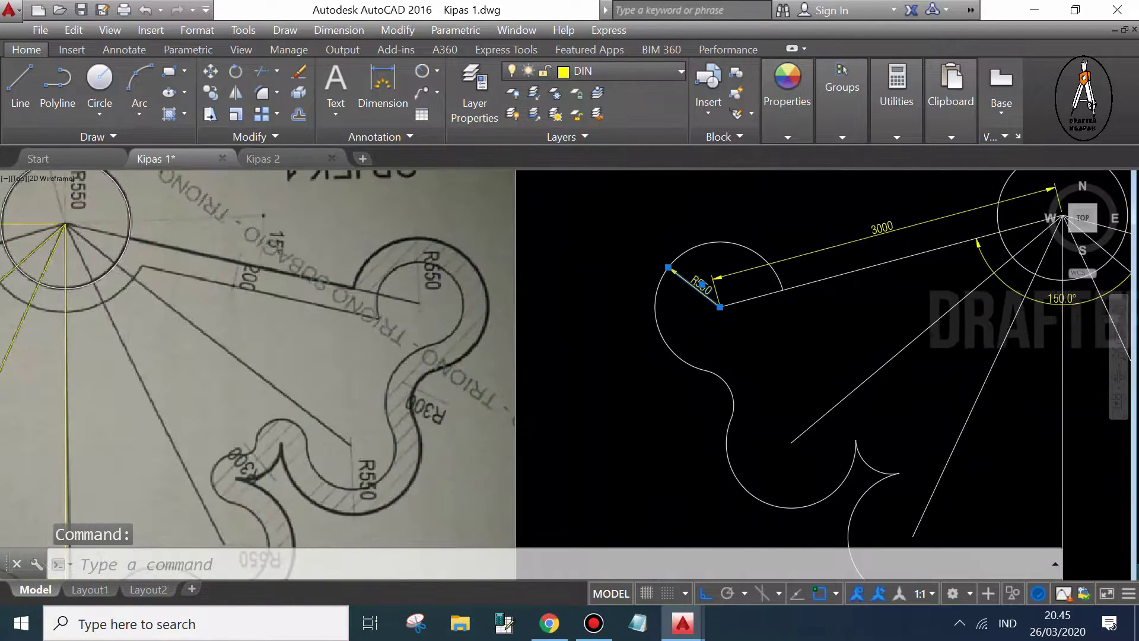
pyautogui.press('Escape')
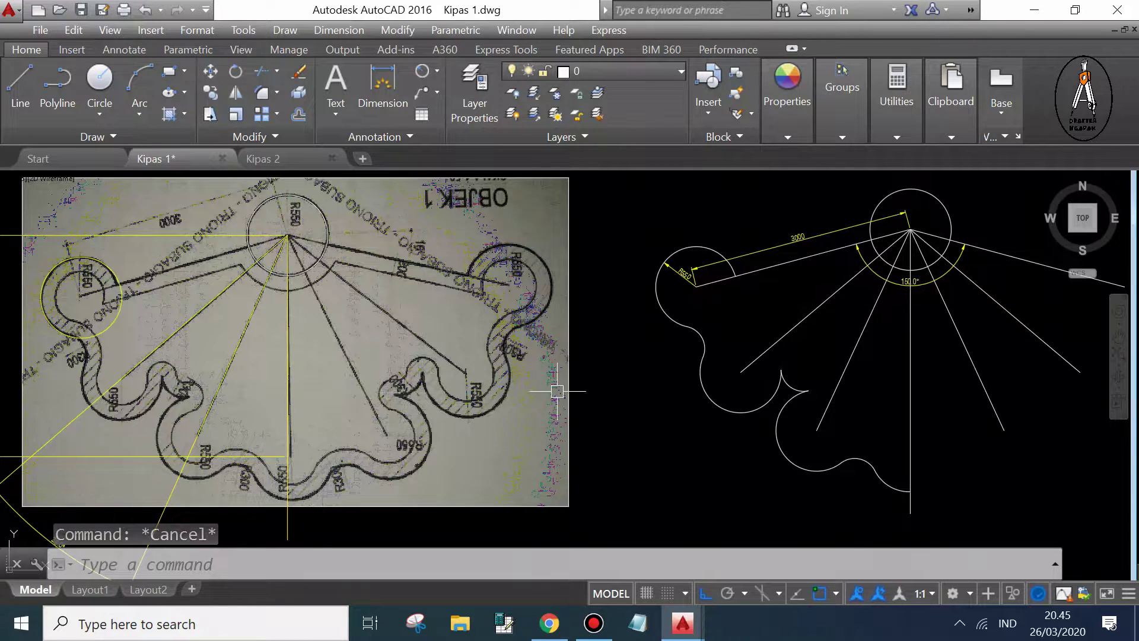
# - Add a radius dimension to the small connecting arc below the upper-left arc and assign it to the DIN layer
pyautogui.scroll(2, 9, 364)
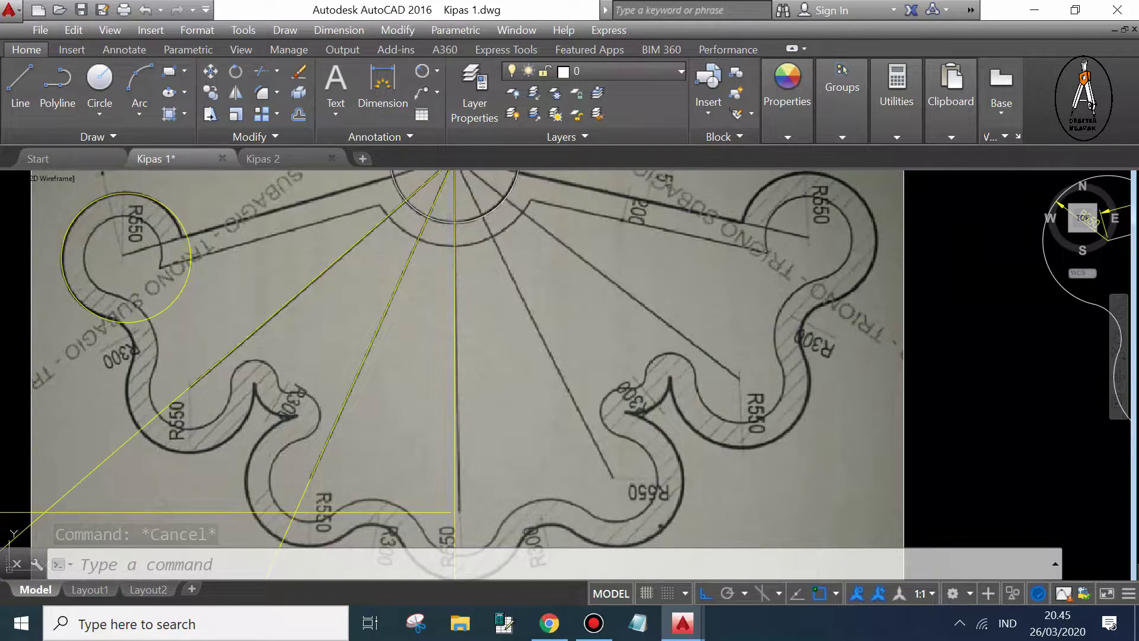
pyautogui.scroll(2, 125, 348)
pyautogui.scroll(-5, 143, 354)
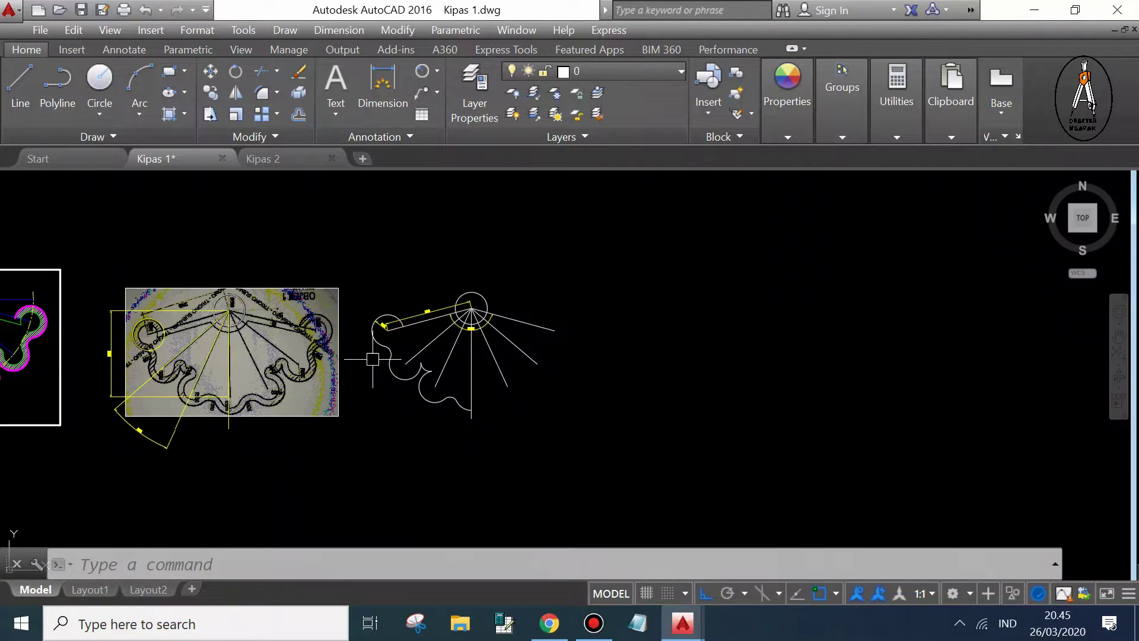
pyautogui.scroll(1, 372, 353)
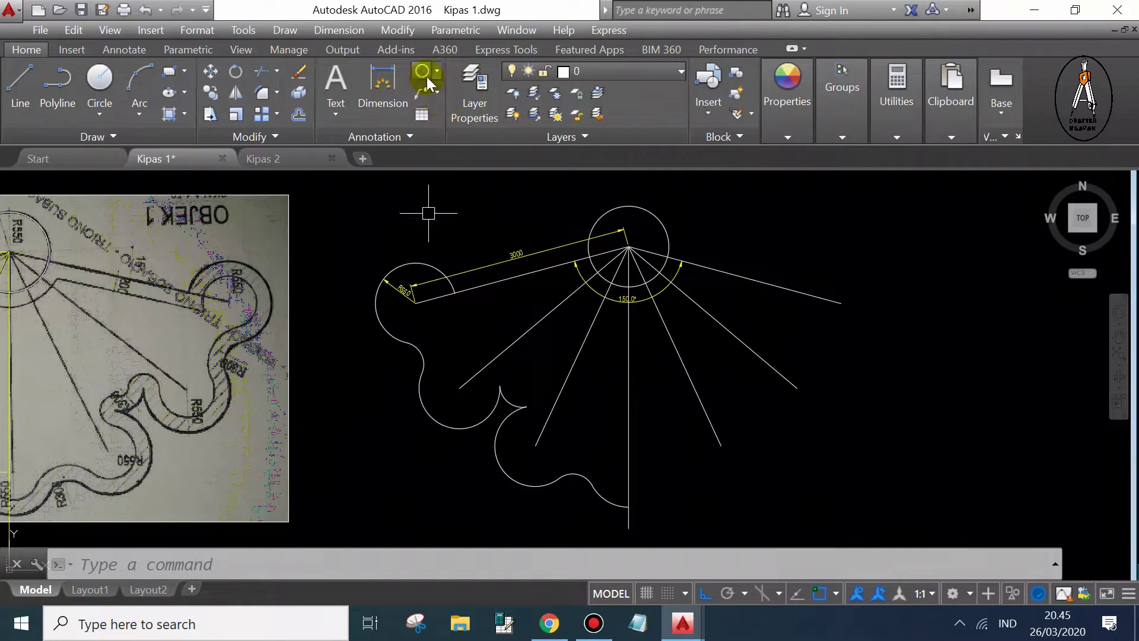
pyautogui.click(421, 71)
pyautogui.scroll(4, 386, 351)
pyautogui.click(427, 351)
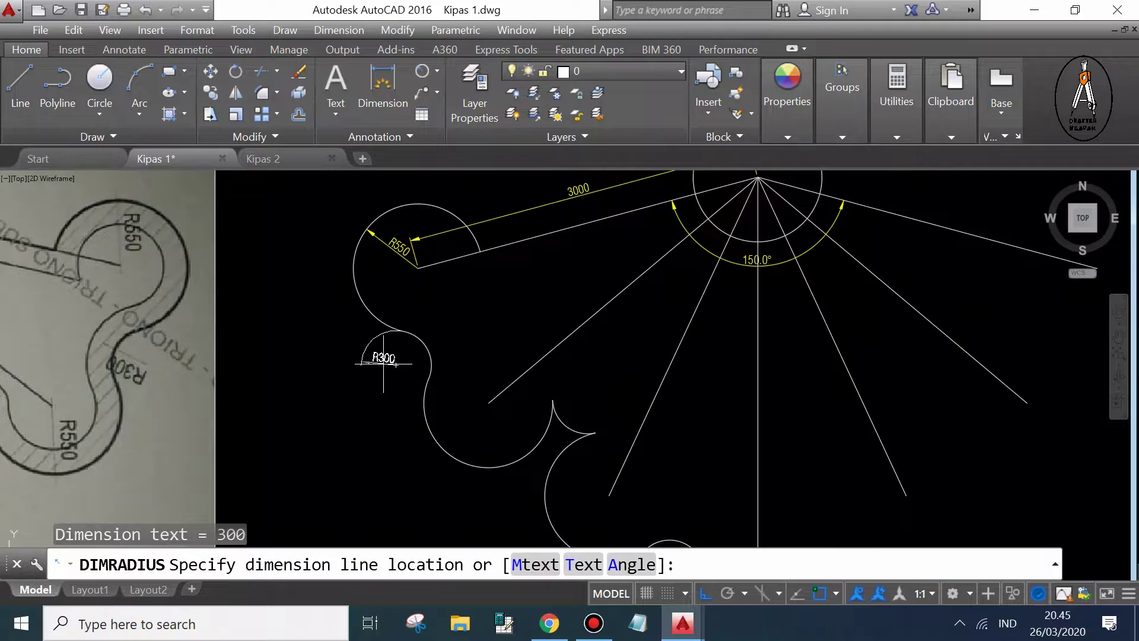
pyautogui.scroll(2, 392, 349)
pyautogui.click(399, 351)
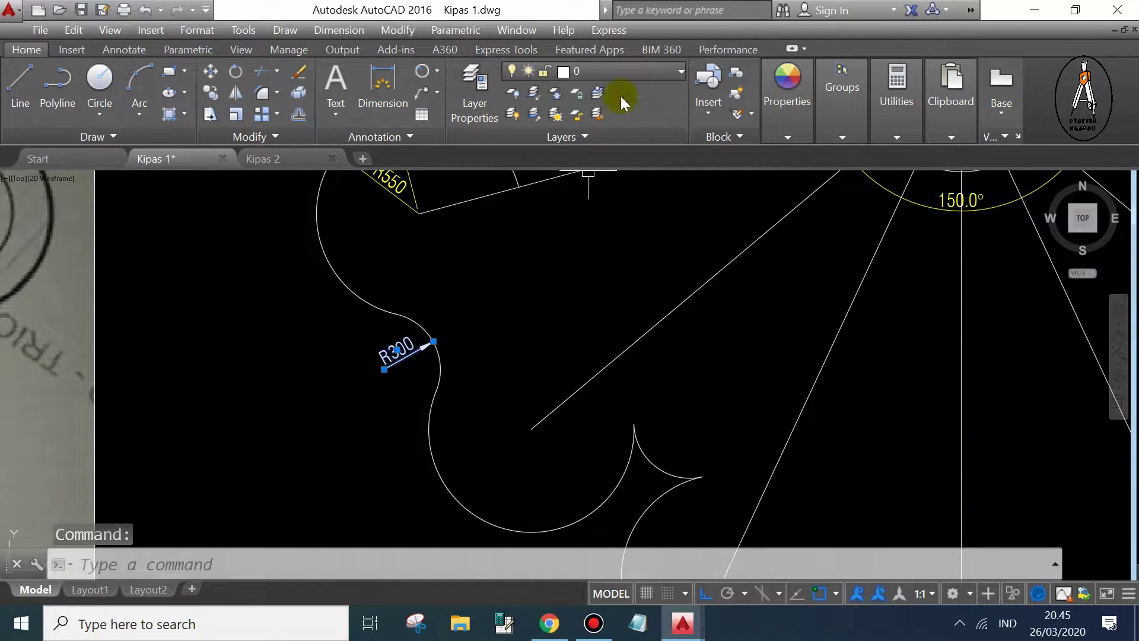
pyautogui.click(632, 70)
pyautogui.click(605, 145)
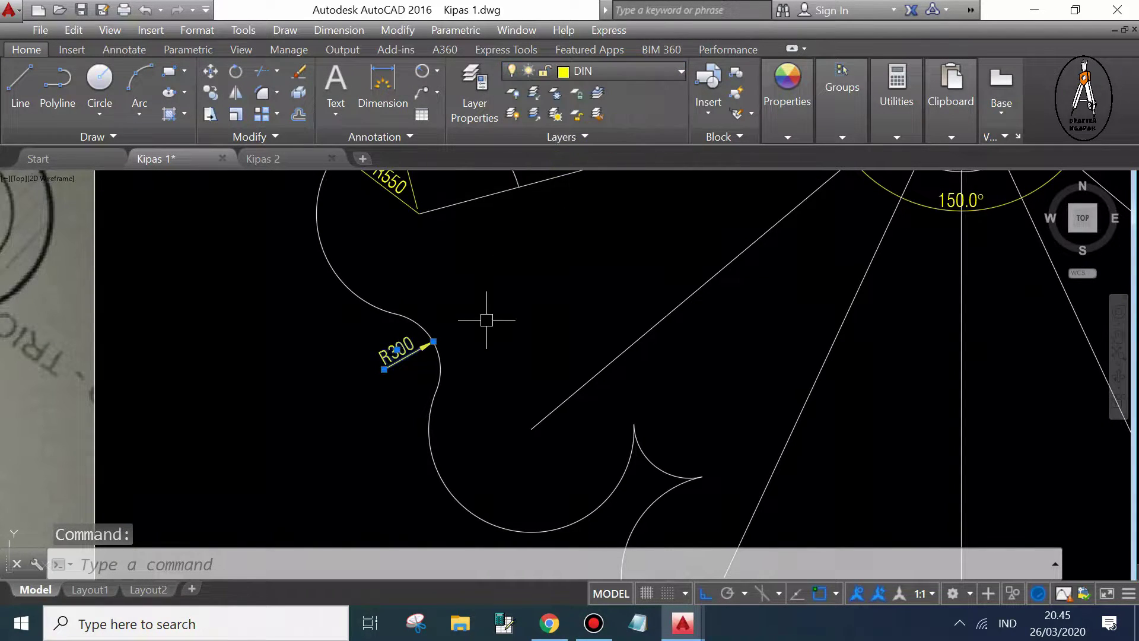
pyautogui.scroll(-6, 486, 310)
pyautogui.press('Escape')
pyautogui.moveTo(611, 381); pyautogui.dragTo(732, 348, button='middle')
pyautogui.scroll(-3, 662, 355)
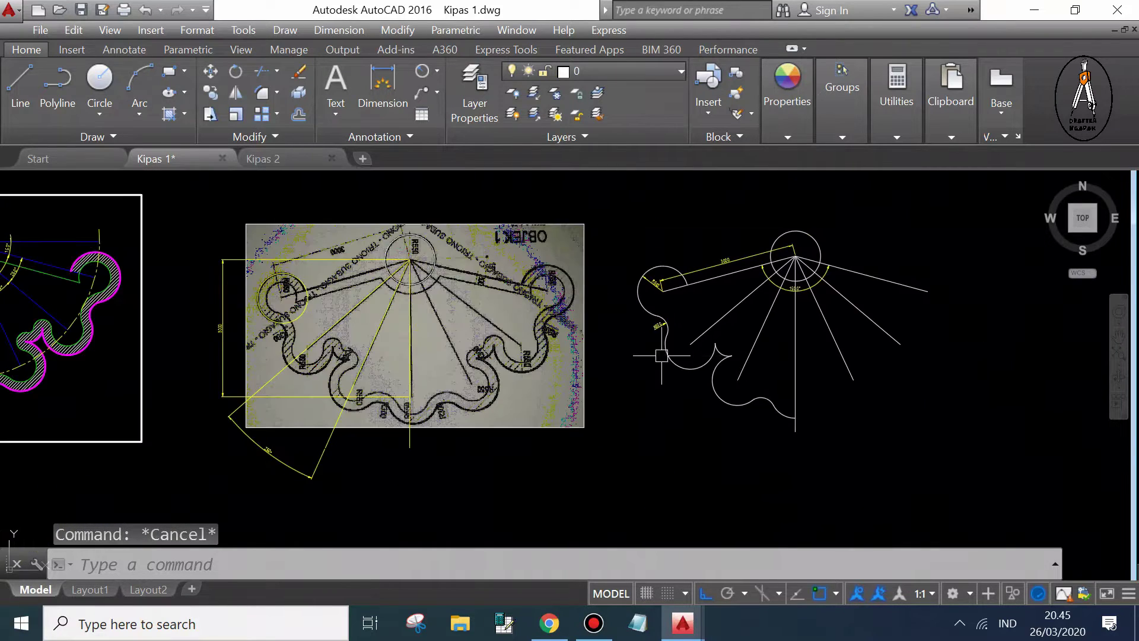
pyautogui.scroll(2, 411, 320)
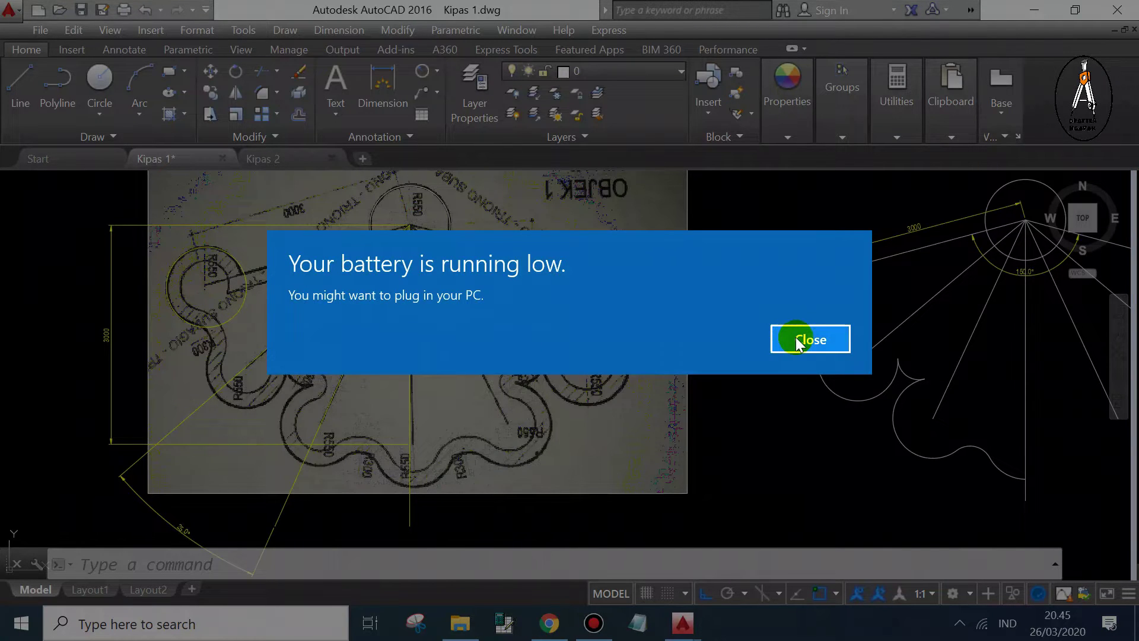
# - Dismiss the low-battery notification and save the drawing
pyautogui.click(798, 342)
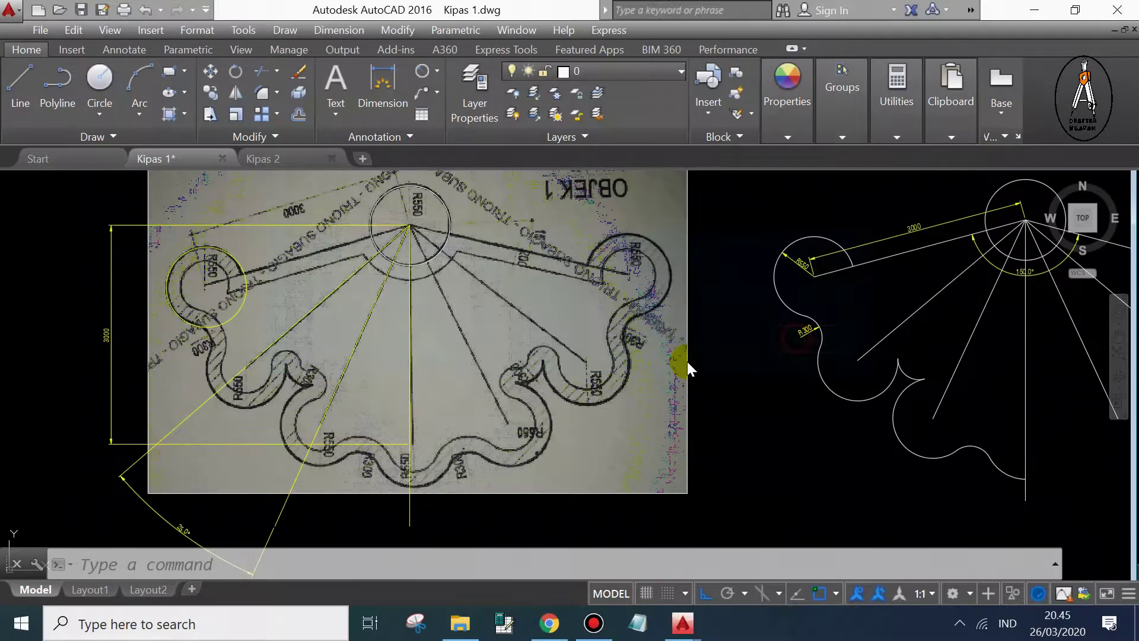
pyautogui.scroll(-2, 704, 359)
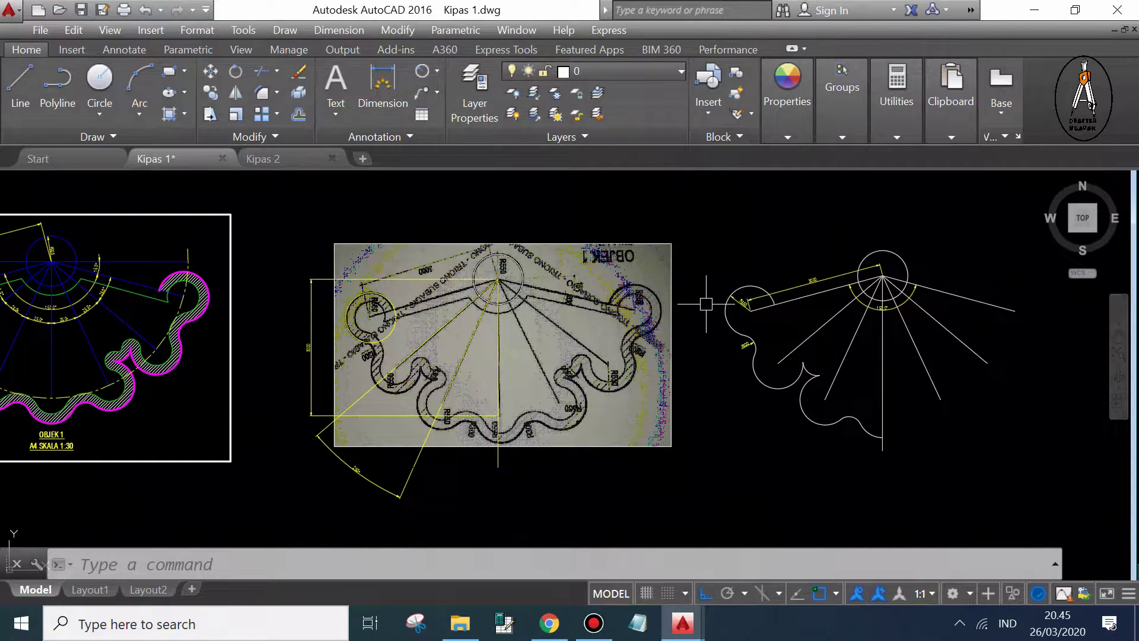
pyautogui.scroll(2, 706, 303)
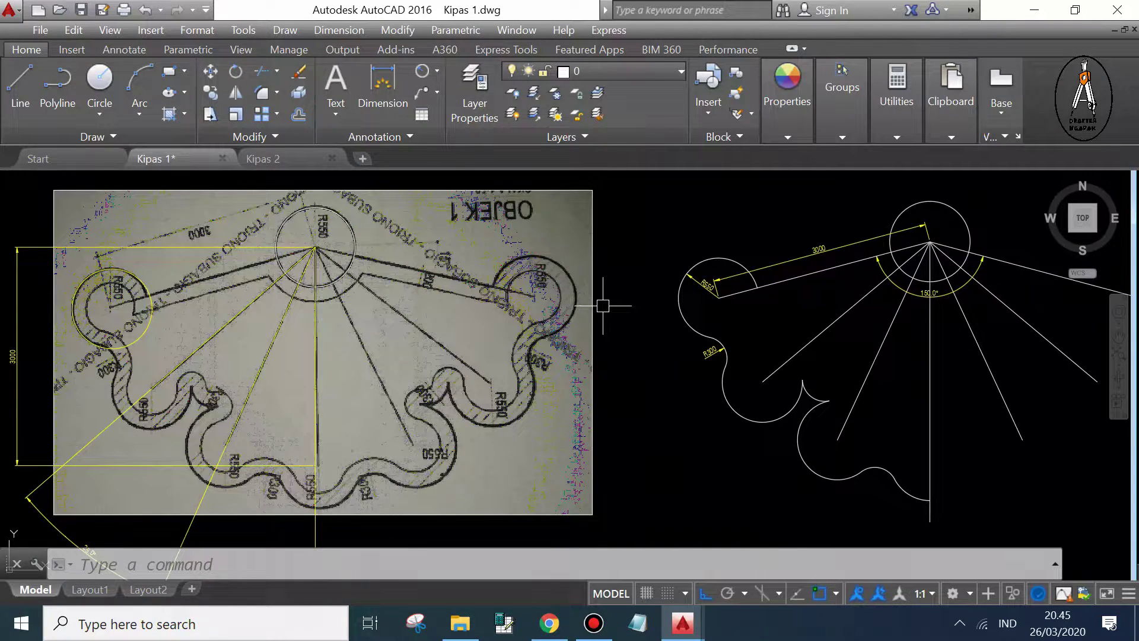
pyautogui.hotkey('ctrl', 's')
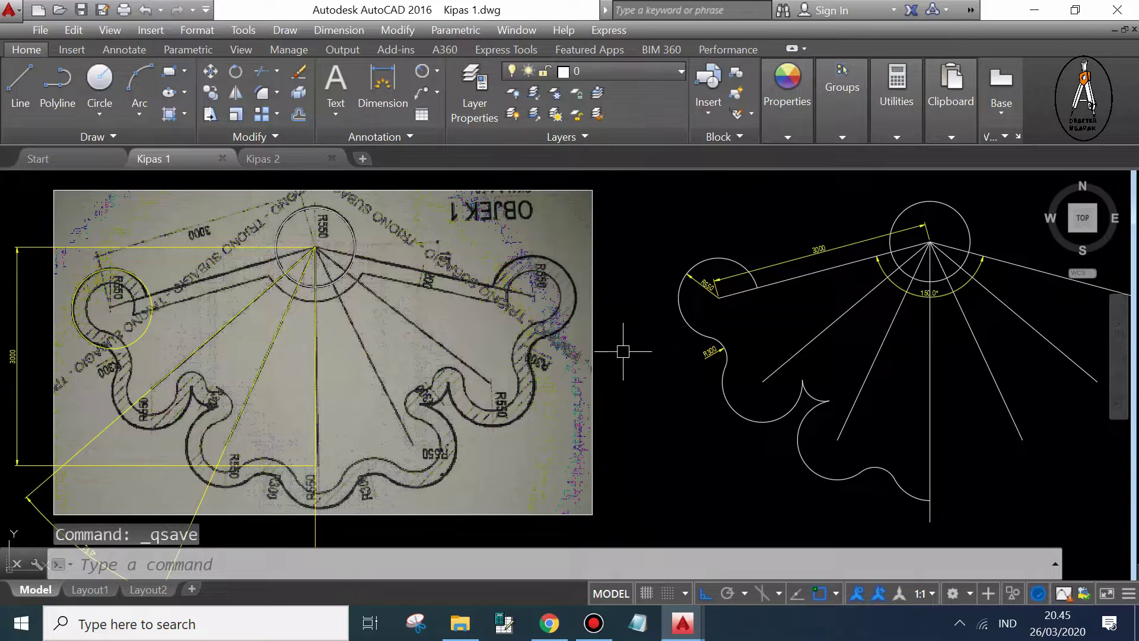
# - Check the computer's battery charging status and save the drawing again
pyautogui.click(959, 623)
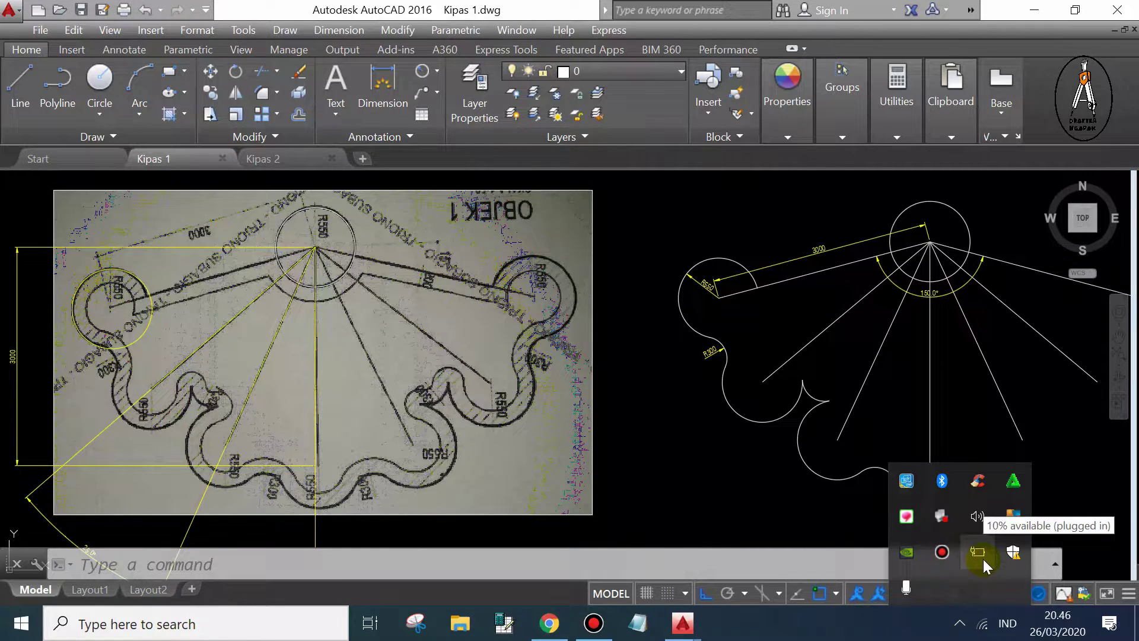
pyautogui.click(712, 475)
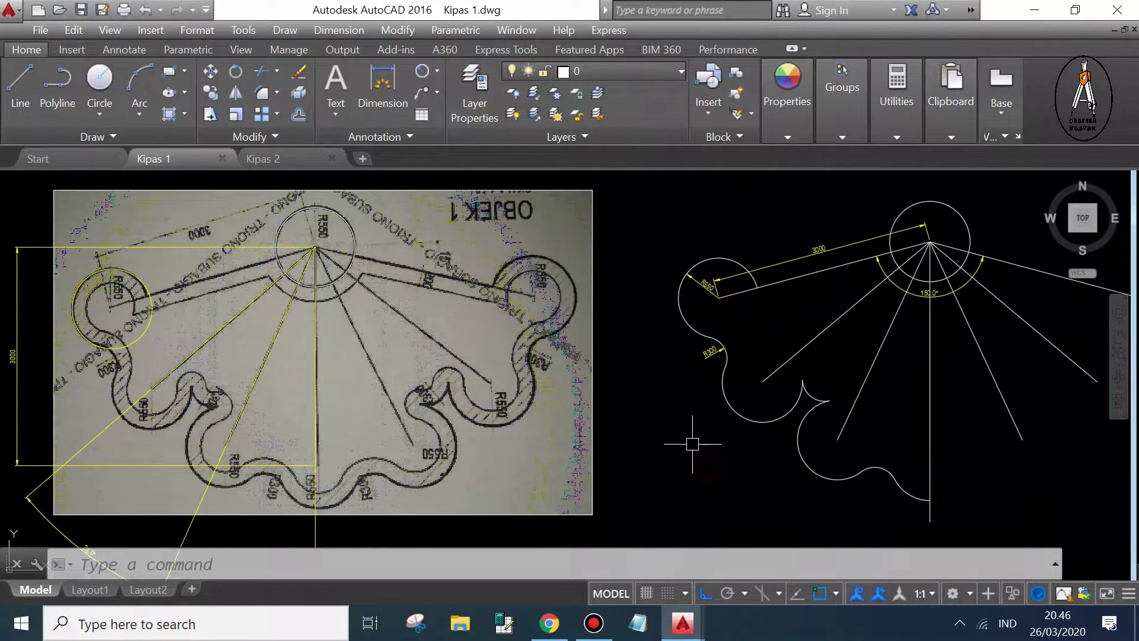
pyautogui.press('Escape')
pyautogui.hotkey('ctrl', 's')
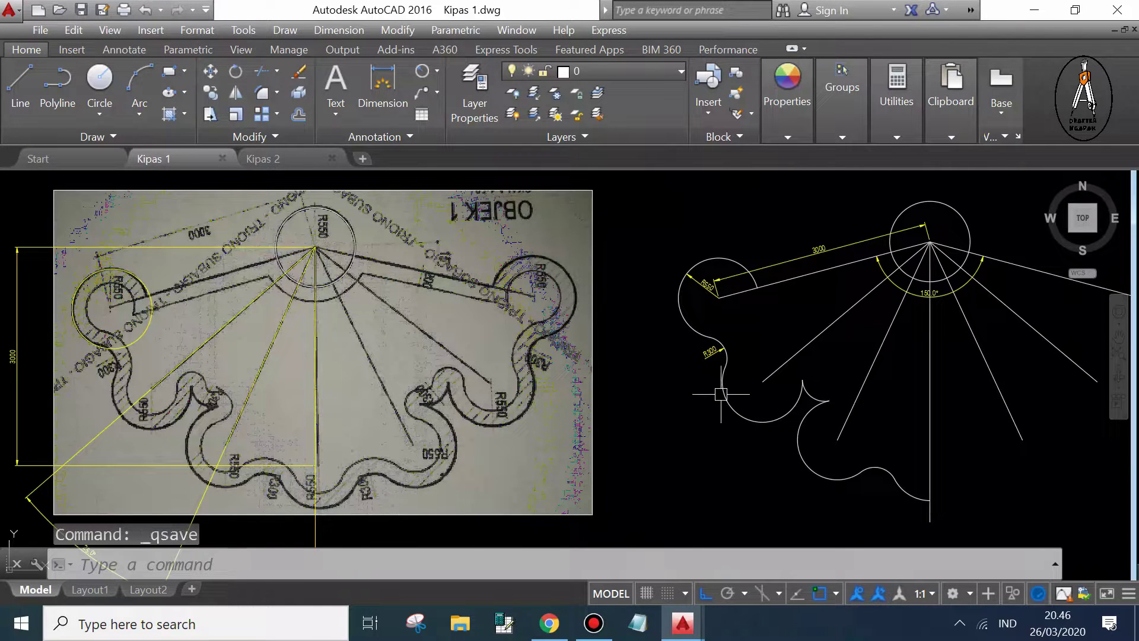
# - Examine the reference image's inner contour, arc radii and wall thickness, comparing them with the drawn scalloped outline
pyautogui.moveTo(720, 394); pyautogui.dragTo(722, 391, button='middle')
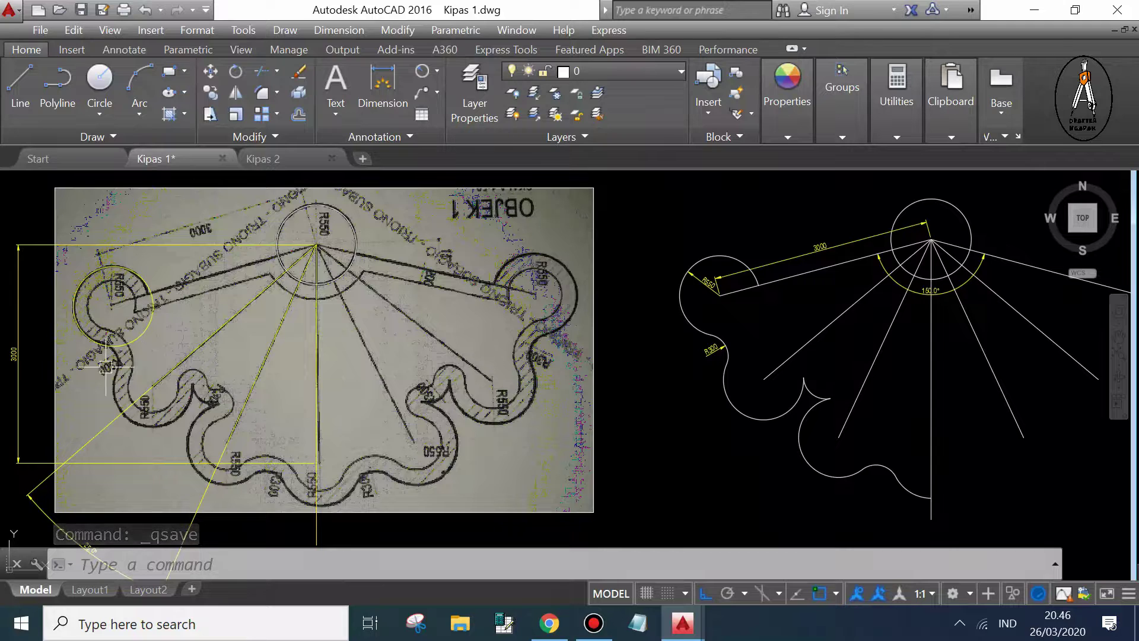
pyautogui.scroll(4, 116, 400)
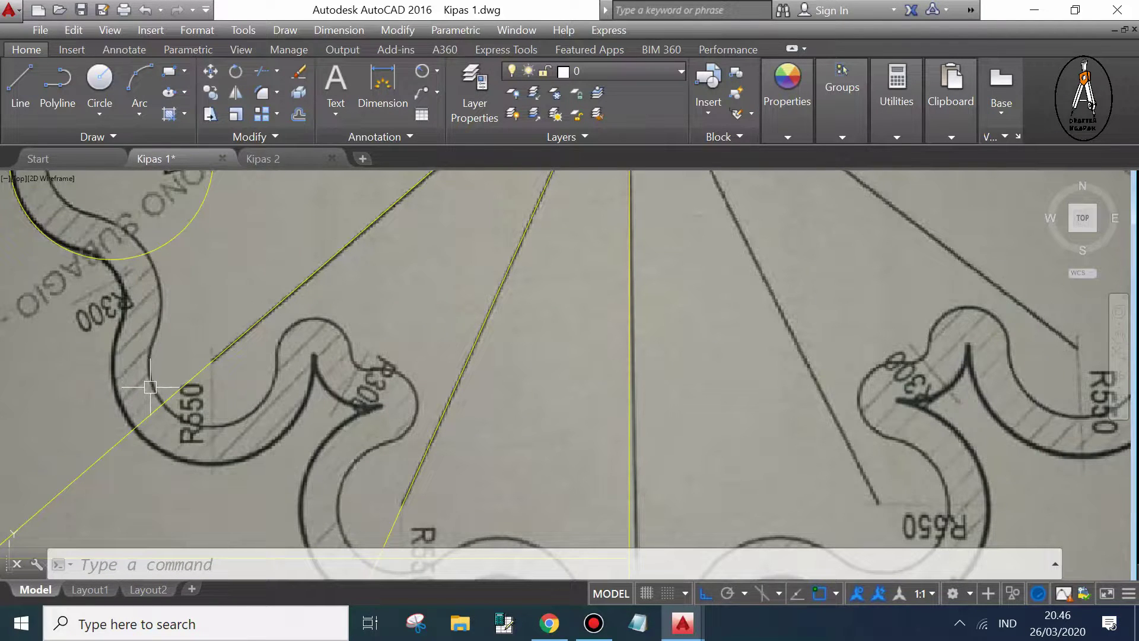
pyautogui.scroll(-3, 148, 384)
pyautogui.scroll(-2, 169, 379)
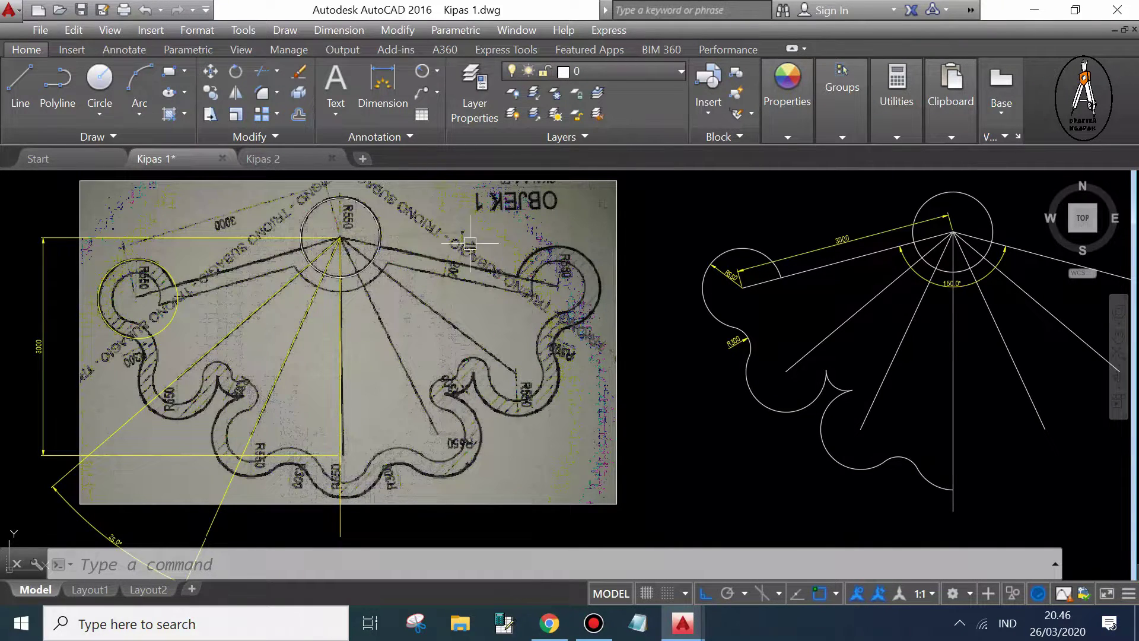
pyautogui.scroll(5, 458, 243)
pyautogui.scroll(-2, 465, 320)
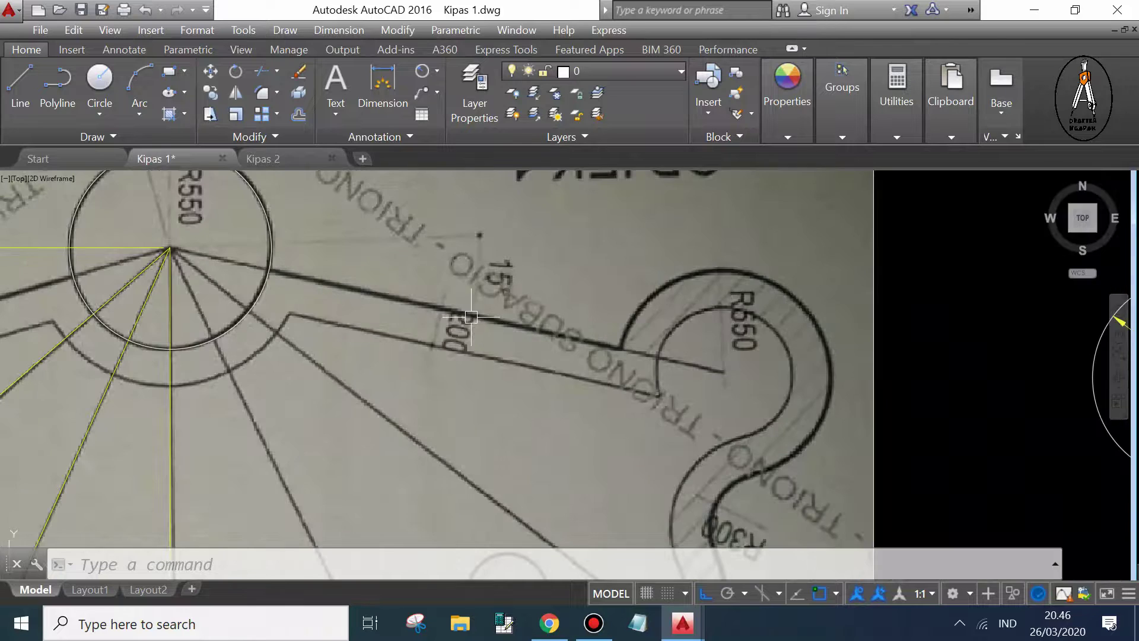
pyautogui.scroll(-7, 729, 338)
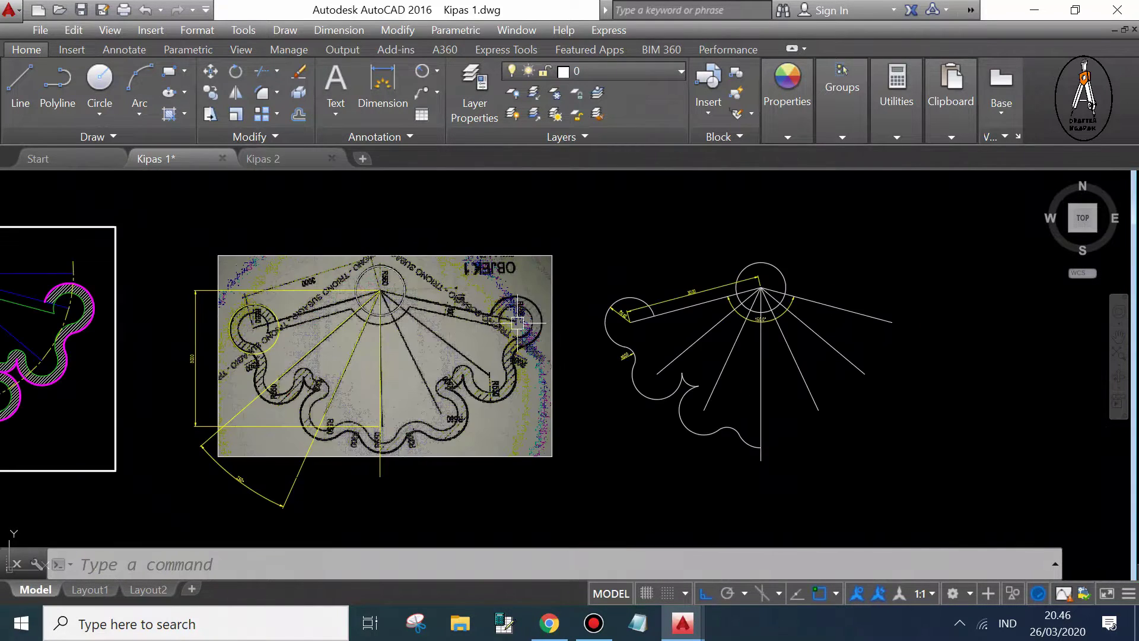
pyautogui.scroll(3, 766, 366)
pyautogui.click(603, 416)
pyautogui.press('Escape')
pyautogui.moveTo(719, 381); pyautogui.dragTo(649, 361, button='middle')
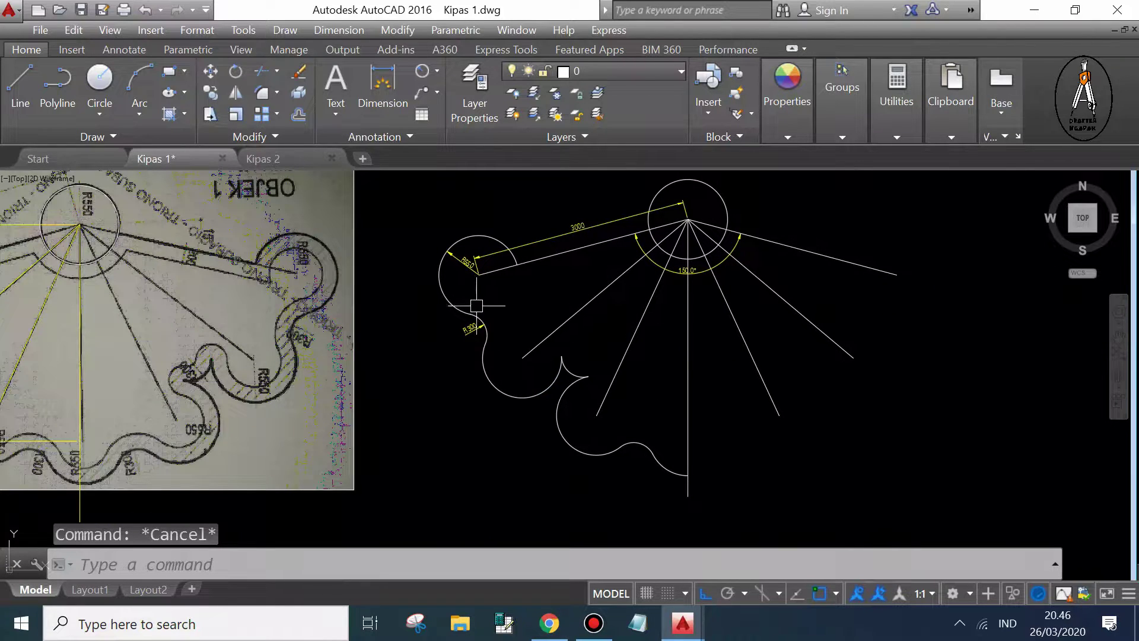
pyautogui.scroll(2, 522, 284)
pyautogui.scroll(-2, 544, 284)
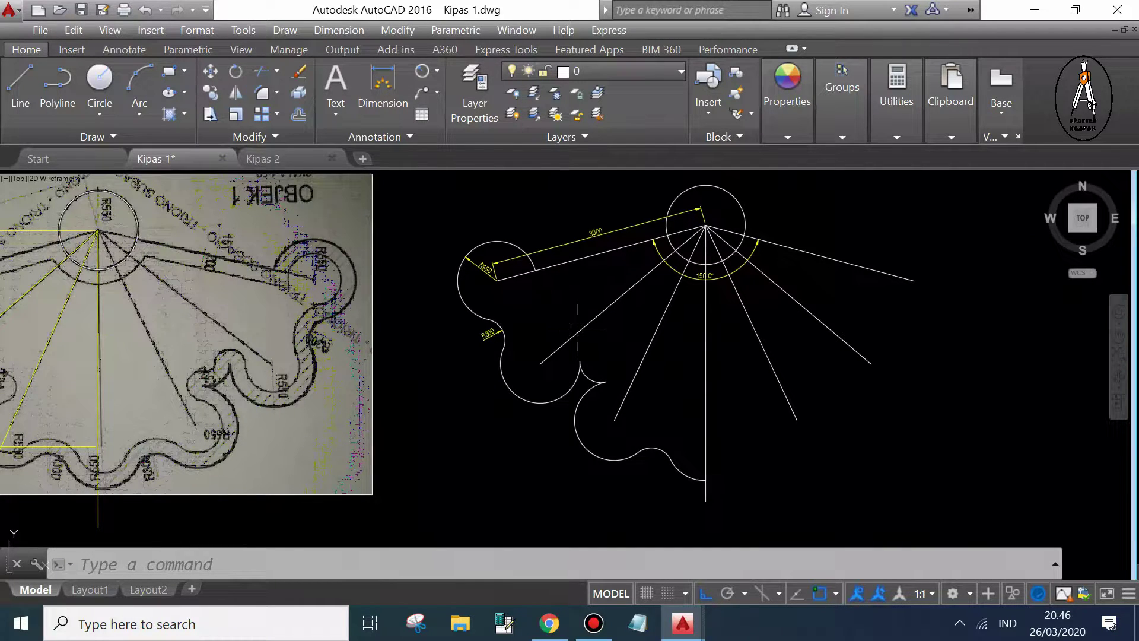
pyautogui.write('o')
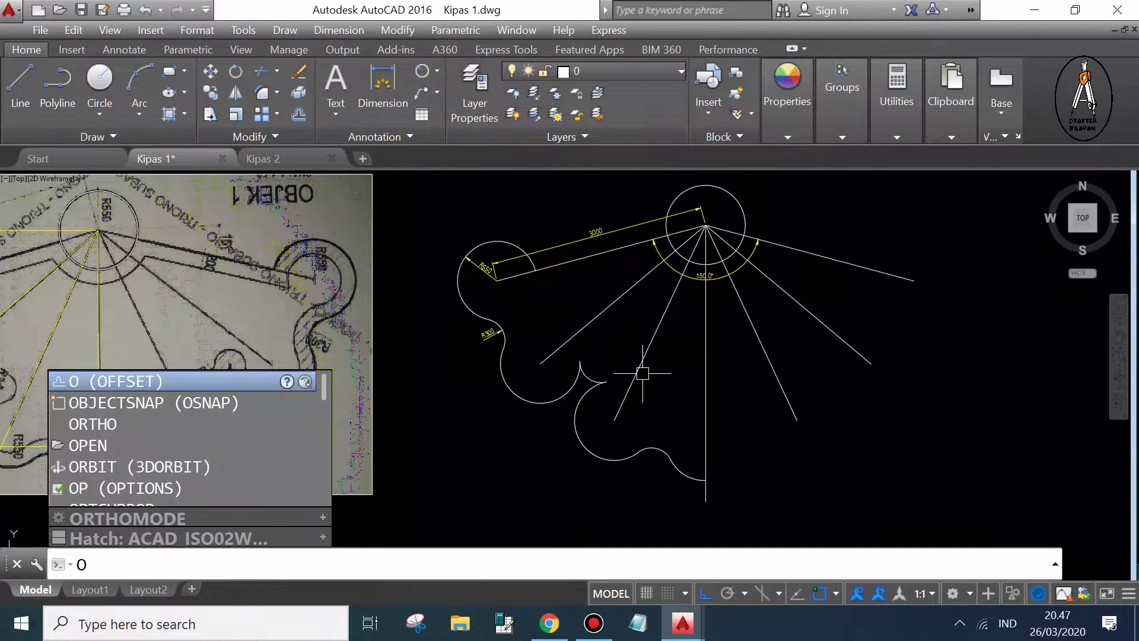
pyautogui.press('Return')
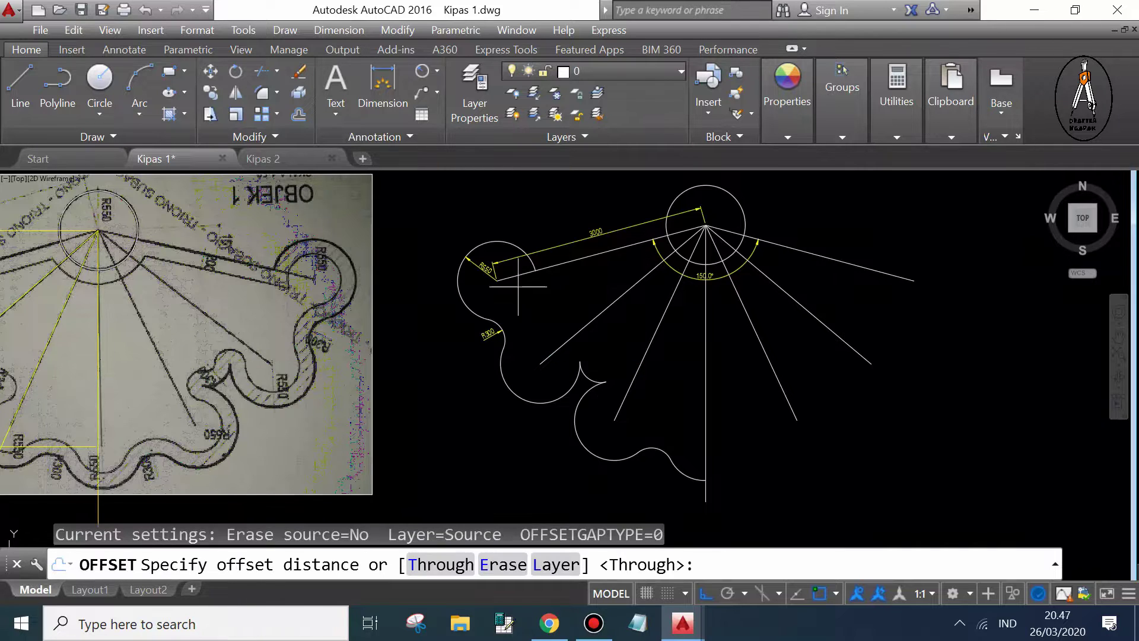
pyautogui.press('Escape')
pyautogui.press('Escape')
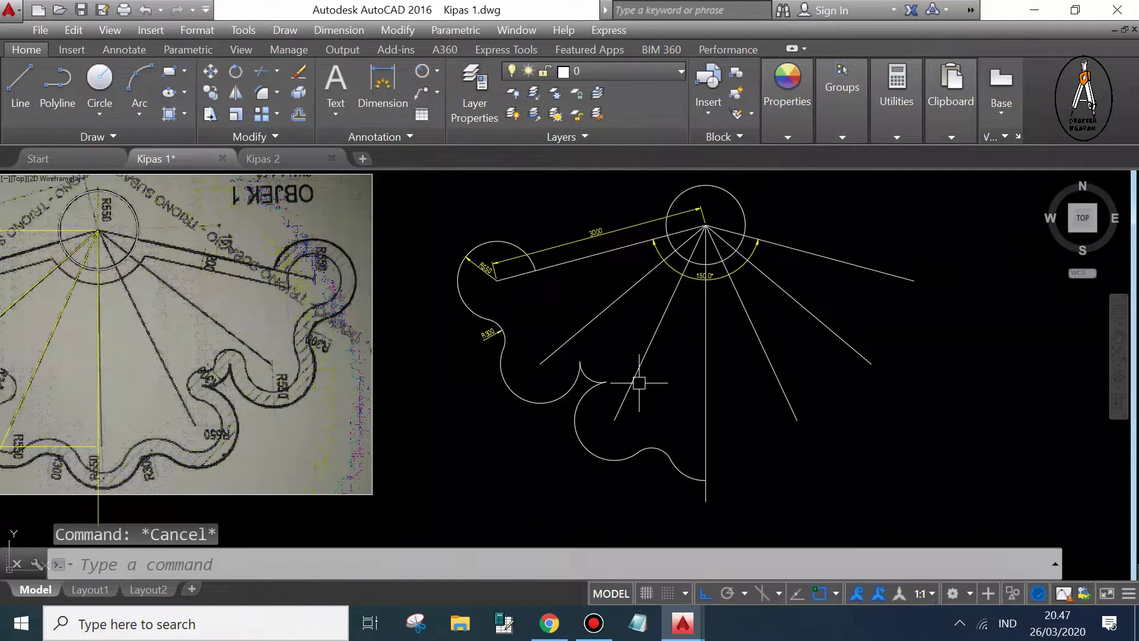
# - Offset the upper-left spoke line by 200 toward the inside of the fan
pyautogui.write('o')
pyautogui.press('Return')
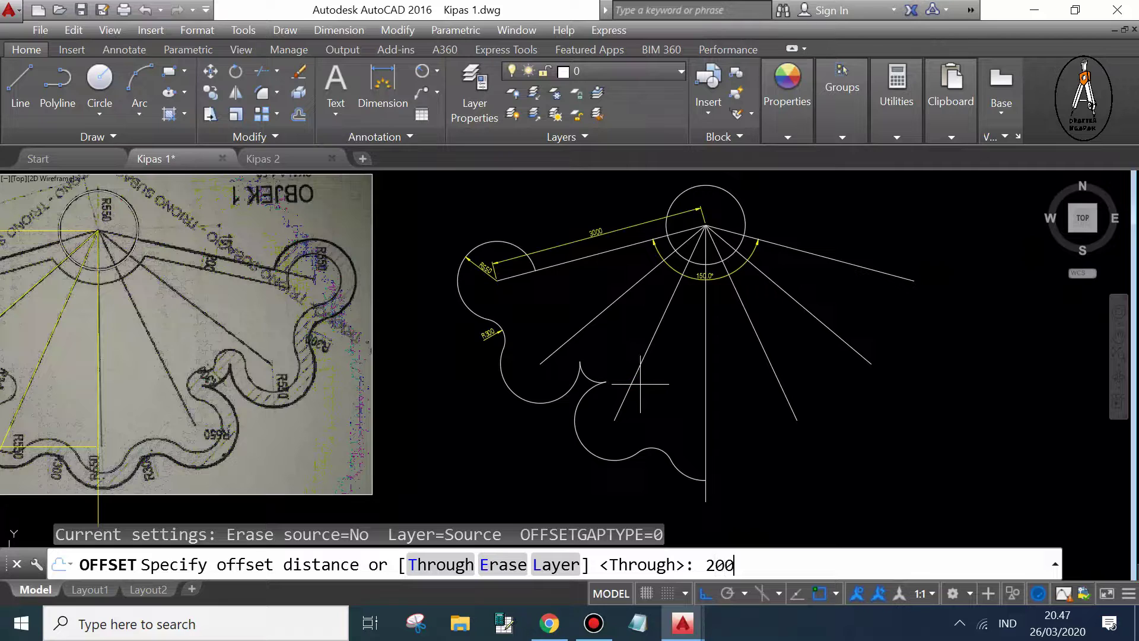
pyautogui.write('200')
pyautogui.press('Return')
pyautogui.click(498, 248)
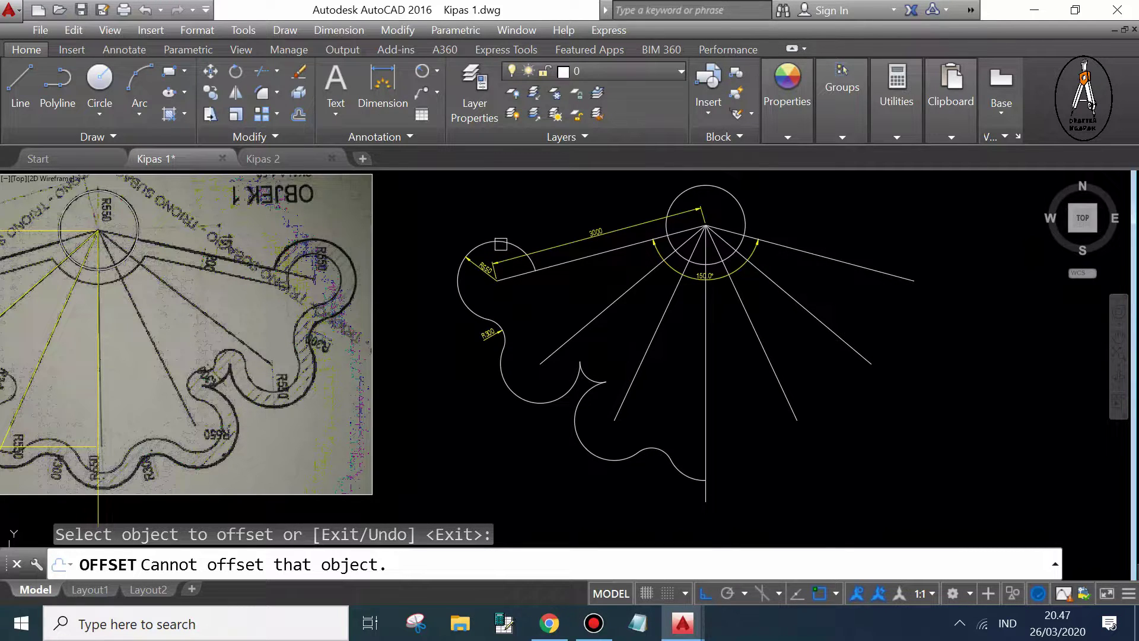
pyautogui.scroll(2, 503, 245)
pyautogui.click(593, 278)
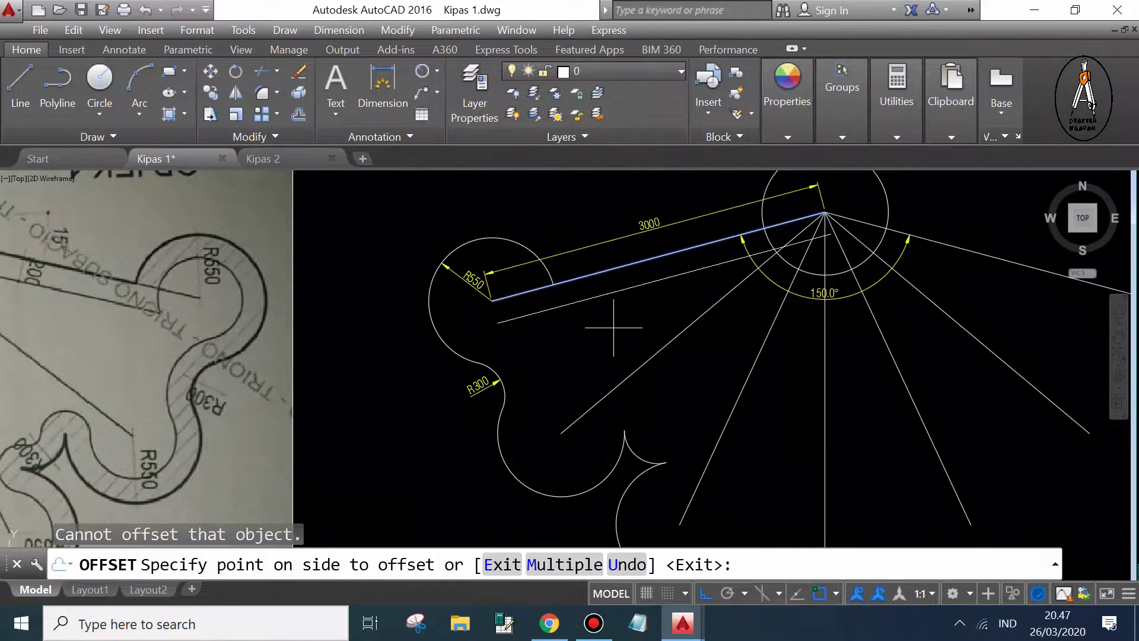
pyautogui.click(610, 325)
# - Offset the large upper-left arc, its connecting arc and the next large arc inward by 200, and undo all the offsets
pyautogui.click(452, 344)
pyautogui.click(497, 337)
pyautogui.click(494, 369)
pyautogui.click(563, 350)
pyautogui.click(518, 469)
pyautogui.click(591, 452)
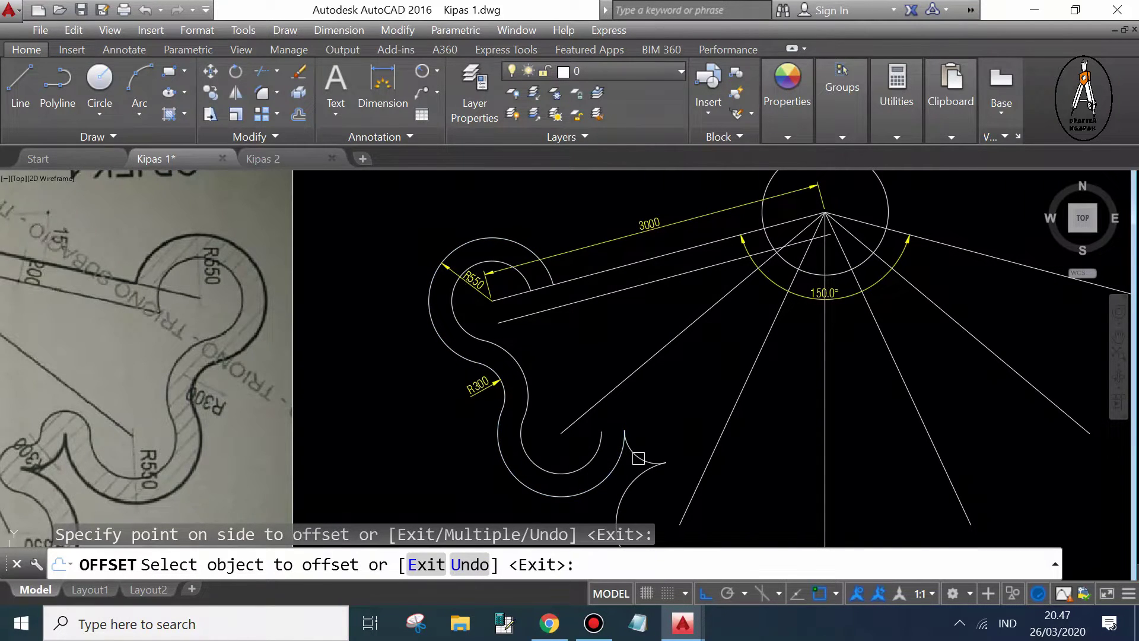
pyautogui.scroll(-2, 611, 356)
pyautogui.press('Escape')
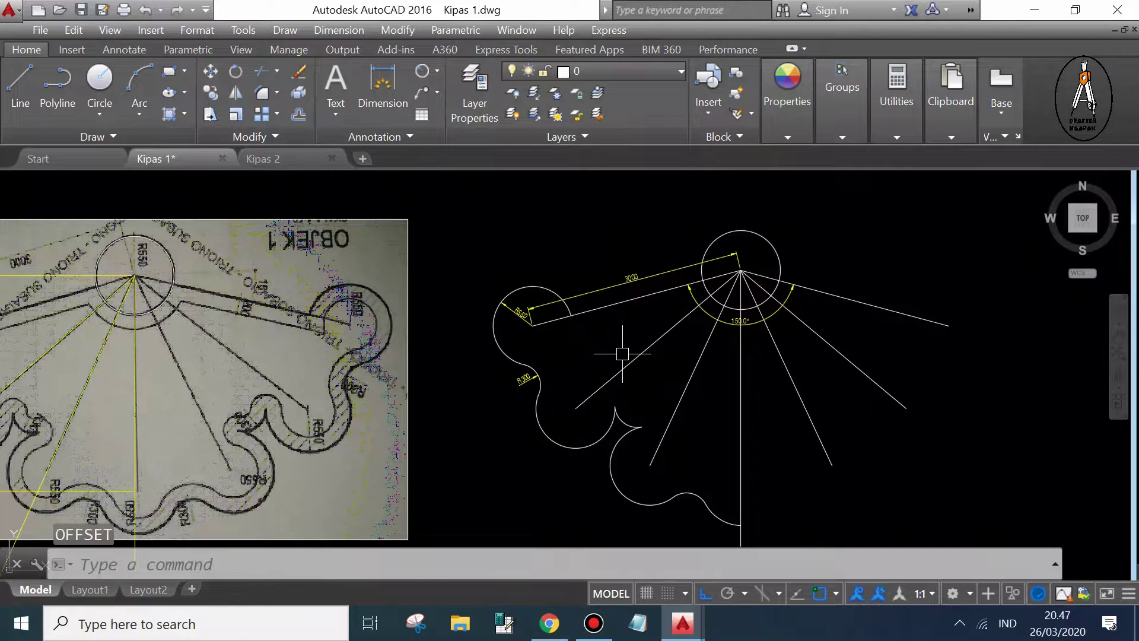
pyautogui.moveTo(648, 371); pyautogui.dragTo(635, 332, button='middle')
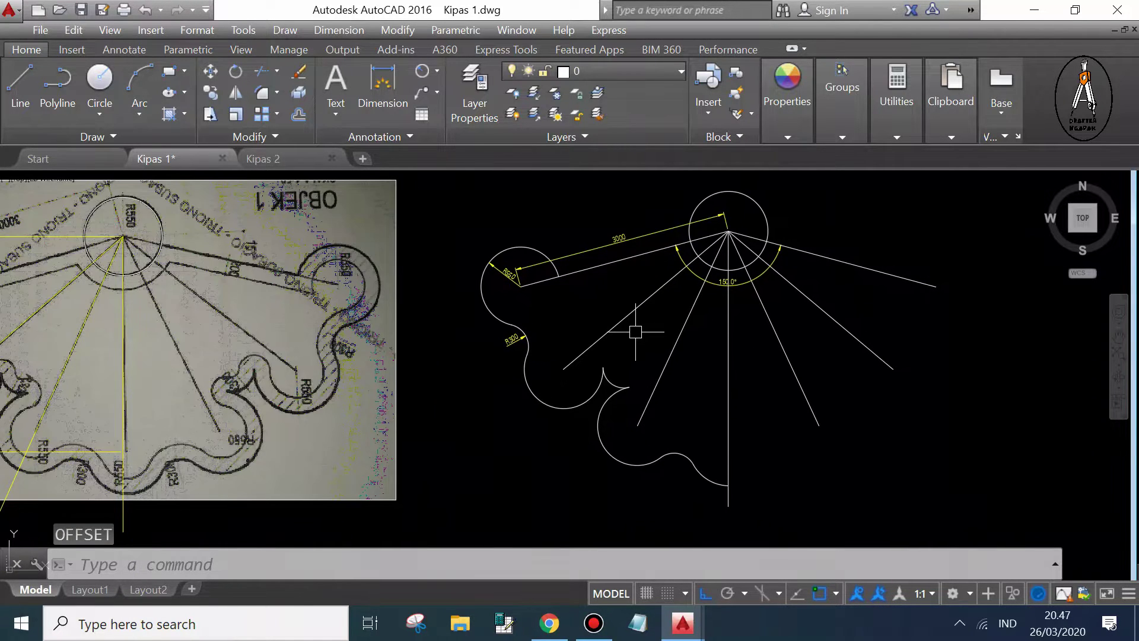
pyautogui.press('Escape')
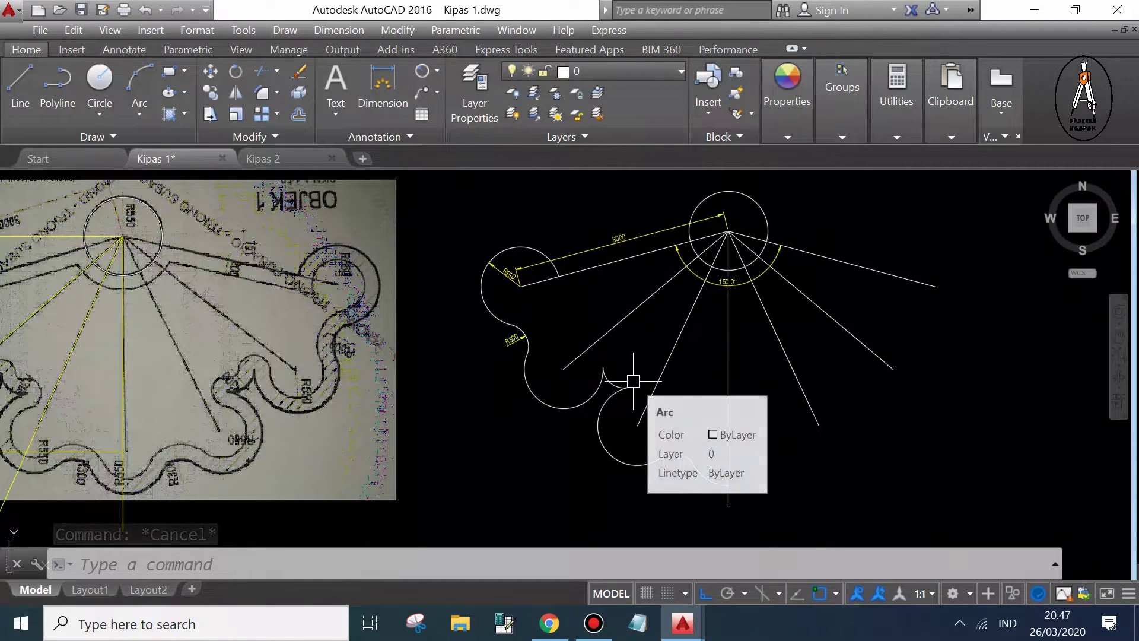
# - Join all arcs of the scalloped outline into a single object
pyautogui.write('J')
pyautogui.press('Return')
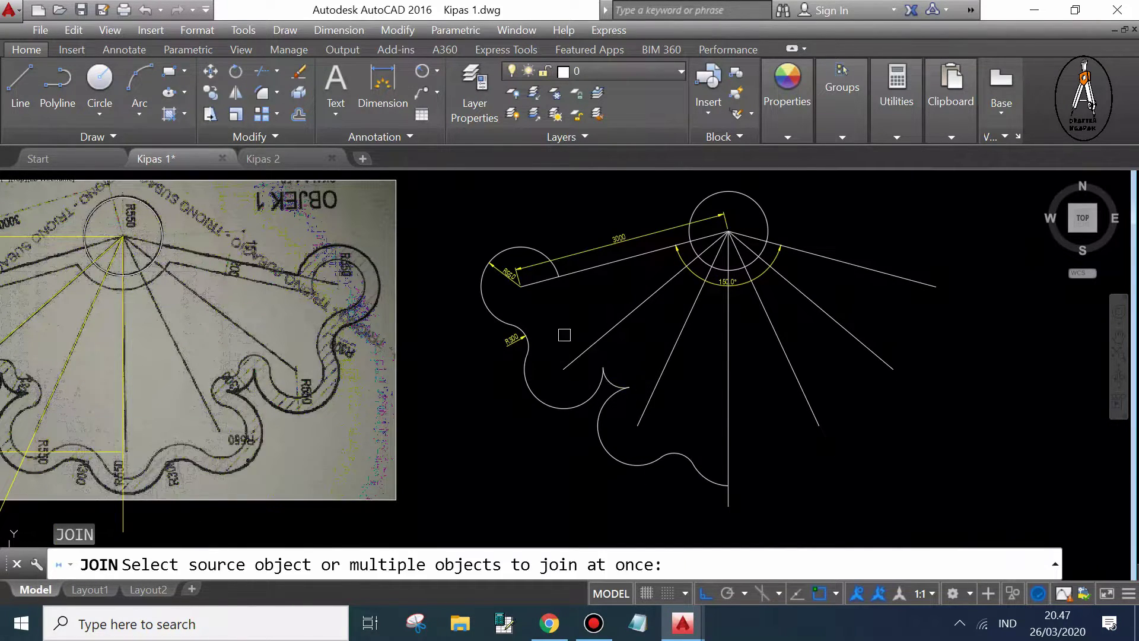
pyautogui.click(454, 223)
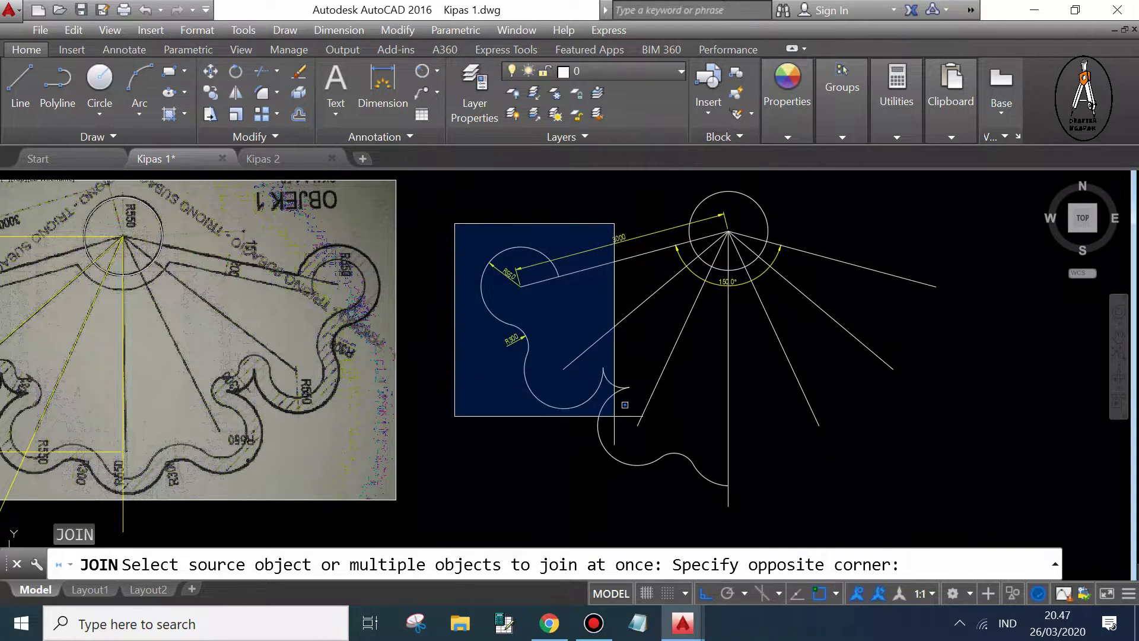
pyautogui.click(742, 485)
pyautogui.press('Return')
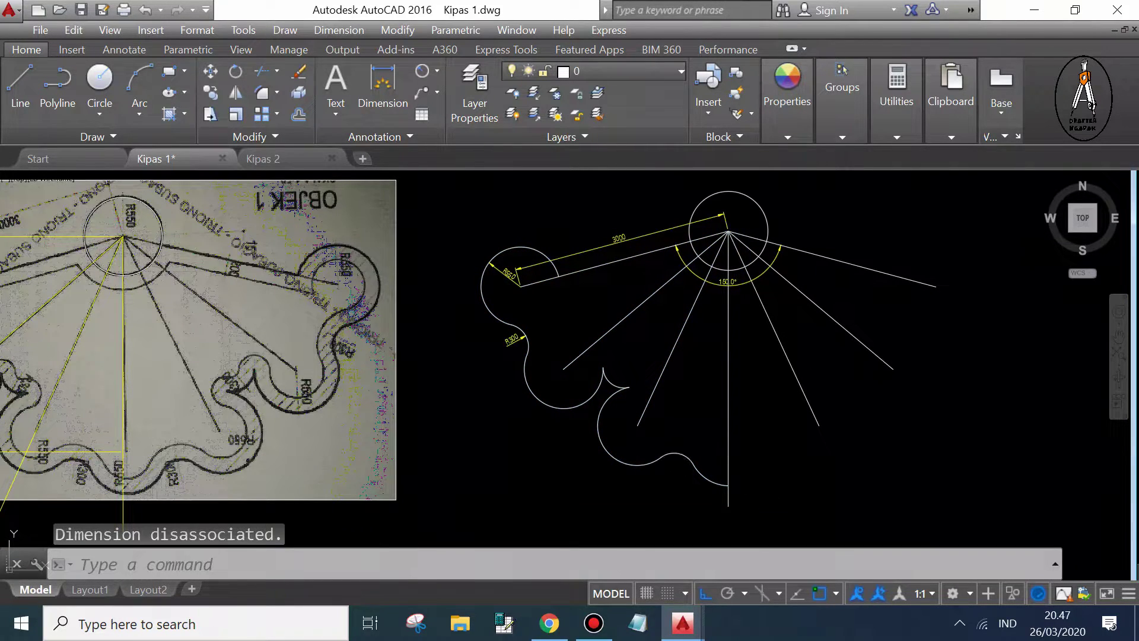
# - Check that the scalloped outline is one object by selecting and deleting it, and undo the deletion
pyautogui.click(645, 459)
pyautogui.scroll(4, 578, 380)
pyautogui.scroll(-3, 585, 386)
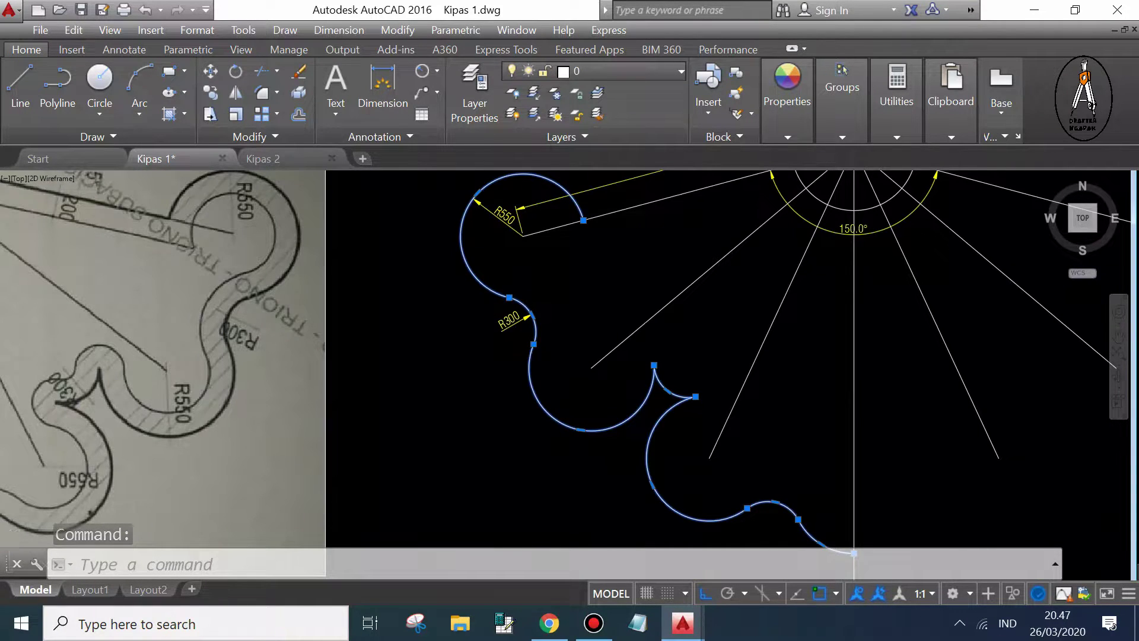
pyautogui.scroll(-3, 579, 363)
pyautogui.press('Delete')
pyautogui.write('U')
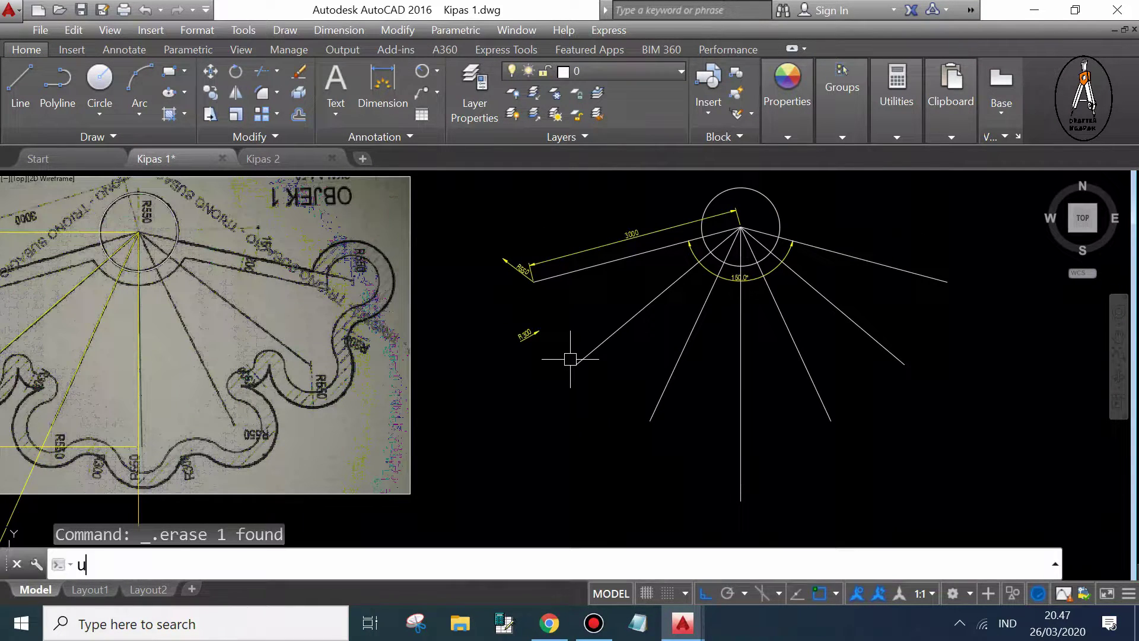
pyautogui.press('Return')
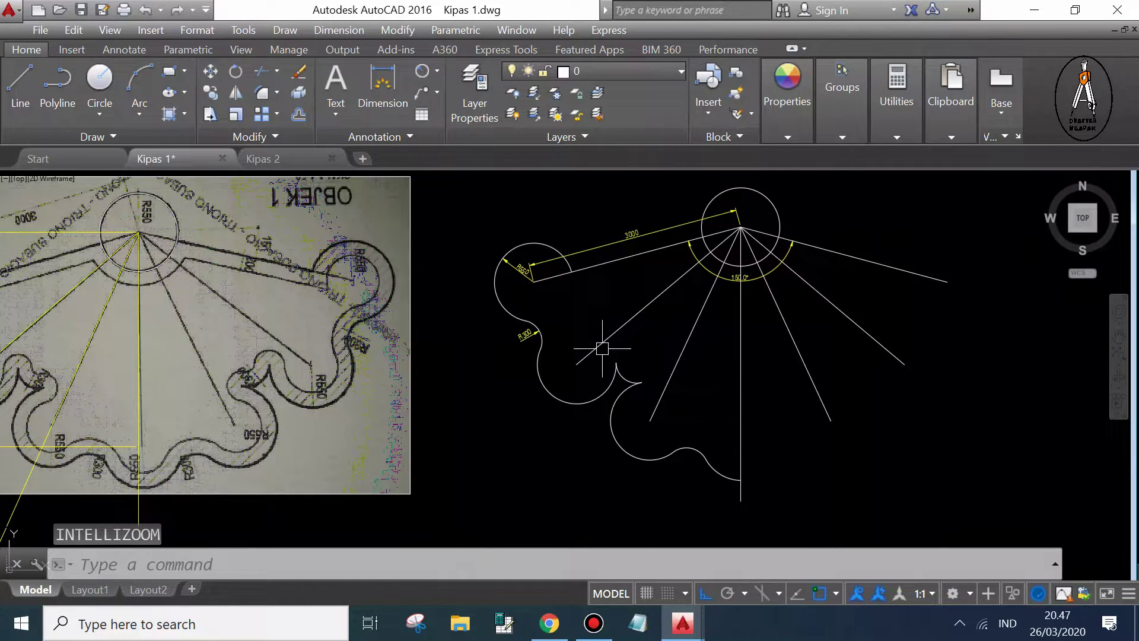
# - Offset the joined scalloped outline and the upper-left spoke line by 200 toward the inside of the fan
pyautogui.moveTo(610, 346); pyautogui.dragTo(700, 339, button='middle')
pyautogui.write('O')
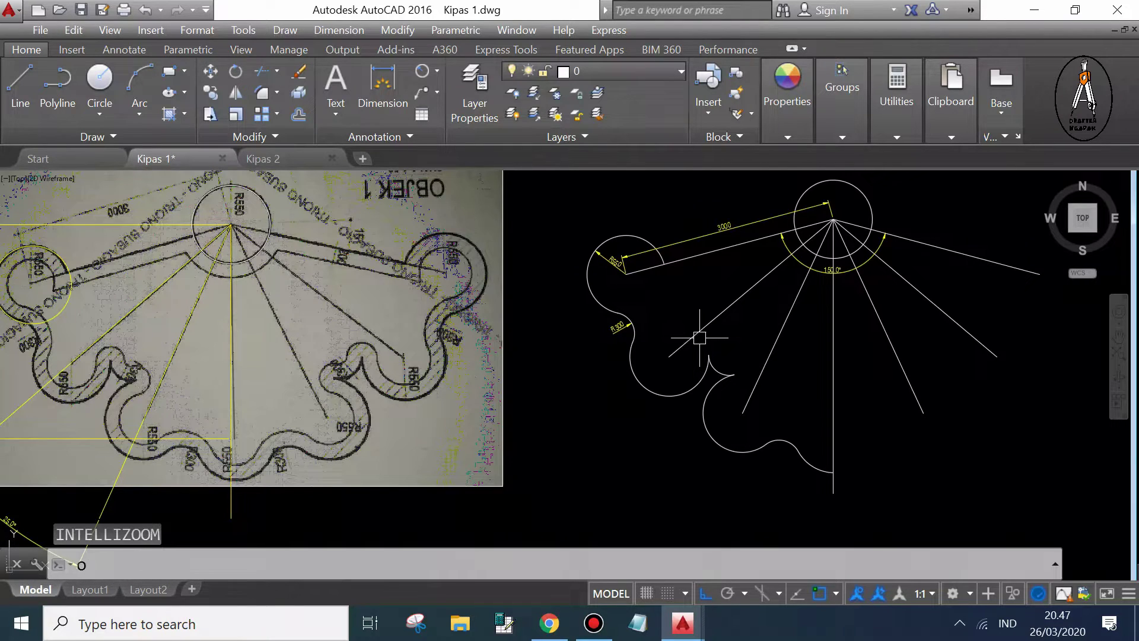
pyautogui.press('Return')
pyautogui.press('Return')
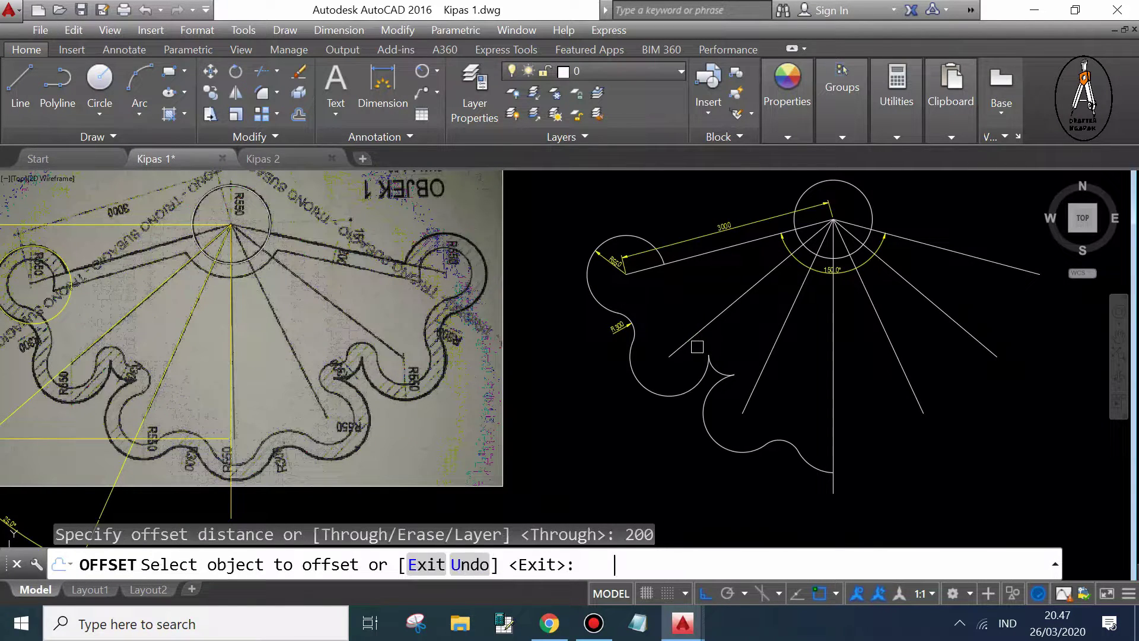
pyautogui.moveTo(580, 316); pyautogui.dragTo(673, 322, button='middle')
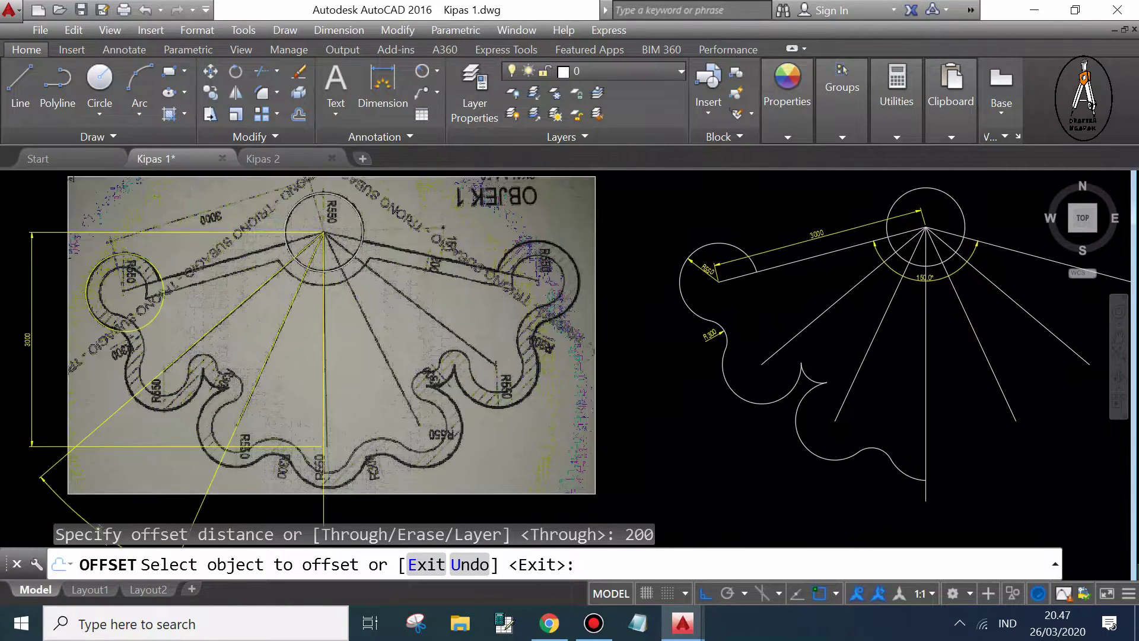
pyautogui.scroll(2, 139, 290)
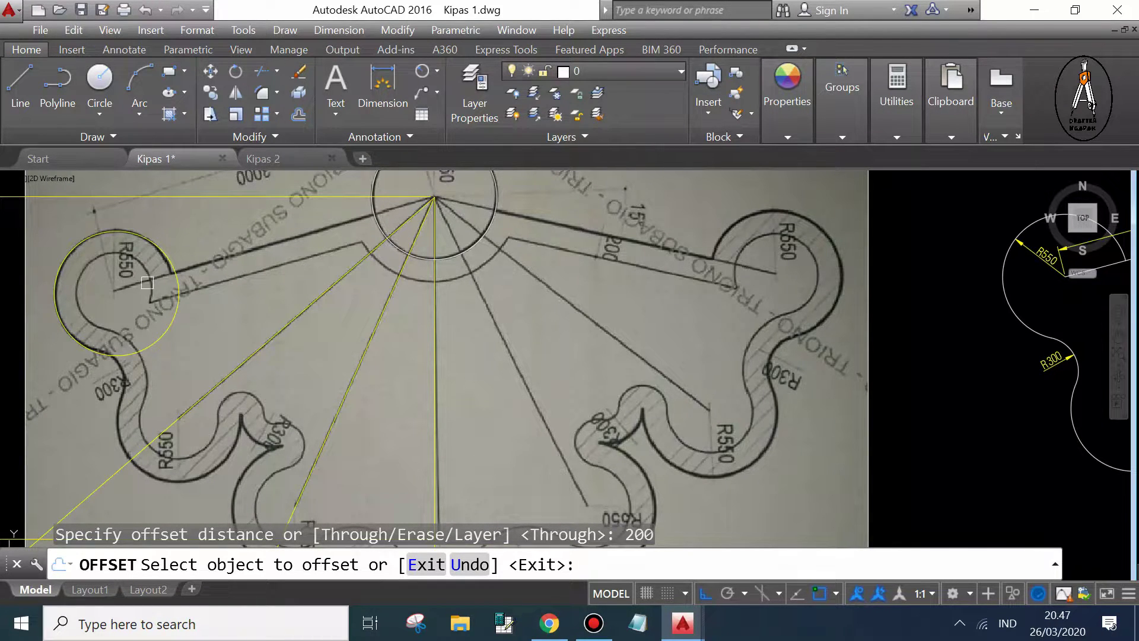
pyautogui.scroll(-4, 145, 286)
pyautogui.scroll(4, 616, 335)
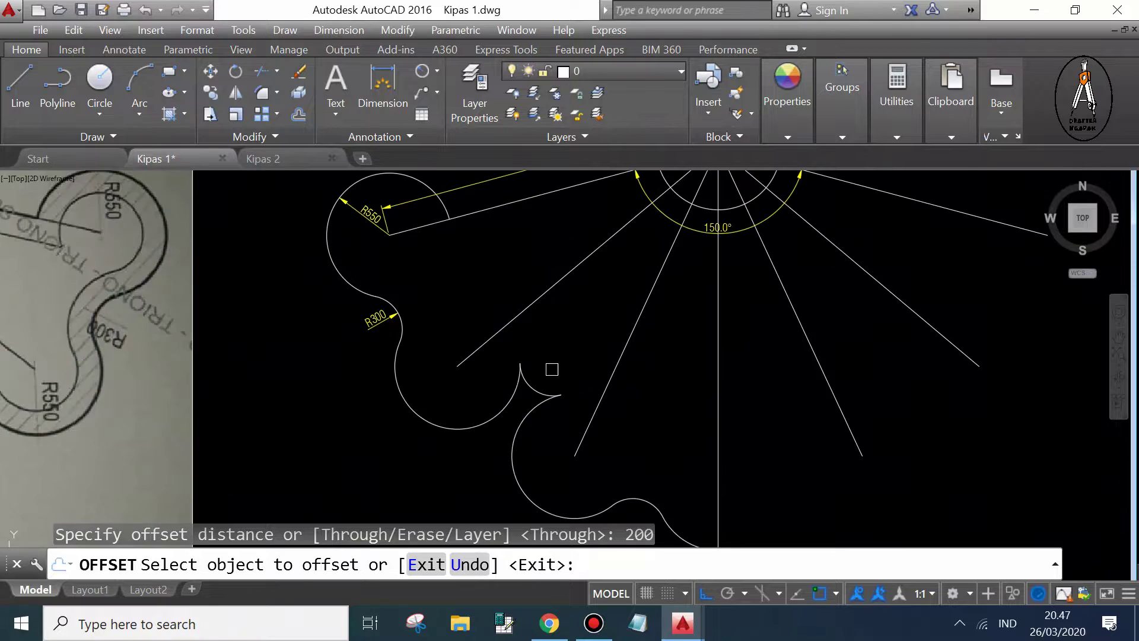
pyautogui.click(491, 212)
pyautogui.click(355, 276)
pyautogui.click(403, 254)
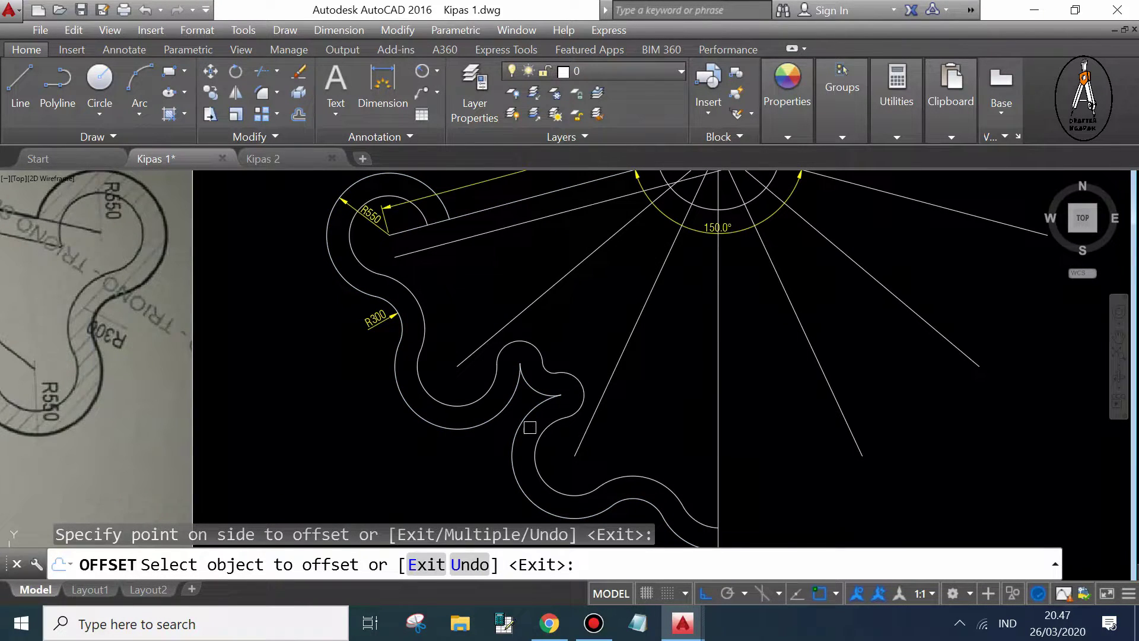
# - Compare the inner outline and offset spoke line near the upper-left scallop with the reference image
pyautogui.scroll(-2, 527, 325)
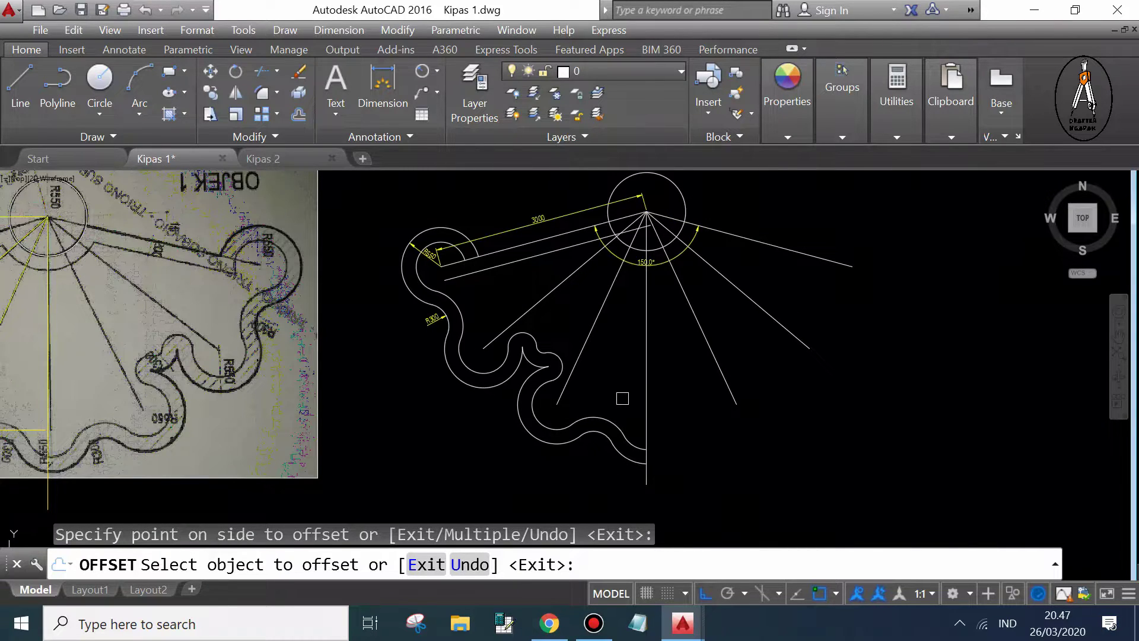
pyautogui.moveTo(545, 350); pyautogui.dragTo(725, 347, button='middle')
pyautogui.scroll(2, 653, 237)
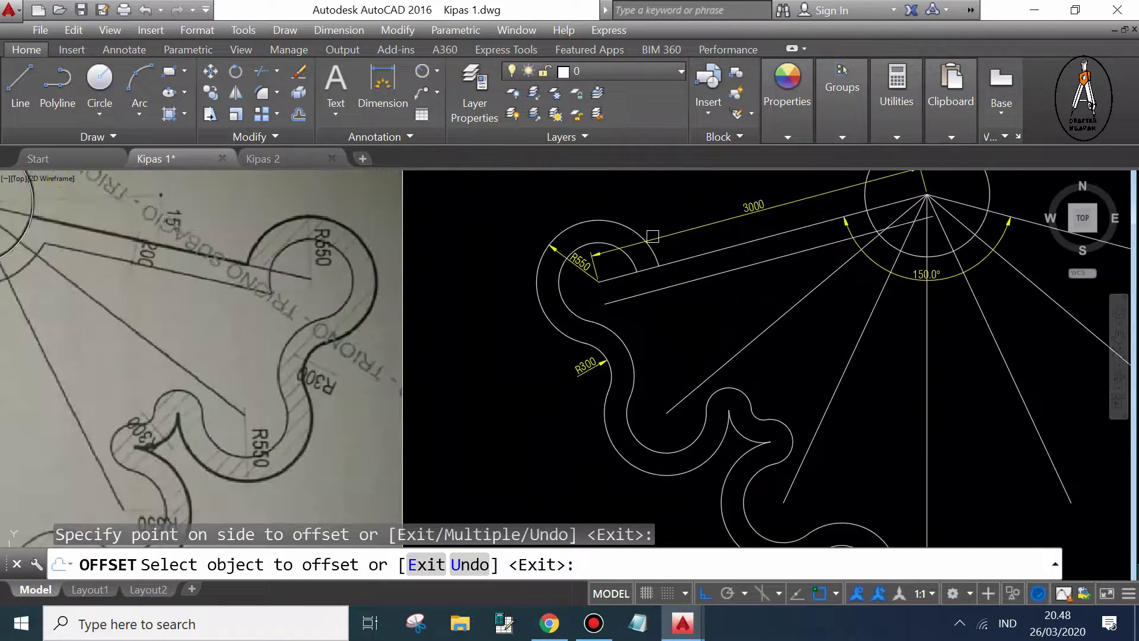
pyautogui.moveTo(653, 237); pyautogui.dragTo(706, 275, button='middle')
pyautogui.scroll(-2, 705, 275)
pyautogui.scroll(4, 88, 295)
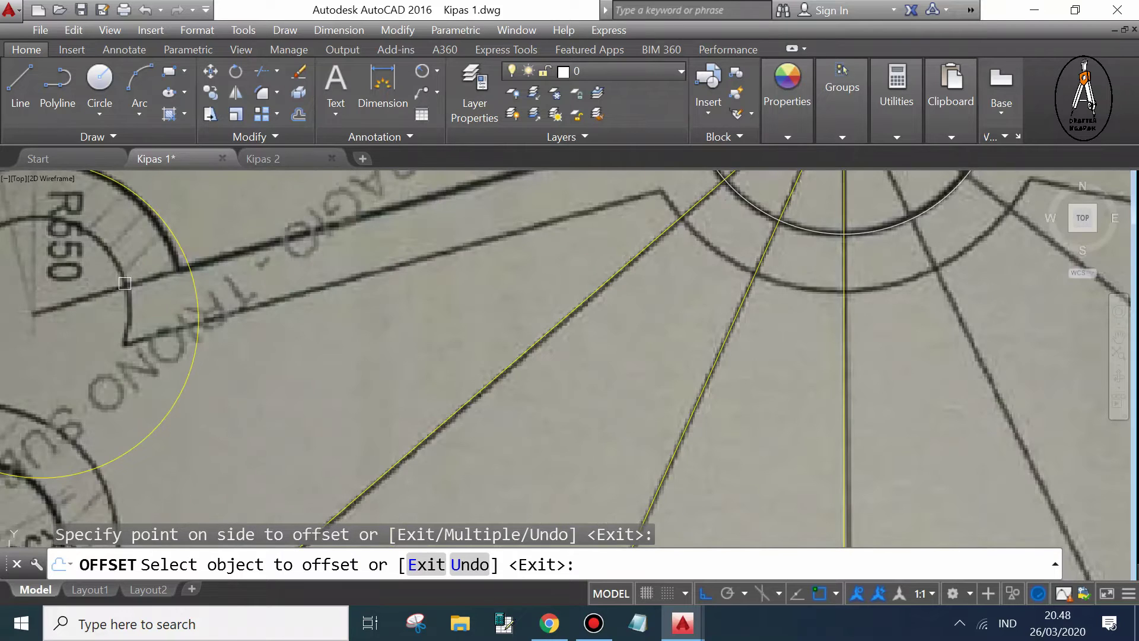
pyautogui.scroll(-5, 157, 323)
pyautogui.press('Escape')
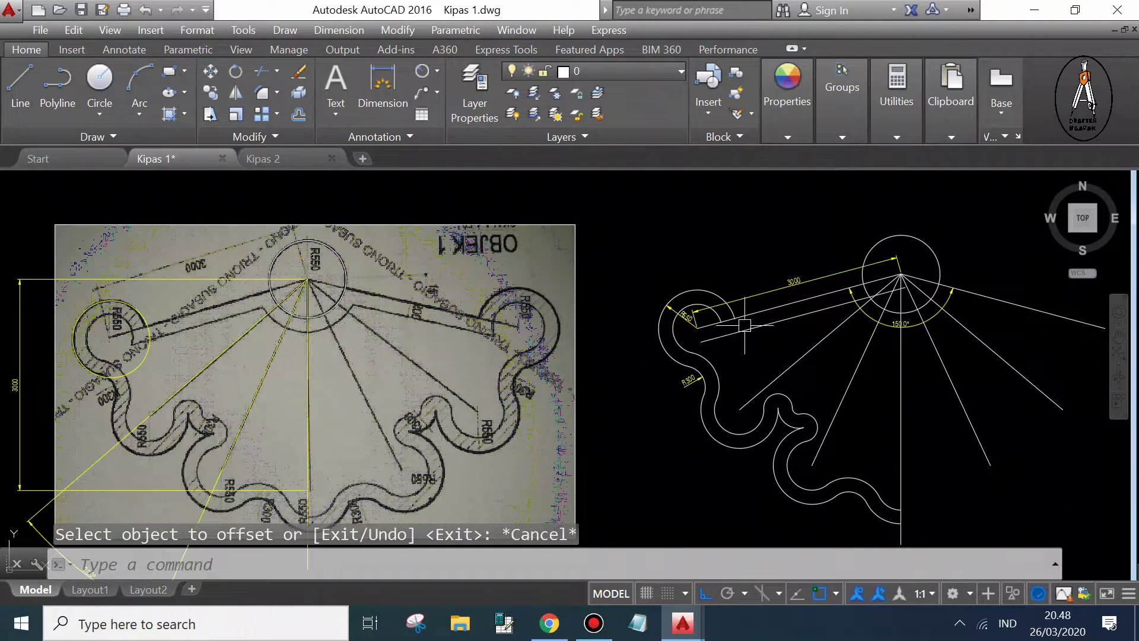
# - Extend the inner scalloped outline at the upper-left arc to meet the offset spoke line
pyautogui.scroll(5, 735, 341)
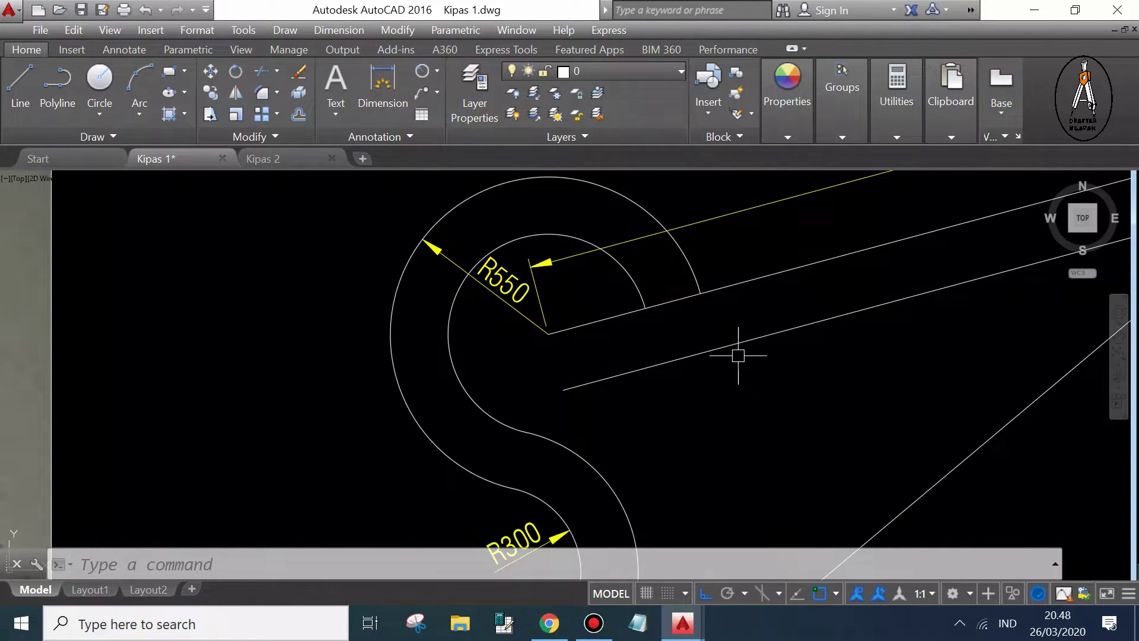
pyautogui.write('e')
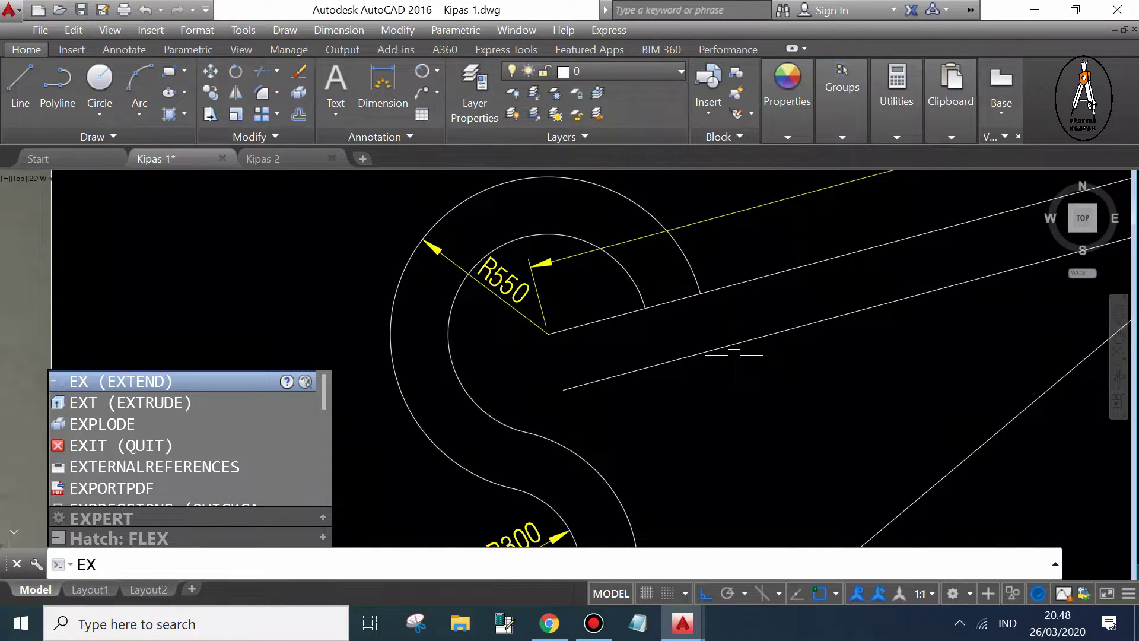
pyautogui.click(168, 381)
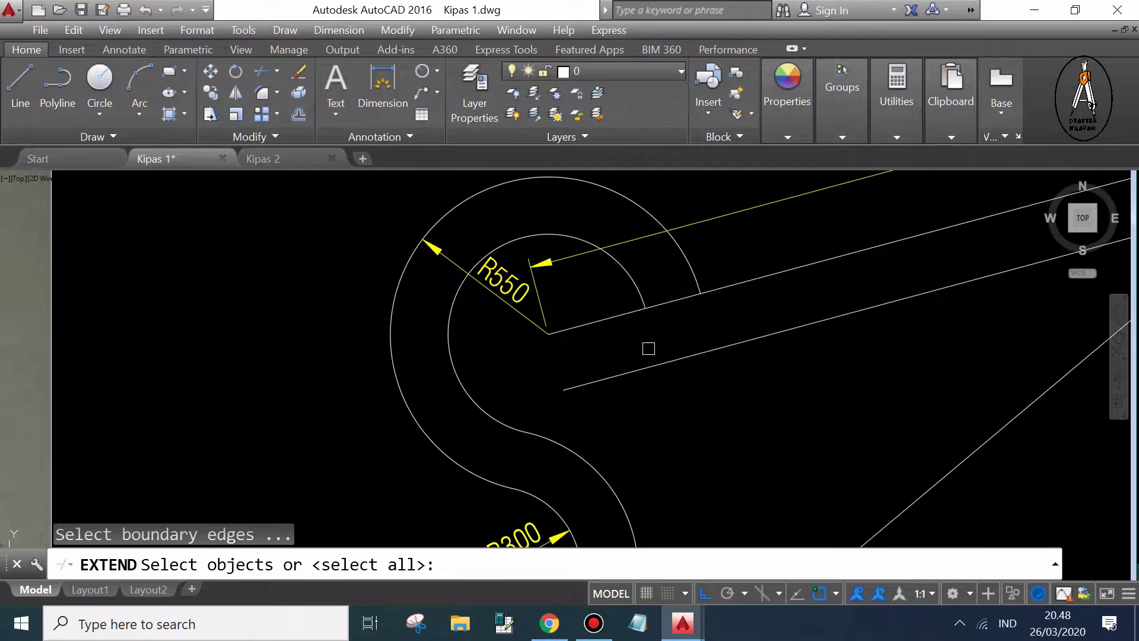
pyautogui.click(654, 364)
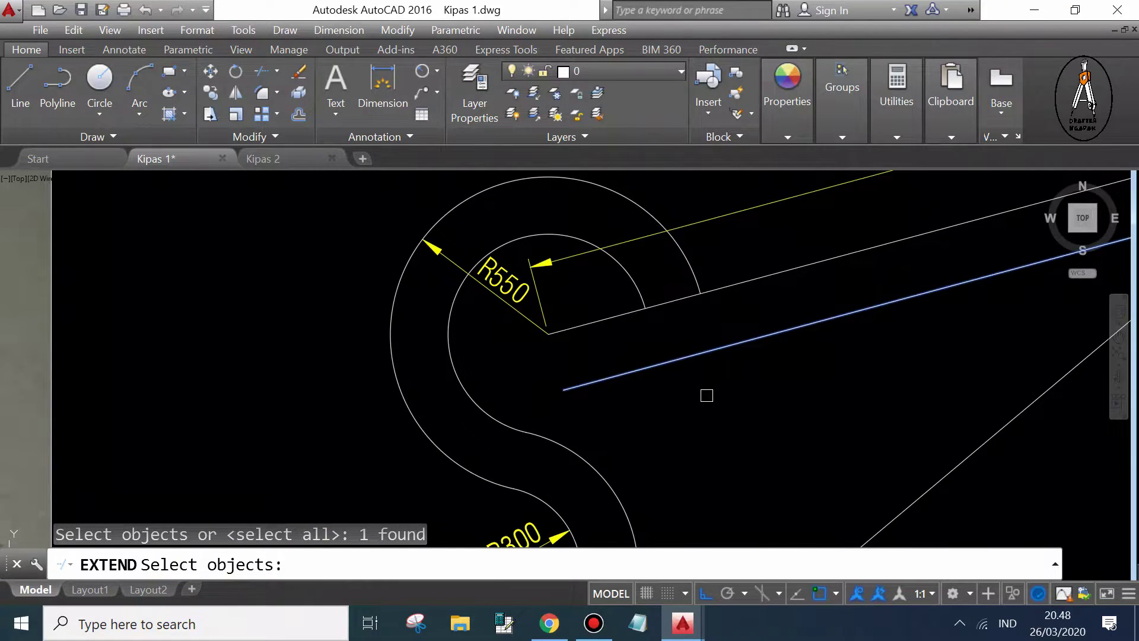
pyautogui.press('Return')
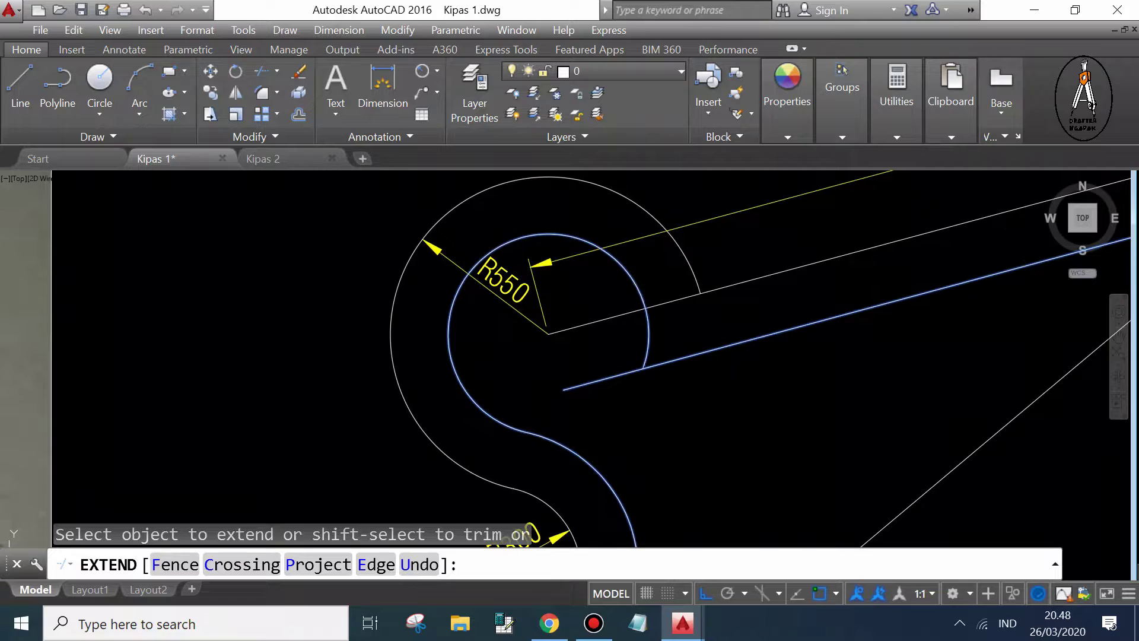
pyautogui.press('Return')
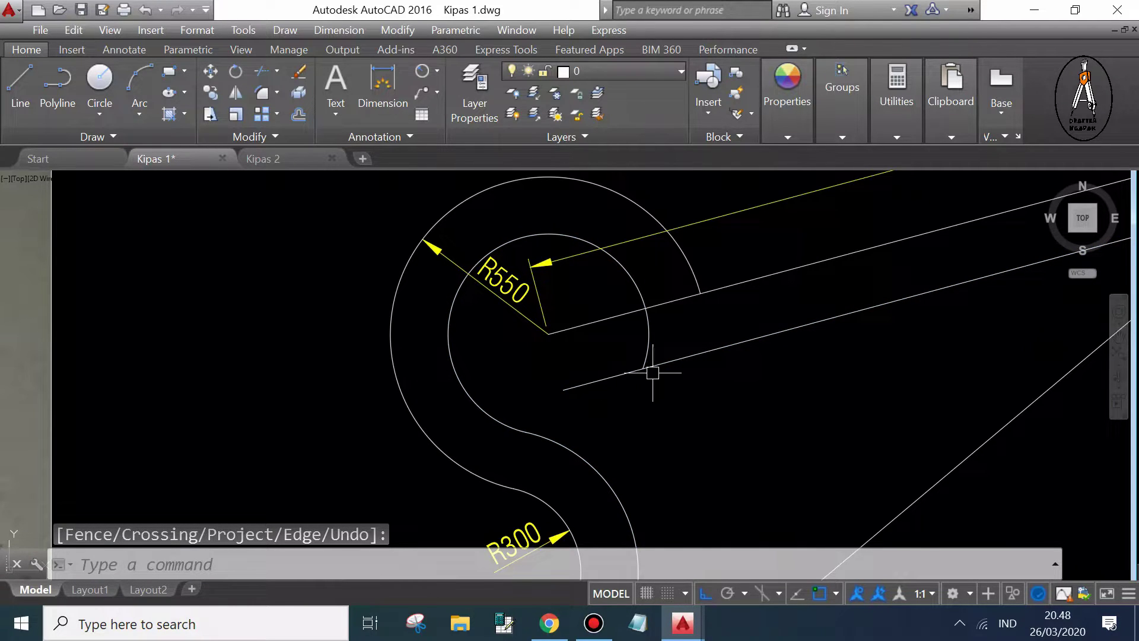
# - Trim the end of the offset spoke line that projects past the inner scalloped outline
pyautogui.write('tr')
pyautogui.press('Return')
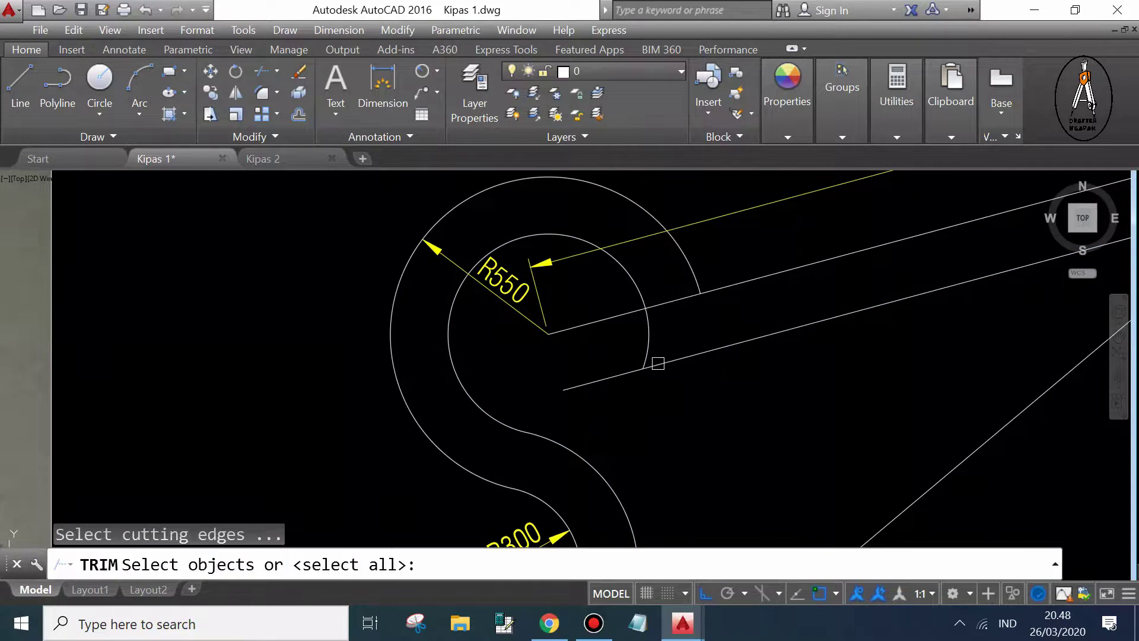
pyautogui.click(646, 346)
pyautogui.press('Return')
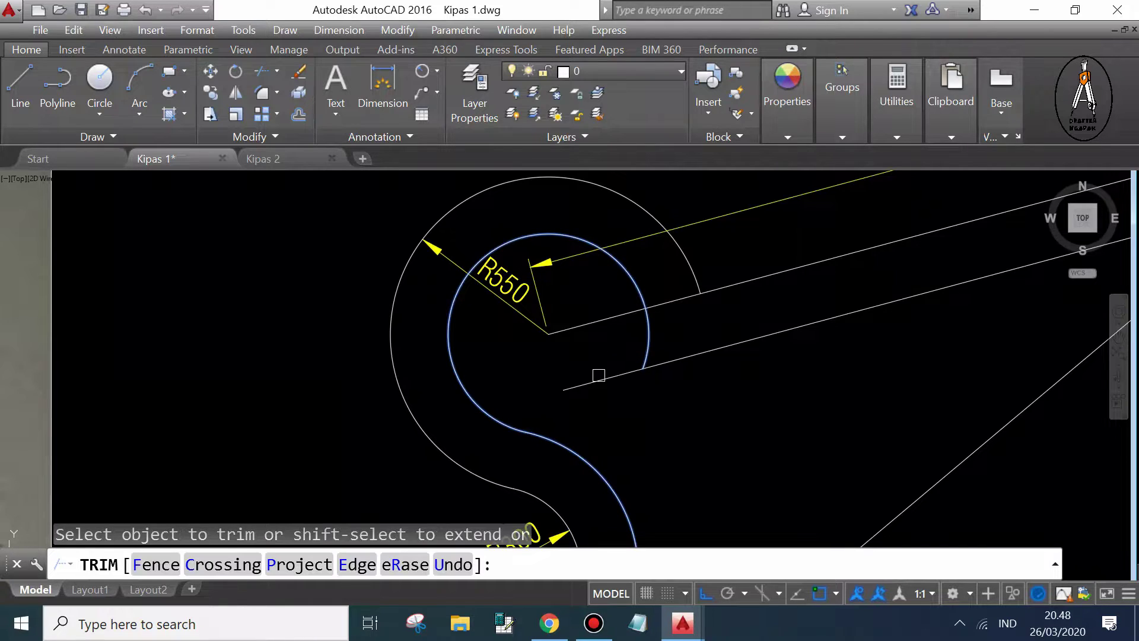
# - Offset the hub circle outward by 200 and delete the 150° angular dimension
pyautogui.scroll(-3, 611, 348)
pyautogui.scroll(-3, 465, 409)
pyautogui.moveTo(706, 372); pyautogui.dragTo(752, 373, button='middle')
pyautogui.moveTo(557, 378)
pyautogui.mouseDown(button='middle')
pyautogui.moveTo(619, 338)
pyautogui.moveTo(681, 348)
pyautogui.moveTo(717, 331)
pyautogui.moveTo(693, 341)
pyautogui.mouseUp(button='middle')
pyautogui.scroll(2, 262, 259)
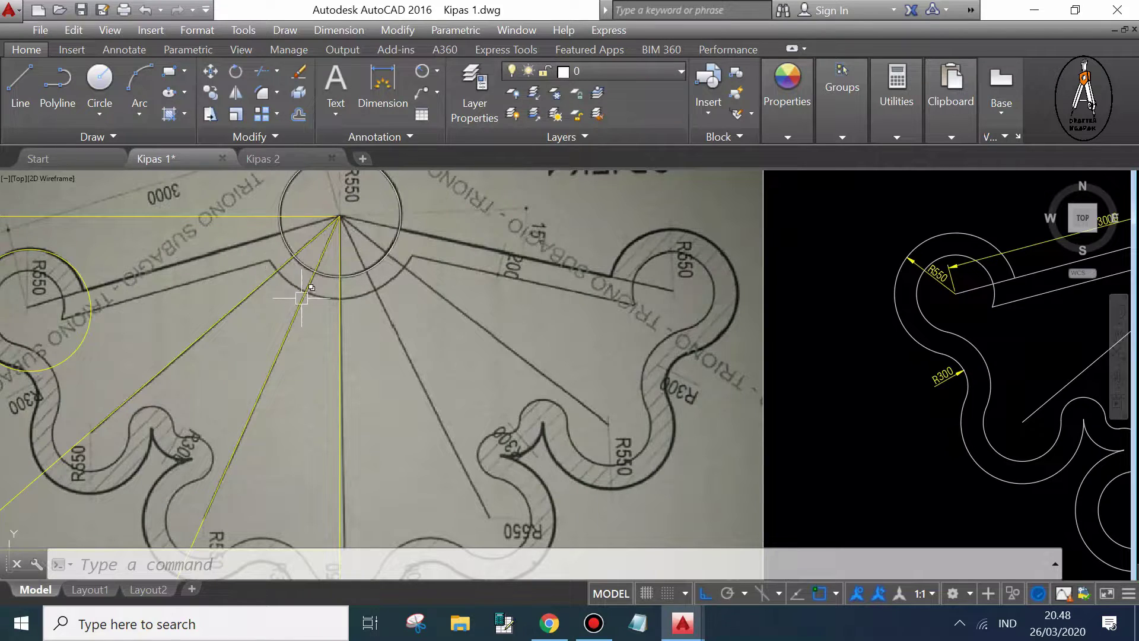
pyautogui.scroll(-2, 290, 276)
pyautogui.scroll(-2, 290, 276)
pyautogui.scroll(6, 689, 232)
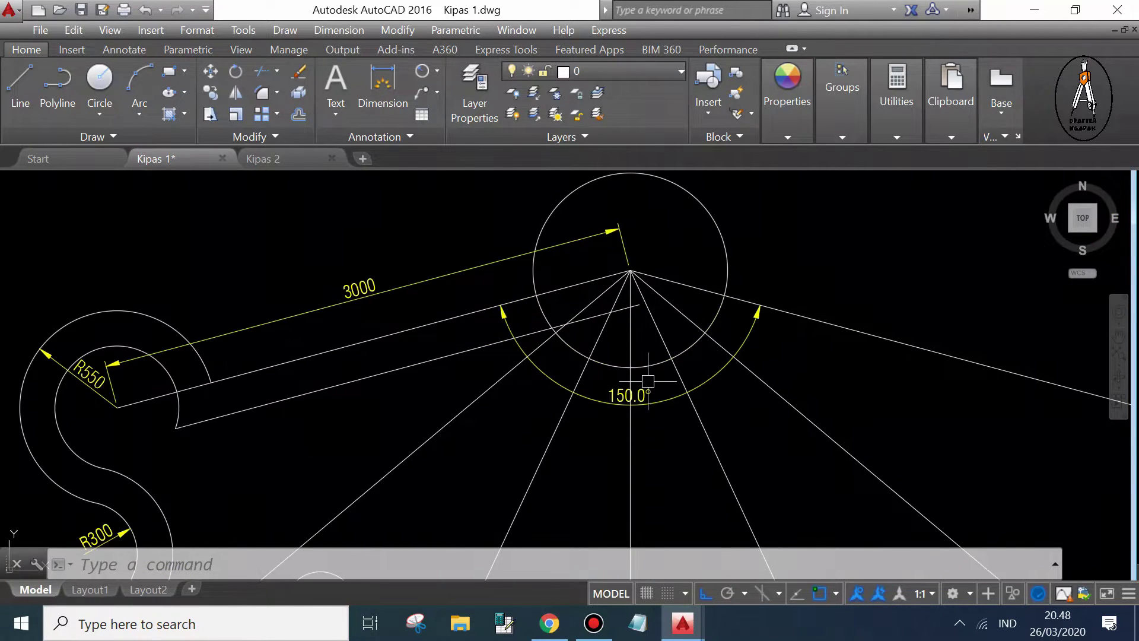
pyautogui.write('o')
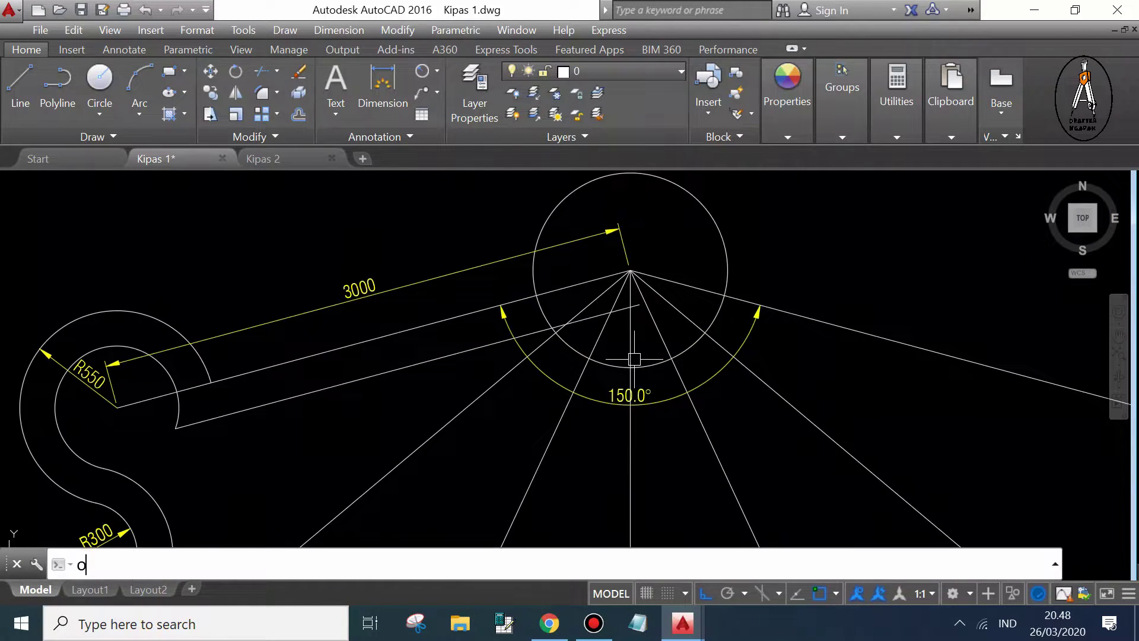
pyautogui.press('Return')
pyautogui.press('Return')
pyautogui.click(648, 365)
pyautogui.click(646, 393)
pyautogui.click(646, 394)
pyautogui.press('Escape')
pyautogui.press('Escape')
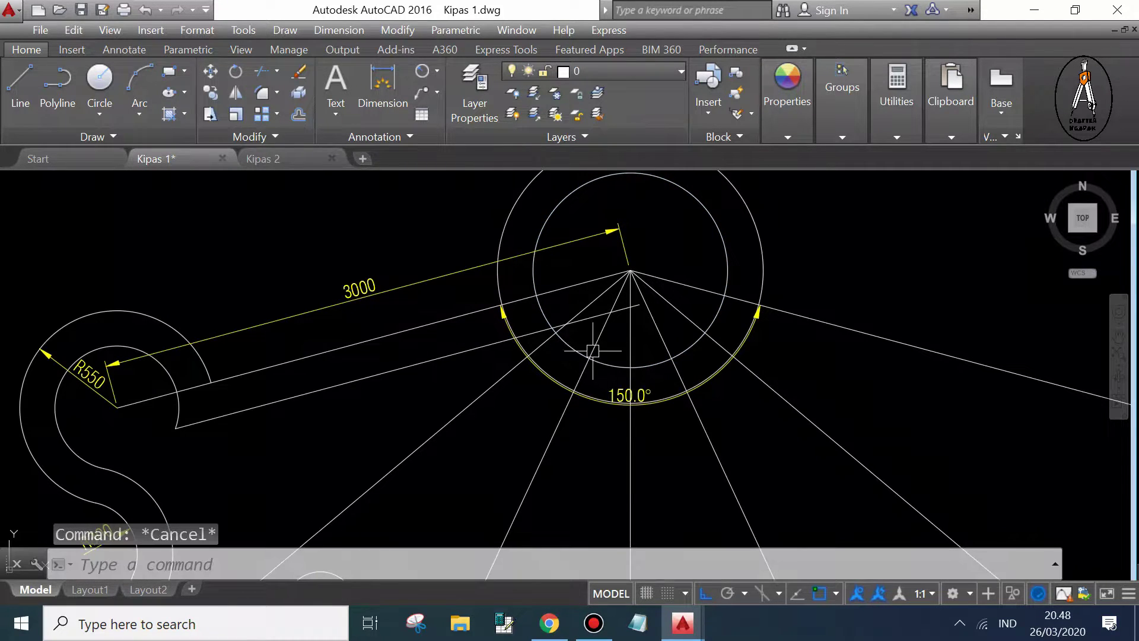
pyautogui.click(652, 402)
pyautogui.press('Delete')
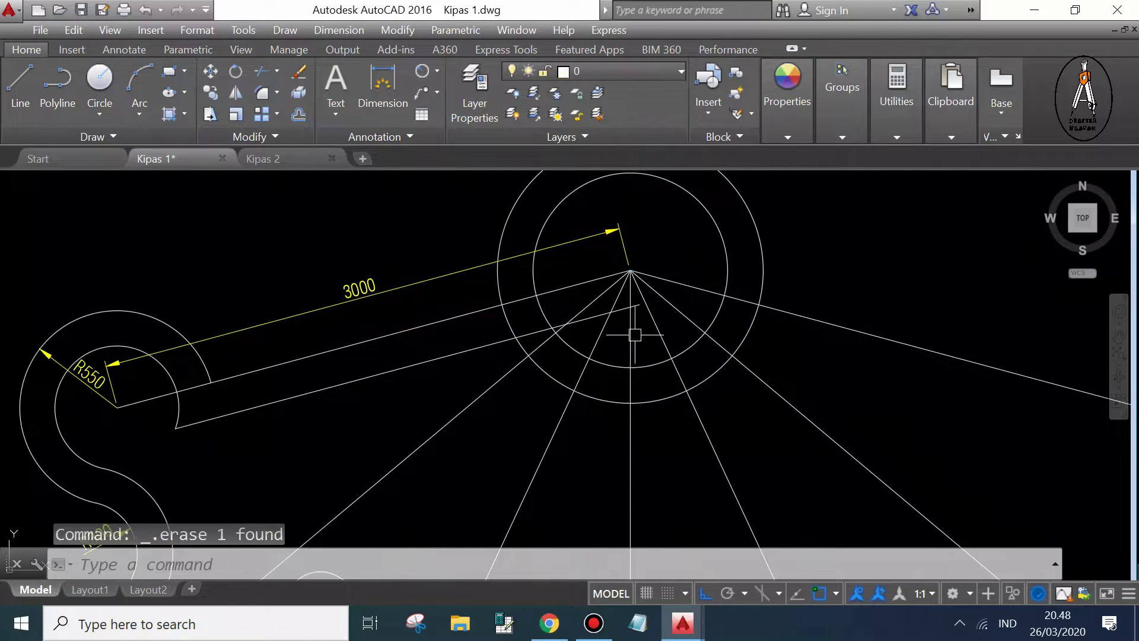
pyautogui.write('tr')
pyautogui.press('Return')
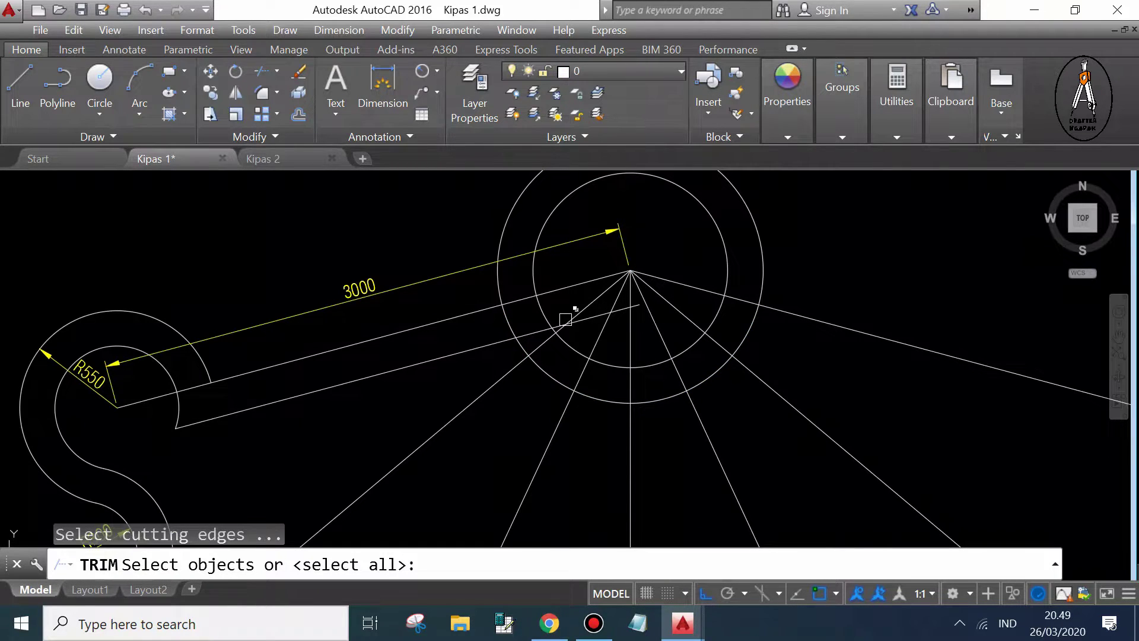
pyautogui.press('Escape')
pyautogui.scroll(-2, 630, 321)
pyautogui.scroll(3, 535, 337)
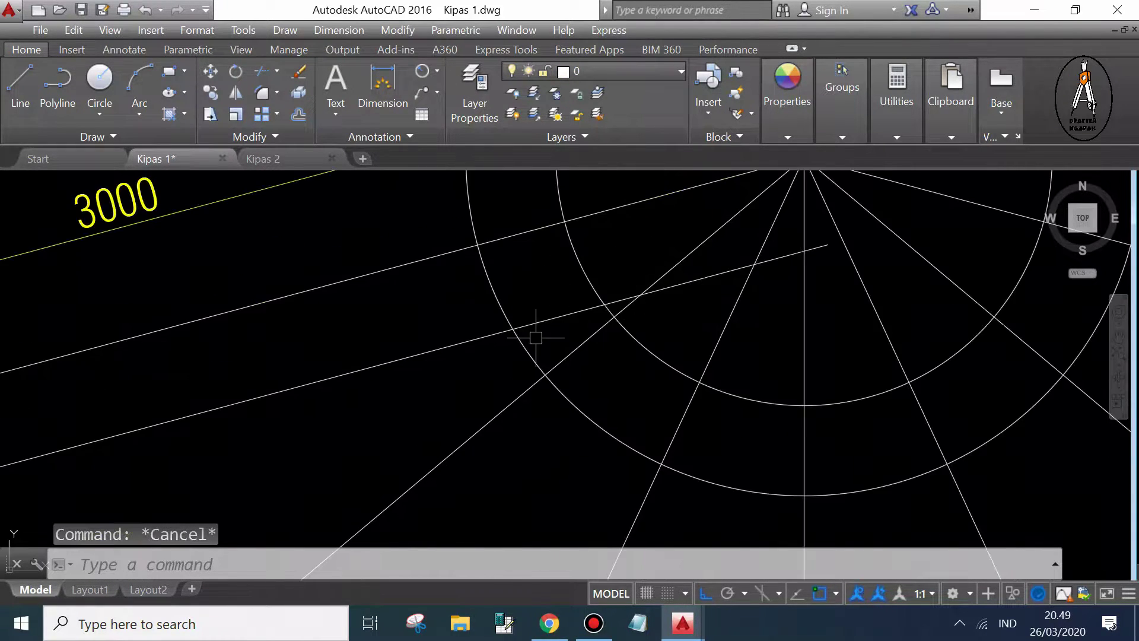
pyautogui.click(485, 335)
pyautogui.scroll(-2, 515, 332)
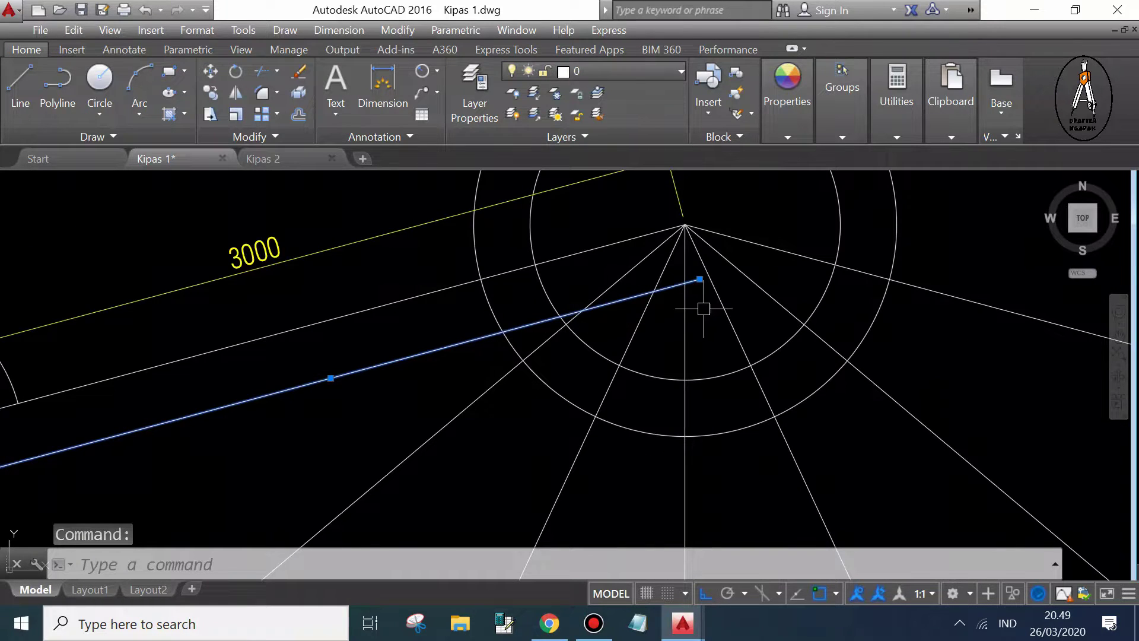
pyautogui.scroll(-1, 712, 306)
pyautogui.press('Escape')
pyautogui.scroll(1, 811, 308)
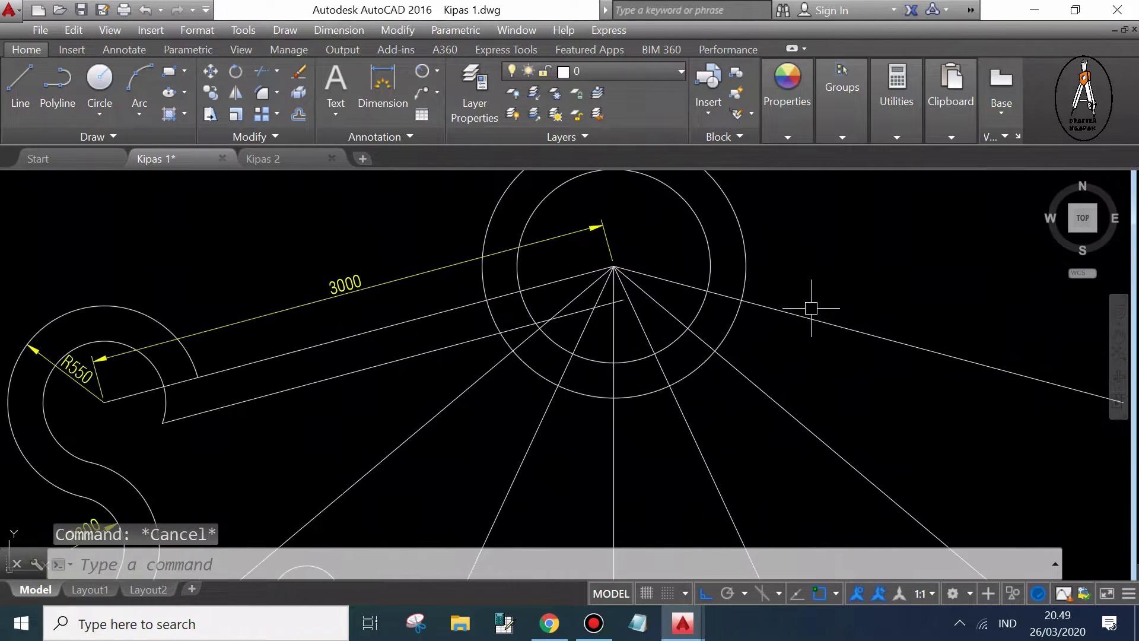
pyautogui.click(829, 323)
pyautogui.click(432, 312)
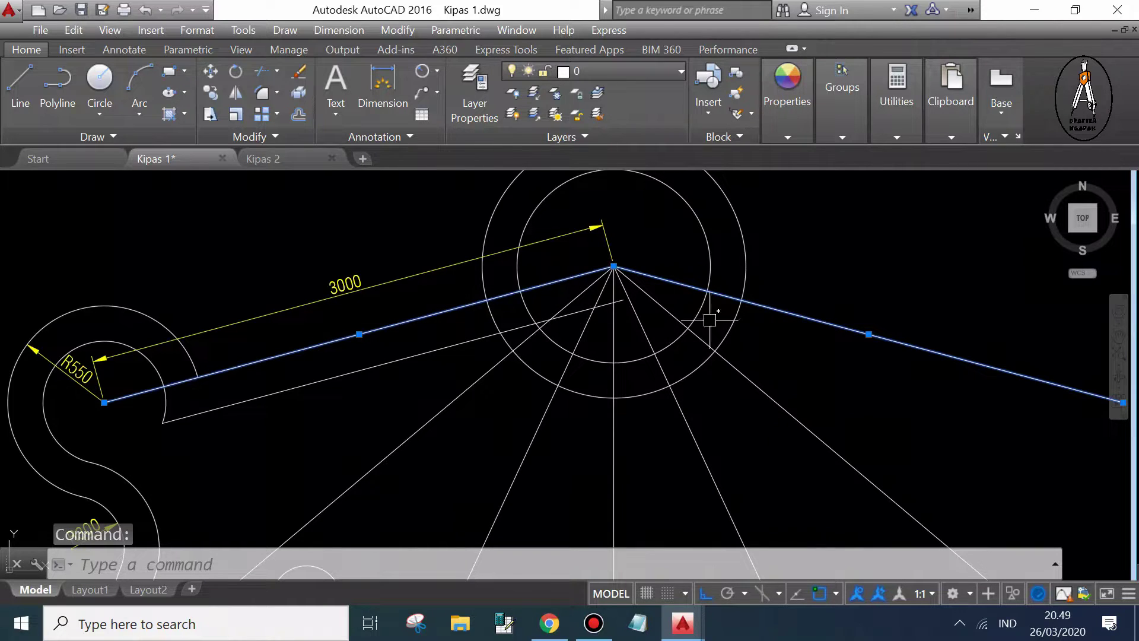
pyautogui.press('Escape')
# - Offset the upper-right spoke line by 200 toward the inside of the fan
pyautogui.write('o')
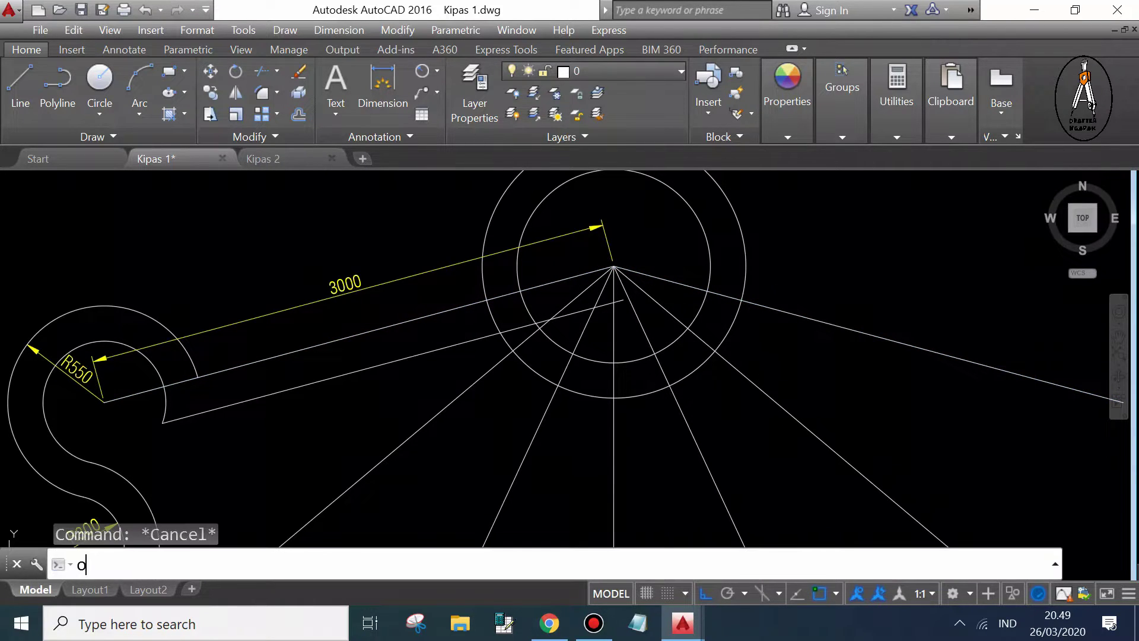
pyautogui.press('Return')
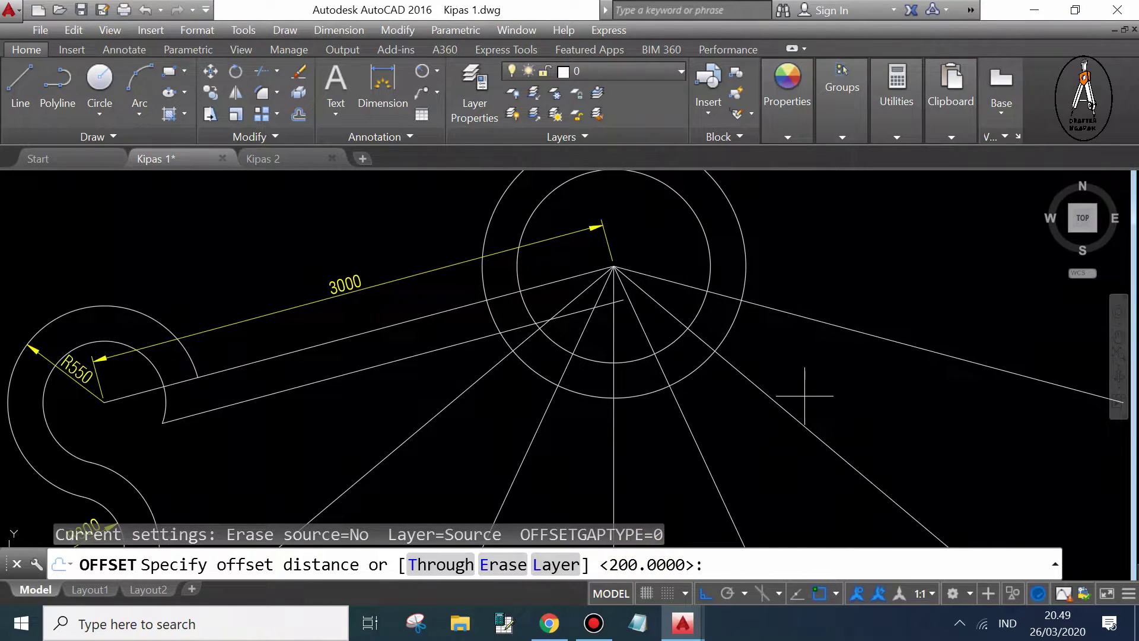
pyautogui.press('Return')
pyautogui.click(841, 340)
pyautogui.click(821, 358)
pyautogui.press('Escape')
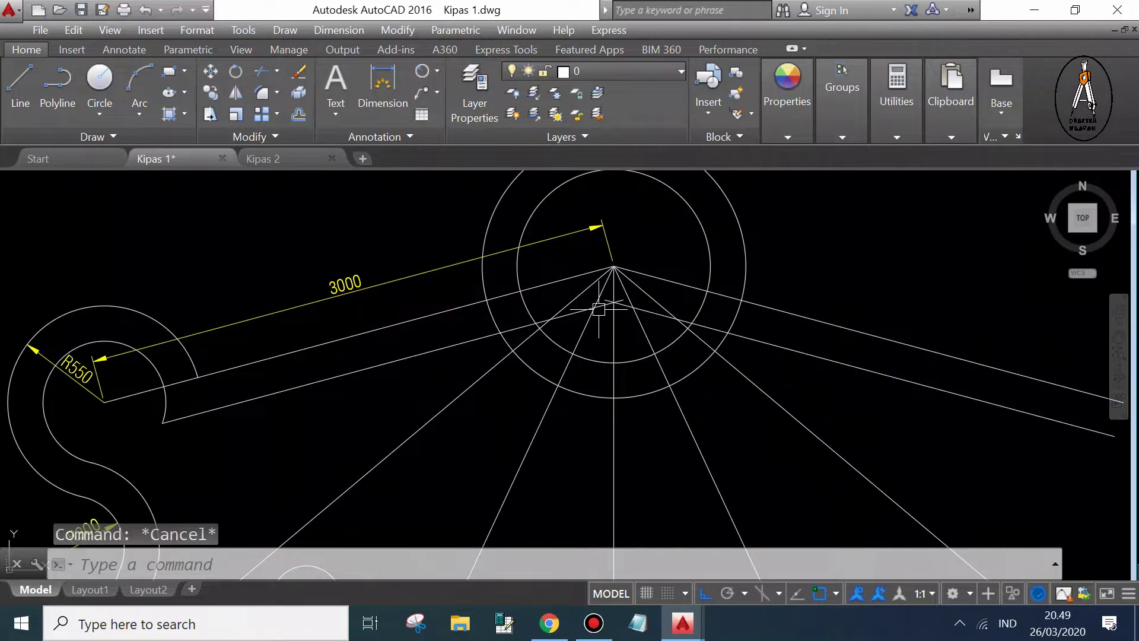
# - Change the colour of the outer hub circle and both offset spoke lines to magenta
pyautogui.click(734, 330)
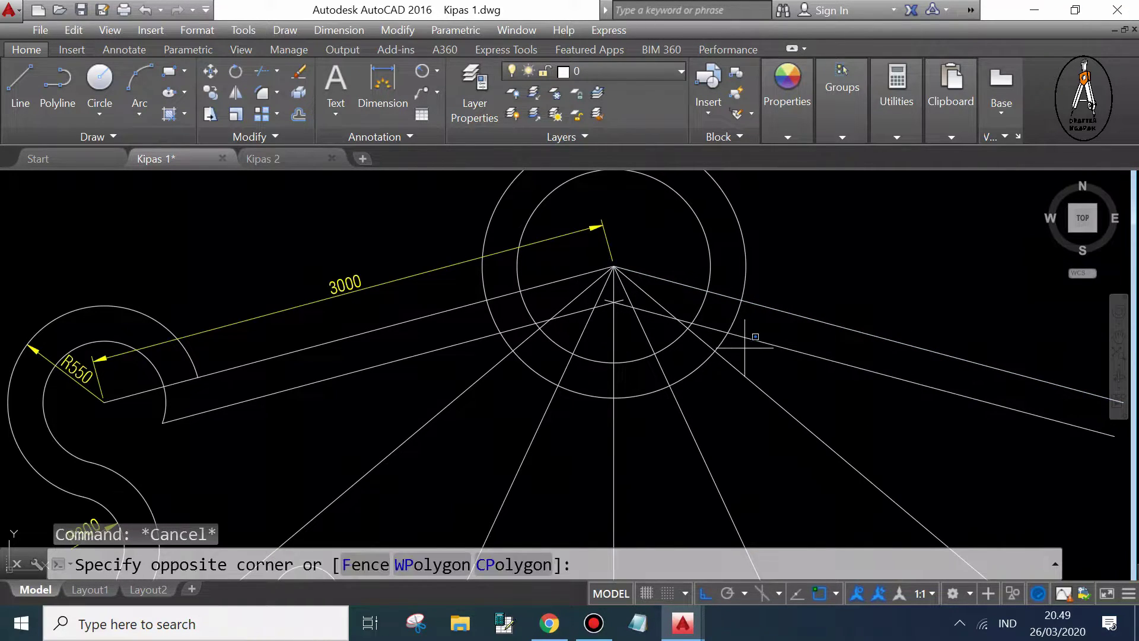
pyautogui.click(728, 316)
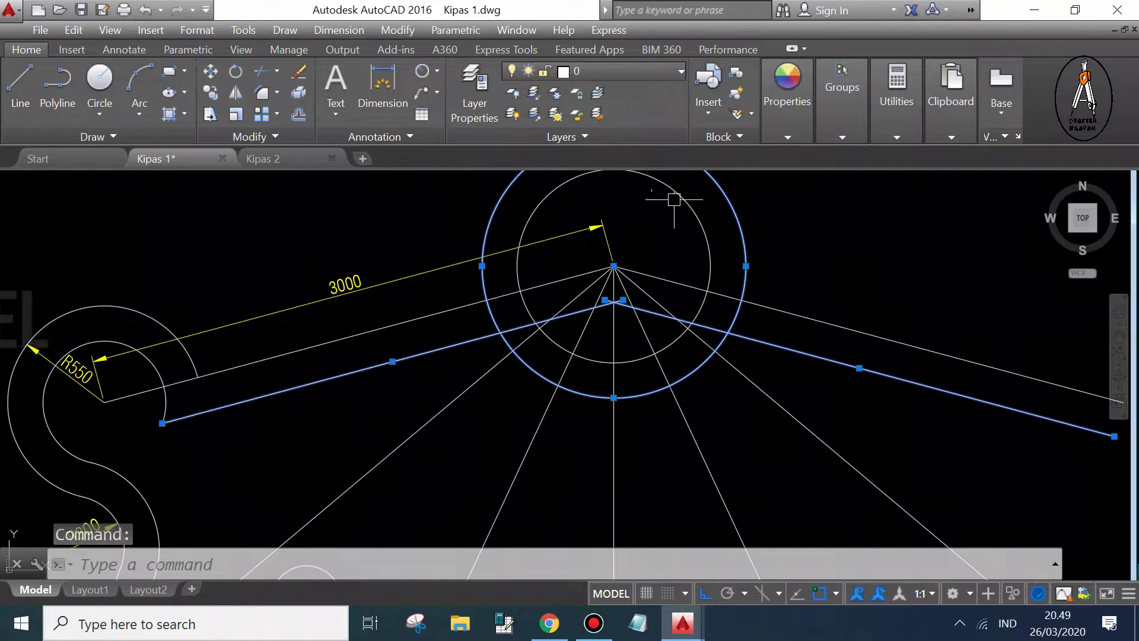
pyautogui.click(787, 89)
pyautogui.click(873, 158)
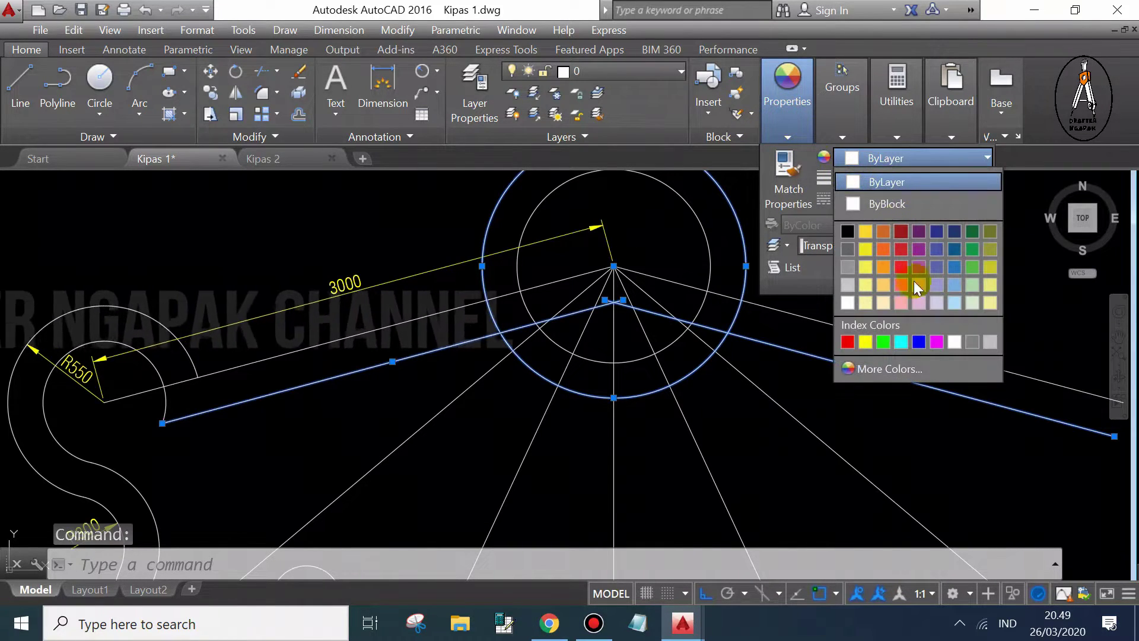
pyautogui.click(936, 342)
pyautogui.press('Escape')
pyautogui.moveTo(606, 301); pyautogui.dragTo(599, 316, button='middle')
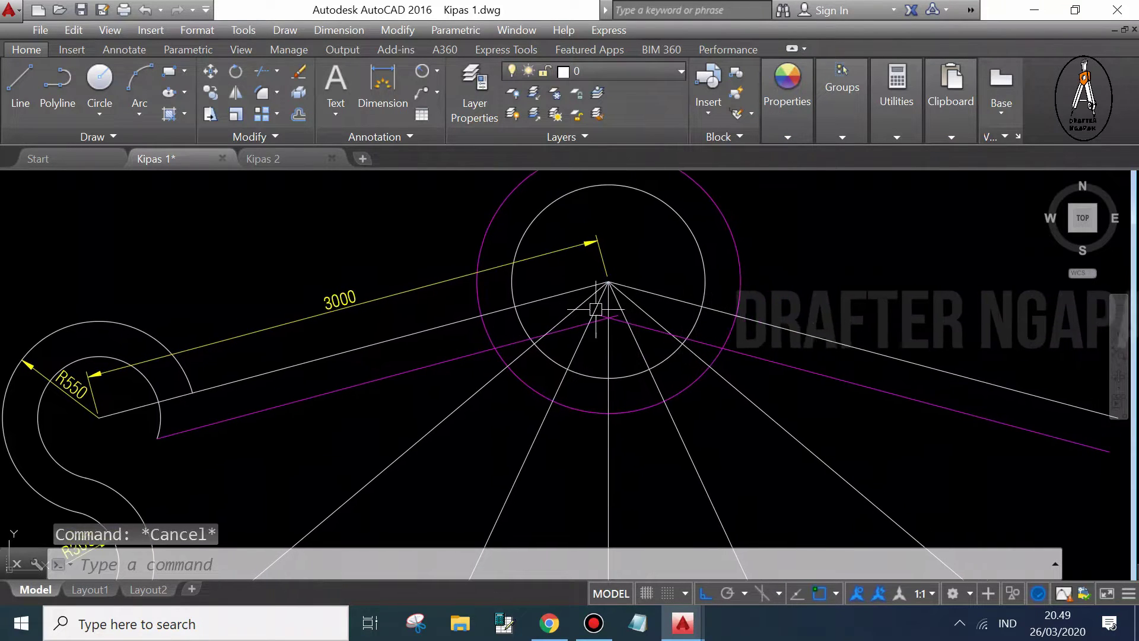
# - Trim away the part of the outer hub circle above the two offset spoke lines, using those lines as cutting edges
pyautogui.scroll(-3, 715, 331)
pyautogui.scroll(3, 74, 344)
pyautogui.moveTo(73, 344); pyautogui.dragTo(155, 365, button='middle')
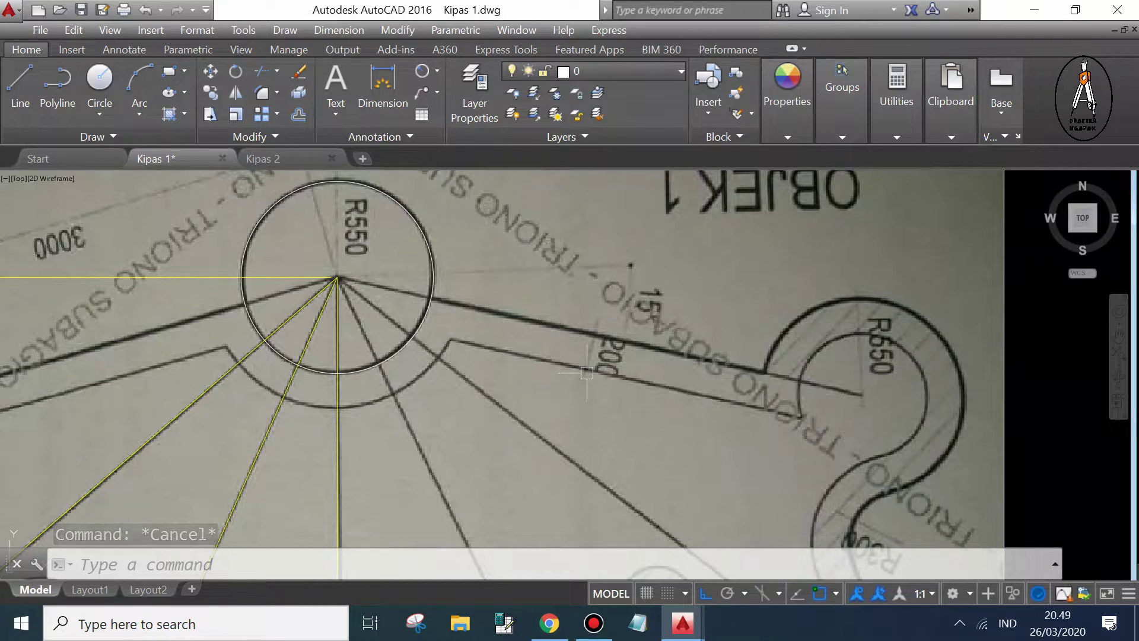
pyautogui.scroll(-5, 585, 381)
pyautogui.scroll(4, 595, 326)
pyautogui.scroll(2, 596, 327)
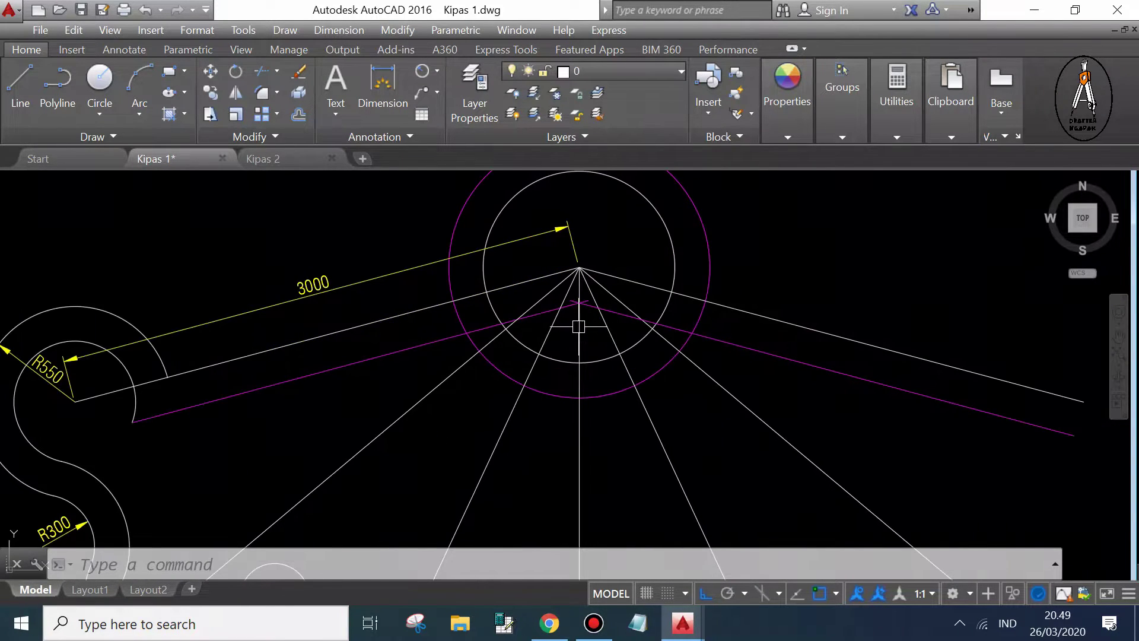
pyautogui.write('tr')
pyautogui.press('Return')
pyautogui.scroll(2, 480, 323)
pyautogui.click(466, 330)
pyautogui.click(433, 354)
pyautogui.click(857, 323)
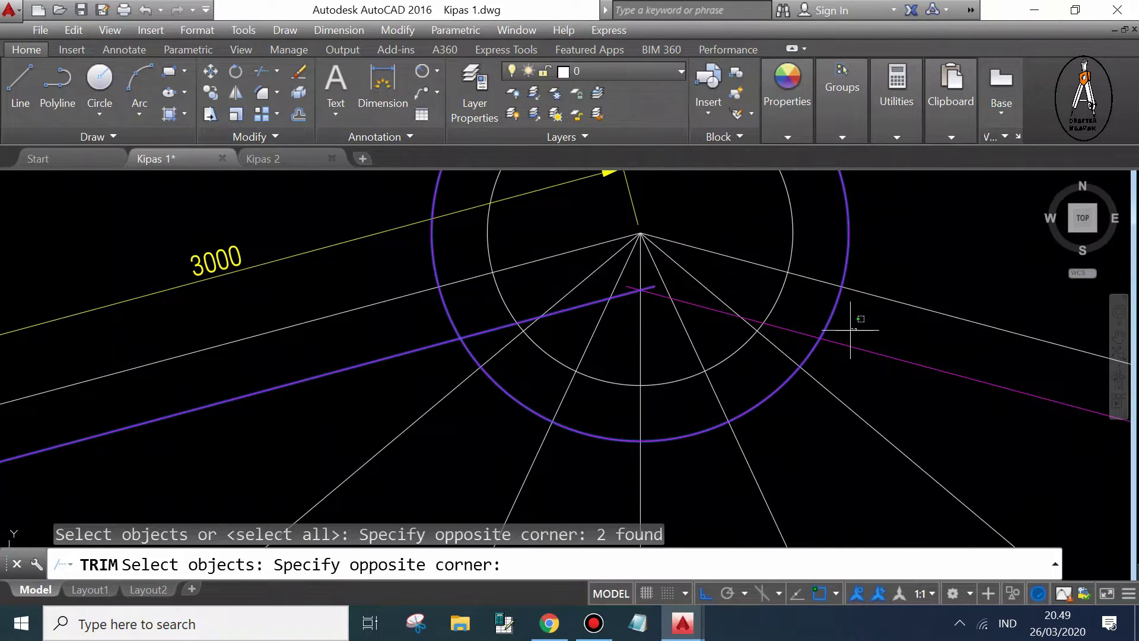
pyautogui.click(810, 334)
pyautogui.scroll(-2, 596, 363)
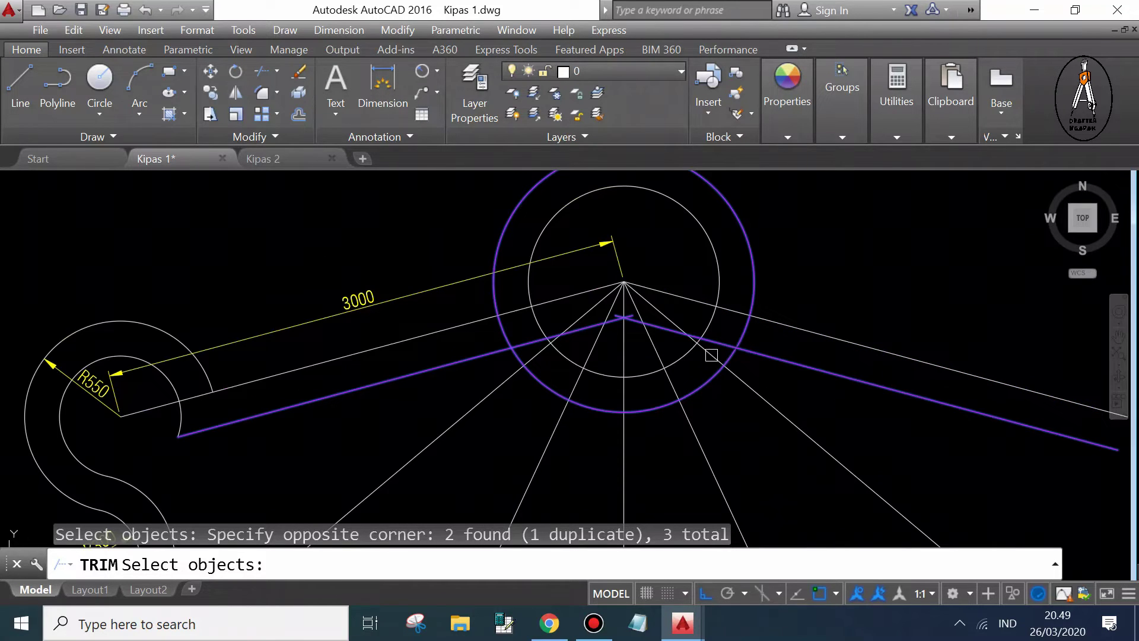
pyautogui.press('Return')
pyautogui.click(746, 228)
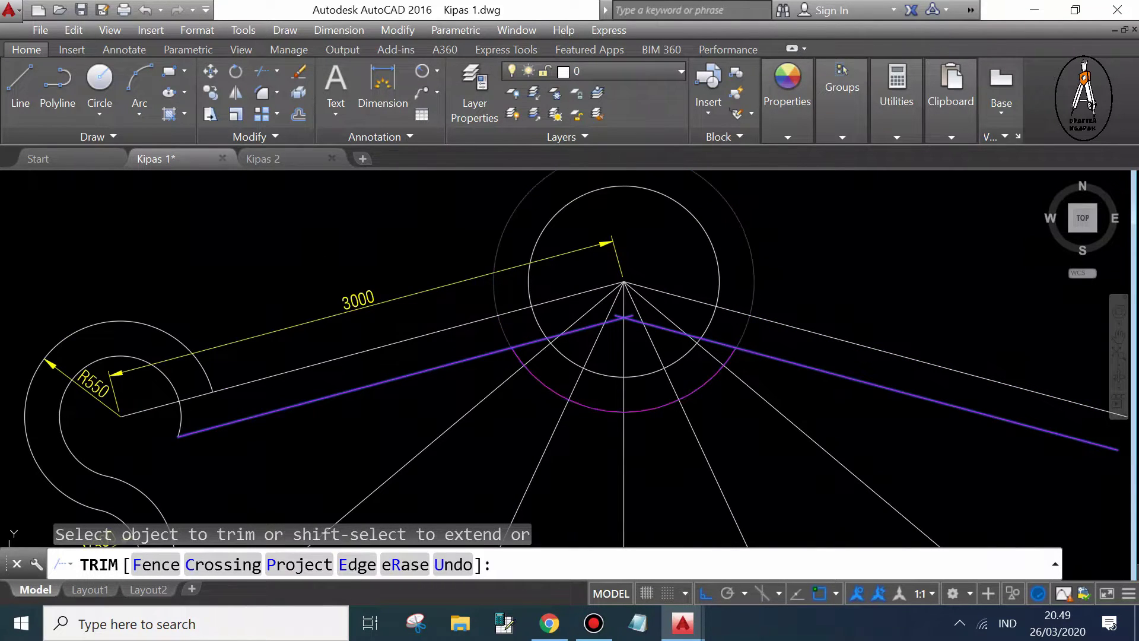
# - Trim the portions of both offset spoke lines that run inside the remaining outer hub arc
pyautogui.click(721, 341)
pyautogui.scroll(2, 721, 339)
pyautogui.click(719, 341)
pyautogui.click(416, 344)
pyautogui.press('Escape')
# - Erase the leftover crossing stubs of the offset lines just below the hub centre
pyautogui.click(548, 289)
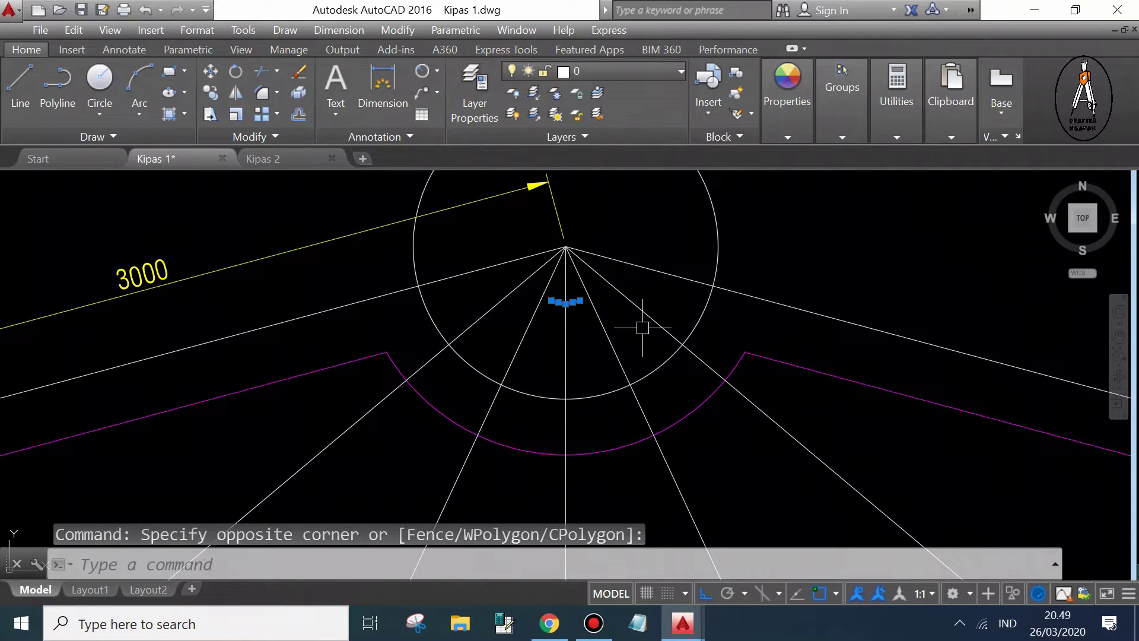
pyautogui.scroll(-3, 755, 294)
pyautogui.click(693, 260)
pyautogui.press('Delete')
pyautogui.scroll(-2, 653, 296)
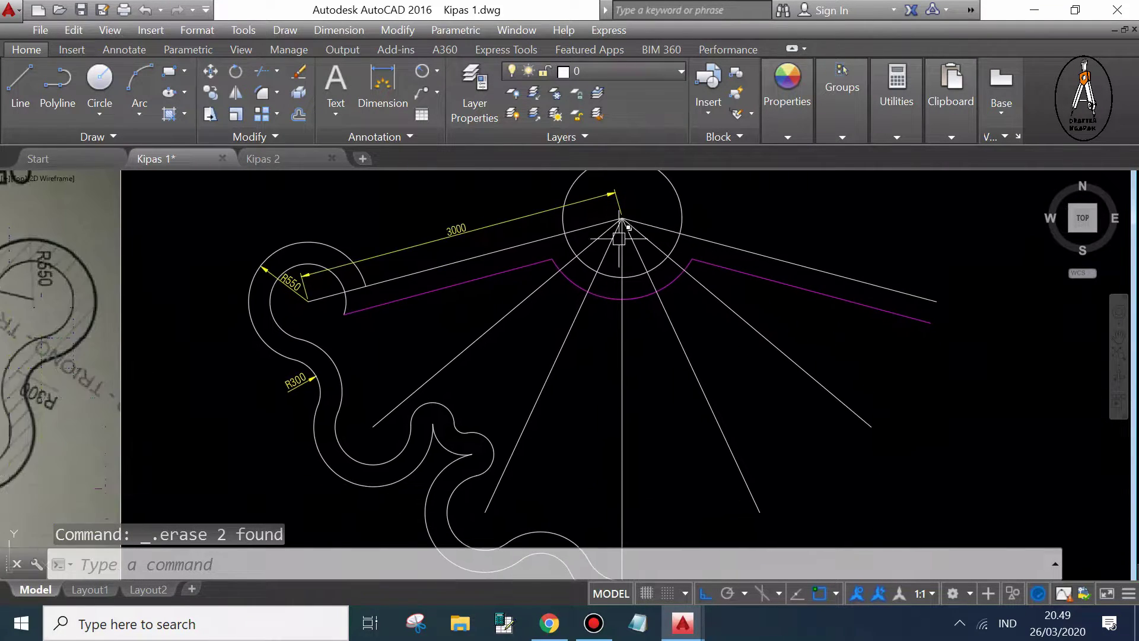
# - Match the magenta offset lines and hub arc to the white spoke's properties, and save the drawing
pyautogui.scroll(2, 471, 303)
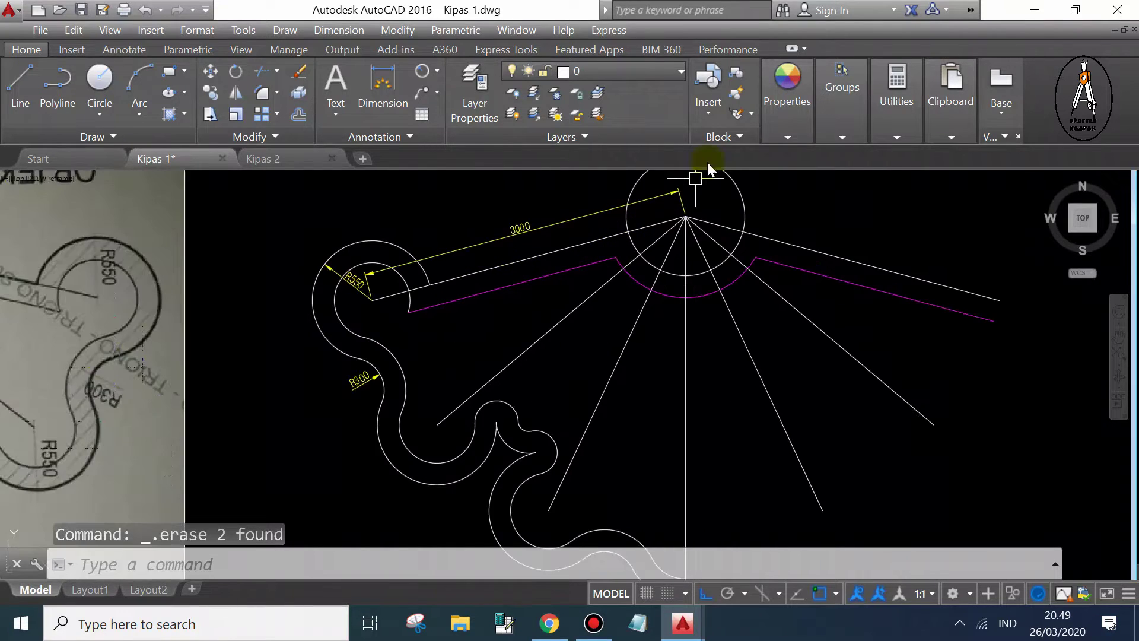
pyautogui.click(787, 137)
pyautogui.click(788, 172)
pyautogui.click(592, 294)
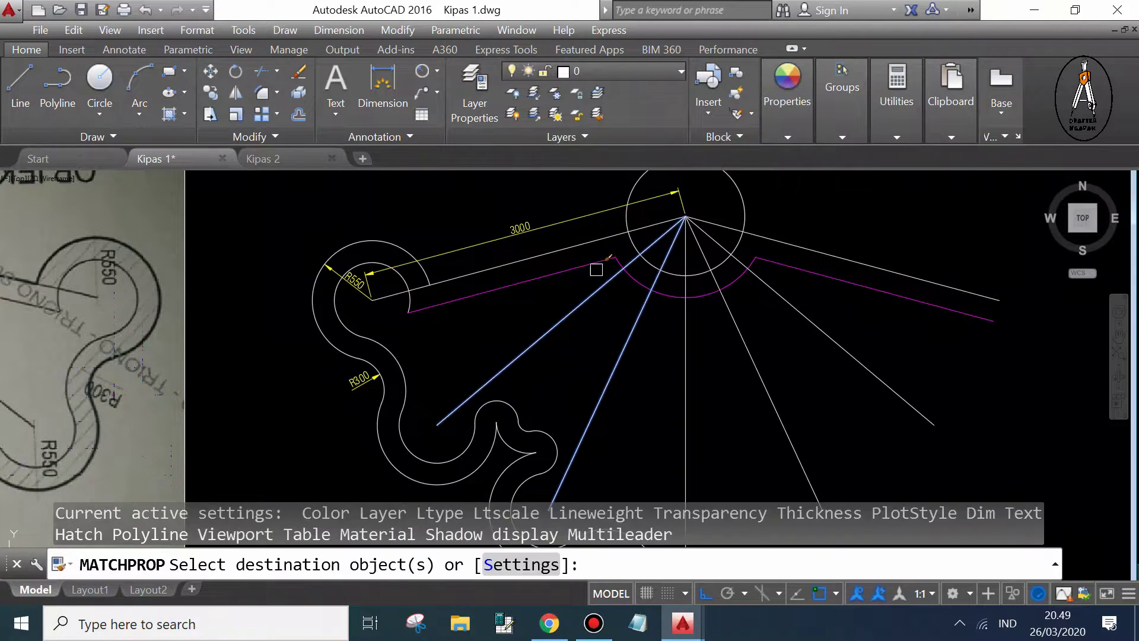
pyautogui.click(776, 264)
pyautogui.press('Escape')
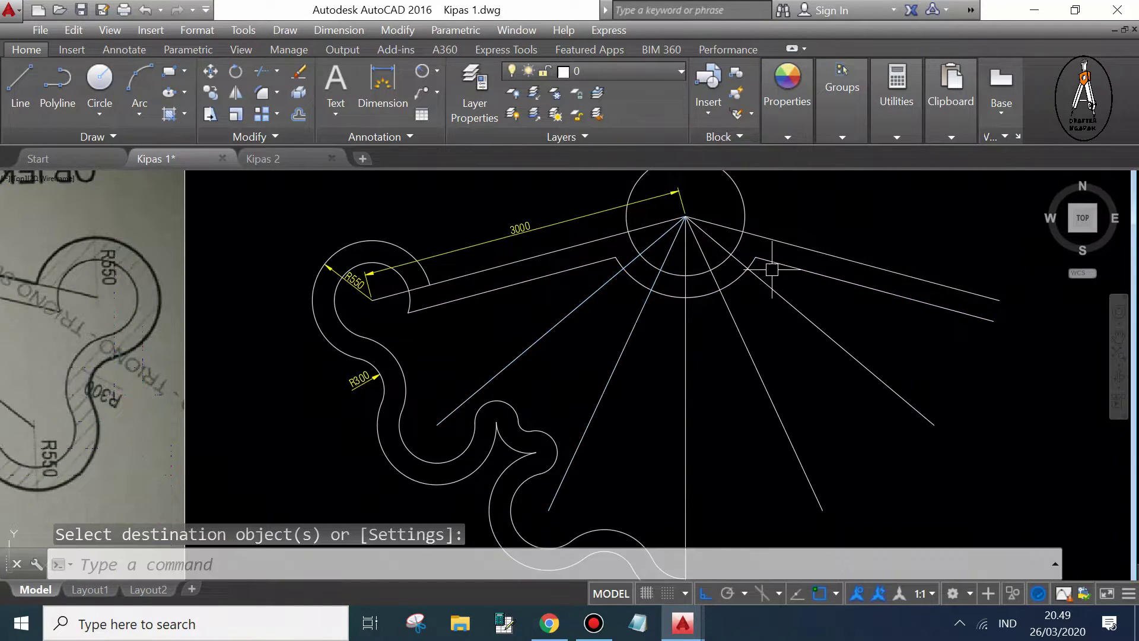
pyautogui.hotkey('ctrl', 's')
# - Hatch the band between the inner and outer scalloped outlines with the ANSI31 pattern
pyautogui.scroll(-3, 688, 270)
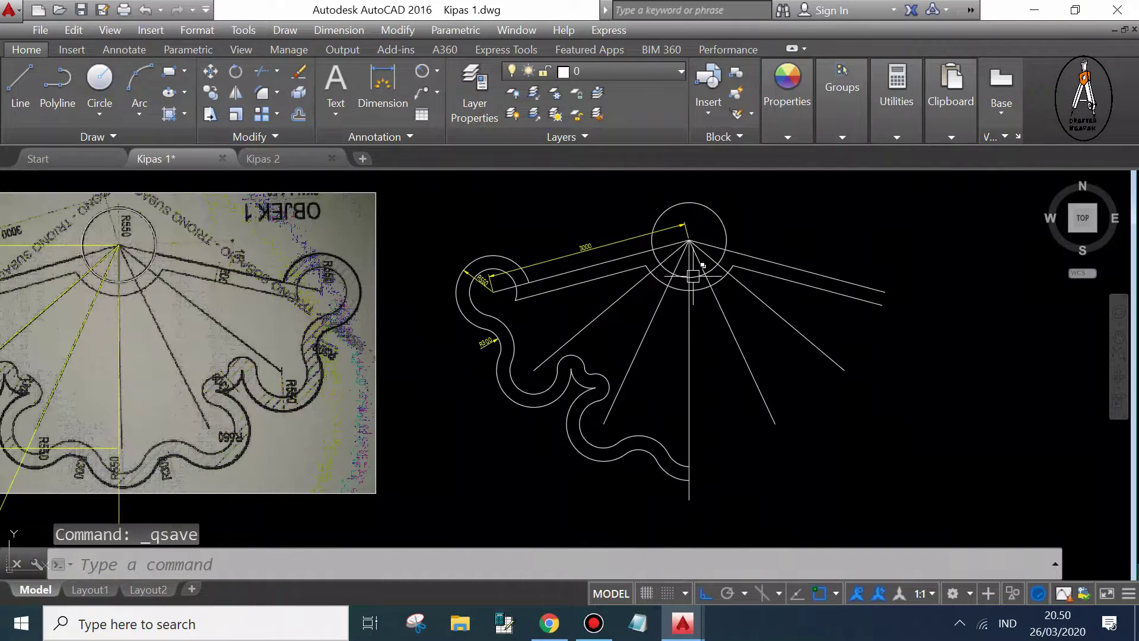
pyautogui.moveTo(569, 377); pyautogui.dragTo(761, 368, button='middle')
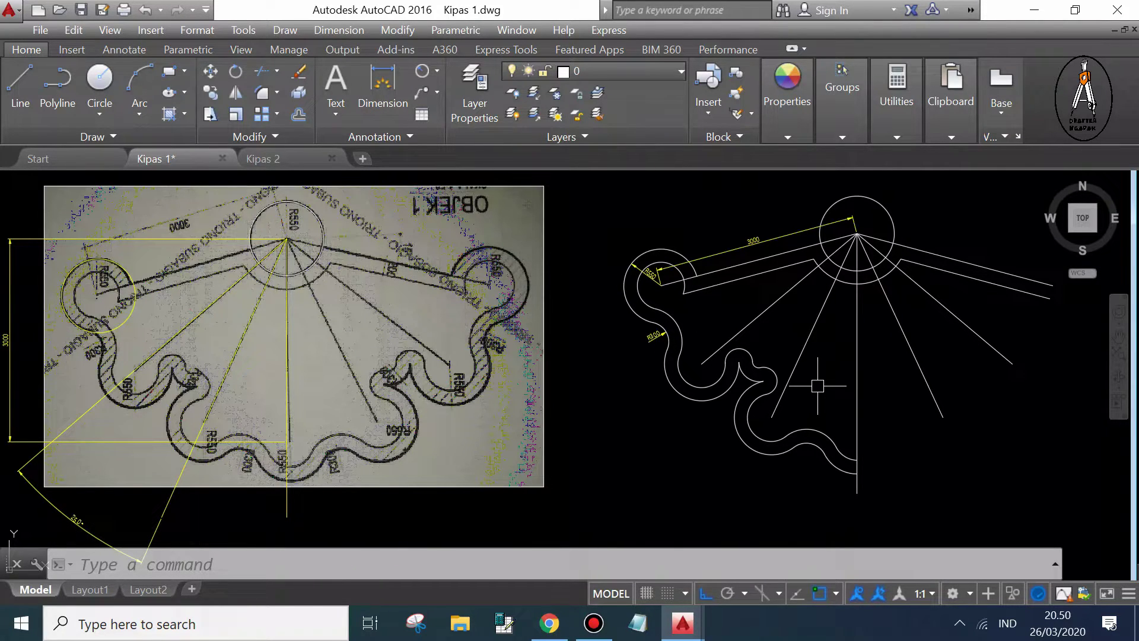
pyautogui.write('h')
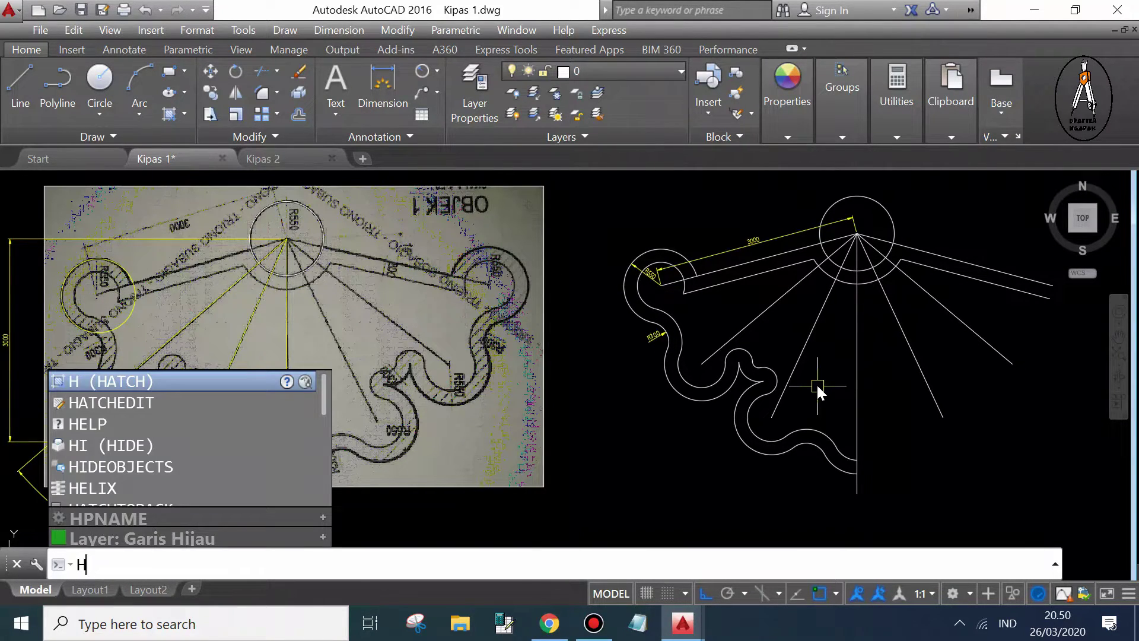
pyautogui.press('Return')
pyautogui.scroll(3, 816, 386)
pyautogui.scroll(-3, 804, 400)
pyautogui.scroll(3, 740, 381)
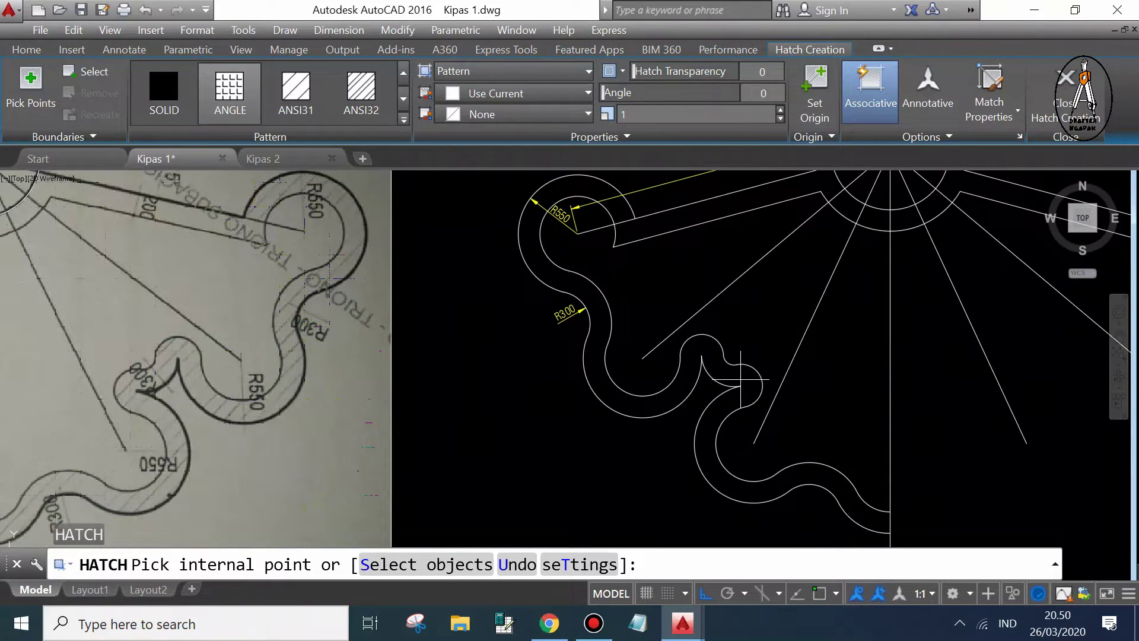
pyautogui.click(740, 378)
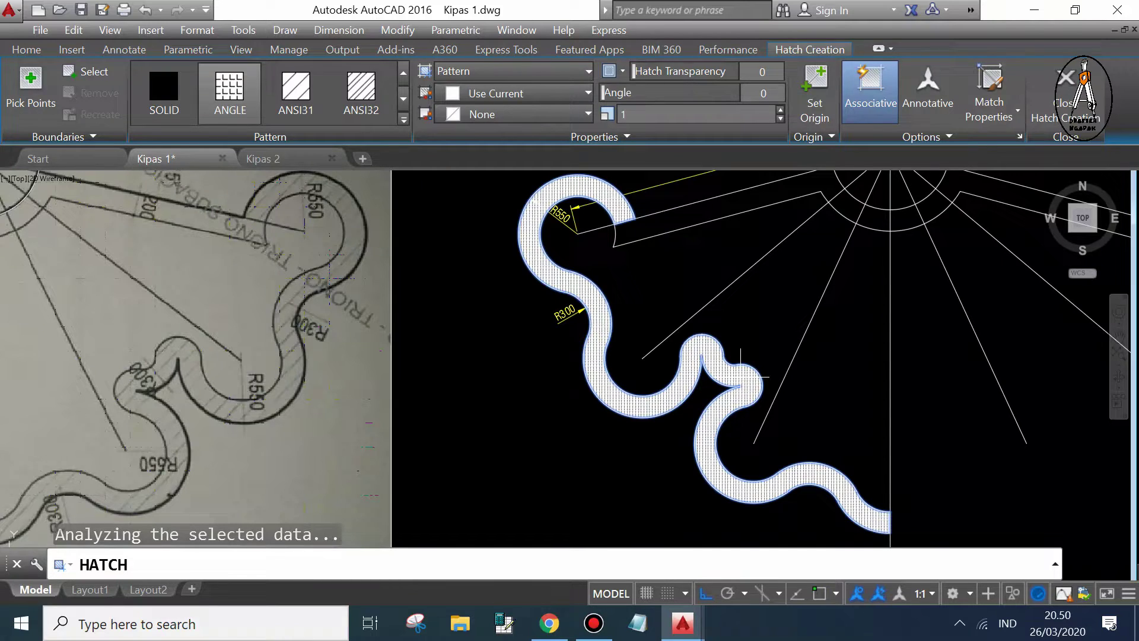
pyautogui.click(404, 120)
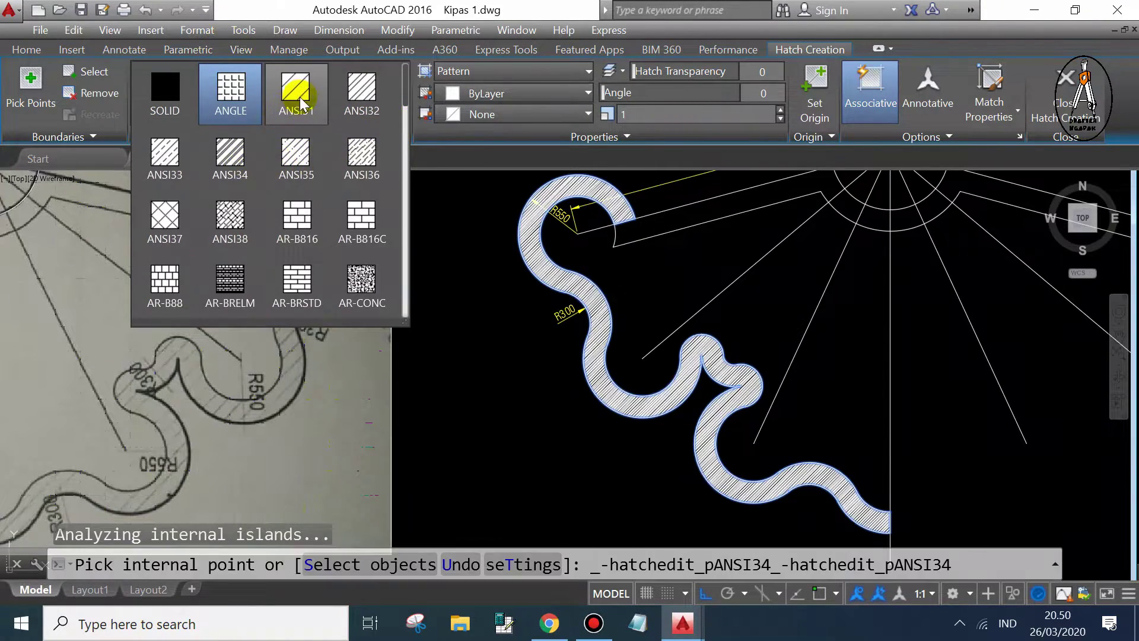
pyautogui.click(299, 97)
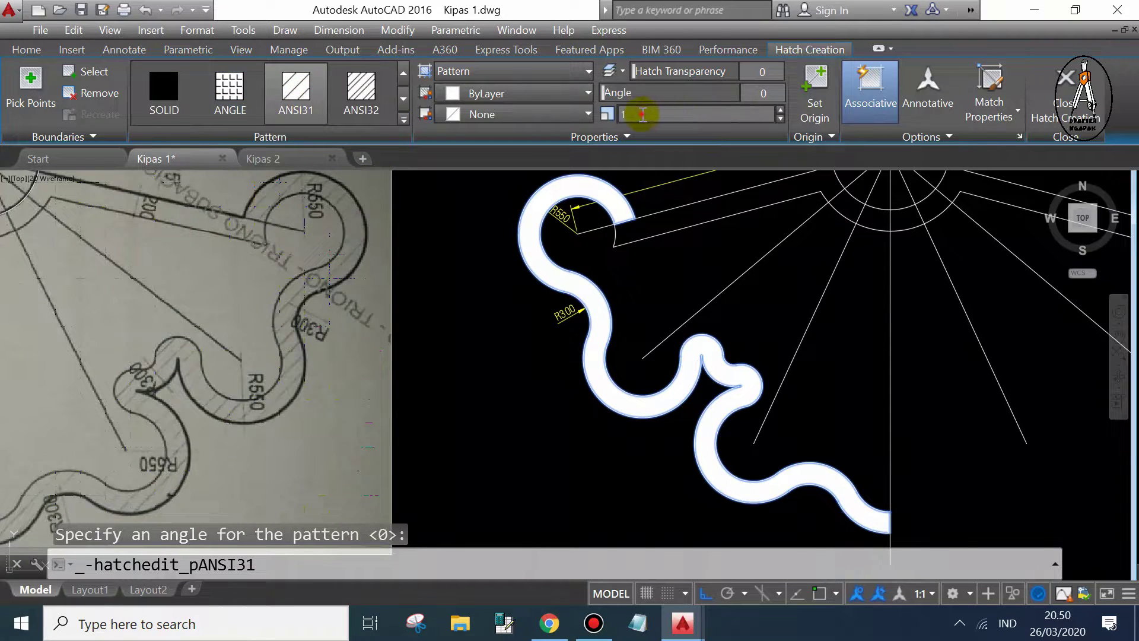
# - Try hatch pattern scales of 5, 10 and 15 on the scalloped band
pyautogui.press('Return')
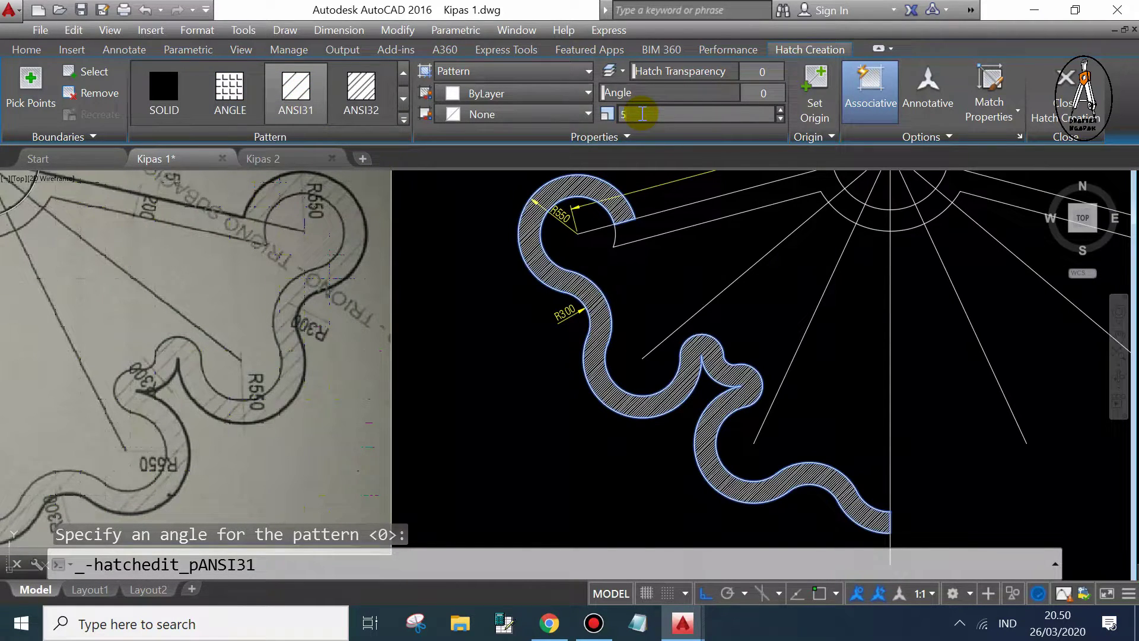
pyautogui.moveTo(636, 116); pyautogui.dragTo(603, 122)
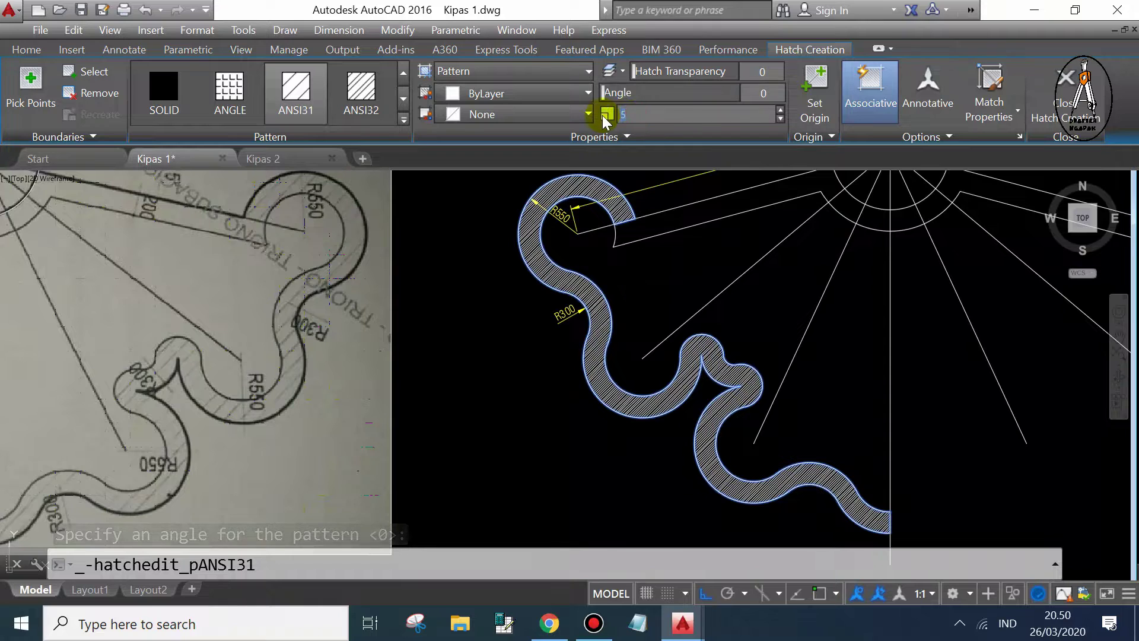
pyautogui.write('10')
pyautogui.press('Return')
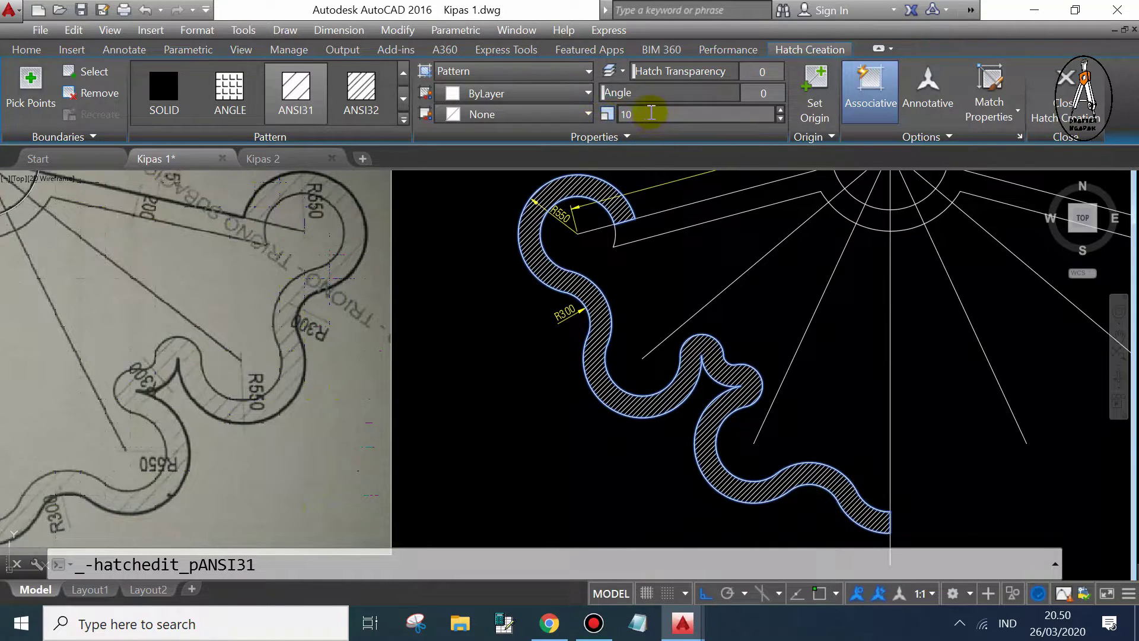
pyautogui.moveTo(645, 113); pyautogui.dragTo(593, 117)
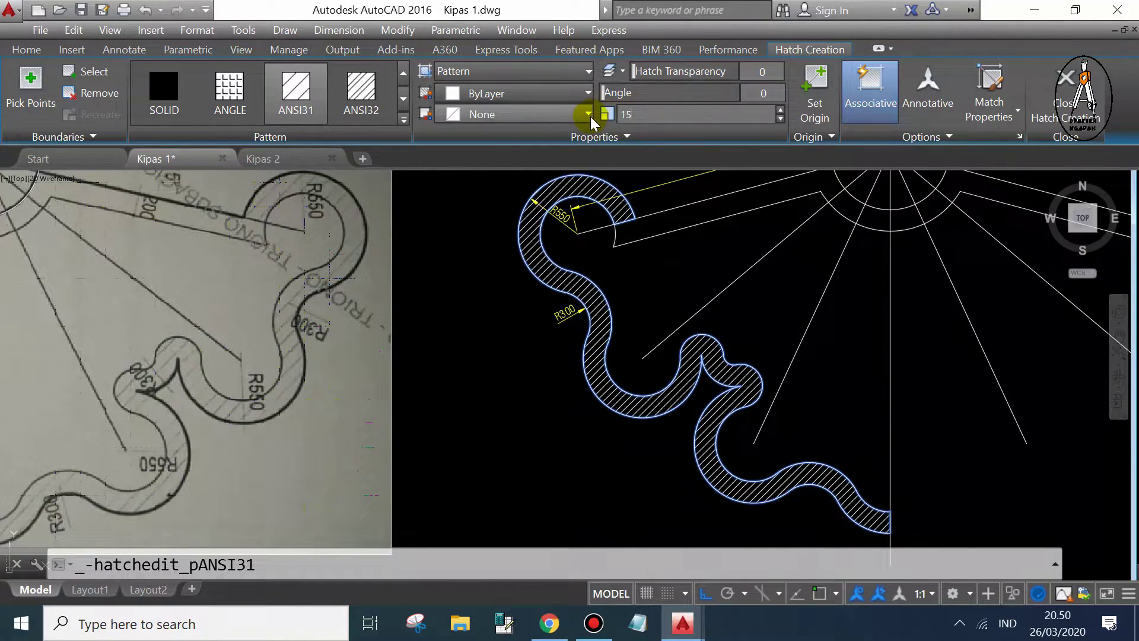
pyautogui.click(624, 118)
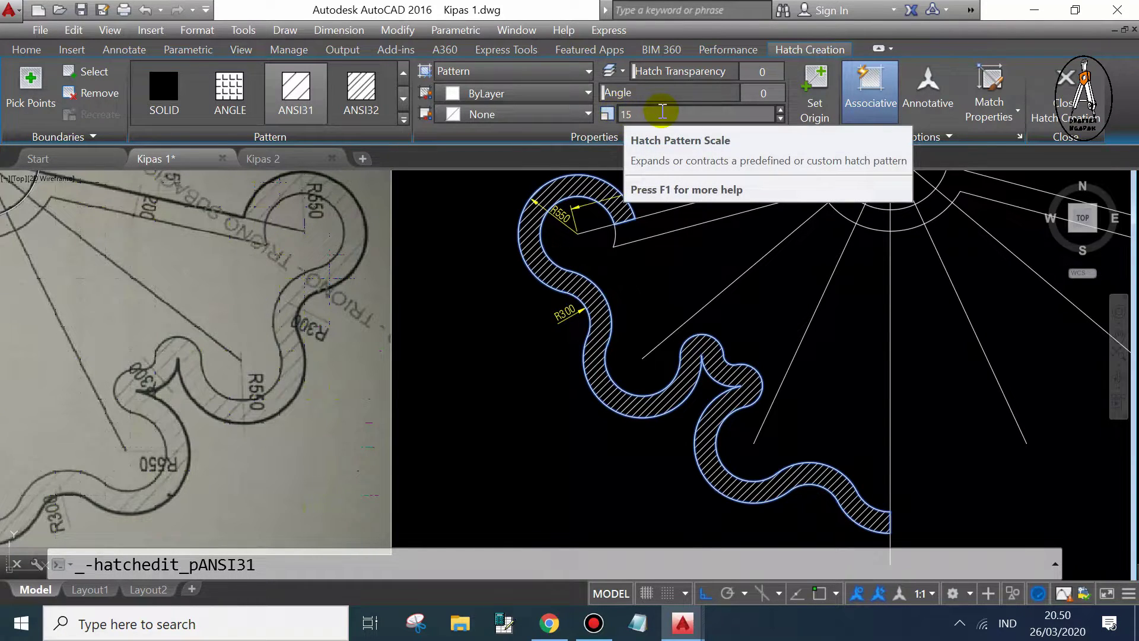
# - Set the hatch pattern scale to 20 and finish the hatch
pyautogui.click(780, 110)
pyautogui.click(781, 110)
pyautogui.click(781, 109)
pyautogui.click(781, 110)
pyautogui.click(780, 110)
pyautogui.click(781, 109)
pyautogui.click(634, 114)
pyautogui.doubleClick(742, 115)
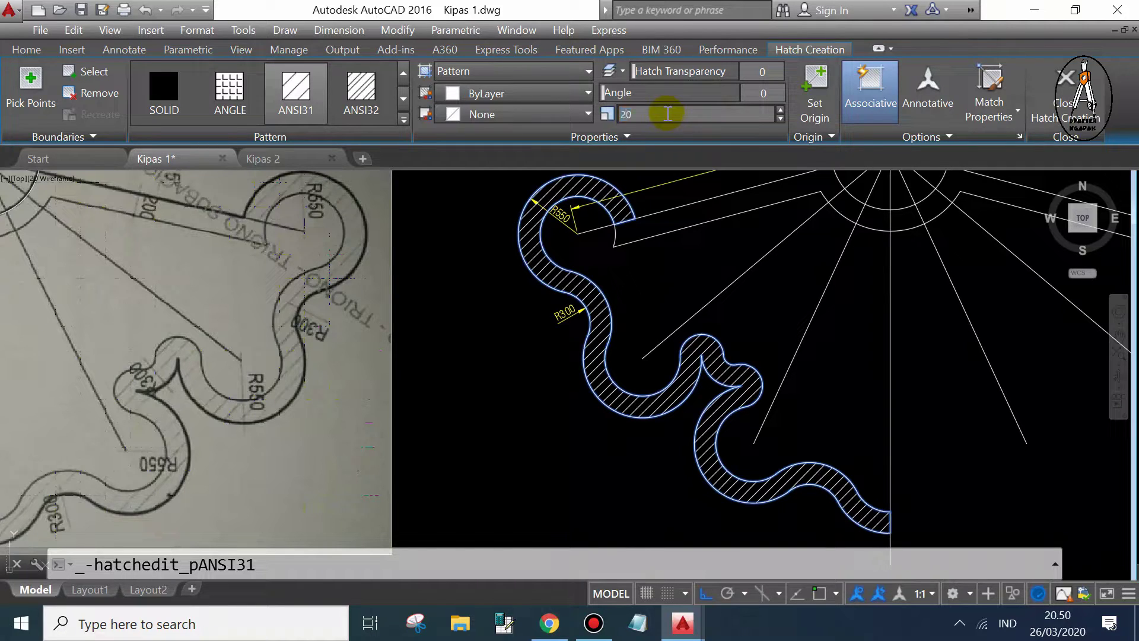
pyautogui.press('Return')
pyautogui.press('Escape')
pyautogui.scroll(-5, 809, 350)
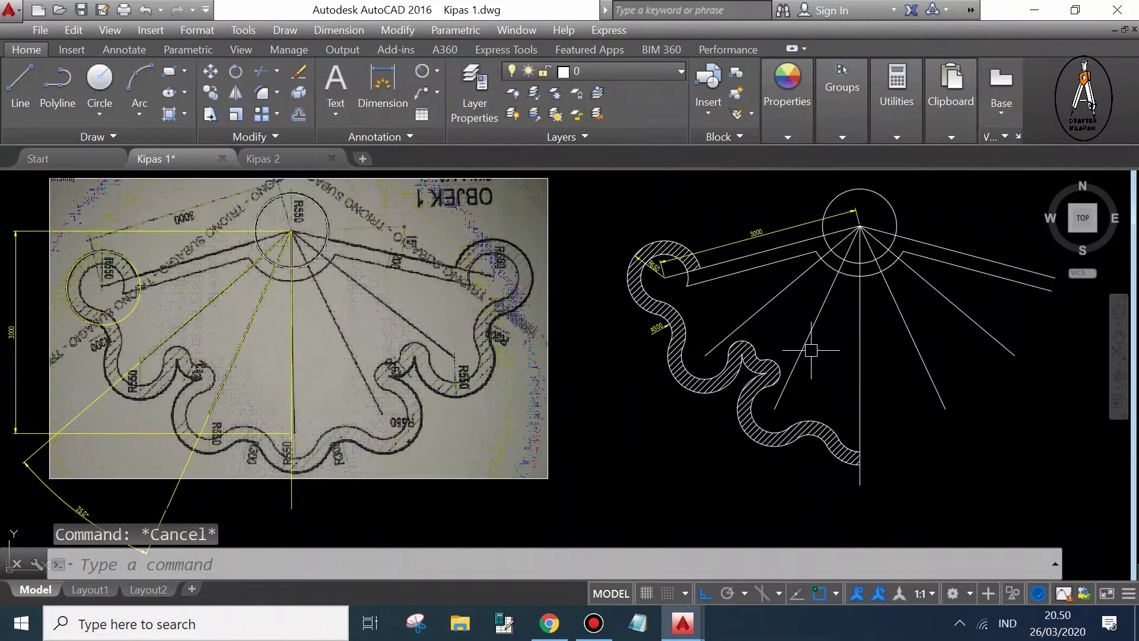
# - Mirror the hatched scalloped band and its outlines about the vertical centre spoke, keeping the source objects
pyautogui.scroll(2, 821, 348)
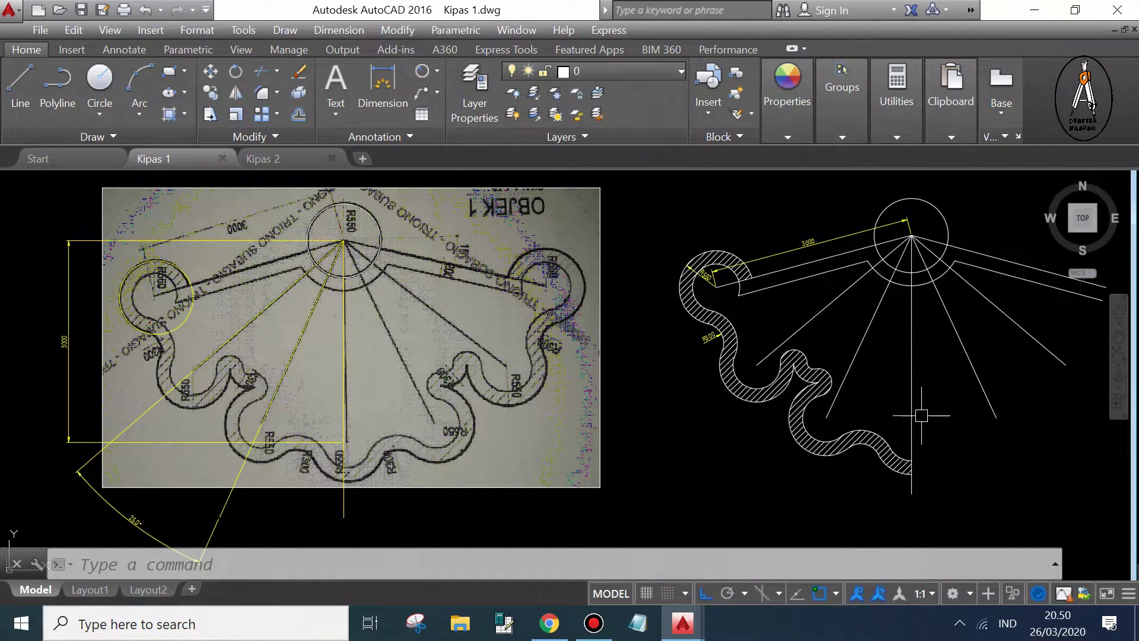
pyautogui.write('mi')
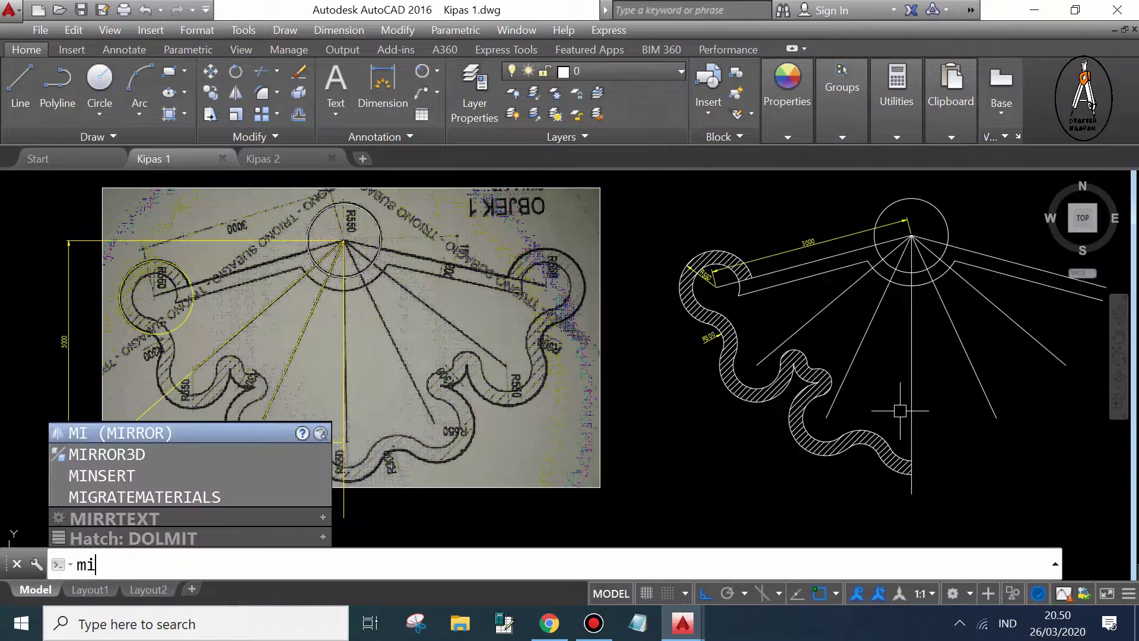
pyautogui.press('Return')
pyautogui.click(854, 479)
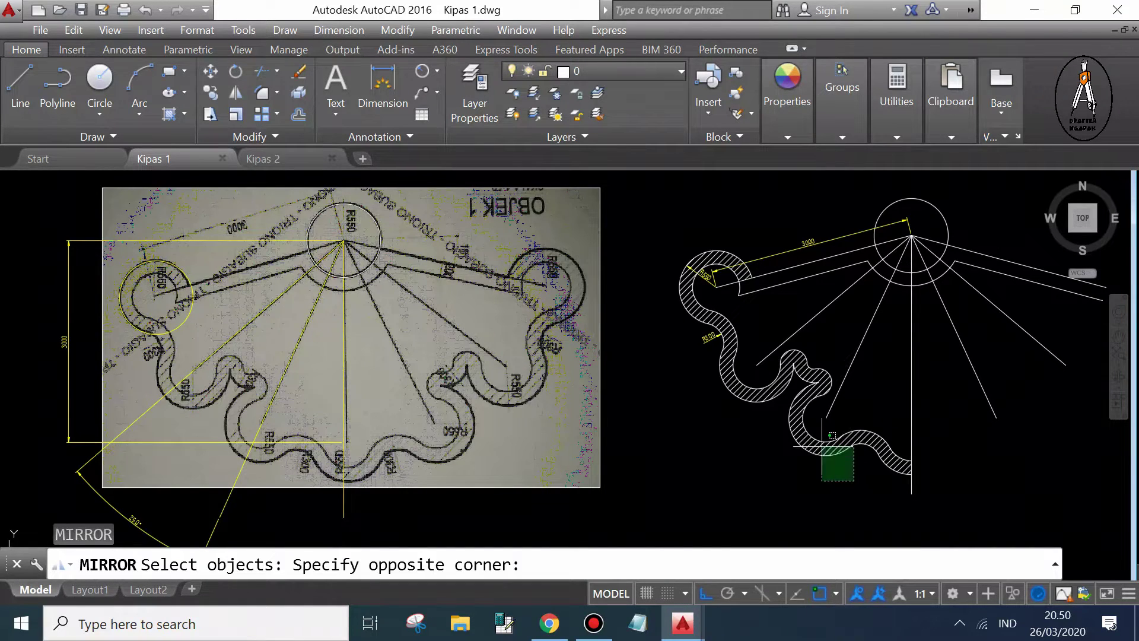
pyautogui.click(794, 435)
pyautogui.click(667, 252)
pyautogui.click(729, 216)
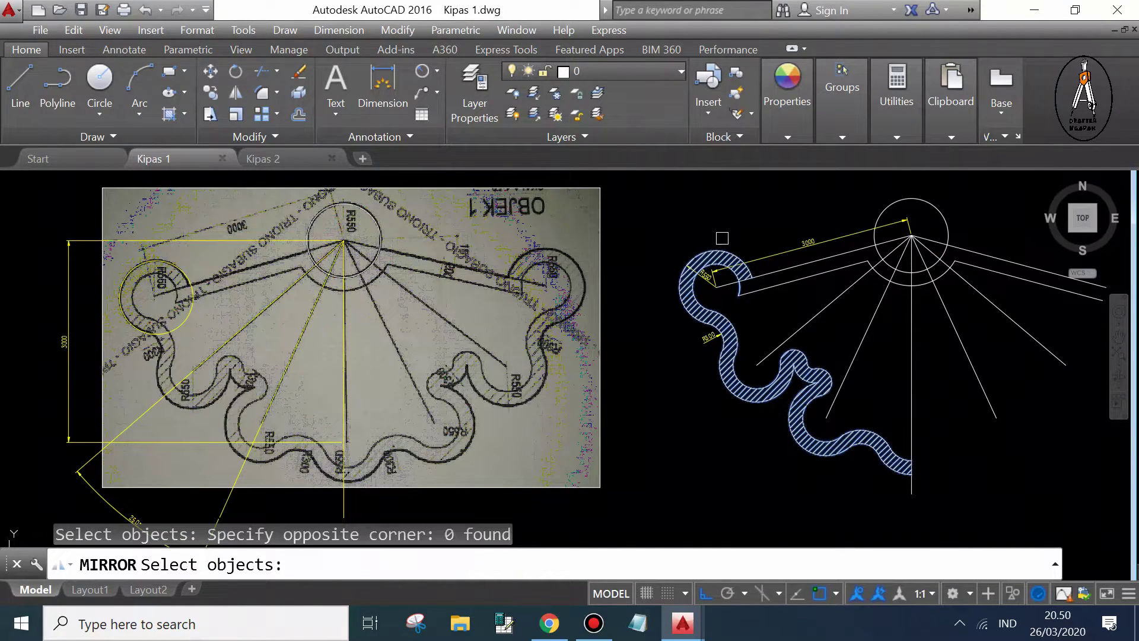
pyautogui.scroll(3, 740, 279)
pyautogui.click(816, 262)
pyautogui.click(763, 253)
pyautogui.scroll(-2, 544, 253)
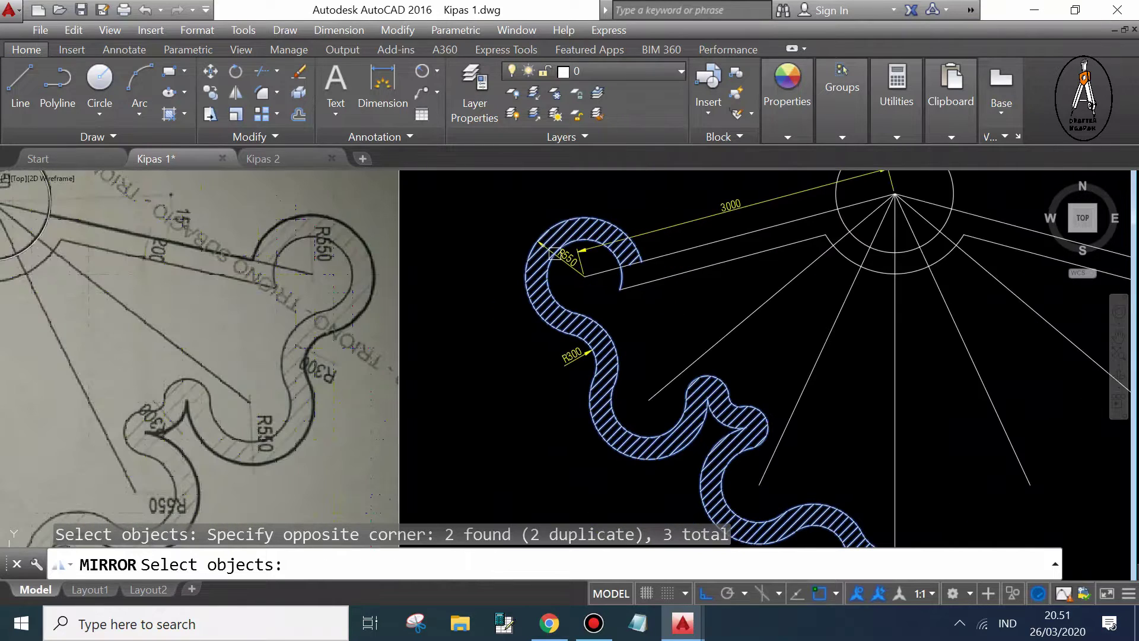
pyautogui.scroll(-1, 628, 240)
pyautogui.click(768, 457)
pyautogui.click(717, 351)
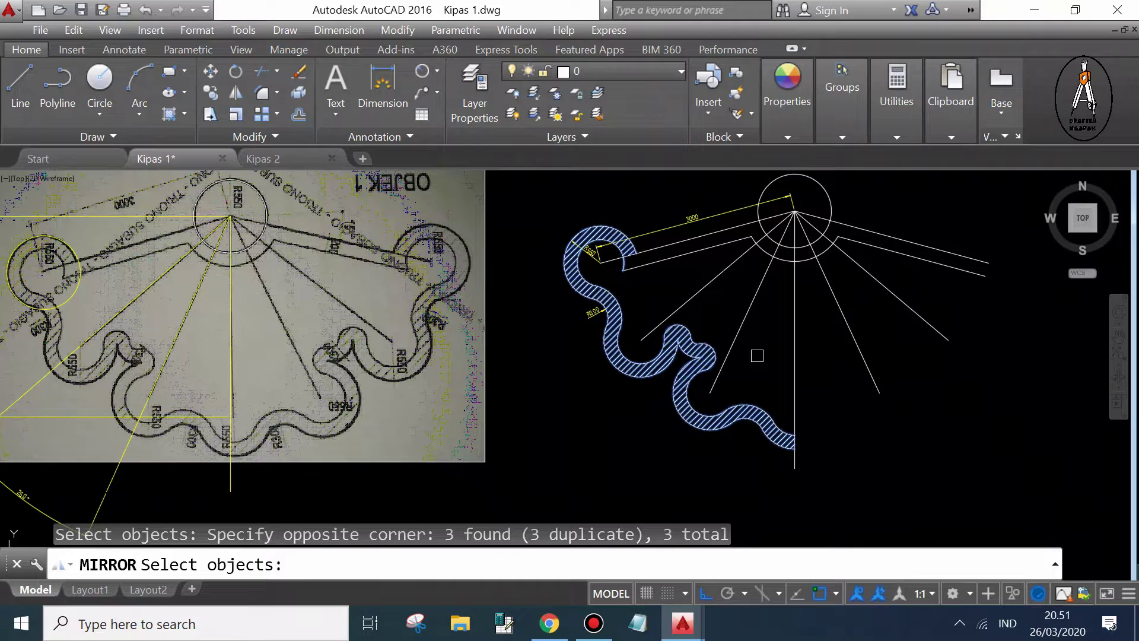
pyautogui.press('Return')
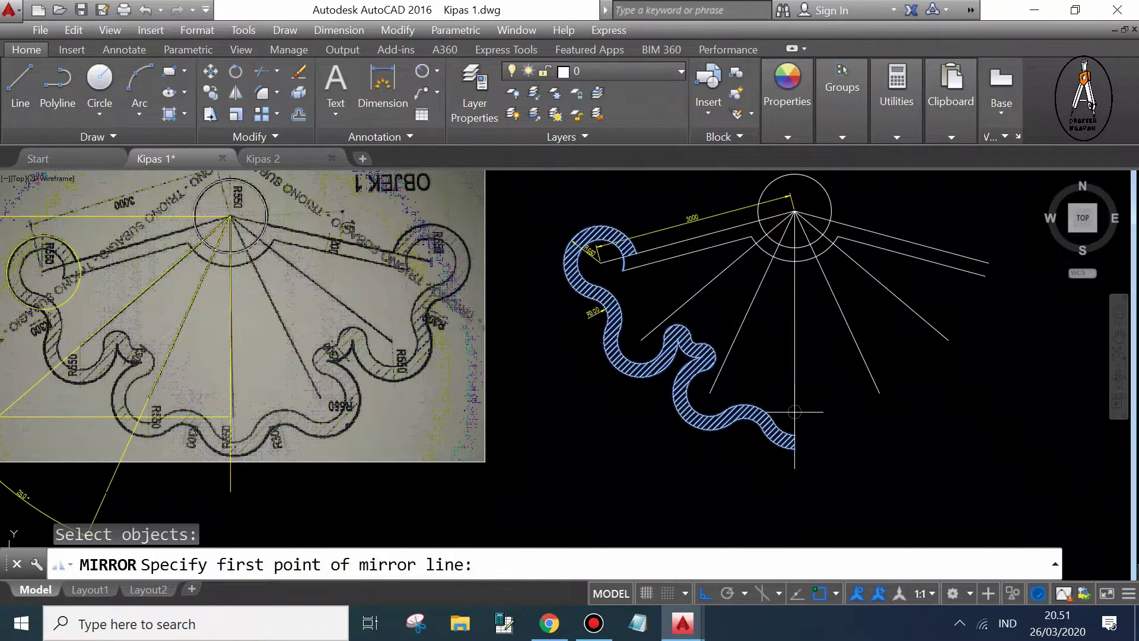
pyautogui.click(794, 468)
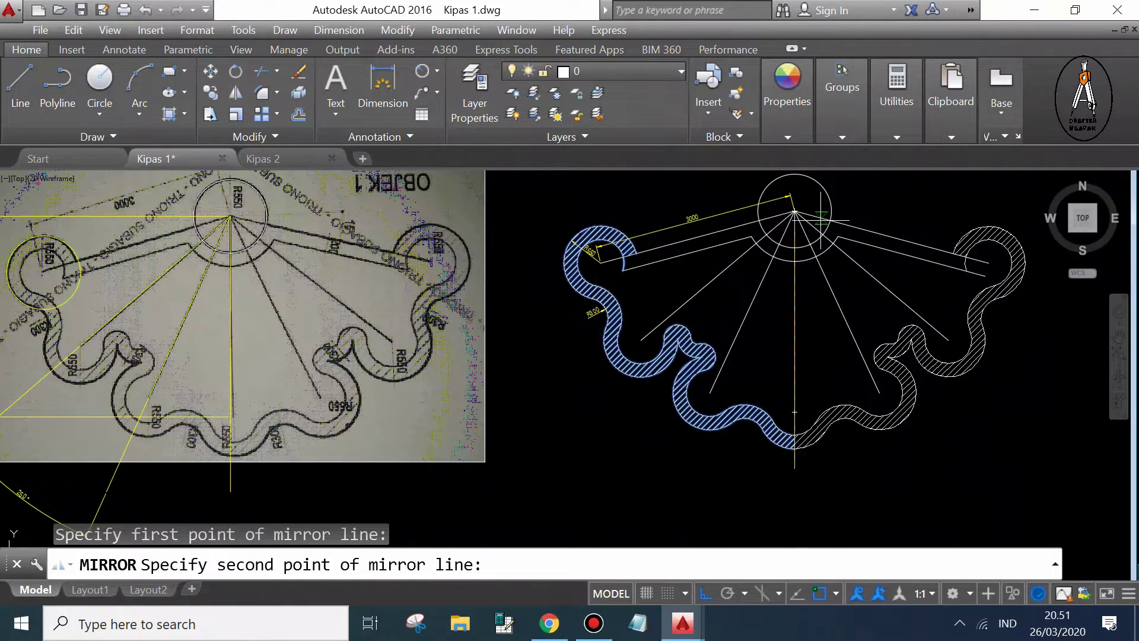
pyautogui.scroll(-3, 801, 469)
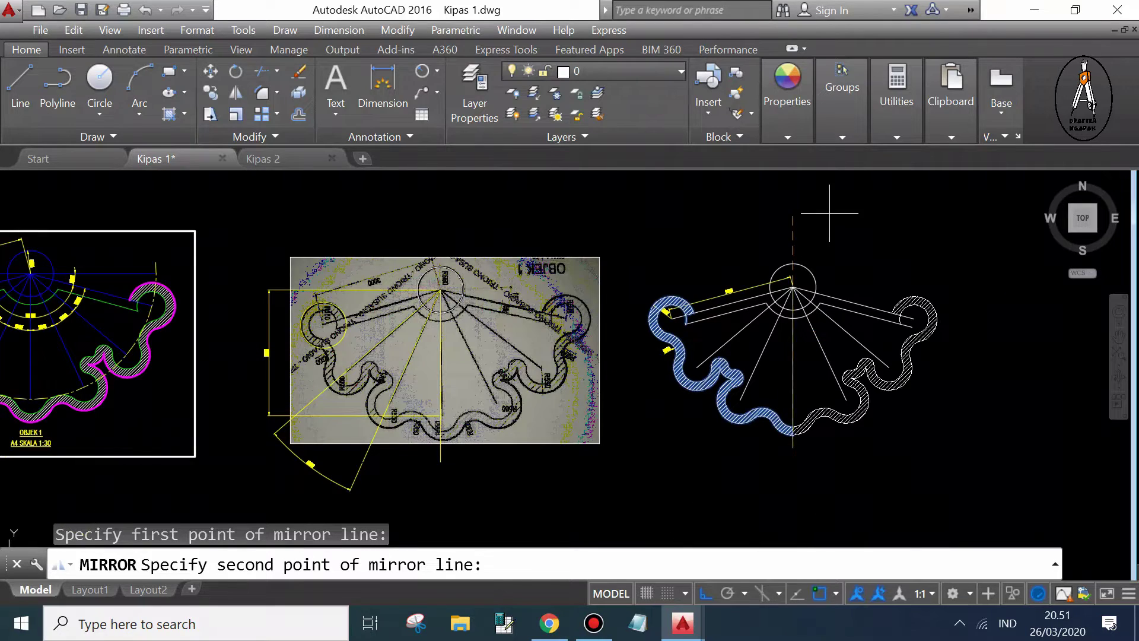
pyautogui.scroll(2, 819, 247)
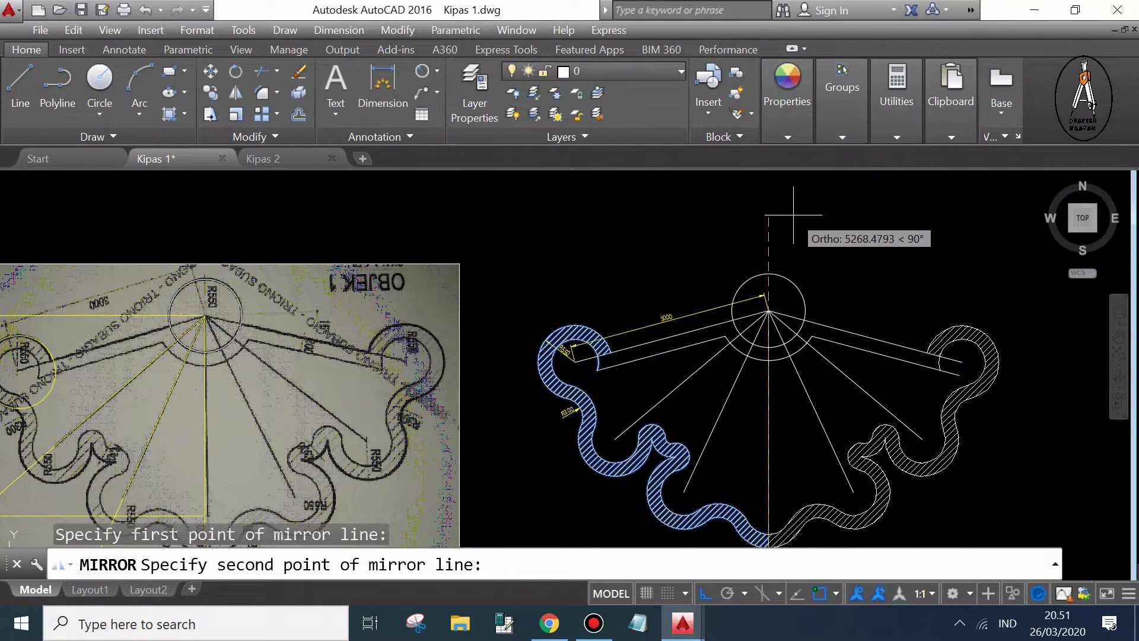
pyautogui.click(793, 215)
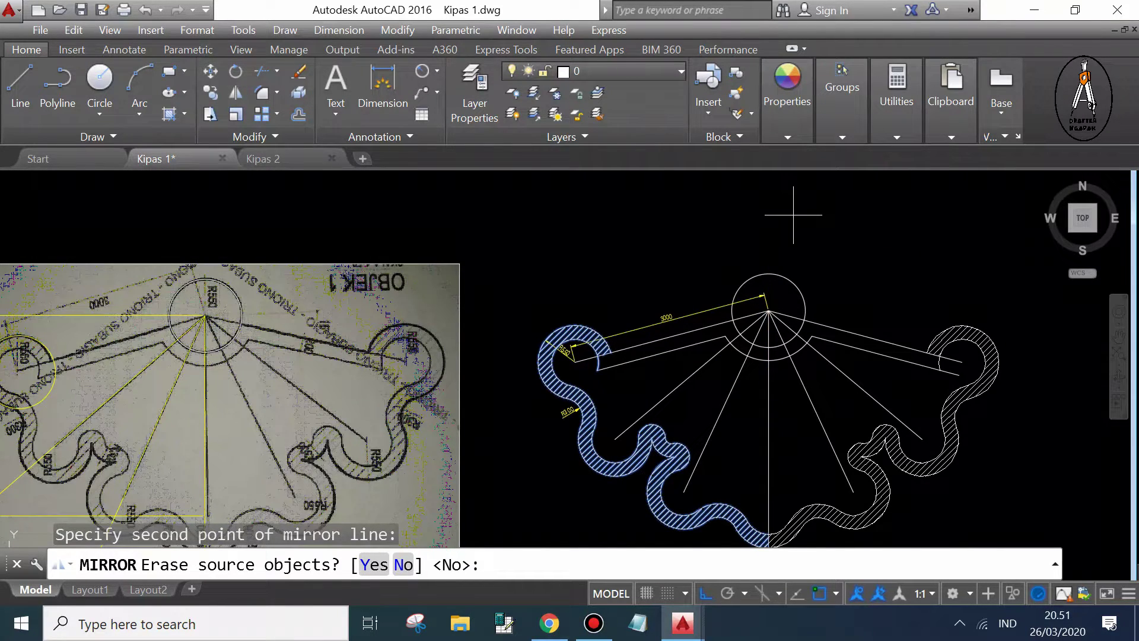
pyautogui.press('Return')
pyautogui.scroll(-2, 793, 215)
pyautogui.scroll(2, 790, 336)
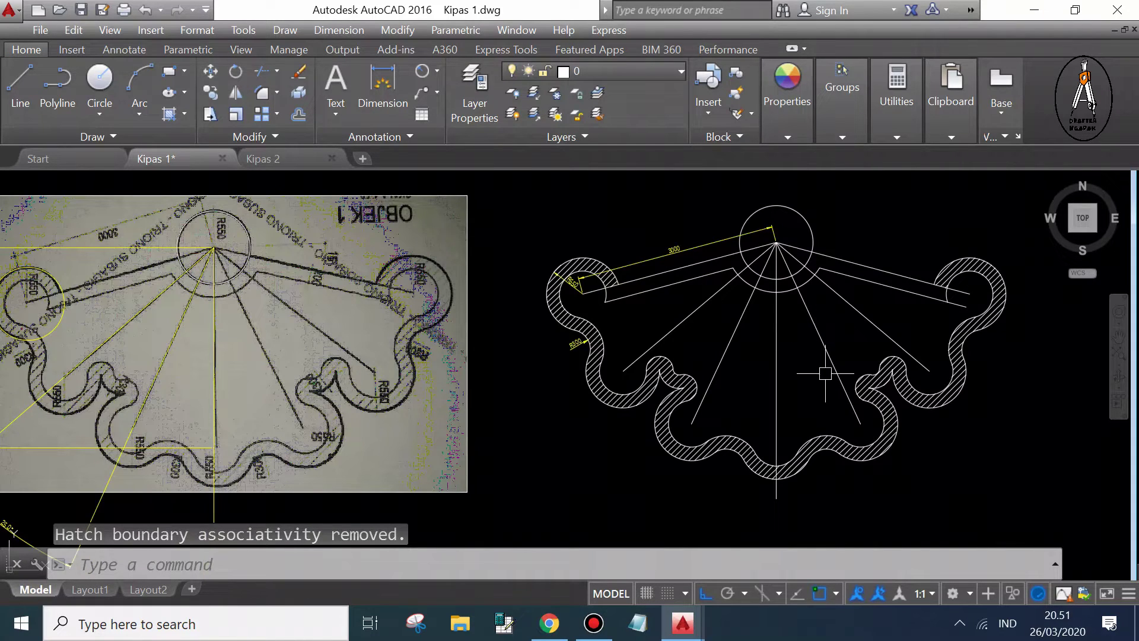
# - Shorten the fan's centre spoke so its lower end stops inside the scalloped border, and save the drawing
pyautogui.click(781, 501)
pyautogui.click(775, 498)
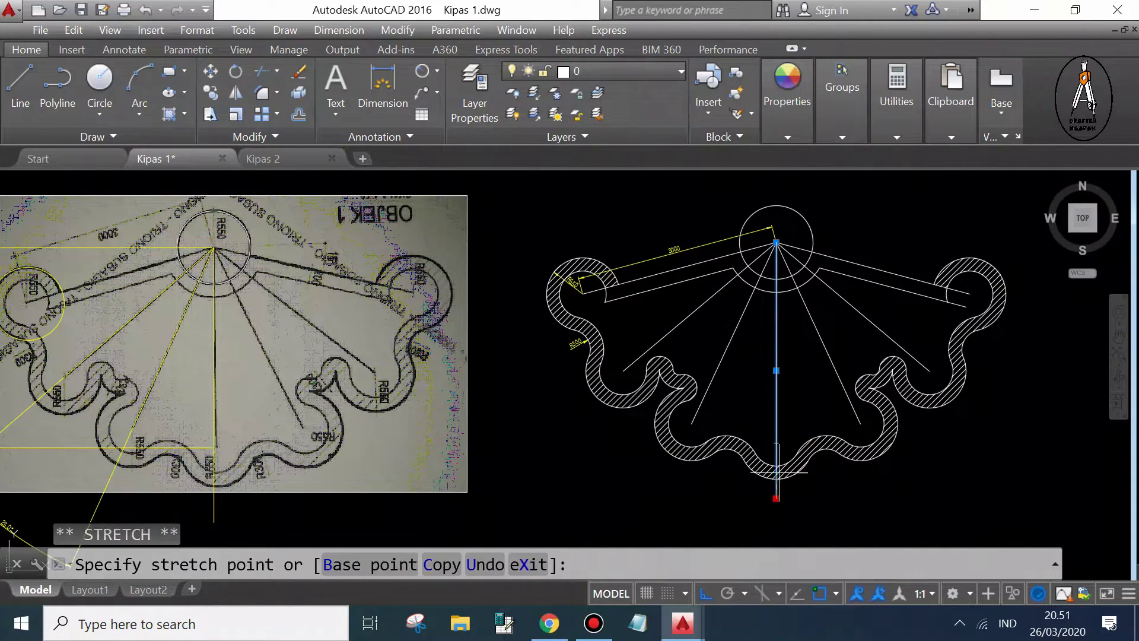
pyautogui.press('Escape')
pyautogui.press('Escape')
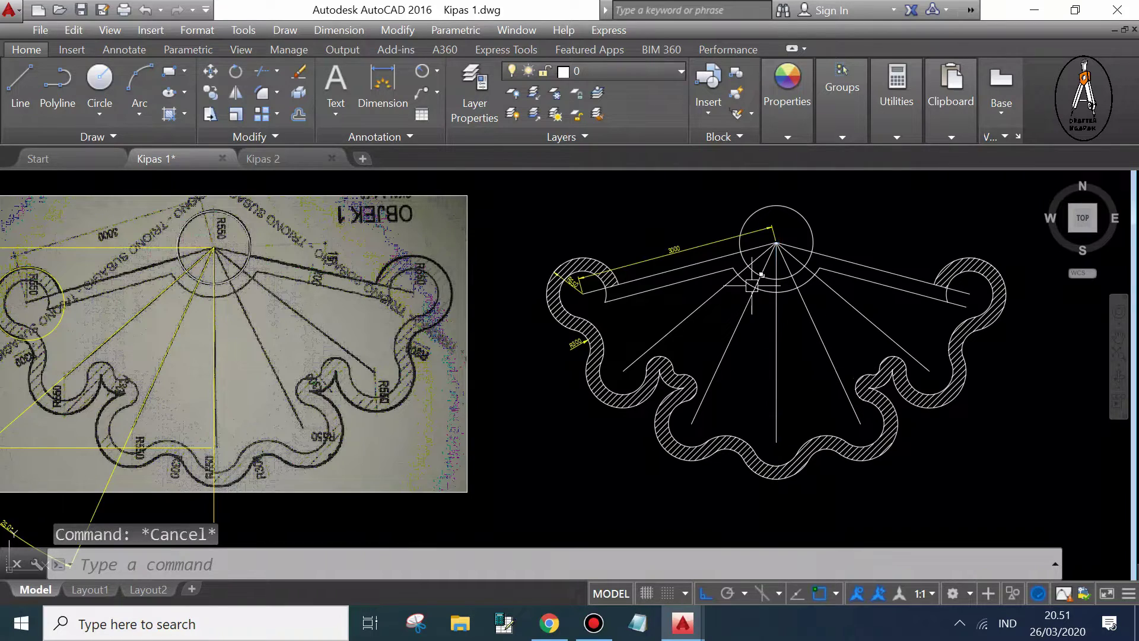
pyautogui.scroll(-2, 835, 304)
pyautogui.moveTo(828, 312); pyautogui.dragTo(874, 322, button='middle')
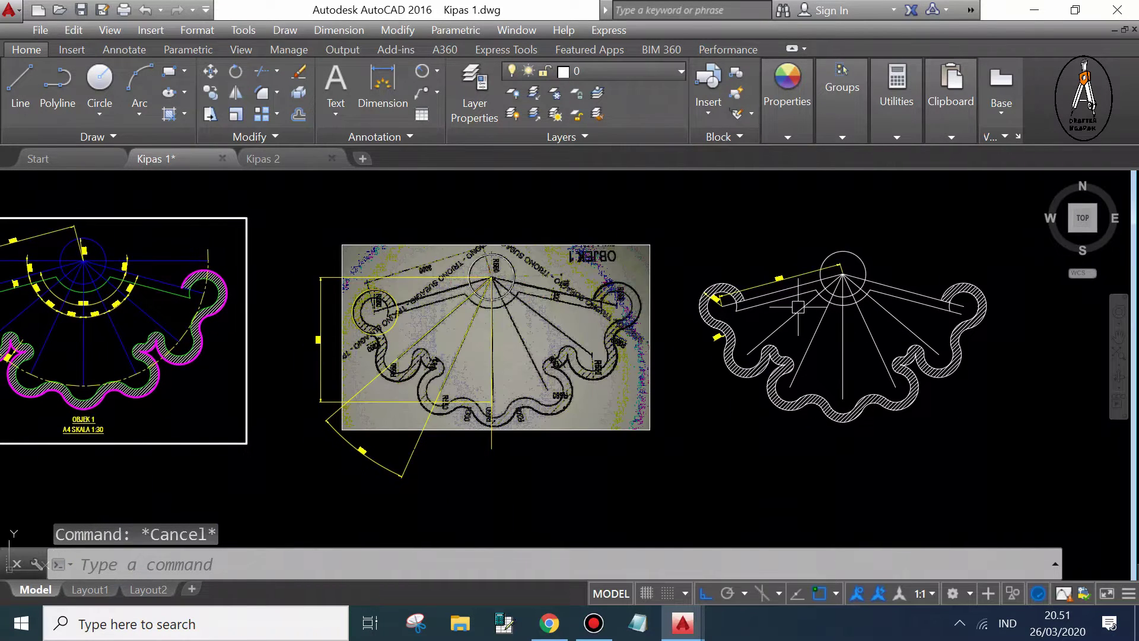
pyautogui.scroll(2, 789, 302)
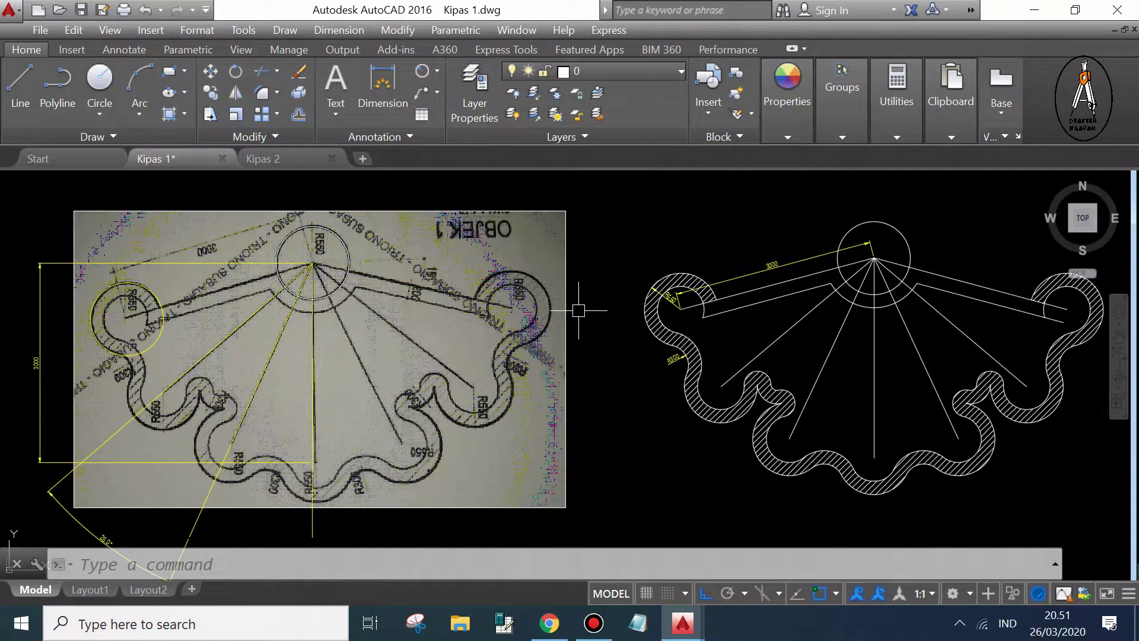
pyautogui.hotkey('ctrl', 's')
pyautogui.press('Escape')
pyautogui.hotkey('ctrl', 's')
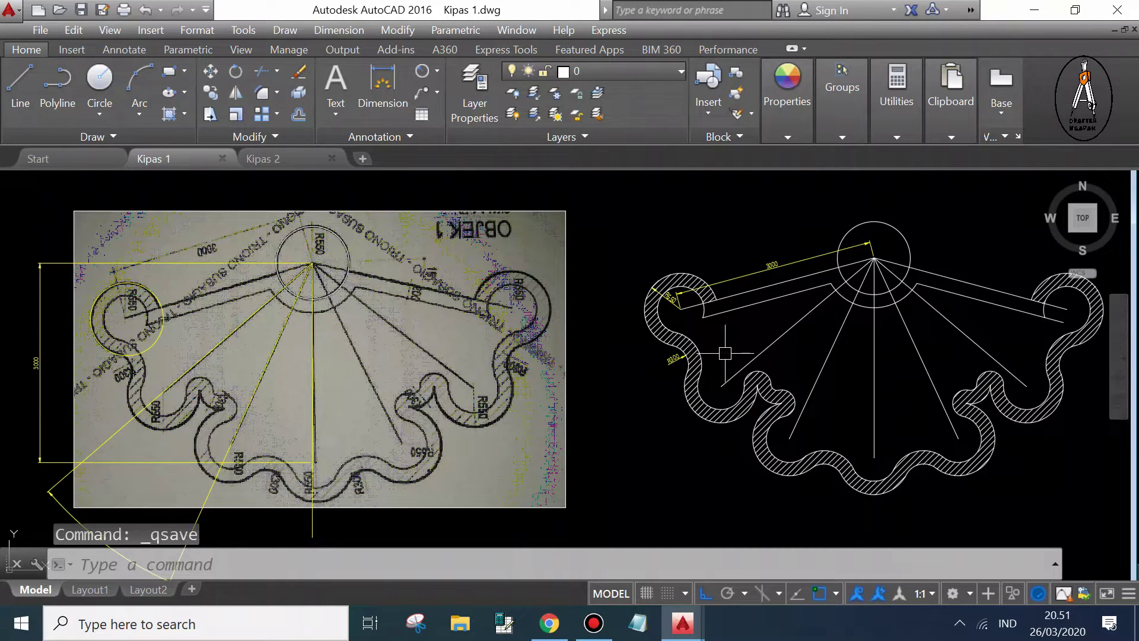
# - Add an aligned dimension across the gap between the two parallel lines of the fan's left arm
pyautogui.scroll(-2, 765, 323)
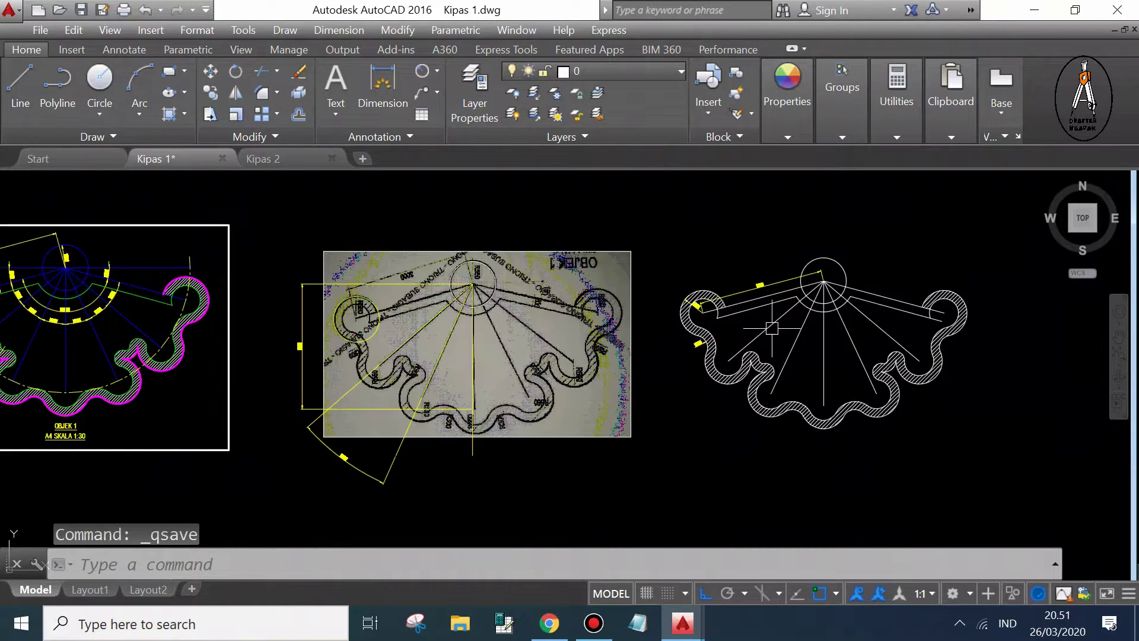
pyautogui.scroll(2, 907, 333)
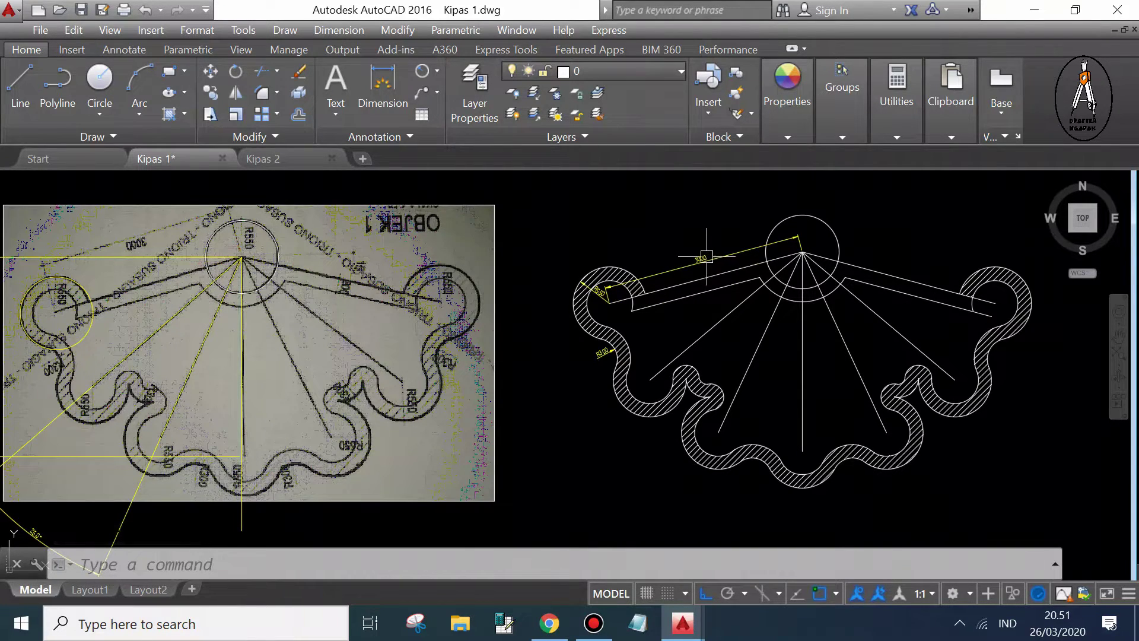
pyautogui.scroll(4, 694, 261)
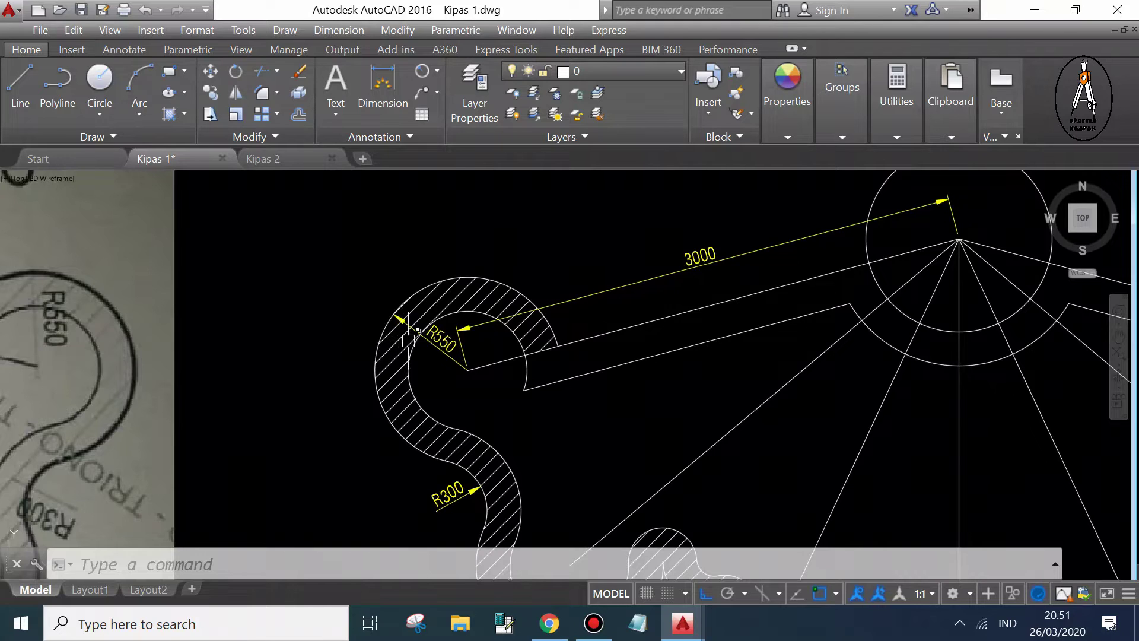
pyautogui.scroll(2, 409, 335)
pyautogui.scroll(-4, 421, 338)
pyautogui.scroll(2, 439, 442)
pyautogui.scroll(-4, 457, 407)
pyautogui.scroll(4, 771, 296)
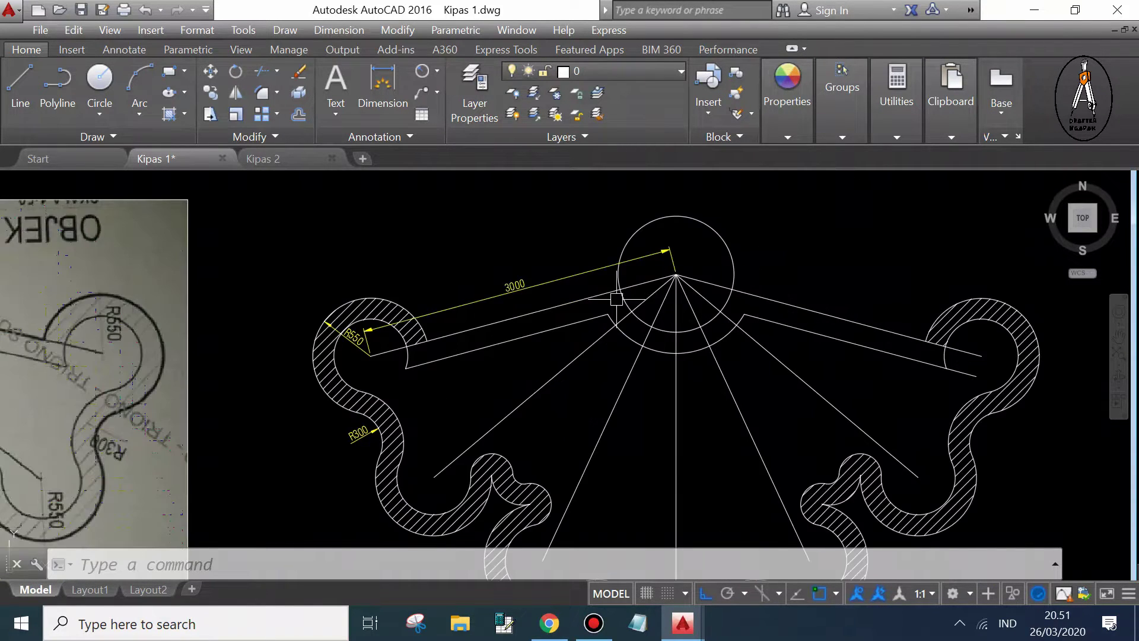
pyautogui.click(439, 72)
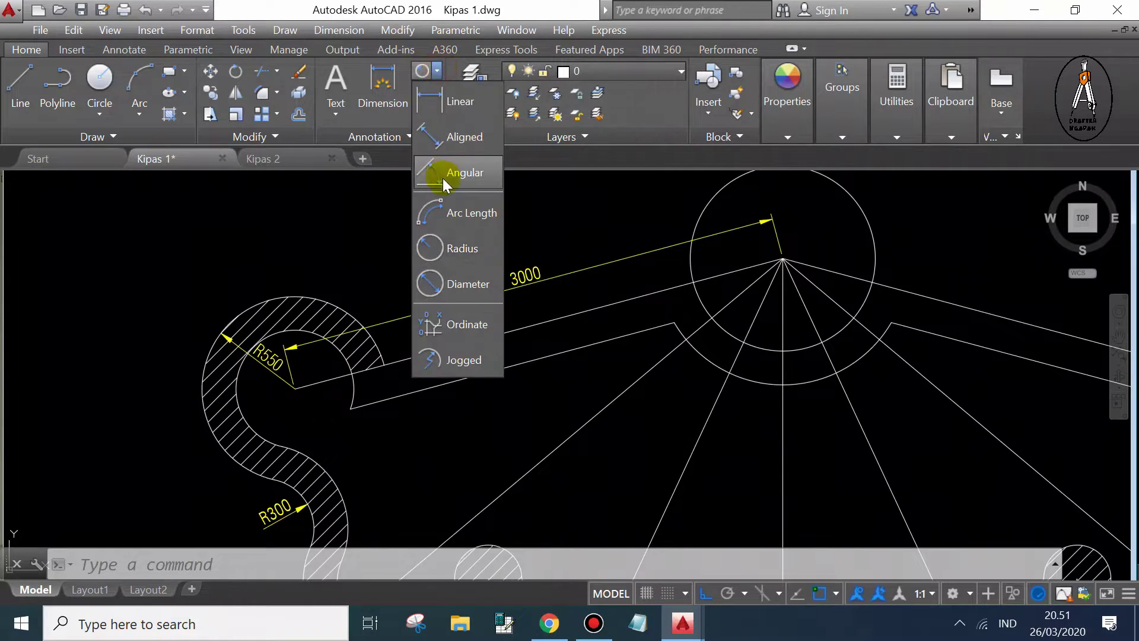
pyautogui.click(453, 140)
pyautogui.click(504, 367)
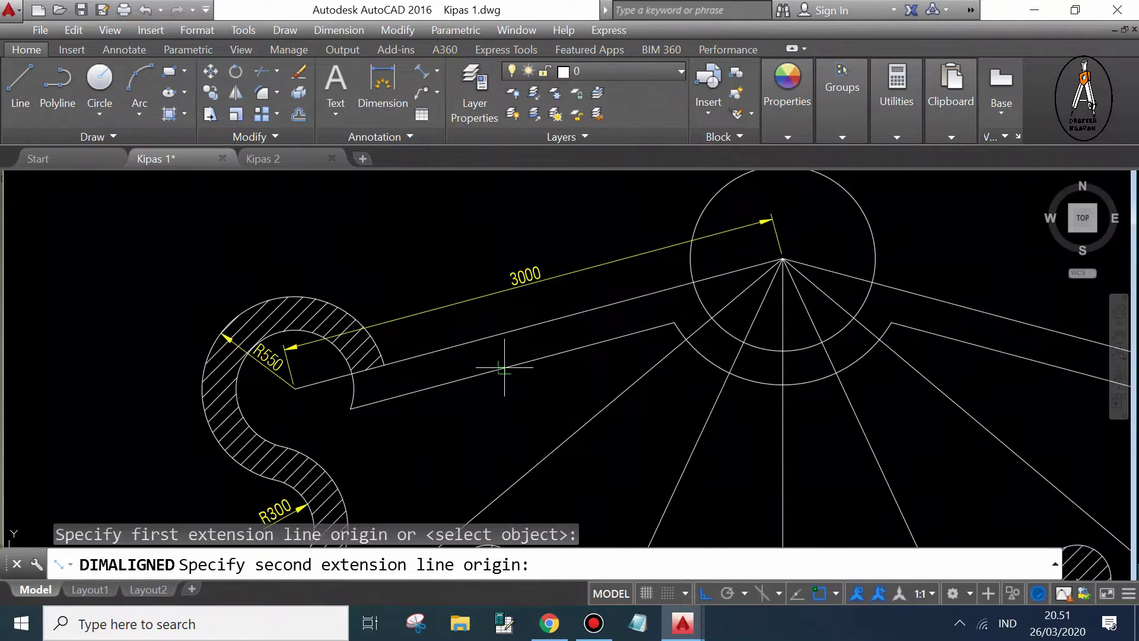
pyautogui.click(496, 335)
pyautogui.click(500, 344)
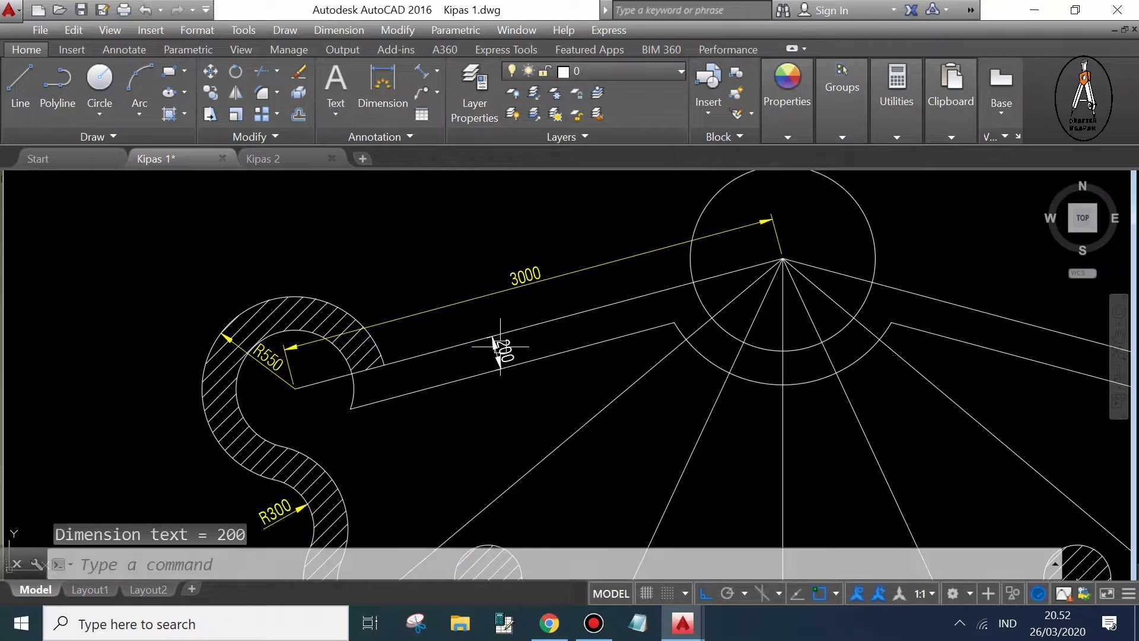
# - Move the arm-width dimension to the DIN layer and clear the selection
pyautogui.click(503, 350)
pyautogui.click(625, 74)
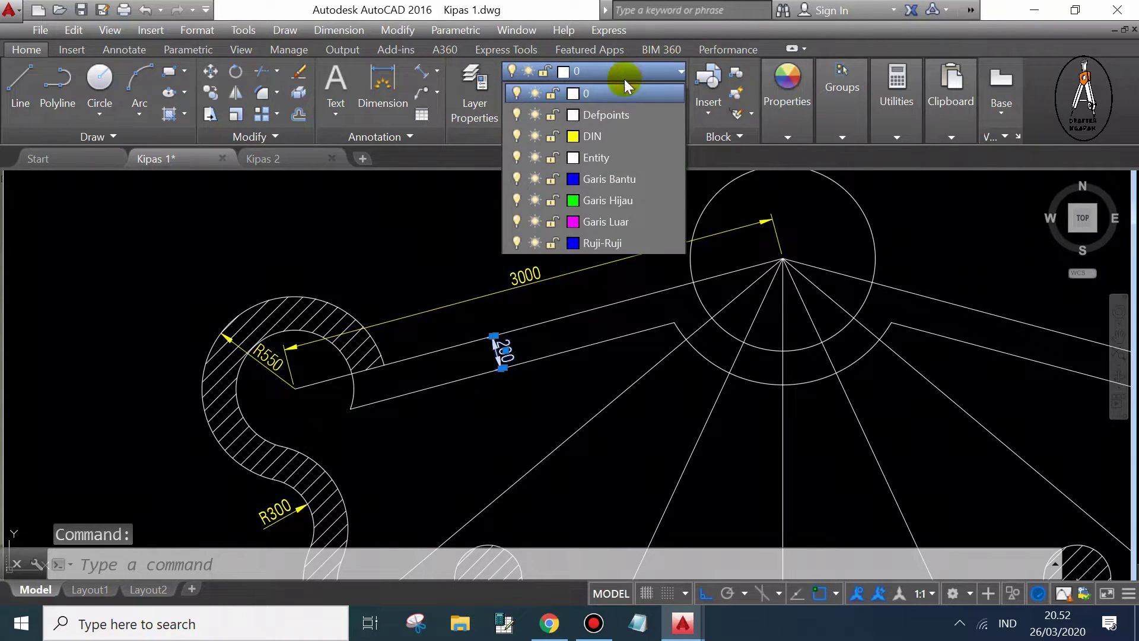
pyautogui.click(608, 142)
pyautogui.press('Escape')
# - Make DIN the current layer with nothing selected, ready for further dimensions
pyautogui.scroll(-6, 620, 323)
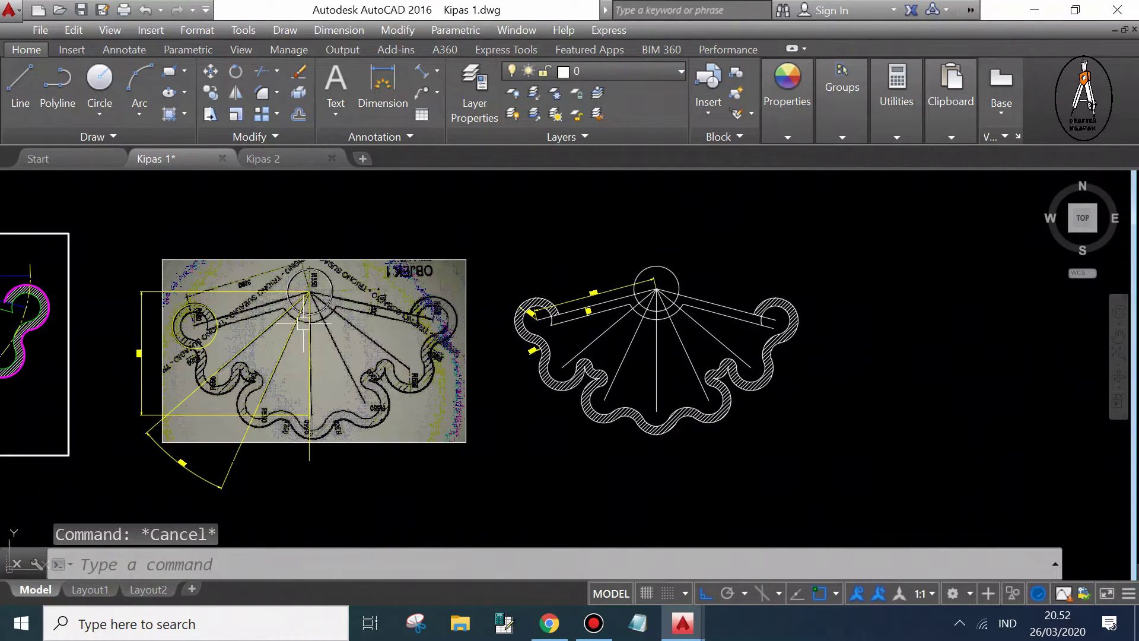
pyautogui.scroll(2, 311, 323)
pyautogui.moveTo(480, 299); pyautogui.dragTo(507, 283, button='middle')
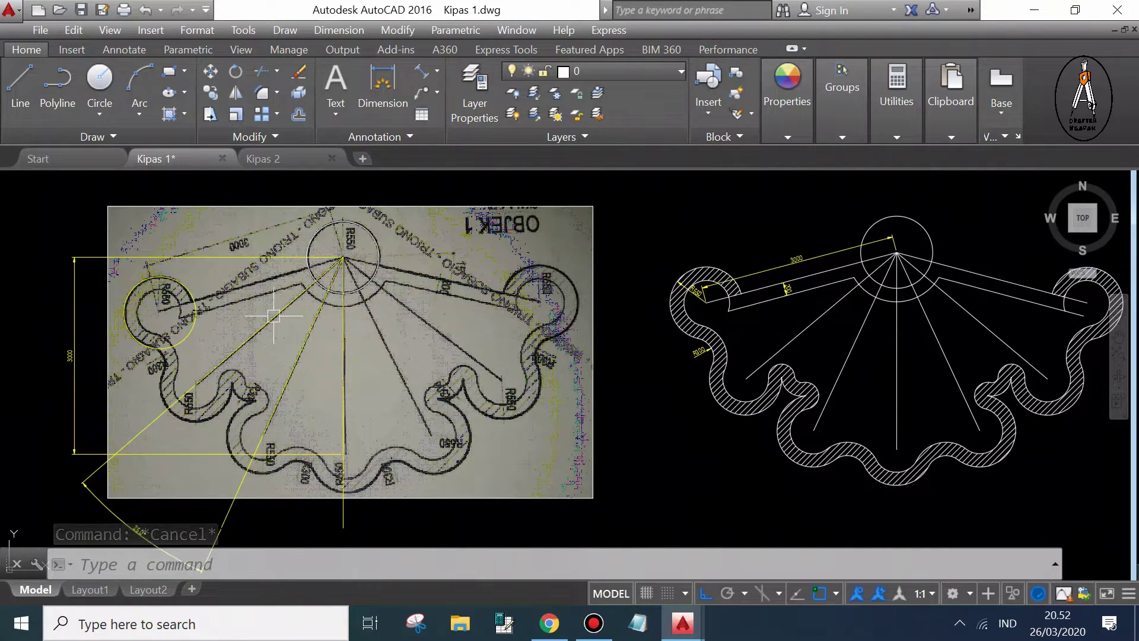
pyautogui.scroll(-3, 394, 415)
pyautogui.scroll(3, 705, 328)
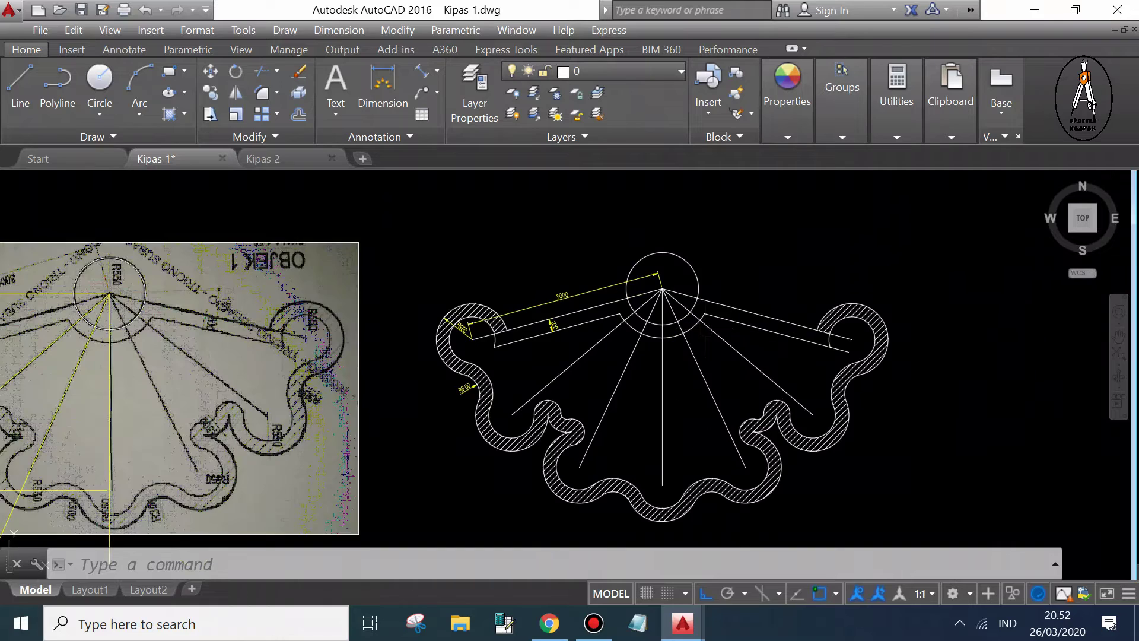
pyautogui.scroll(2, 695, 332)
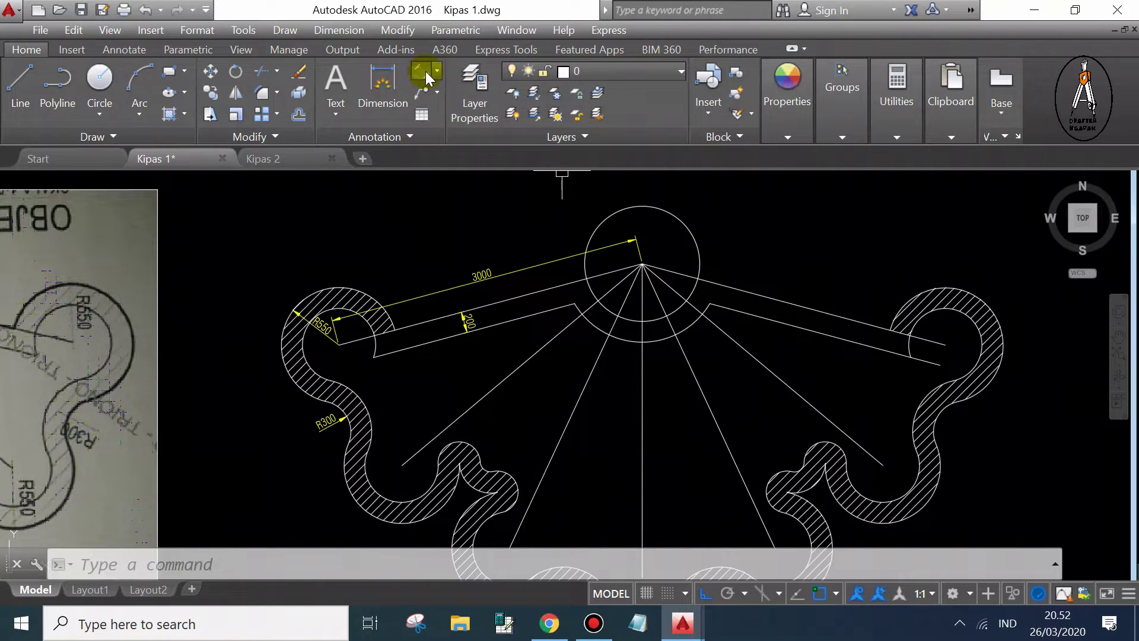
pyautogui.click(623, 72)
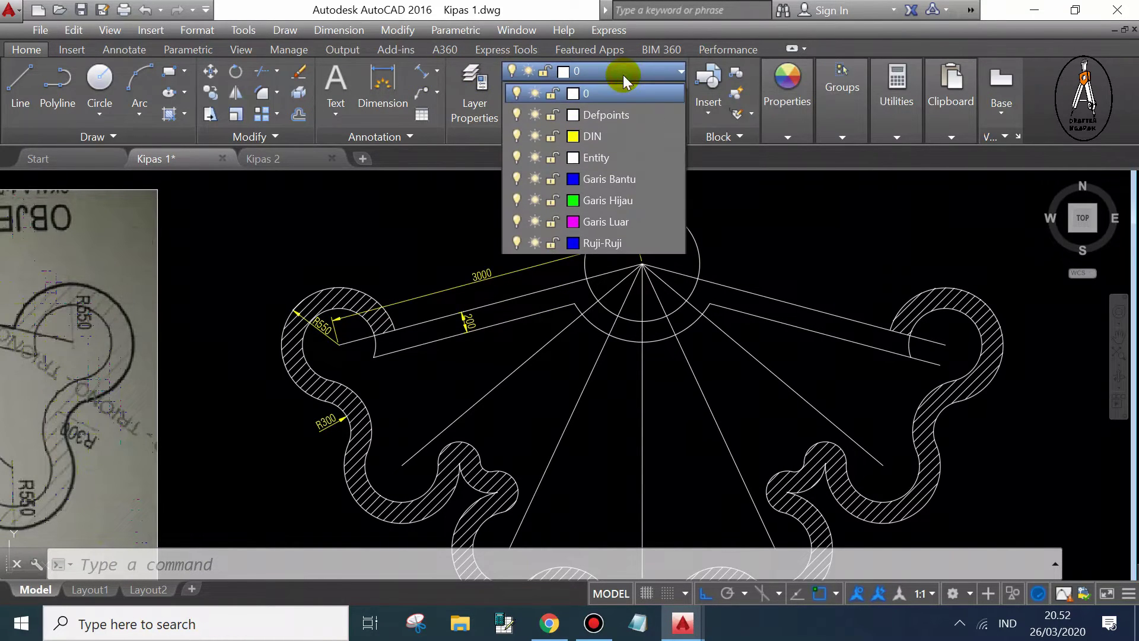
pyautogui.click(622, 134)
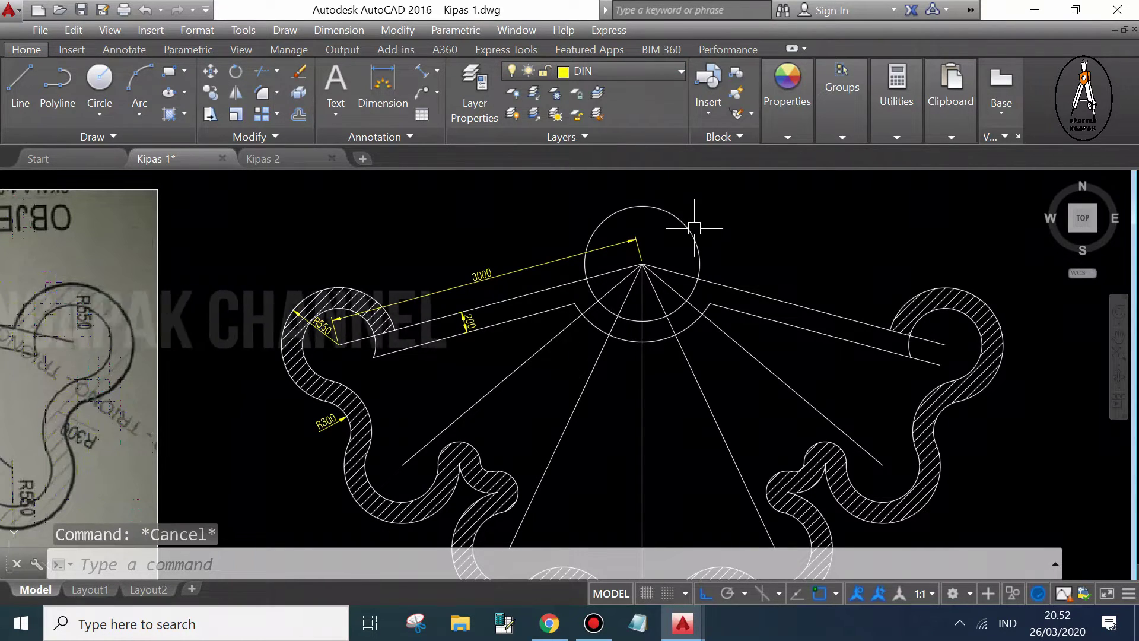
# - Switch to Chrome and look through the Drafter Ngapak channel's uploads for the layer tutorials
pyautogui.click(549, 623)
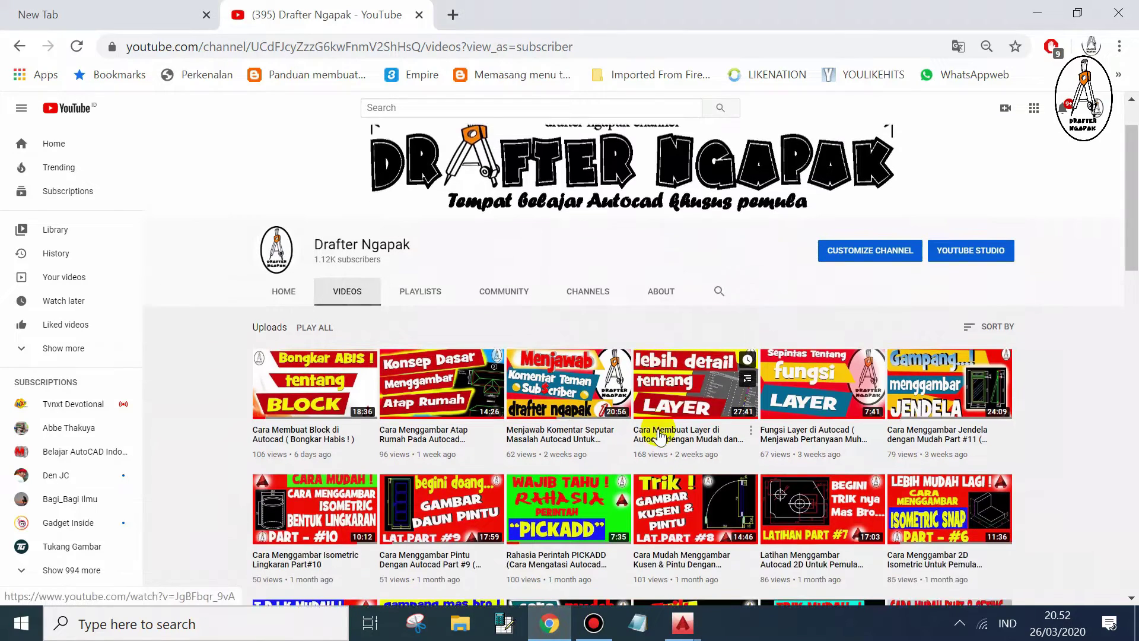
pyautogui.scroll(-1, 660, 436)
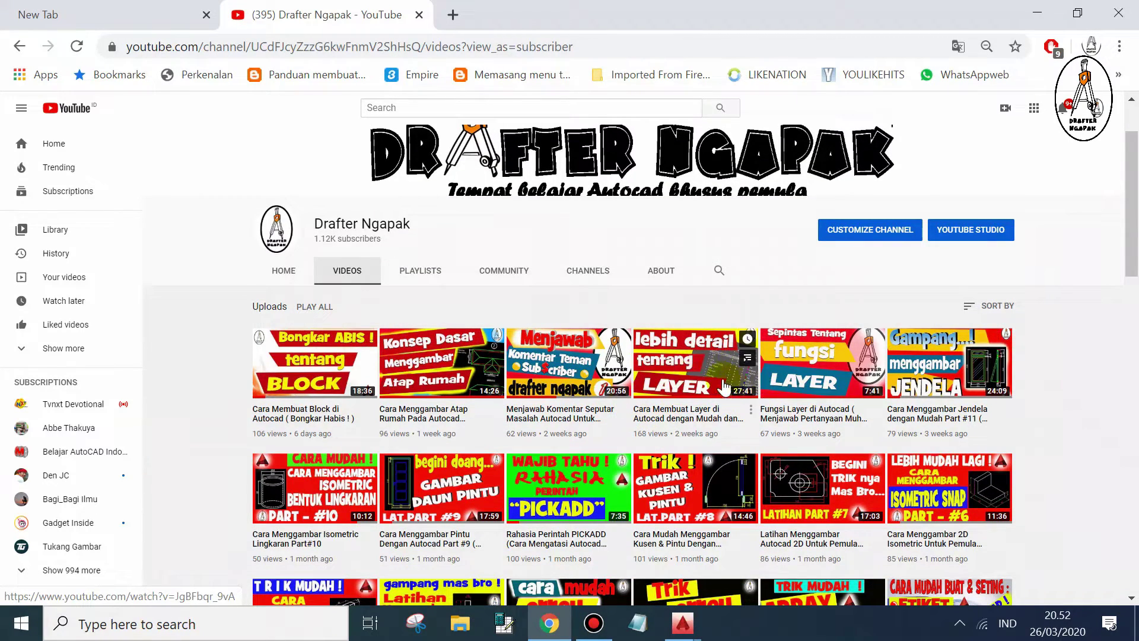
pyautogui.scroll(-1, 725, 387)
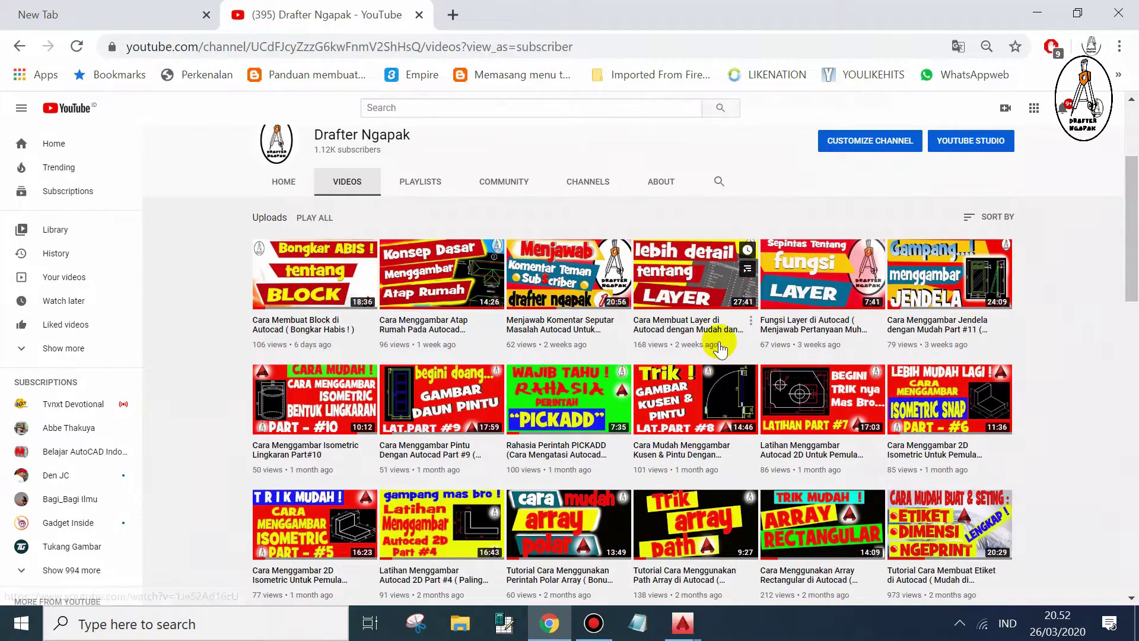
pyautogui.moveTo(682, 623)
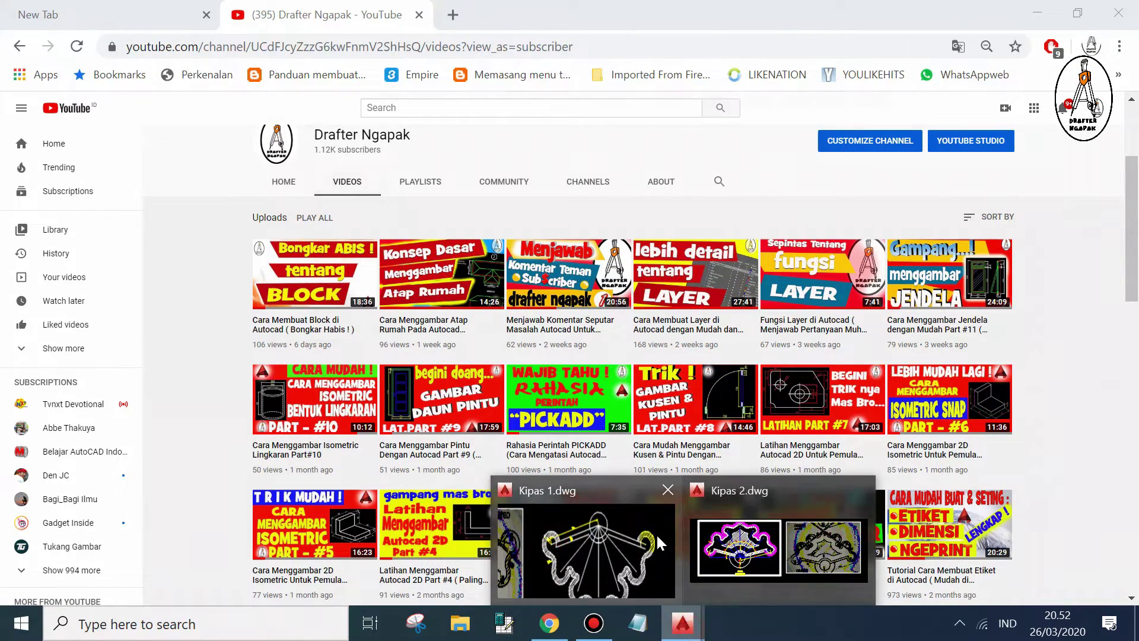
# - Look through the Drafter Ngapak channel's playlists in Chrome, then return to the Kipas 1 drawing in AutoCAD
pyautogui.click(632, 535)
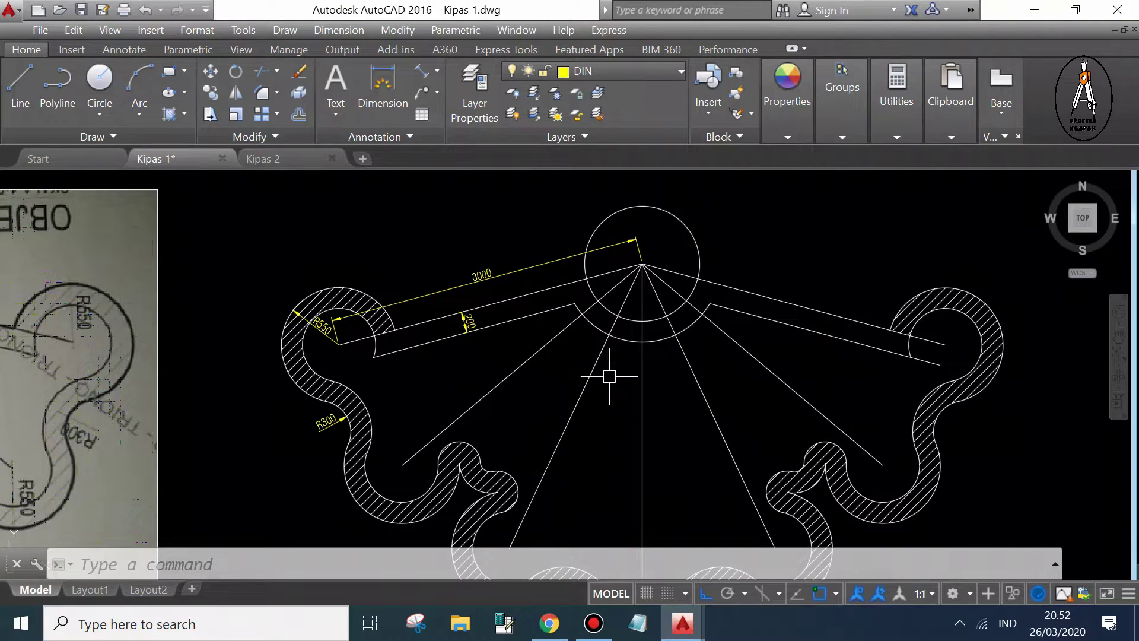
pyautogui.click(548, 623)
pyautogui.click(421, 175)
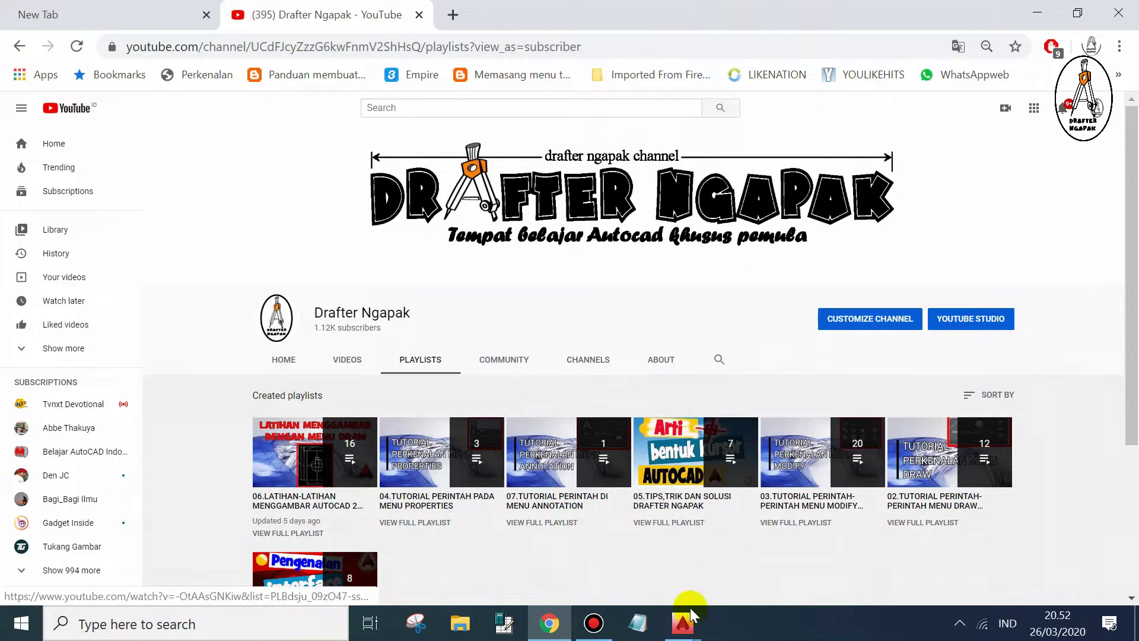
pyautogui.moveTo(682, 623)
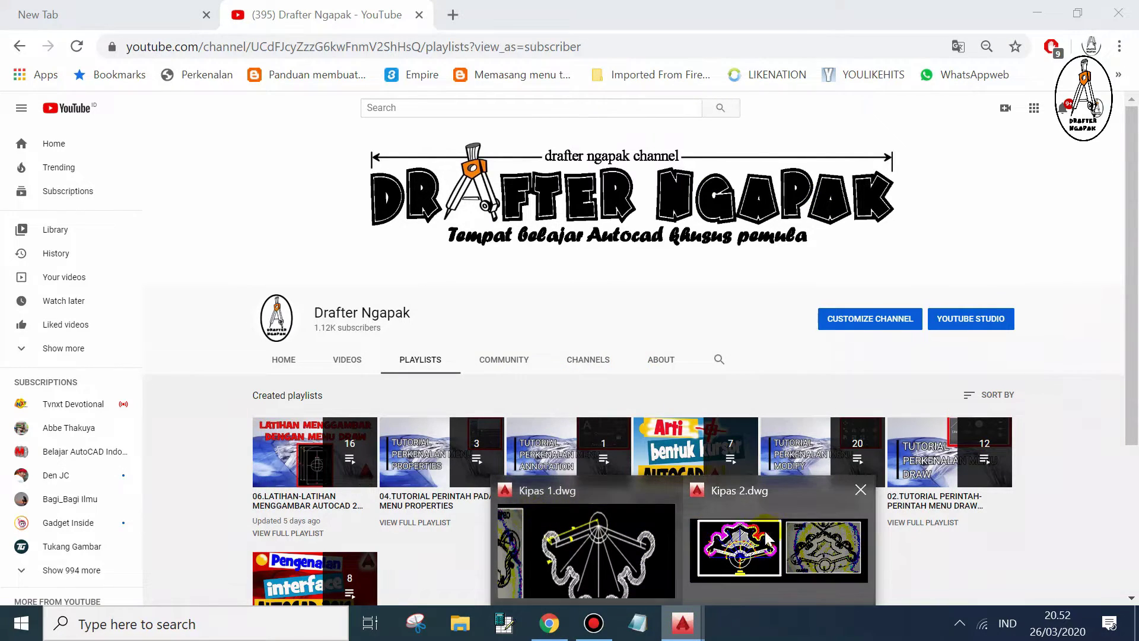
pyautogui.click(610, 534)
pyautogui.scroll(-2, 666, 325)
pyautogui.scroll(2, 747, 264)
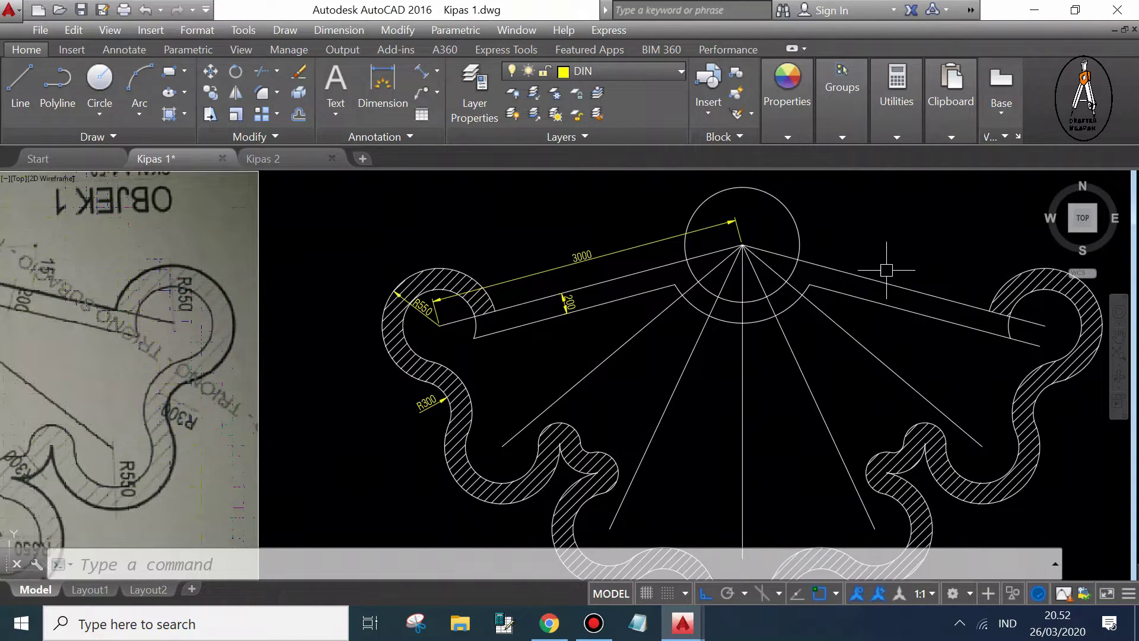
# - Add an angular dimension between the upper line of the fan's left arm and the adjacent spoke
pyautogui.moveTo(880, 271); pyautogui.dragTo(829, 269, button='middle')
pyautogui.click(437, 71)
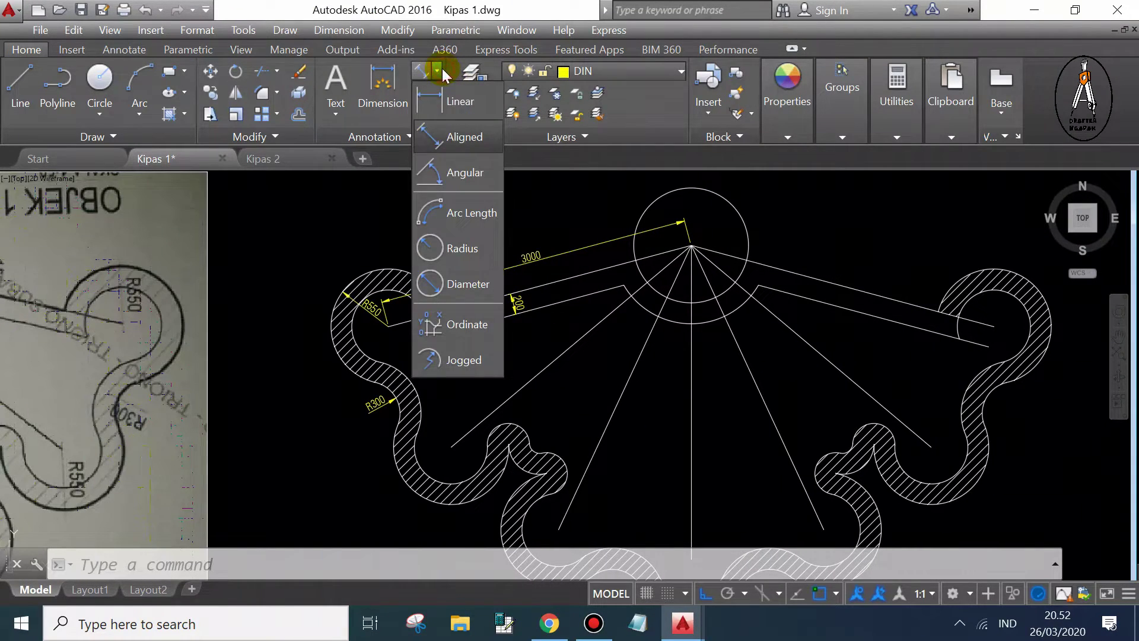
pyautogui.click(449, 174)
pyautogui.scroll(2, 549, 285)
pyautogui.scroll(-2, 534, 279)
pyautogui.scroll(2, 552, 282)
pyautogui.click(554, 273)
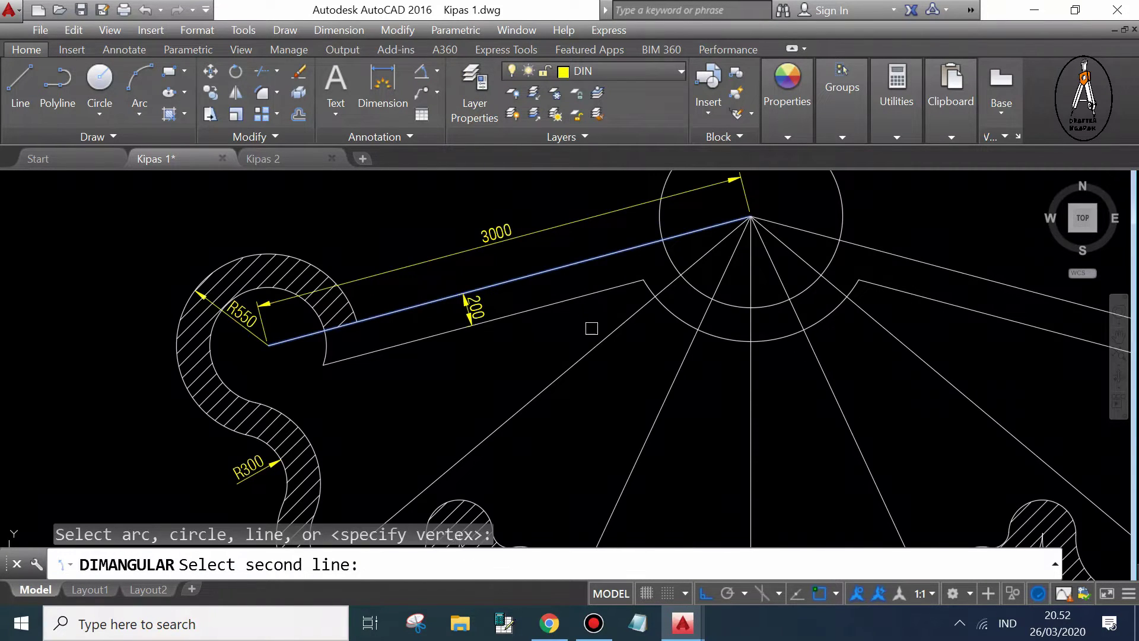
pyautogui.click(605, 333)
pyautogui.scroll(2, 558, 320)
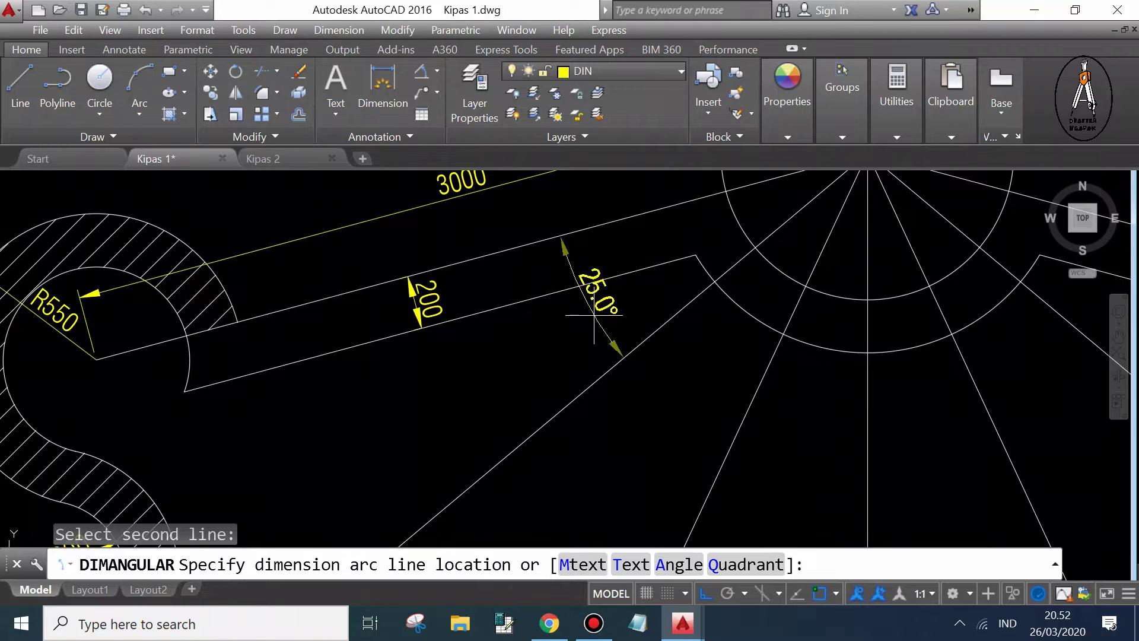
pyautogui.click(594, 291)
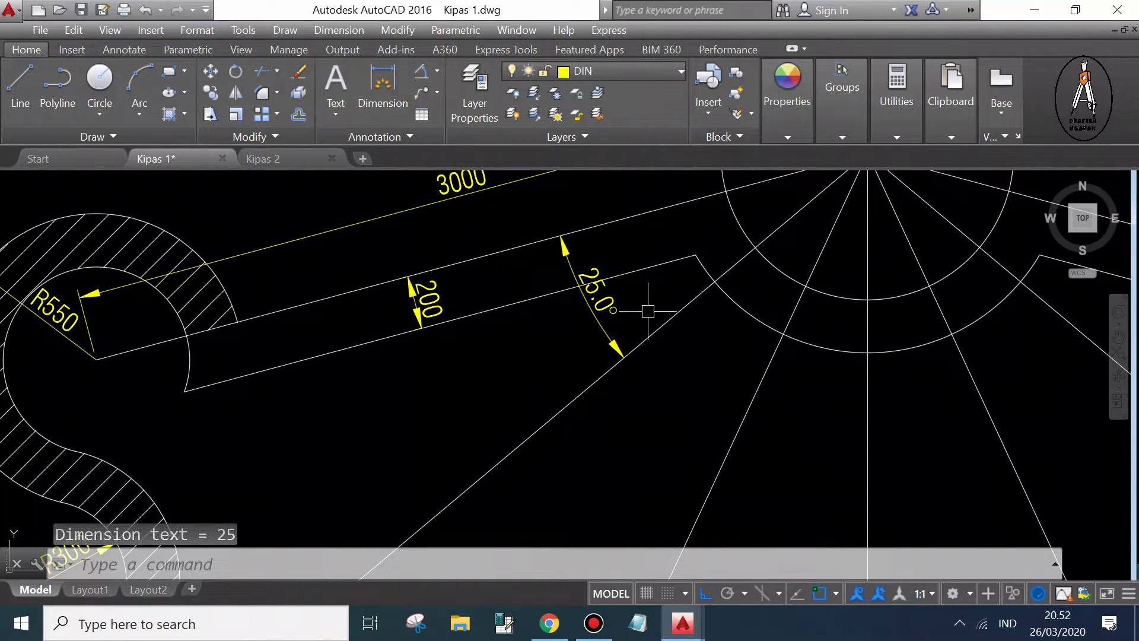
# - Add angular dimensions between the two left spokes and between the inner left spoke and the vertical centre line, continuing the dimension arc
pyautogui.press('Return')
pyautogui.click(641, 345)
pyautogui.click(743, 423)
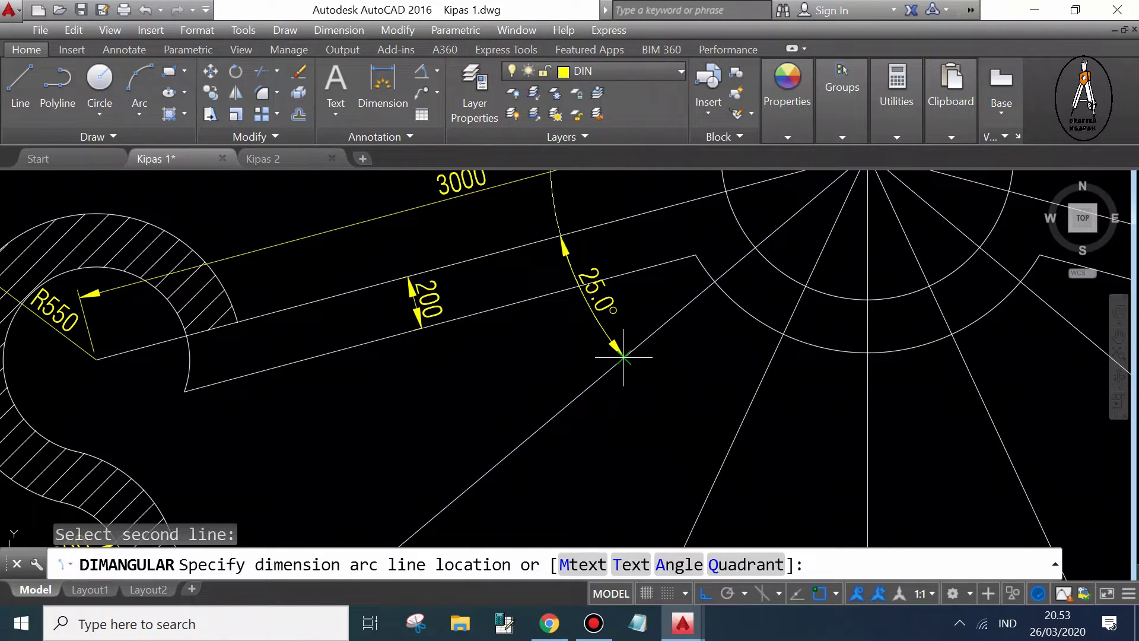
pyautogui.click(636, 381)
pyautogui.scroll(-2, 564, 348)
pyautogui.scroll(2, 712, 389)
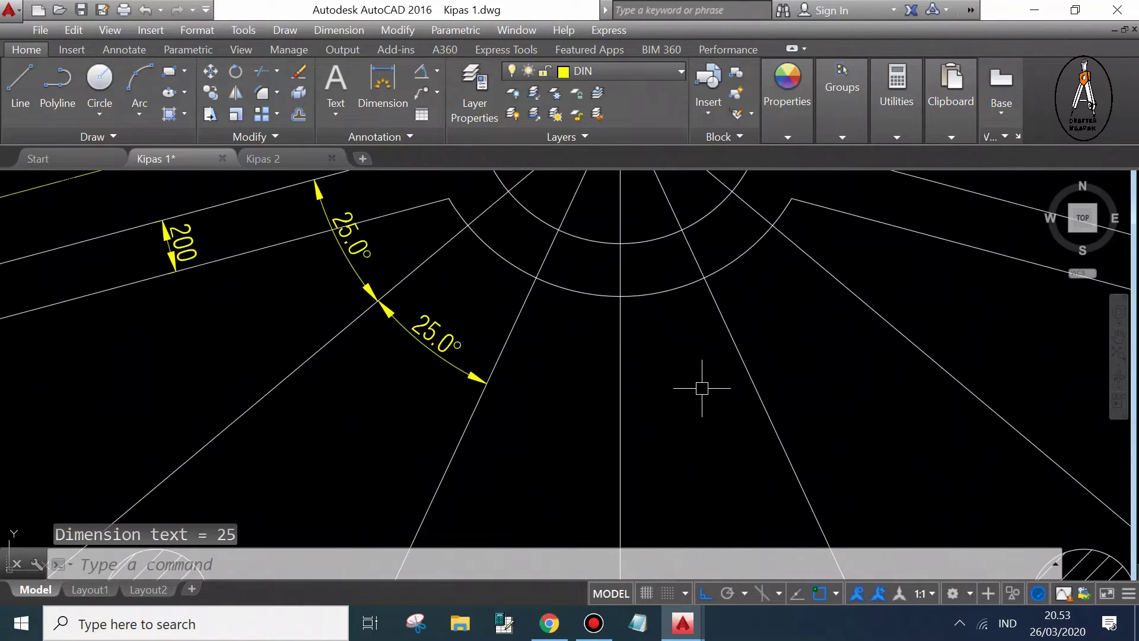
pyautogui.press('Return')
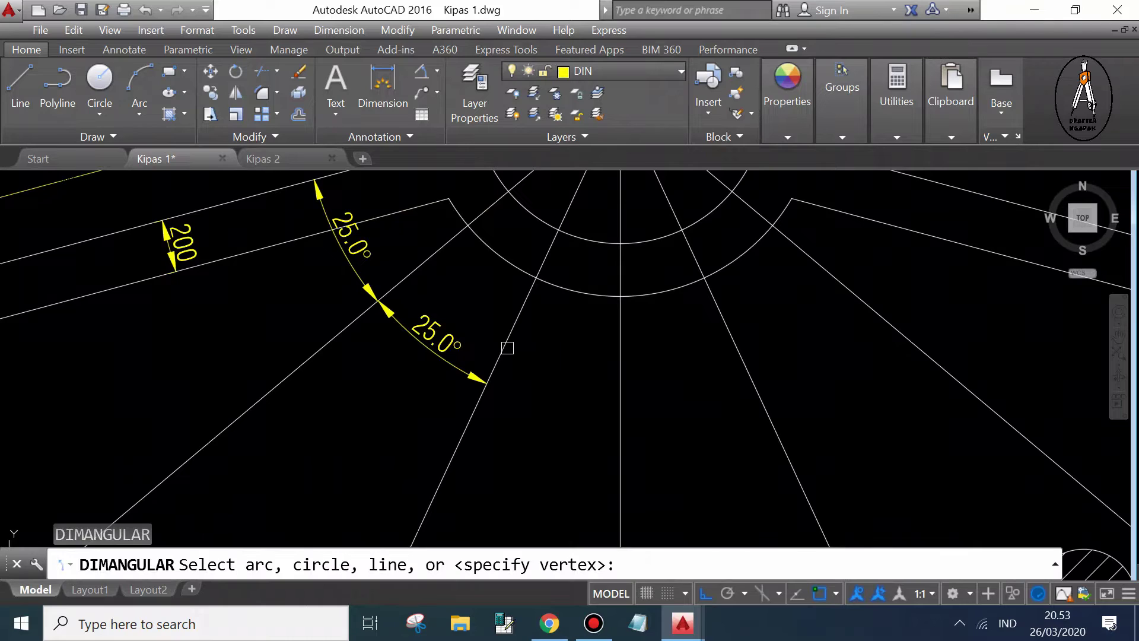
pyautogui.click(507, 348)
pyautogui.click(621, 375)
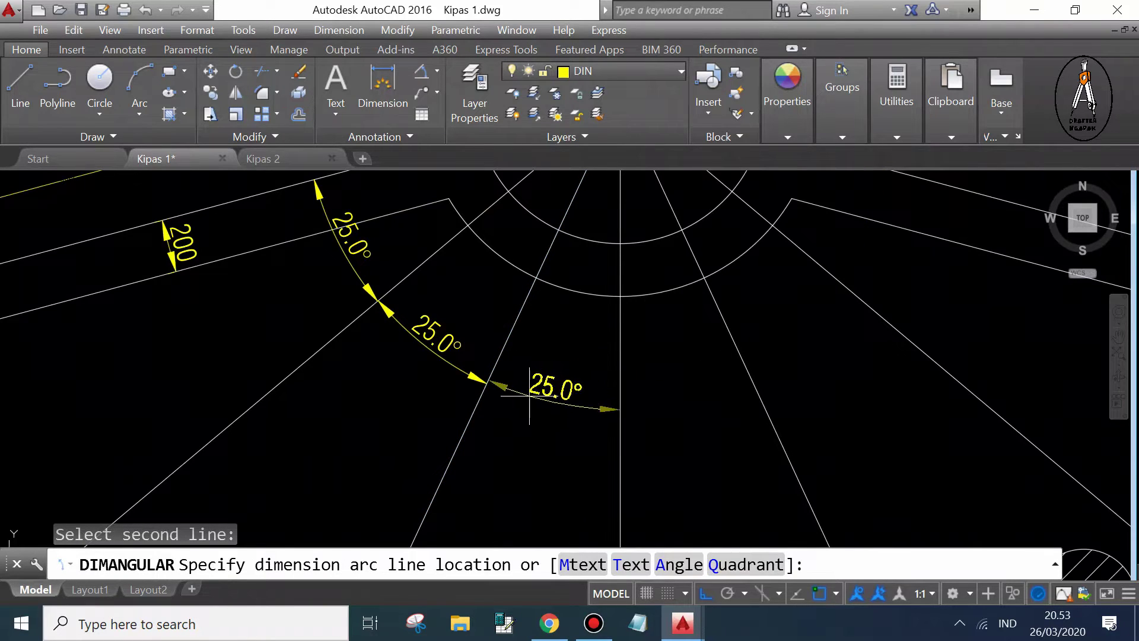
pyautogui.click(527, 399)
# - Add angular dimensions between the vertical centre line and the inner right spoke, and between the two right spokes
pyautogui.press('Return')
pyautogui.click(622, 349)
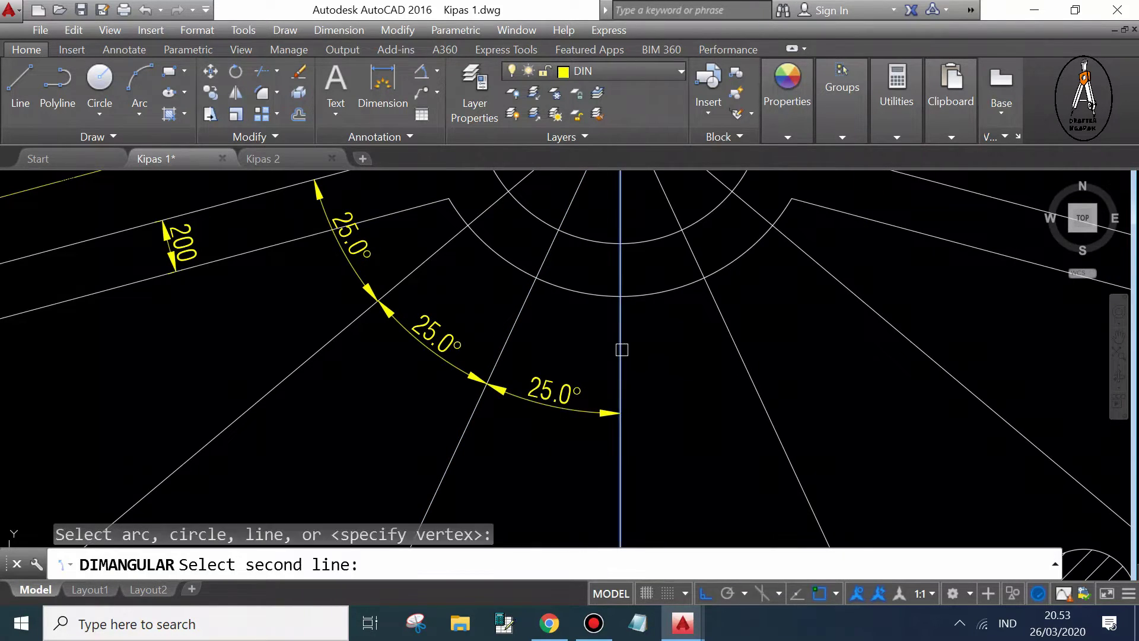
pyautogui.click(718, 334)
pyautogui.click(652, 411)
pyautogui.press('Return')
pyautogui.click(867, 305)
pyautogui.click(741, 345)
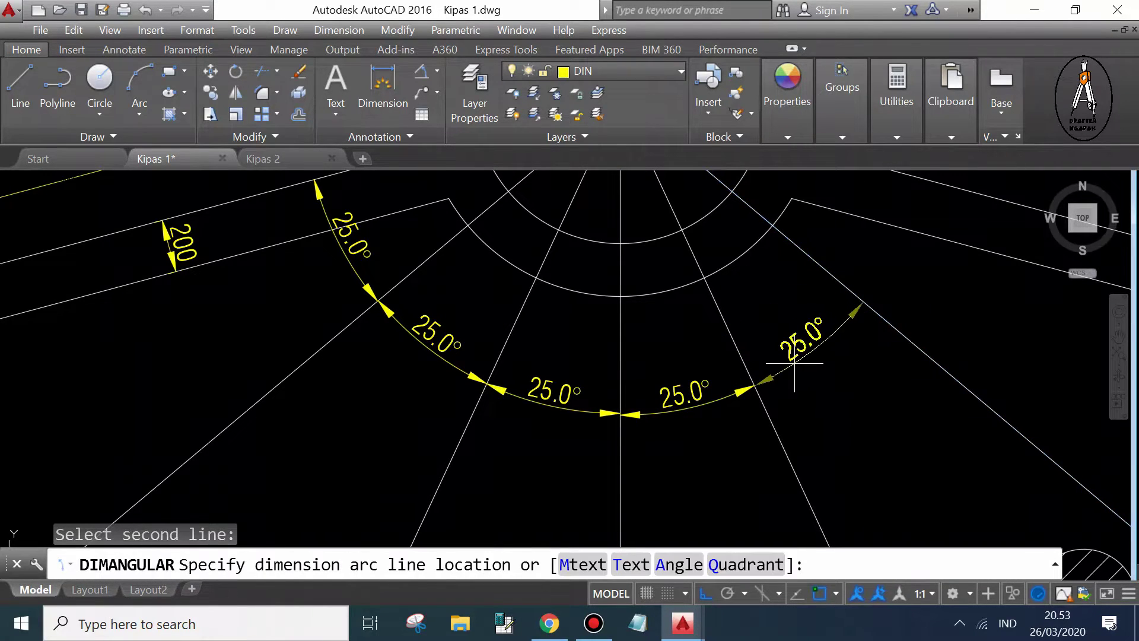
pyautogui.click(793, 374)
# - Add an angular dimension between the outer right spoke and the upper line of the fan's right arm
pyautogui.scroll(-2, 844, 338)
pyautogui.press('Return')
pyautogui.click(741, 335)
pyautogui.click(813, 284)
pyautogui.scroll(3, 787, 334)
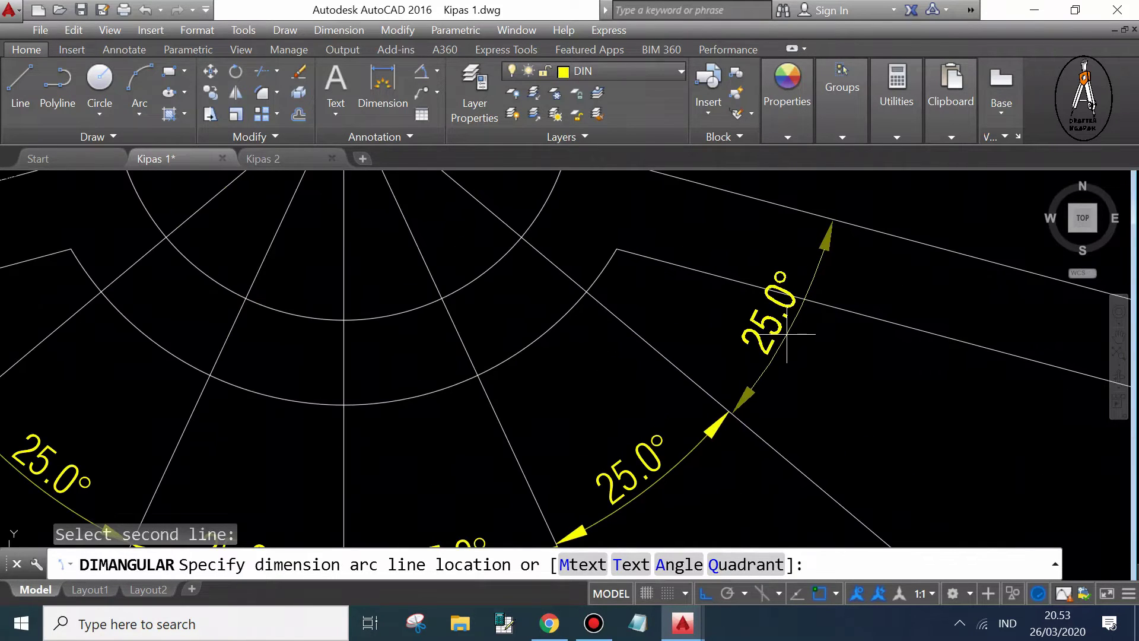
pyautogui.click(779, 324)
pyautogui.scroll(-3, 714, 293)
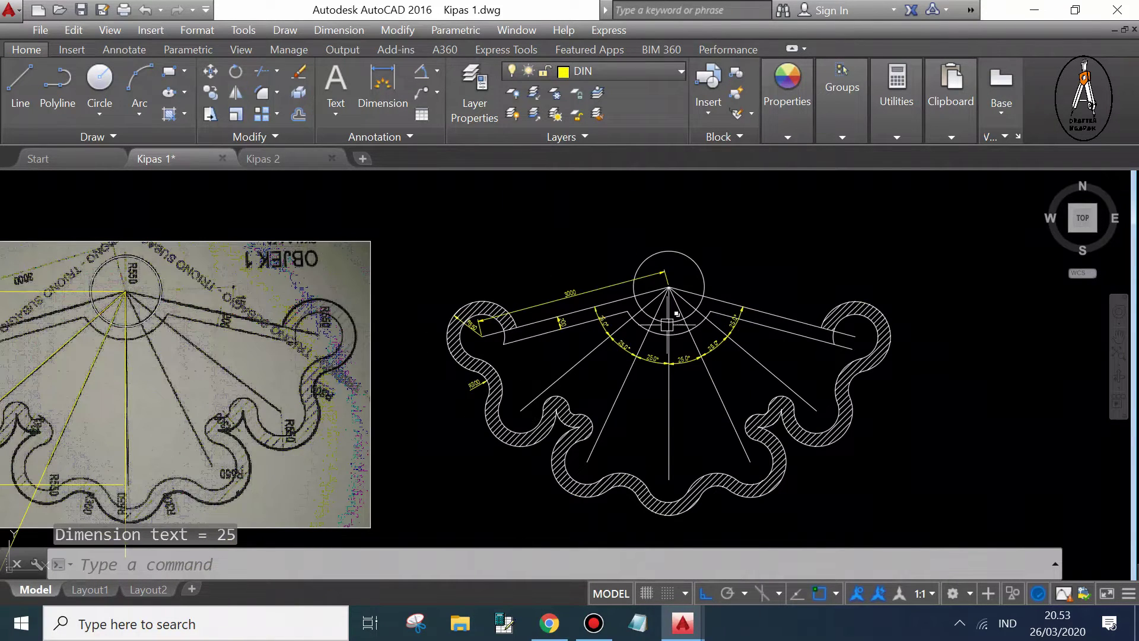
# - Draw a horizontal line 3000 long to the right from the centre of the fan's circle
pyautogui.moveTo(666, 325); pyautogui.dragTo(763, 315, button='middle')
pyautogui.scroll(3, 245, 269)
pyautogui.scroll(-4, 426, 289)
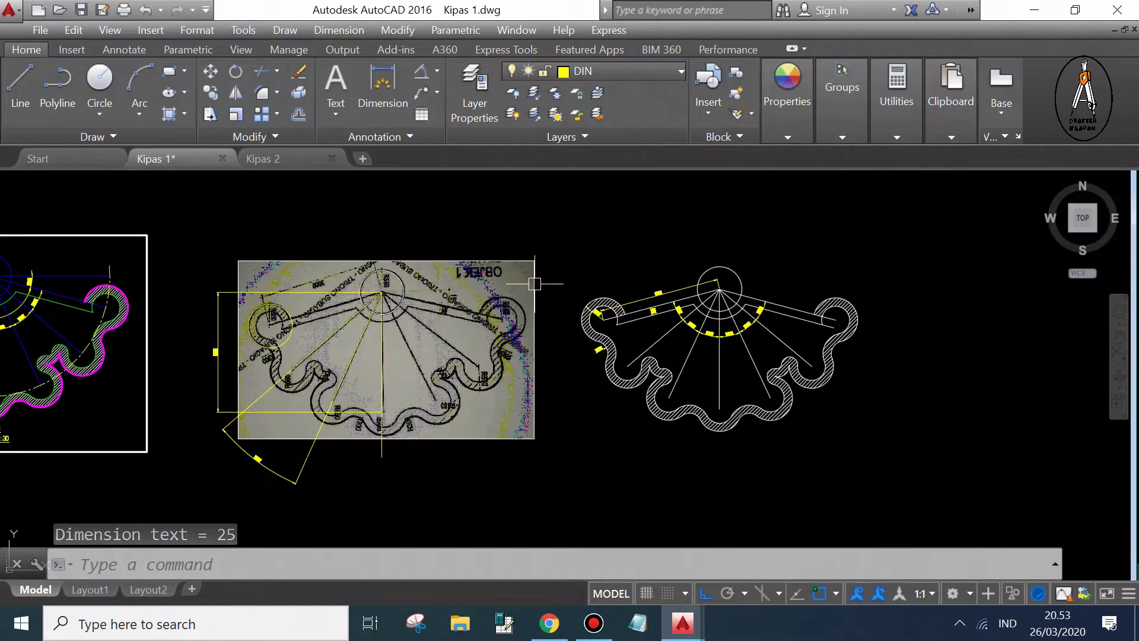
pyautogui.scroll(6, 795, 294)
pyautogui.write('l')
pyautogui.press('Return')
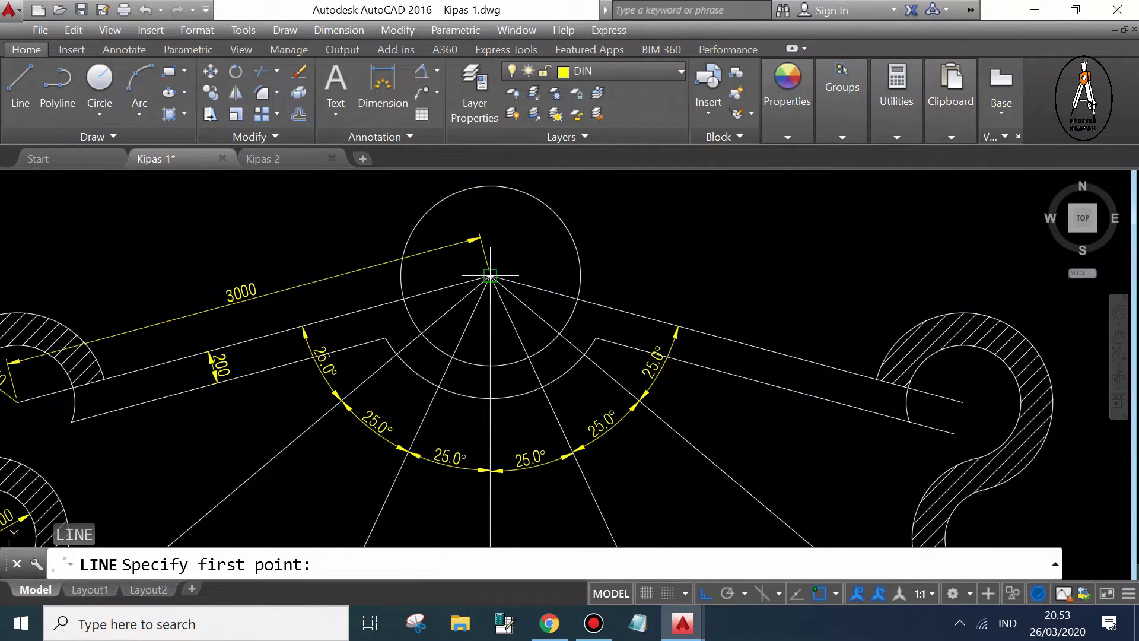
pyautogui.click(490, 276)
pyautogui.write('3000')
pyautogui.press('Return')
pyautogui.press('Escape')
# - Add an angular dimension between the horizontal line and the upper line of the fan's right arm
pyautogui.scroll(-3, 783, 261)
pyautogui.scroll(3, 785, 279)
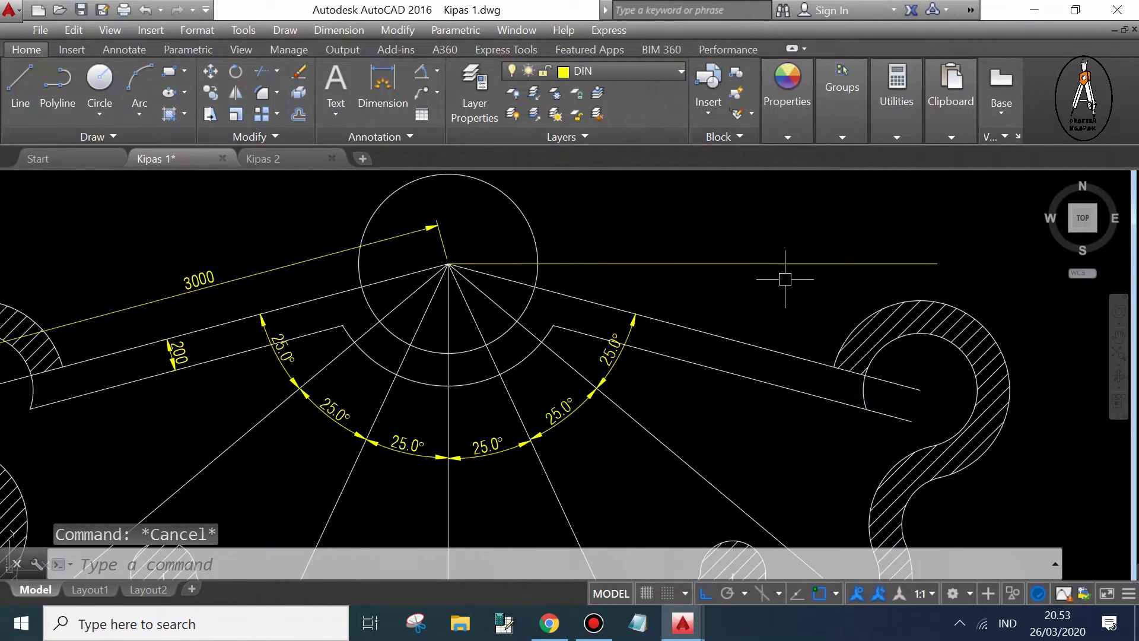
pyautogui.click(420, 71)
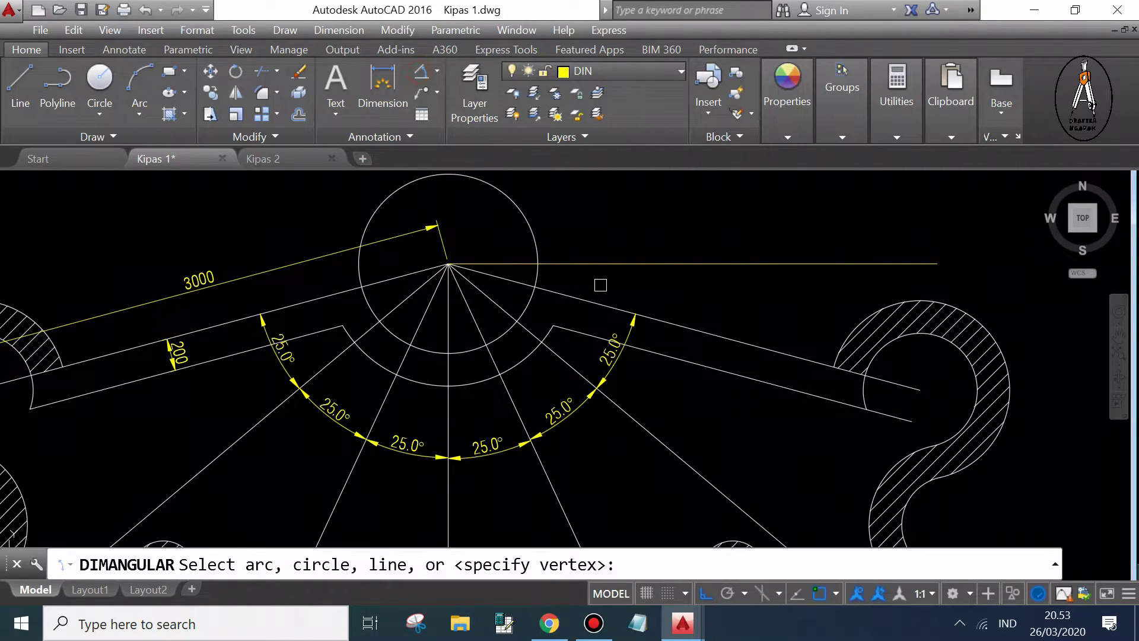
pyautogui.click(653, 321)
pyautogui.click(659, 264)
pyautogui.scroll(2, 636, 300)
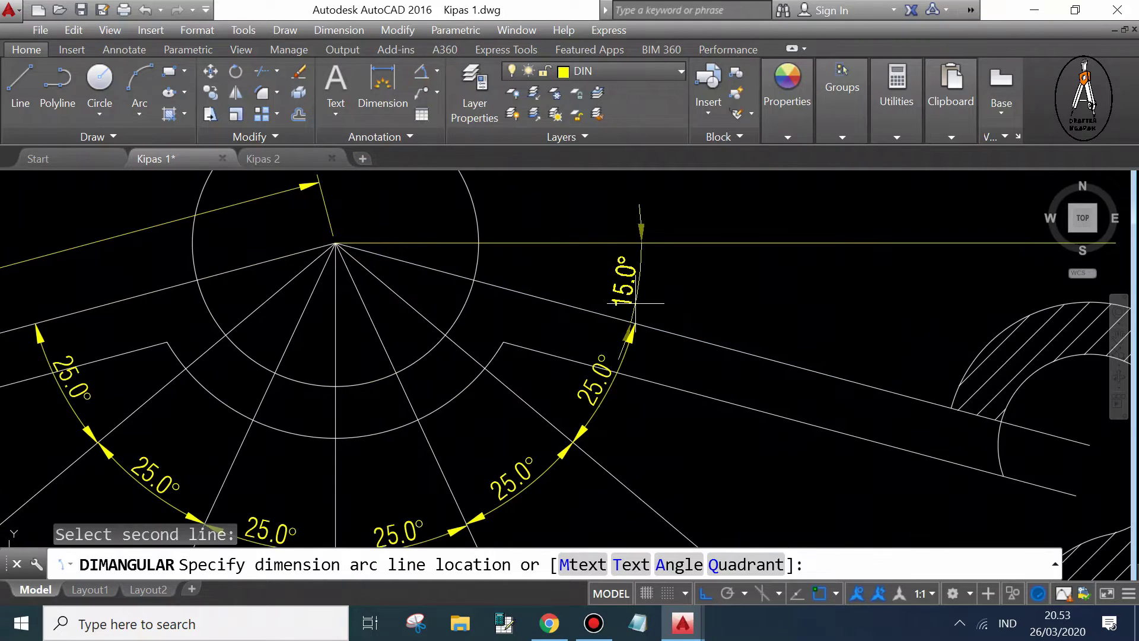
pyautogui.click(640, 307)
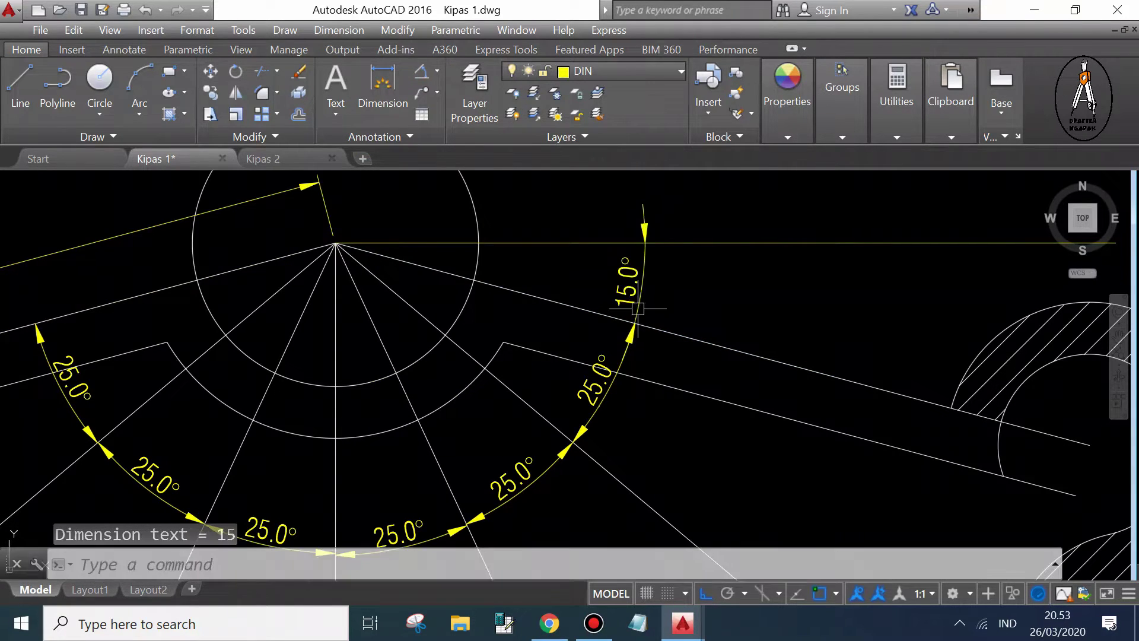
# - Mirror the horizontal line across the fan's vertical centre line, keeping the original
pyautogui.scroll(-4, 711, 280)
pyautogui.scroll(-2, 695, 262)
pyautogui.scroll(2, 765, 264)
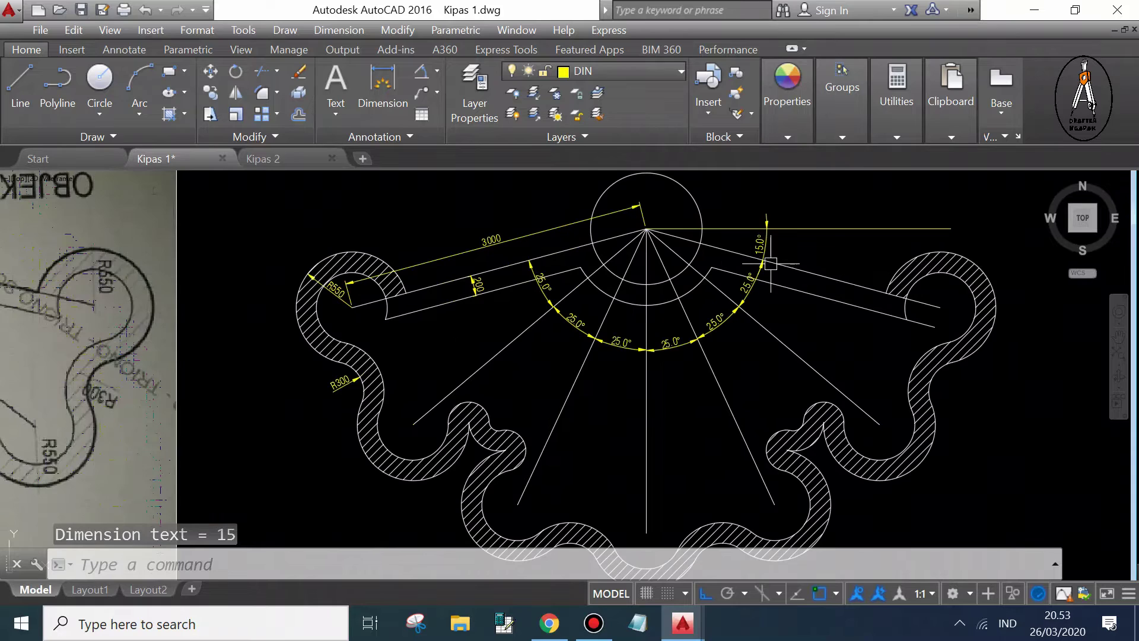
pyautogui.write('mi')
pyautogui.press('Return')
pyautogui.click(845, 240)
pyautogui.click(802, 195)
pyautogui.press('Return')
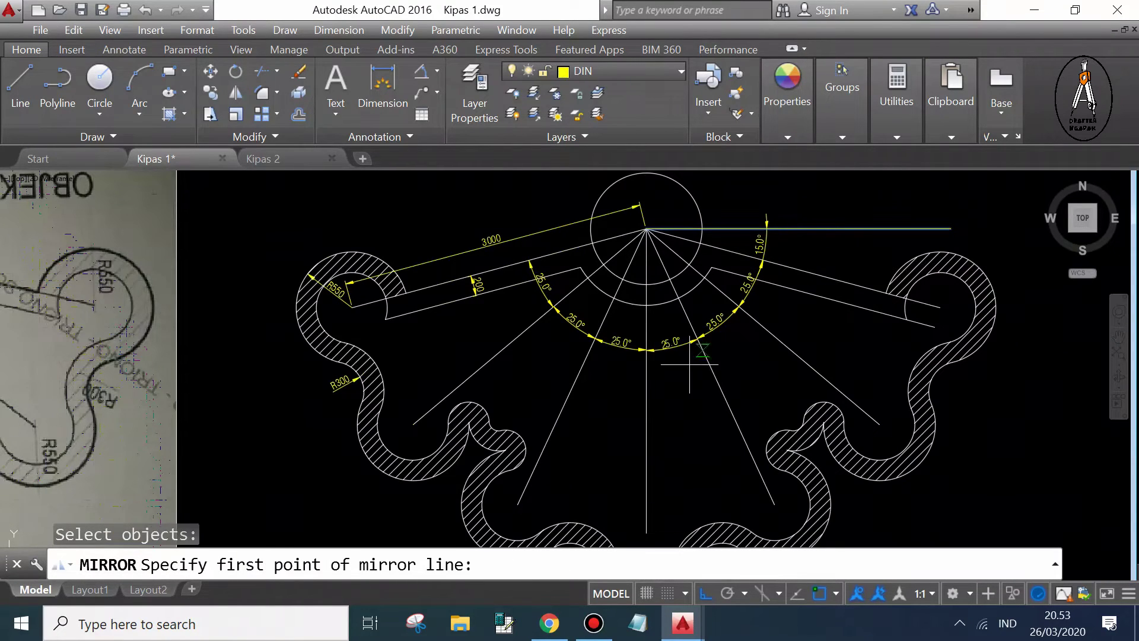
pyautogui.click(646, 415)
pyautogui.click(647, 369)
pyautogui.press('Return')
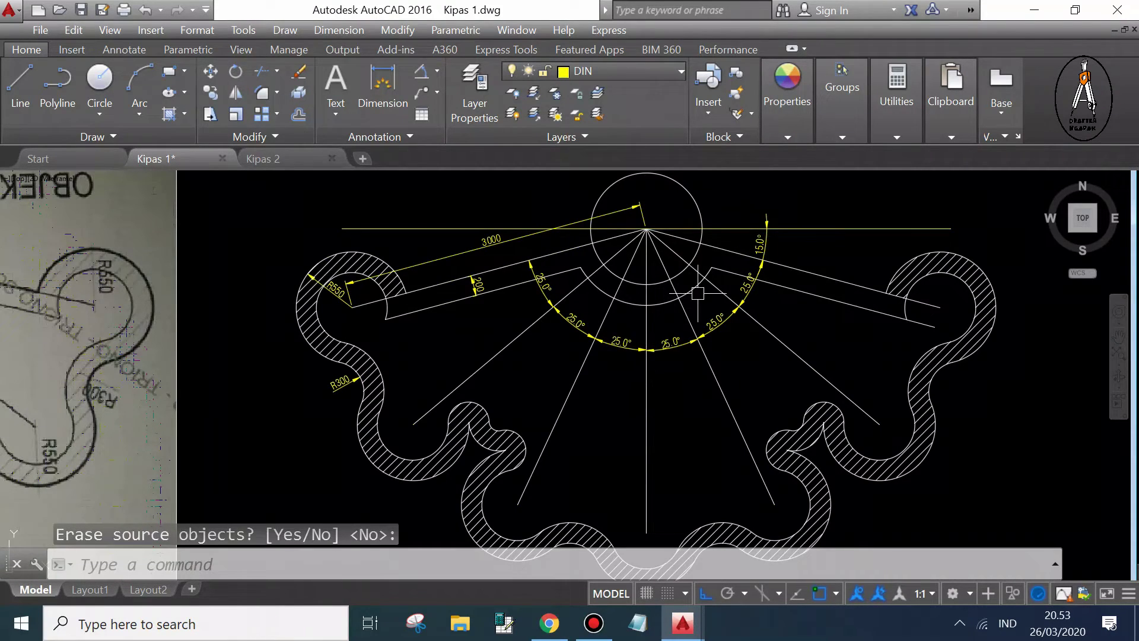
pyautogui.press('Escape')
# - Move the whole dimensioned fan horizontally to the empty space left of the framed OBJEK 1 drawing
pyautogui.scroll(-2, 690, 260)
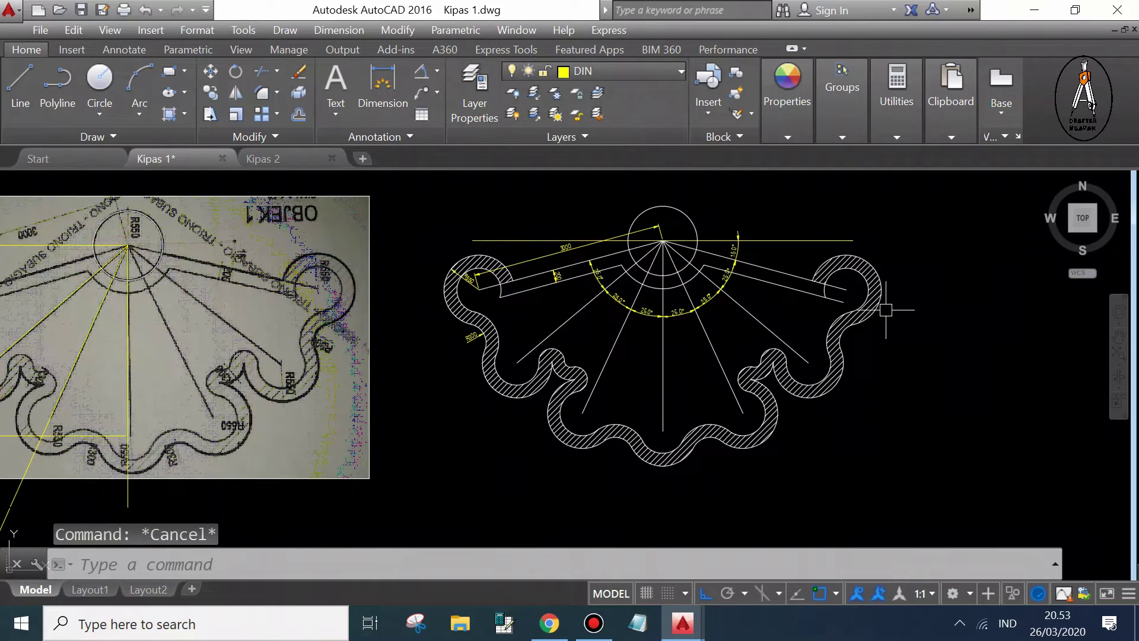
pyautogui.scroll(-3, 848, 311)
pyautogui.scroll(2, 507, 296)
pyautogui.scroll(-2, 498, 290)
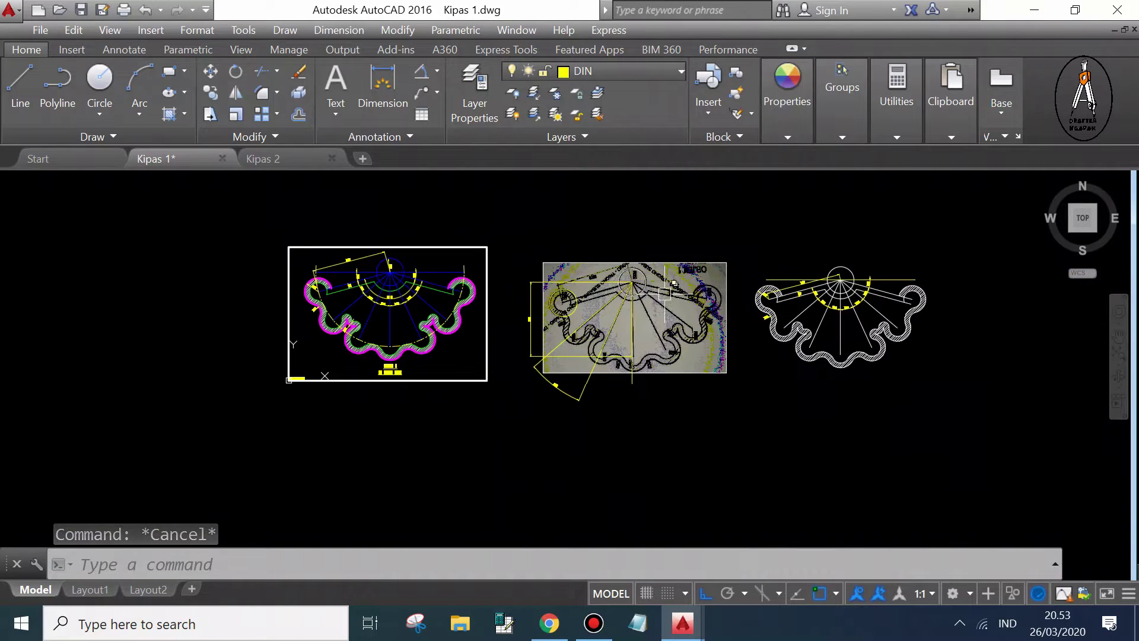
pyautogui.scroll(2, 783, 289)
pyautogui.write('m')
pyautogui.press('Return')
pyautogui.click(739, 233)
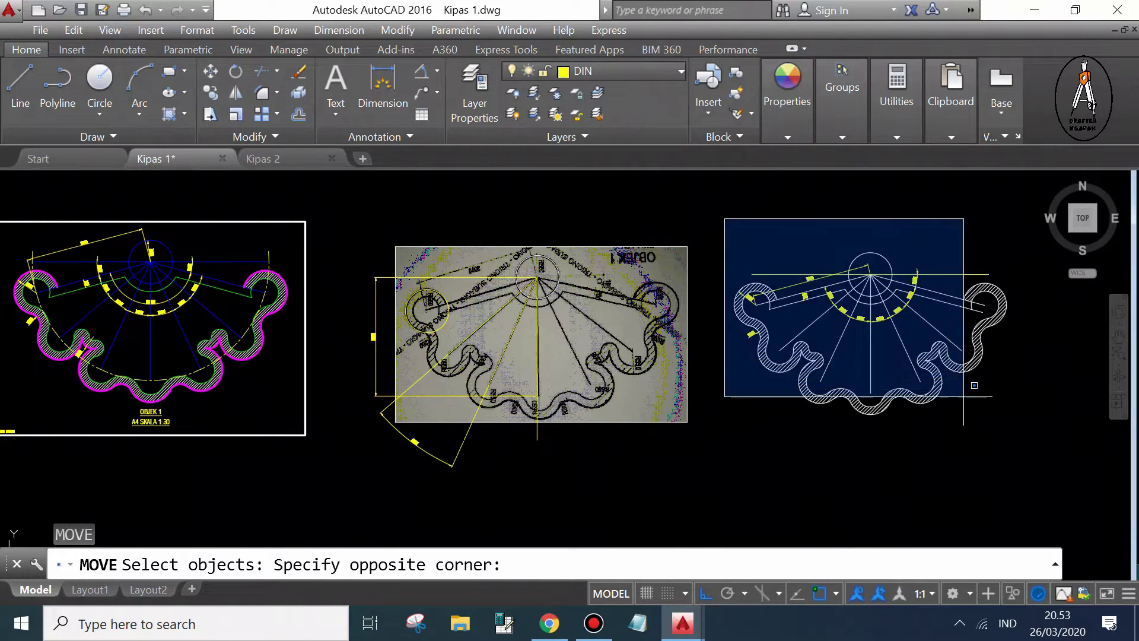
pyautogui.click(1038, 465)
pyautogui.press('Return')
pyautogui.click(1009, 484)
pyautogui.scroll(-2, 800, 463)
pyautogui.scroll(2, 358, 475)
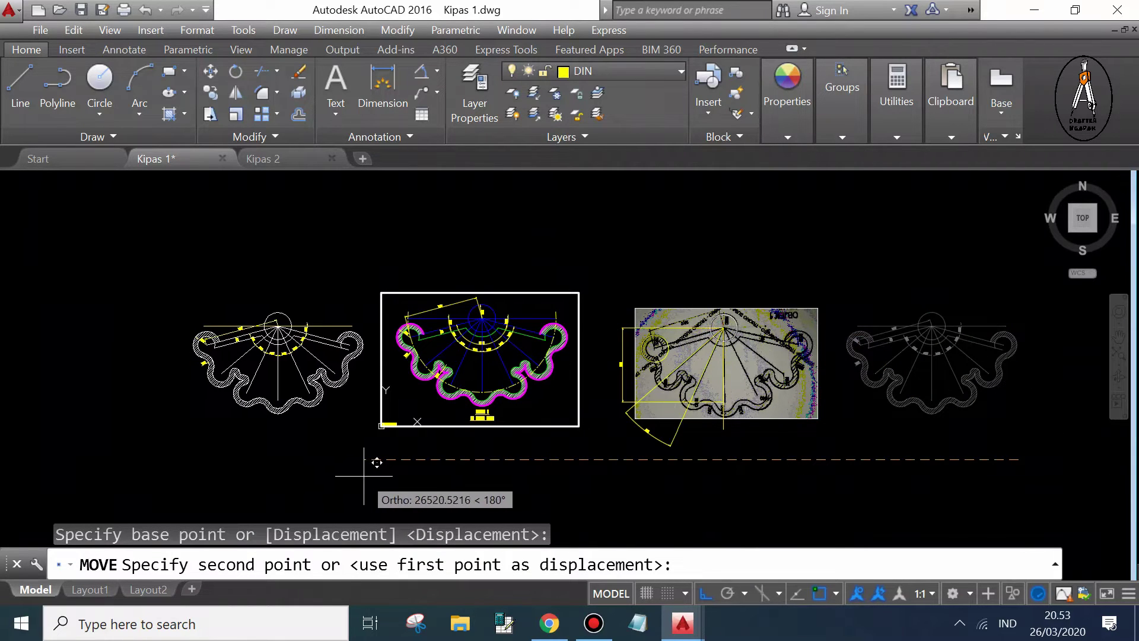
pyautogui.click(364, 476)
pyautogui.press('Escape')
# - Bring the moved fan and the framed drawing into view together and save the drawing
pyautogui.scroll(2, 243, 388)
pyautogui.moveTo(696, 331); pyautogui.dragTo(641, 352, button='middle')
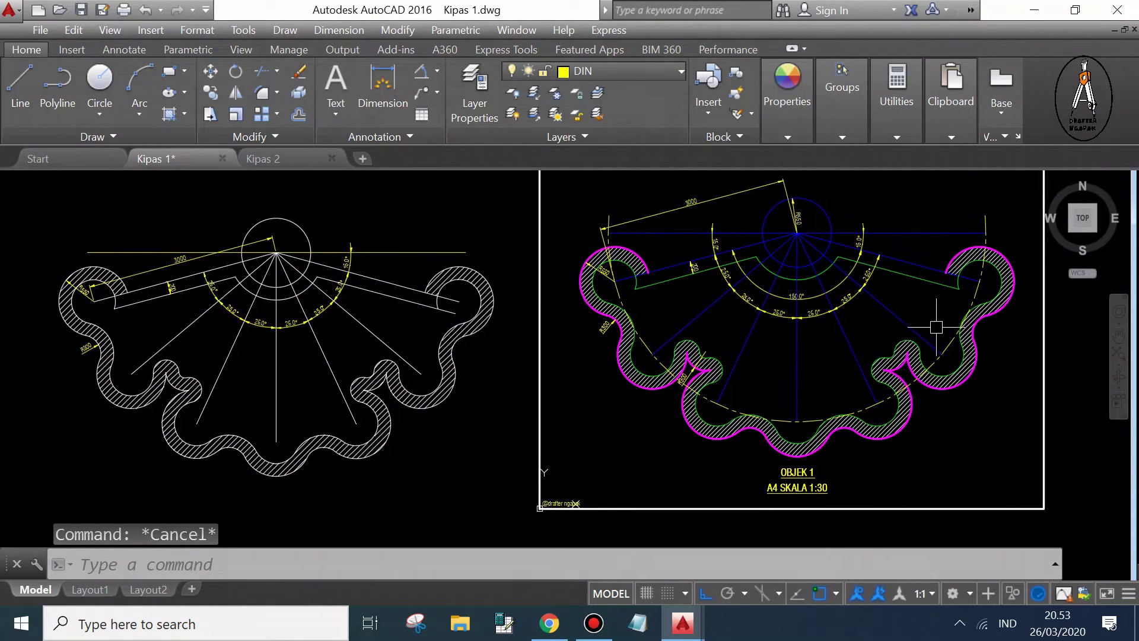
pyautogui.hotkey('ctrl', 's')
pyautogui.scroll(-2, 511, 343)
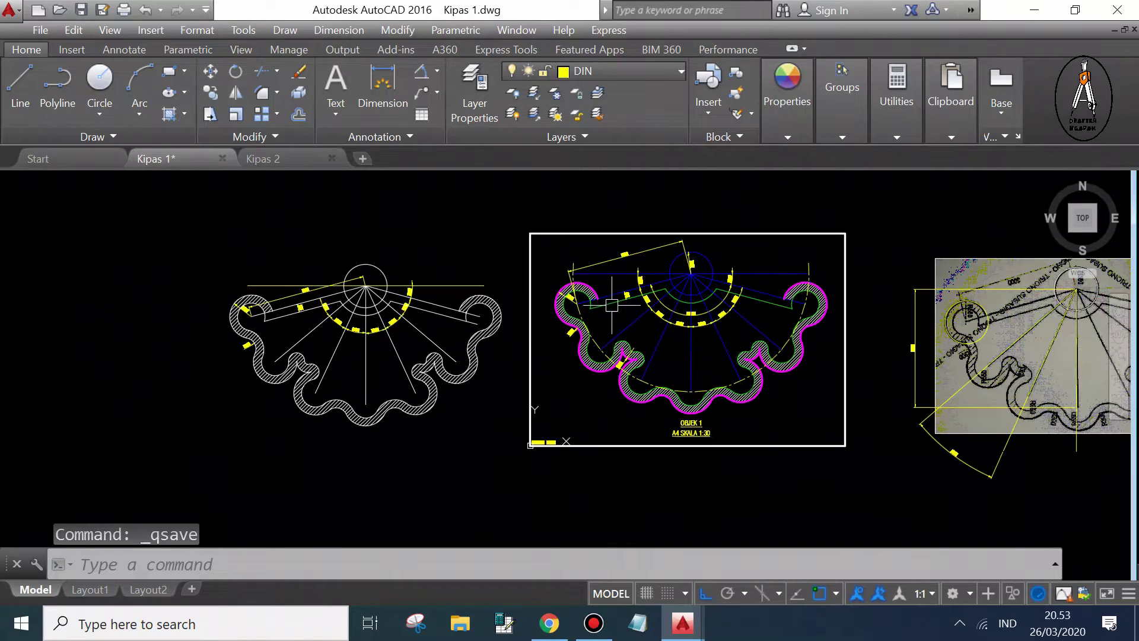
pyautogui.scroll(2, 739, 302)
pyautogui.moveTo(749, 308); pyautogui.dragTo(712, 296, button='middle')
pyautogui.scroll(-2, 711, 296)
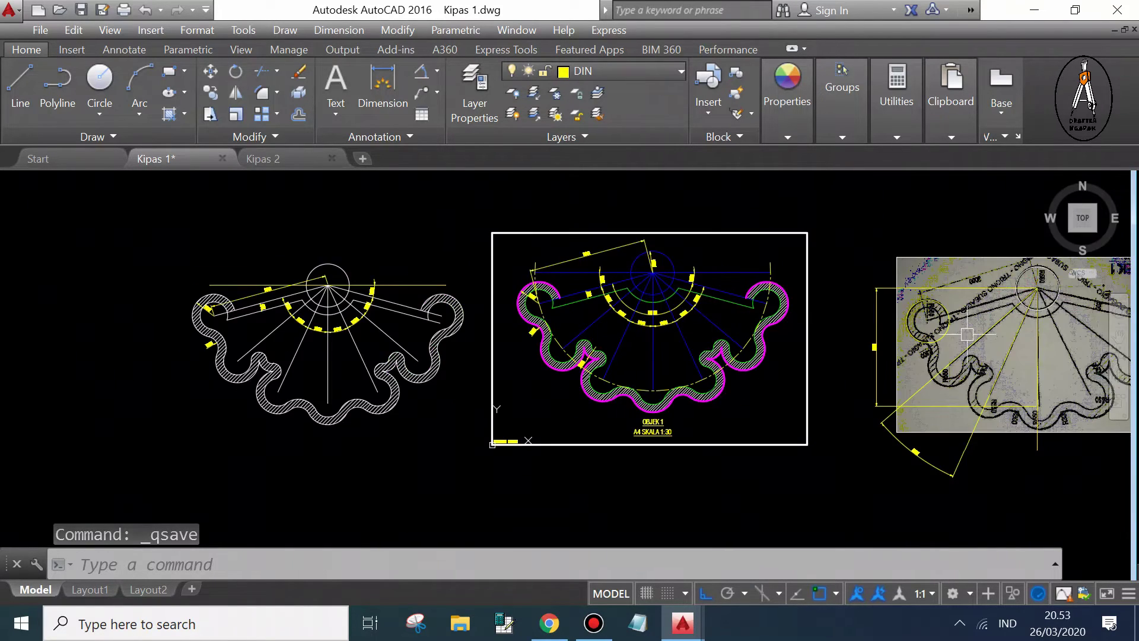
pyautogui.scroll(8, 864, 376)
pyautogui.scroll(-8, 948, 379)
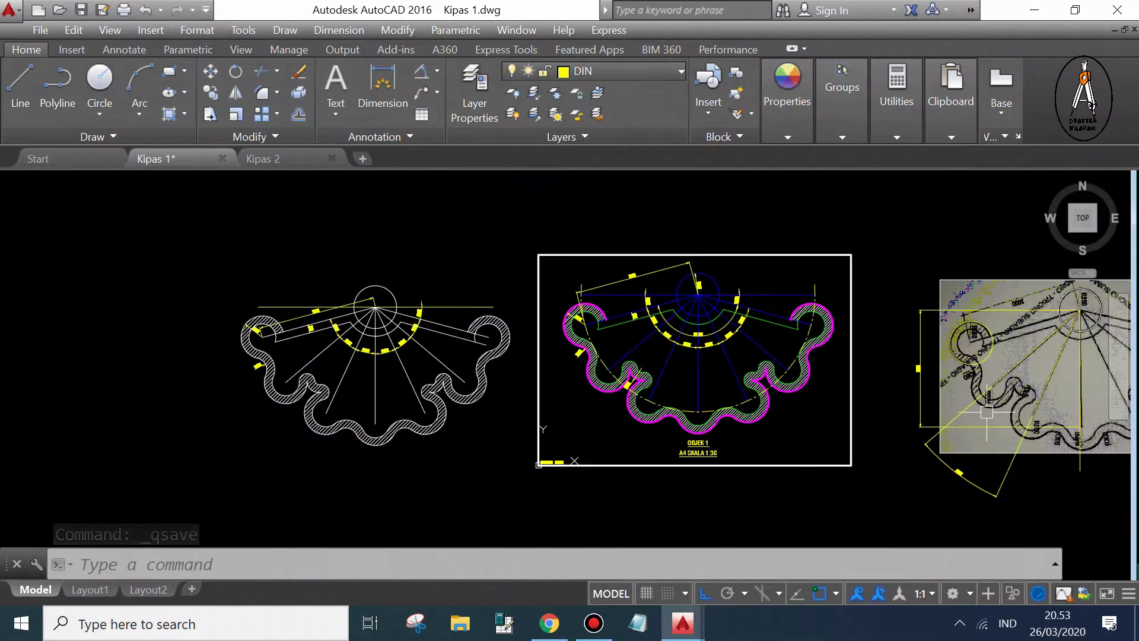
# - Assign a heavier lineweight to both halves of the white fan's outer scalloped outline
pyautogui.scroll(4, 296, 439)
pyautogui.scroll(5, 314, 461)
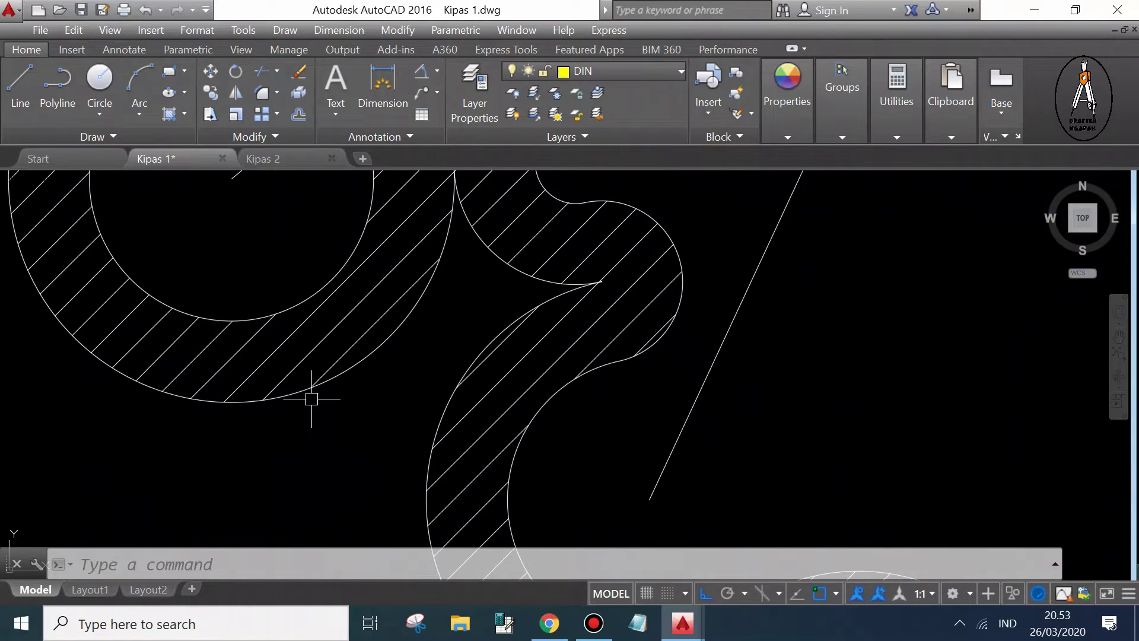
pyautogui.click(339, 381)
pyautogui.scroll(-3, 318, 373)
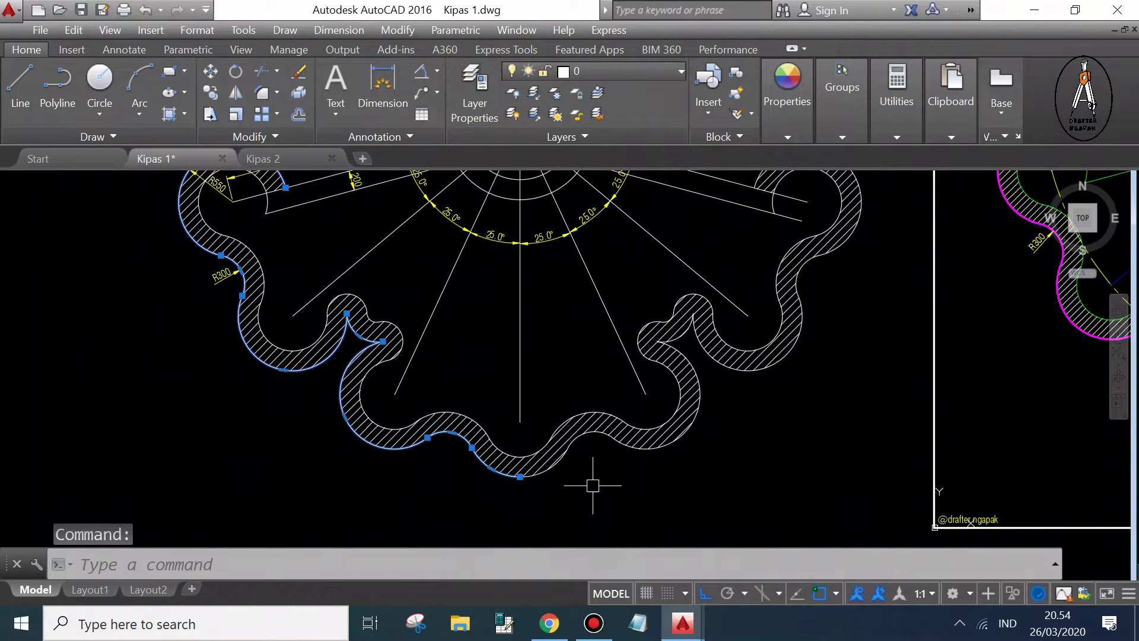
pyautogui.scroll(4, 592, 488)
pyautogui.scroll(-6, 441, 467)
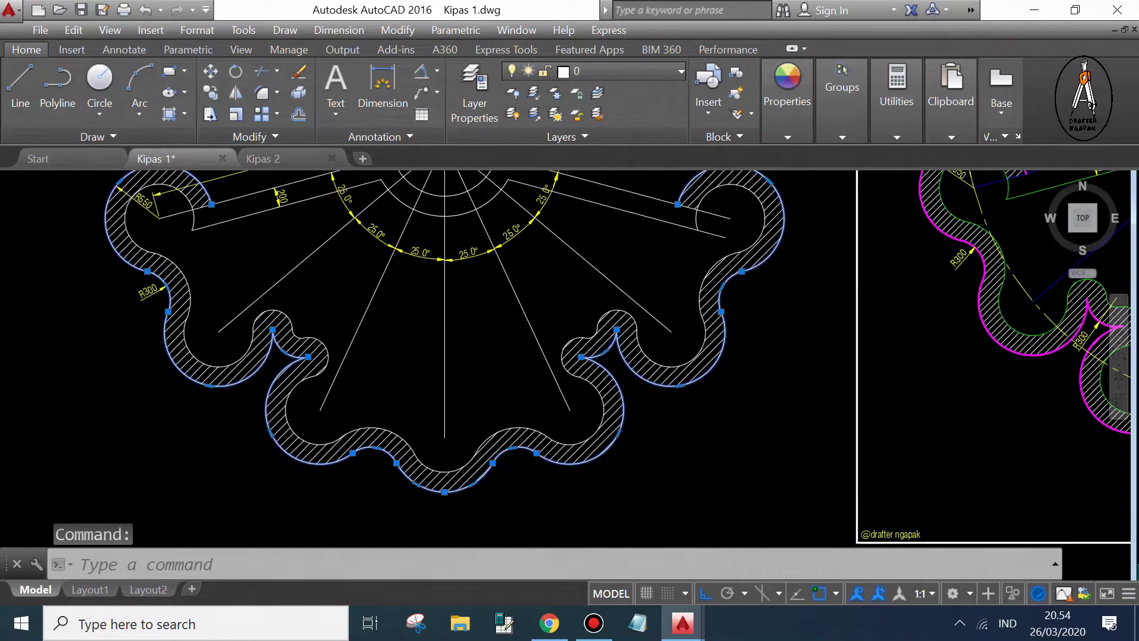
pyautogui.click(787, 137)
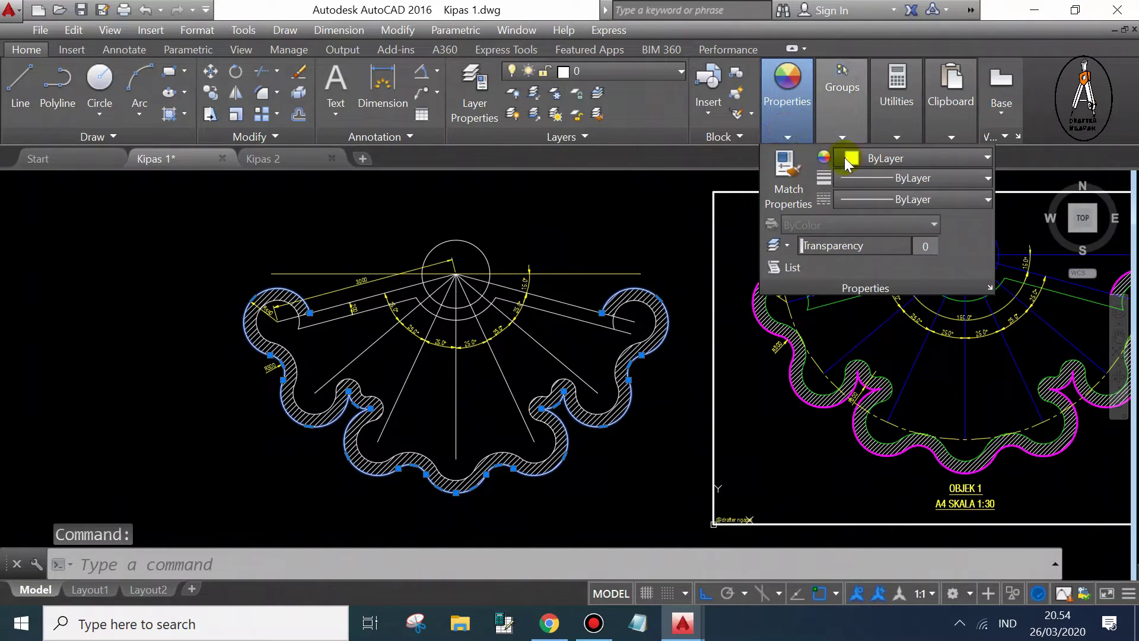
pyautogui.click(898, 178)
pyautogui.scroll(-3, 931, 279)
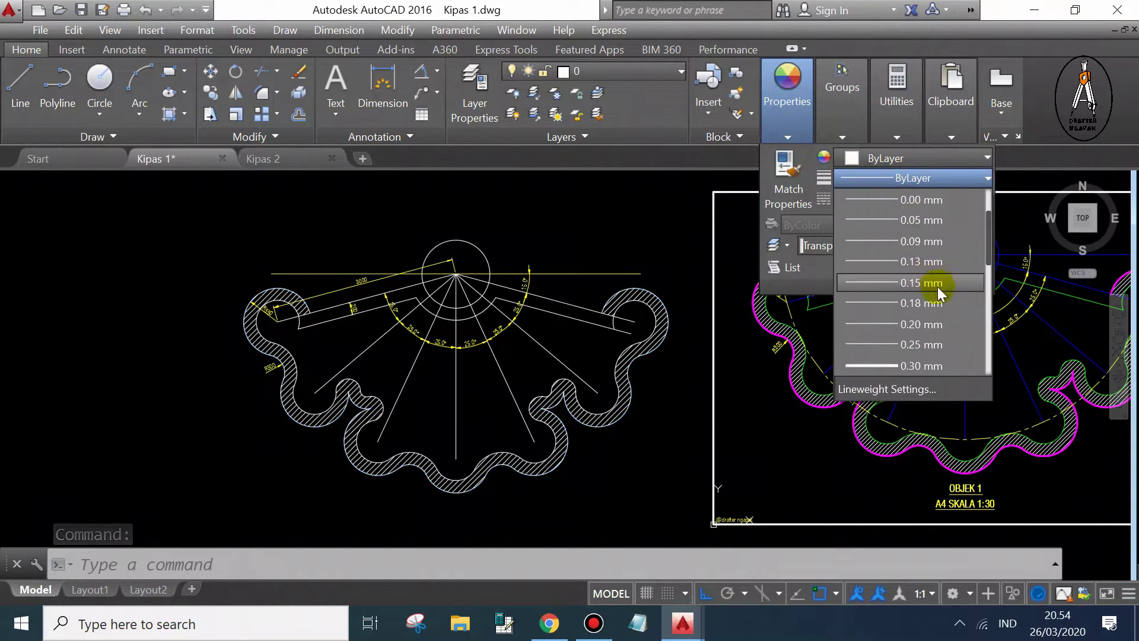
pyautogui.click(924, 282)
pyautogui.press('Escape')
pyautogui.moveTo(587, 396); pyautogui.dragTo(456, 375, button='middle')
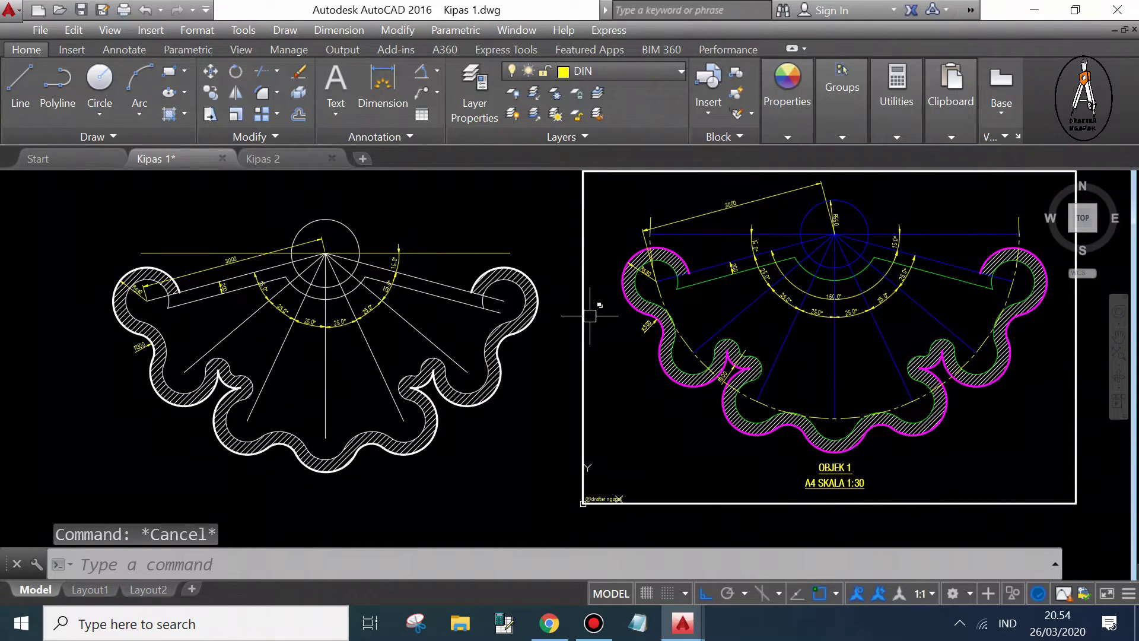
# - Move both halves of the fan's outer scalloped outline to the Garis Luar layer and save the drawing
pyautogui.scroll(5, 308, 465)
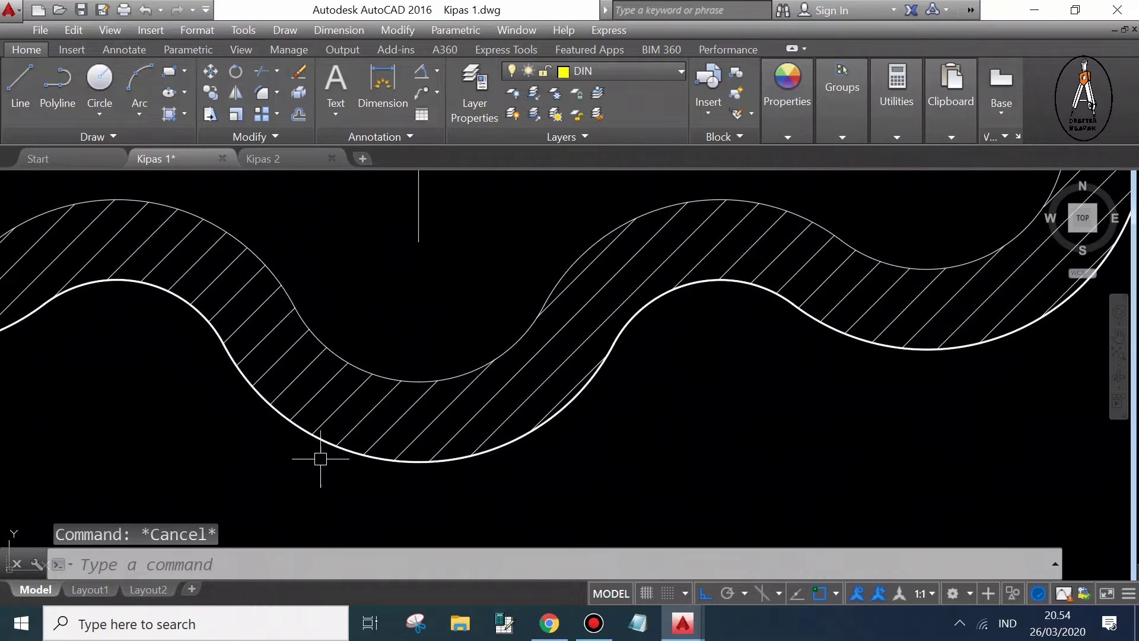
pyautogui.click(346, 447)
pyautogui.scroll(-3, 564, 478)
pyautogui.scroll(4, 548, 472)
pyautogui.click(585, 456)
pyautogui.click(660, 80)
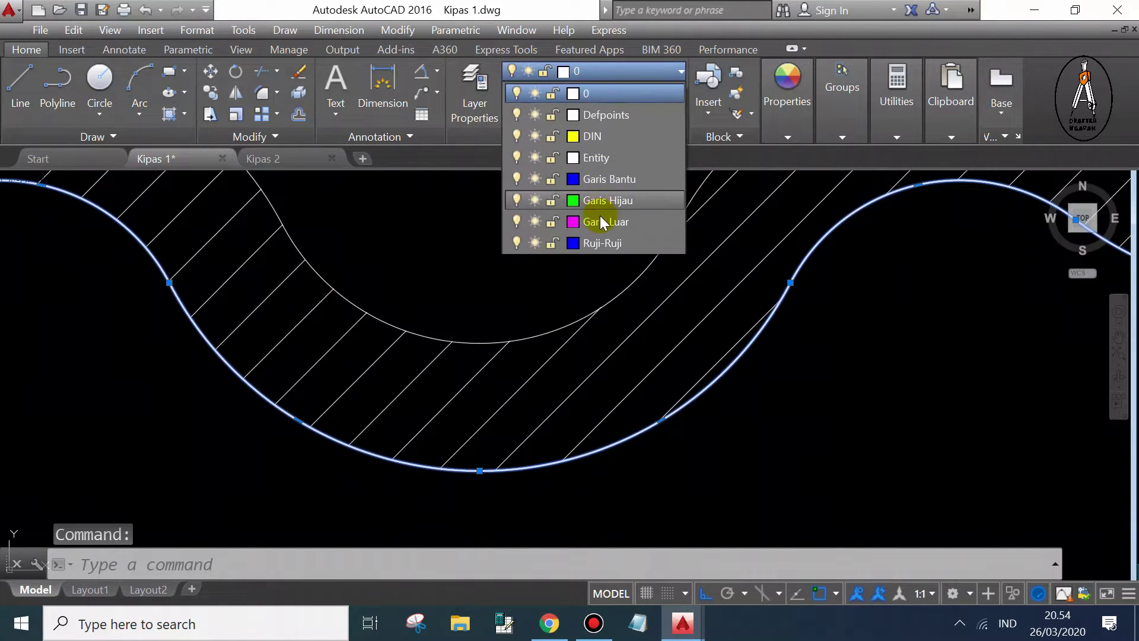
pyautogui.click(606, 223)
pyautogui.press('Escape')
pyautogui.scroll(-6, 508, 427)
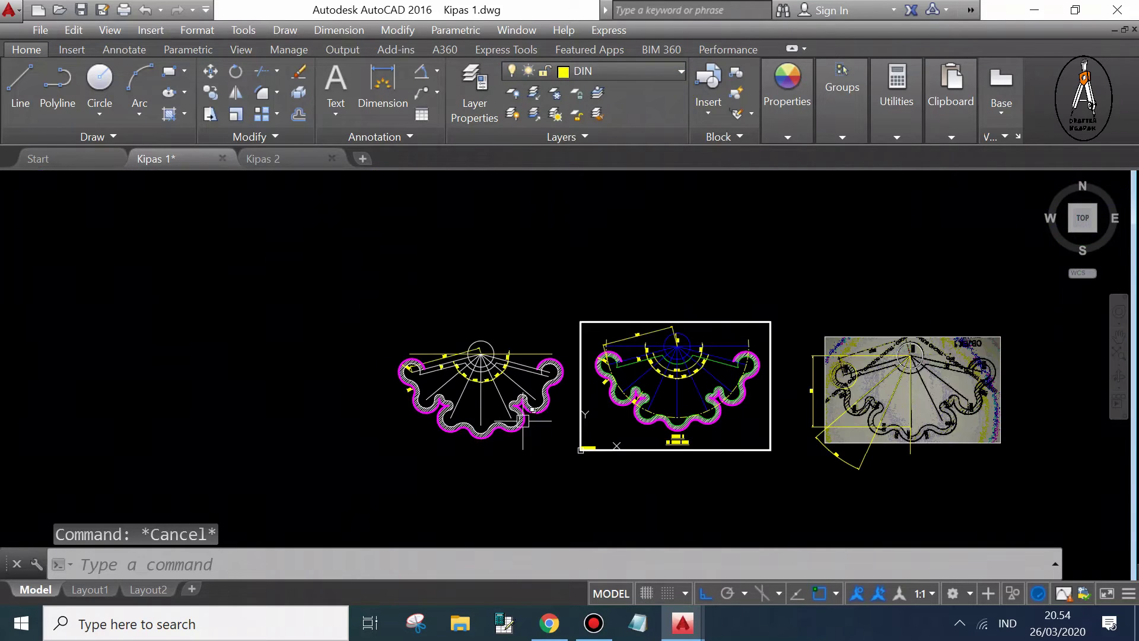
pyautogui.scroll(3, 521, 376)
pyautogui.moveTo(552, 356); pyautogui.dragTo(540, 359, button='middle')
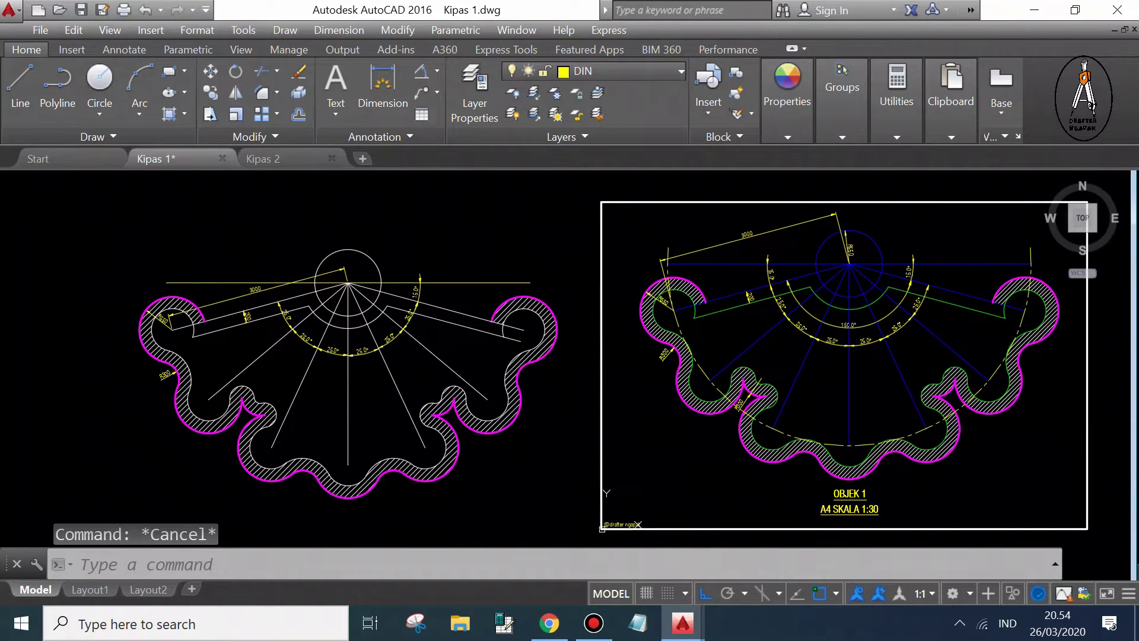
pyautogui.hotkey('ctrl', 's')
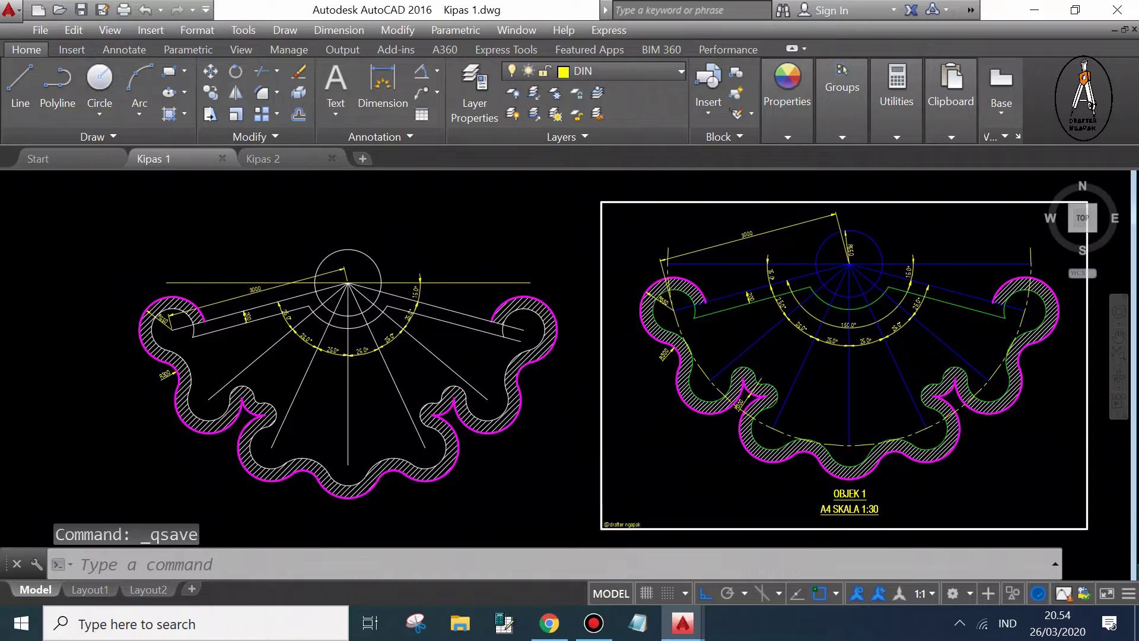
# - Inspect the hatch settings and layer of the scalloped border hatch in the framed OBJEK 1 drawing
pyautogui.scroll(6, 659, 300)
pyautogui.click(641, 252)
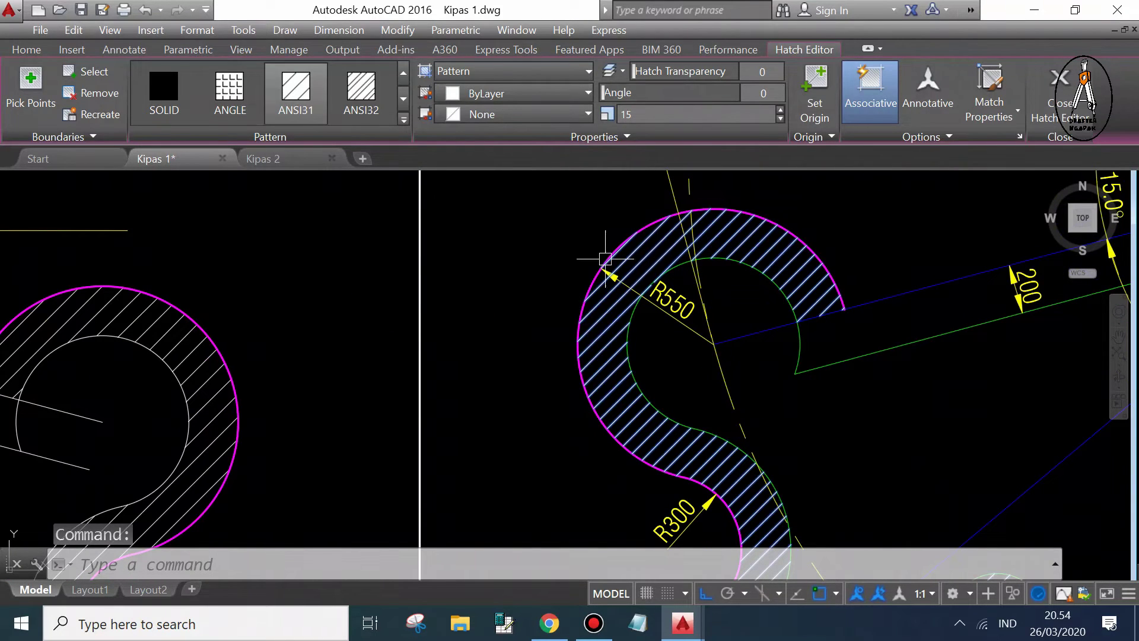
pyautogui.click(26, 50)
pyautogui.press('Escape')
pyautogui.scroll(-8, 794, 280)
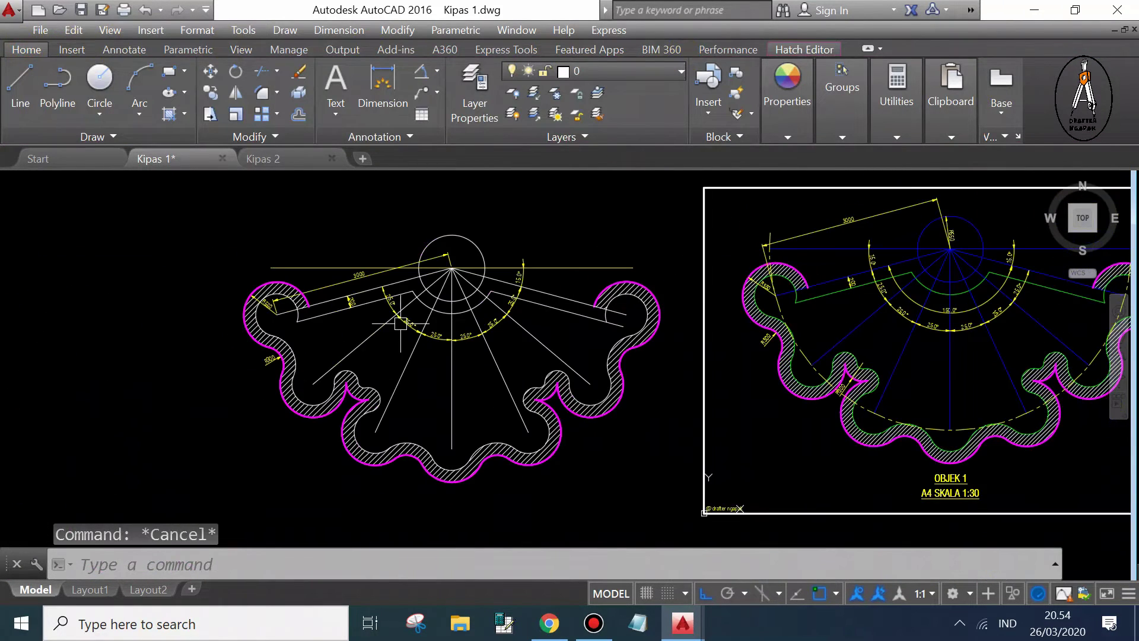
pyautogui.scroll(2, 475, 249)
pyautogui.scroll(-2, 474, 249)
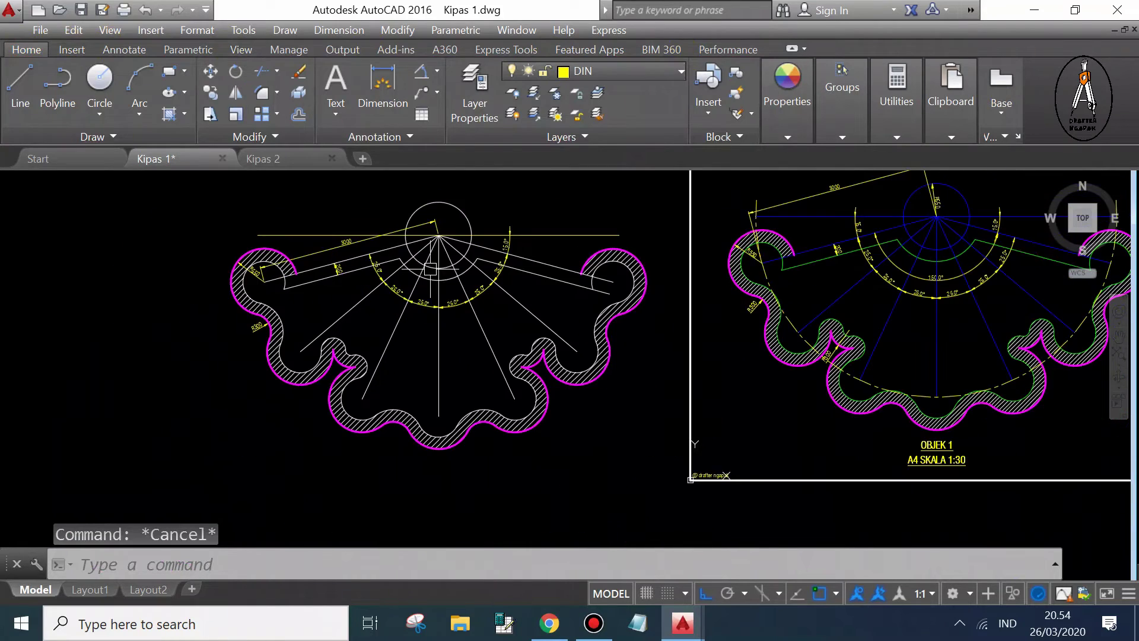
# - Create a new layer named Arsir with index color 30
pyautogui.click(483, 92)
pyautogui.rightClick(243, 419)
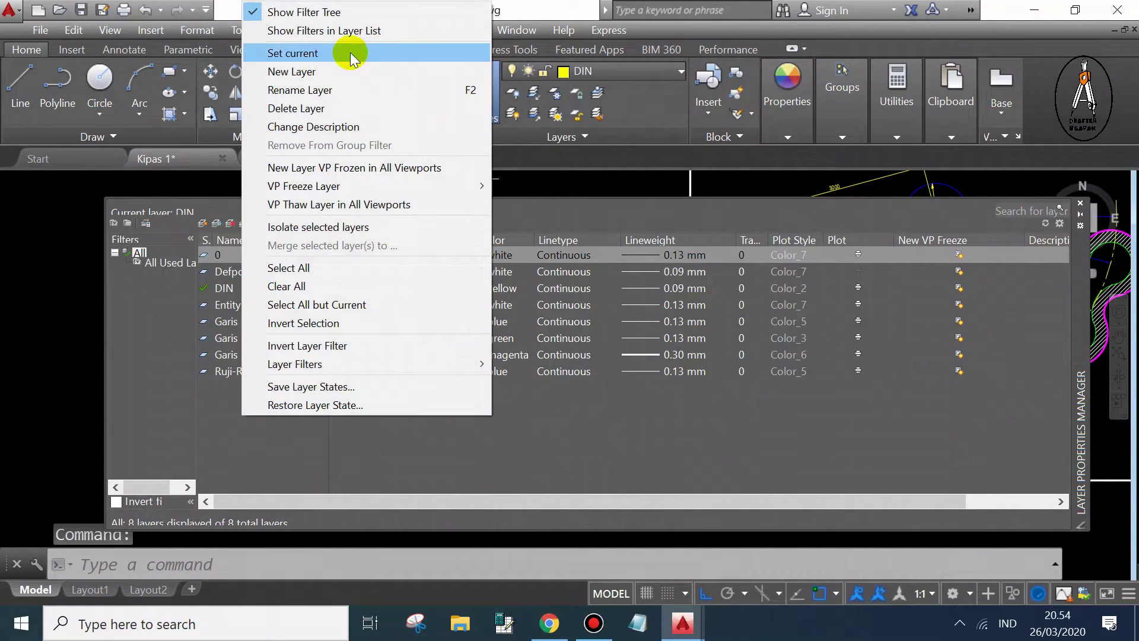
pyautogui.click(318, 71)
pyautogui.write('Ar')
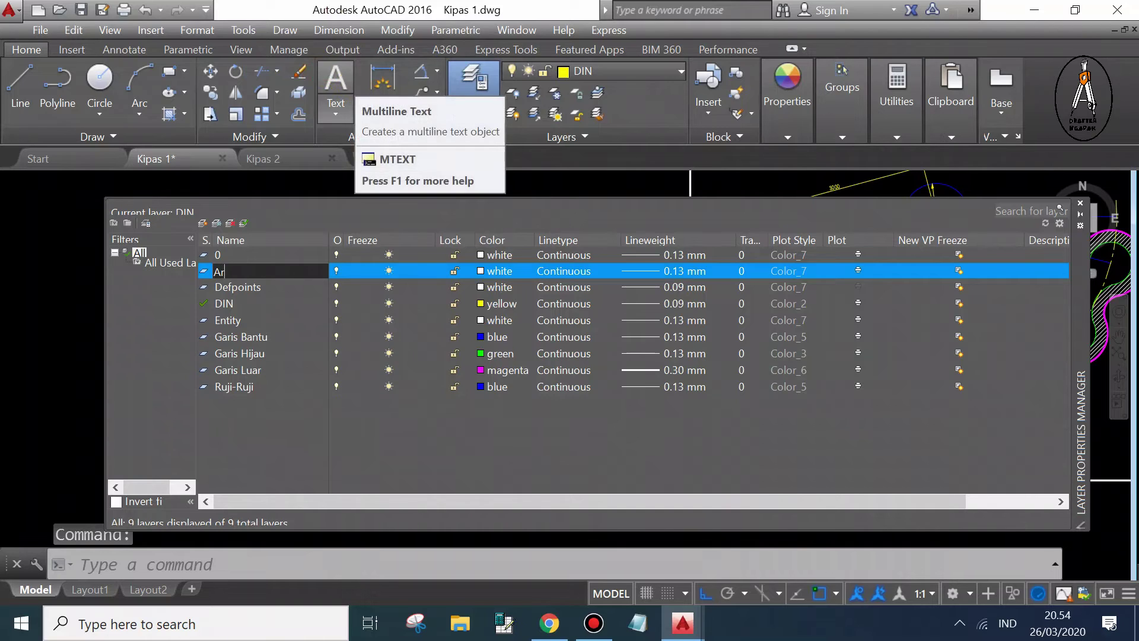
pyautogui.write('sir')
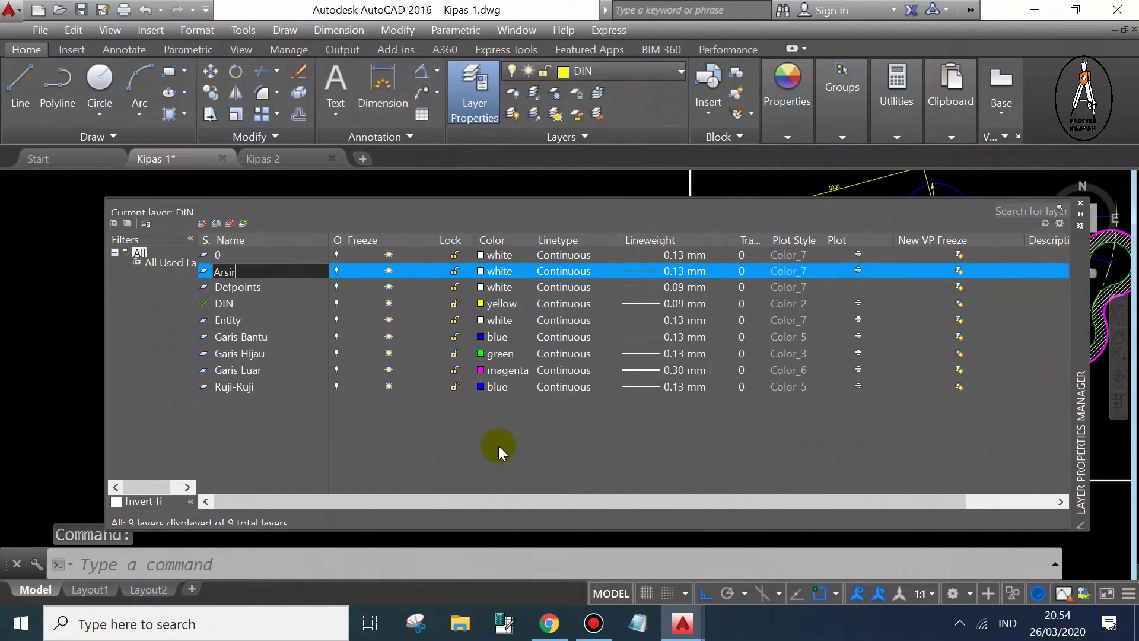
pyautogui.press('Return')
pyautogui.click(482, 275)
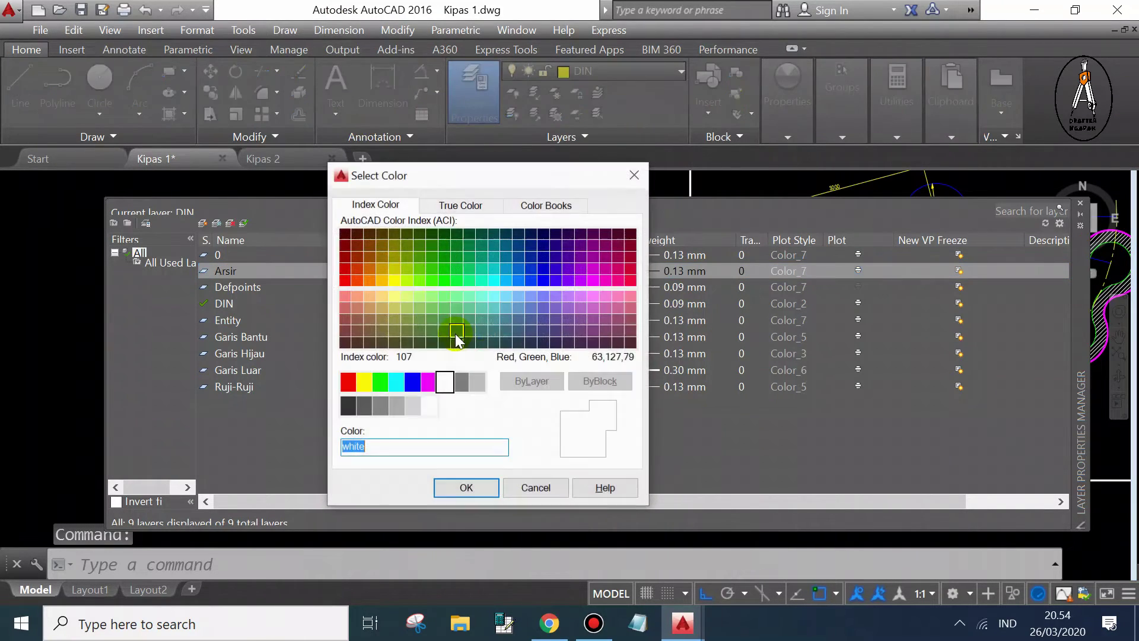
pyautogui.click(370, 281)
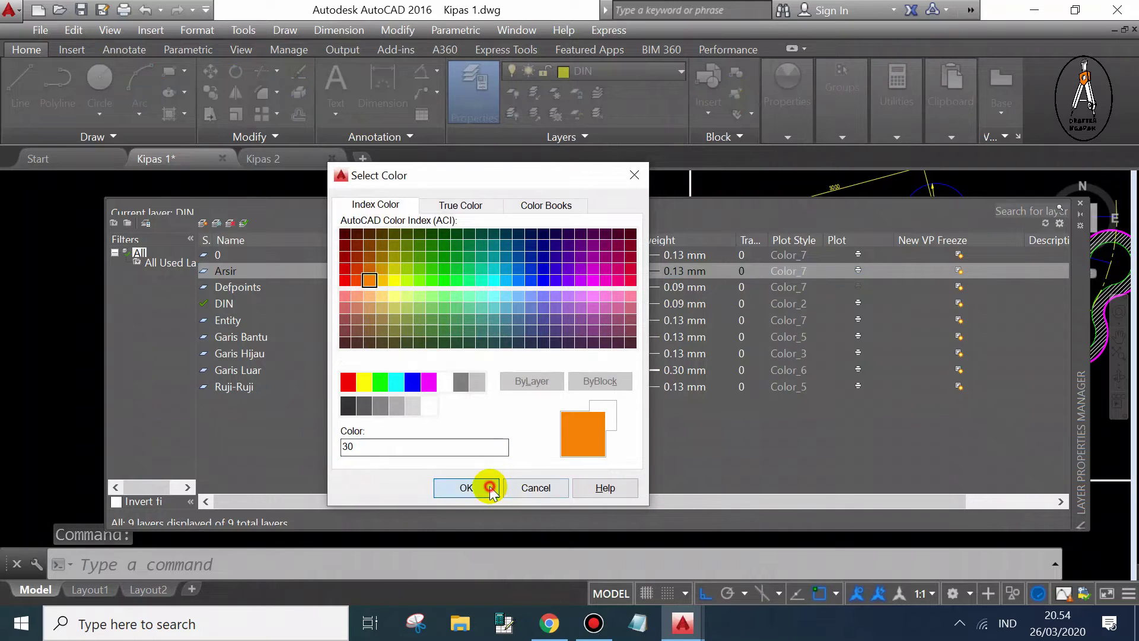
pyautogui.click(469, 487)
pyautogui.click(1082, 204)
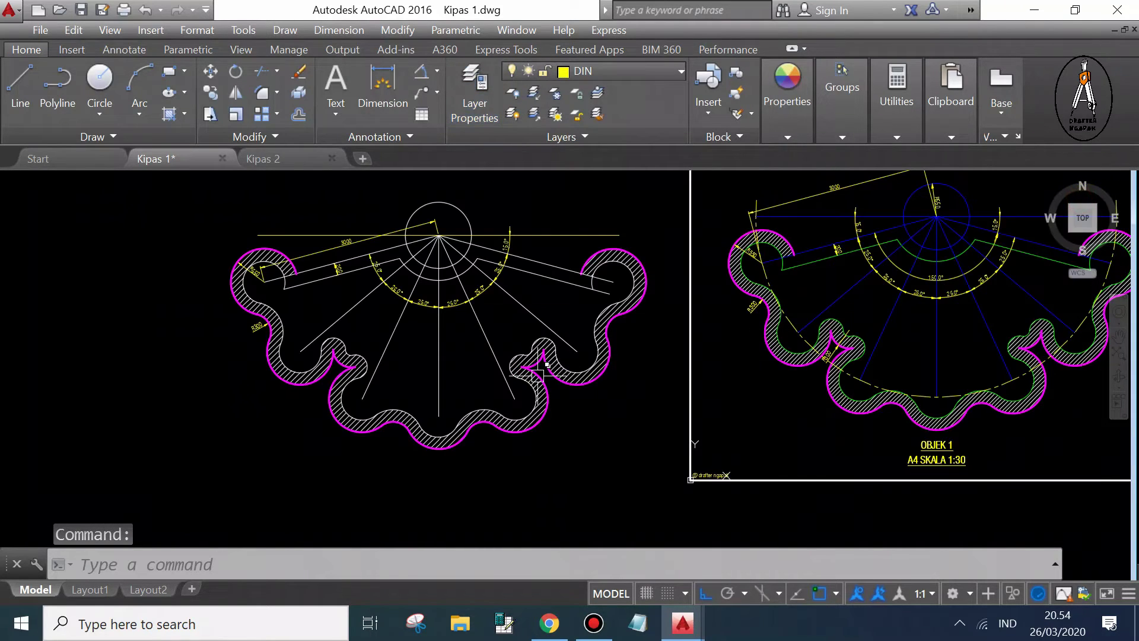
# - Move both hatches of the new fan's scalloped border to the Arsir layer
pyautogui.scroll(4, 396, 478)
pyautogui.click(396, 477)
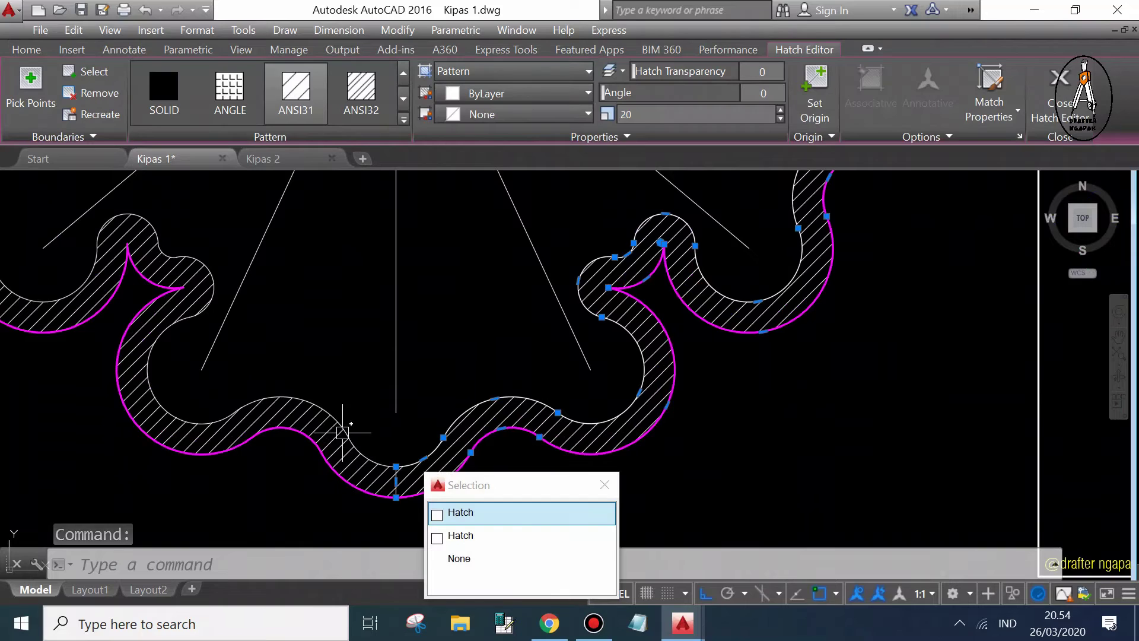
pyautogui.click(26, 49)
pyautogui.click(585, 72)
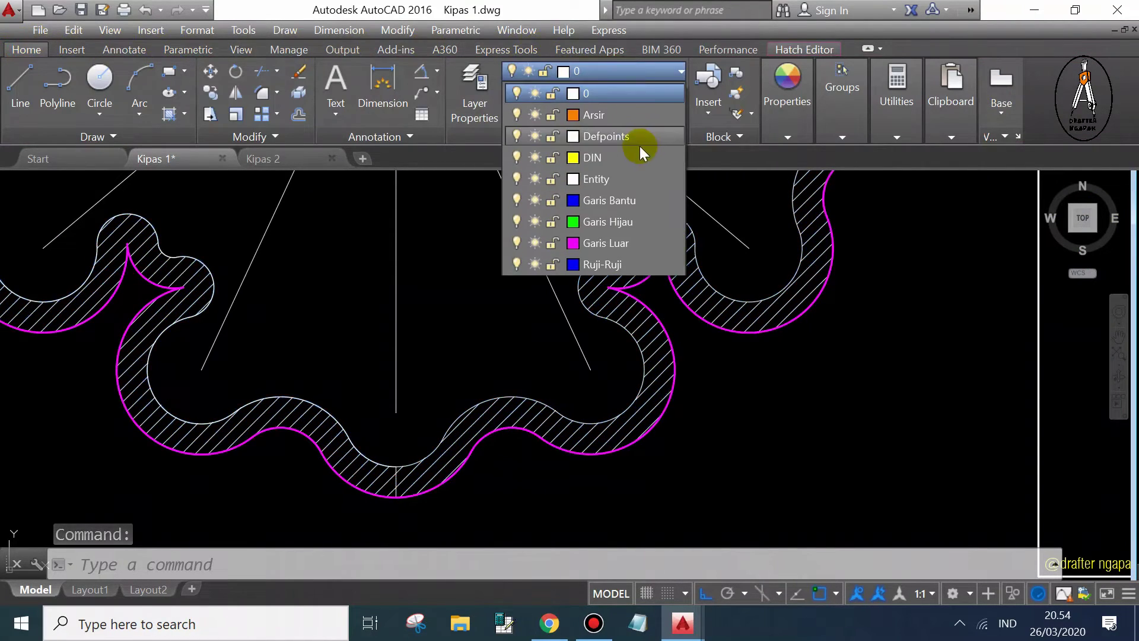
pyautogui.click(613, 118)
pyautogui.press('Escape')
pyautogui.scroll(-3, 514, 437)
pyautogui.scroll(1, 466, 374)
pyautogui.moveTo(517, 326); pyautogui.dragTo(484, 324, button='middle')
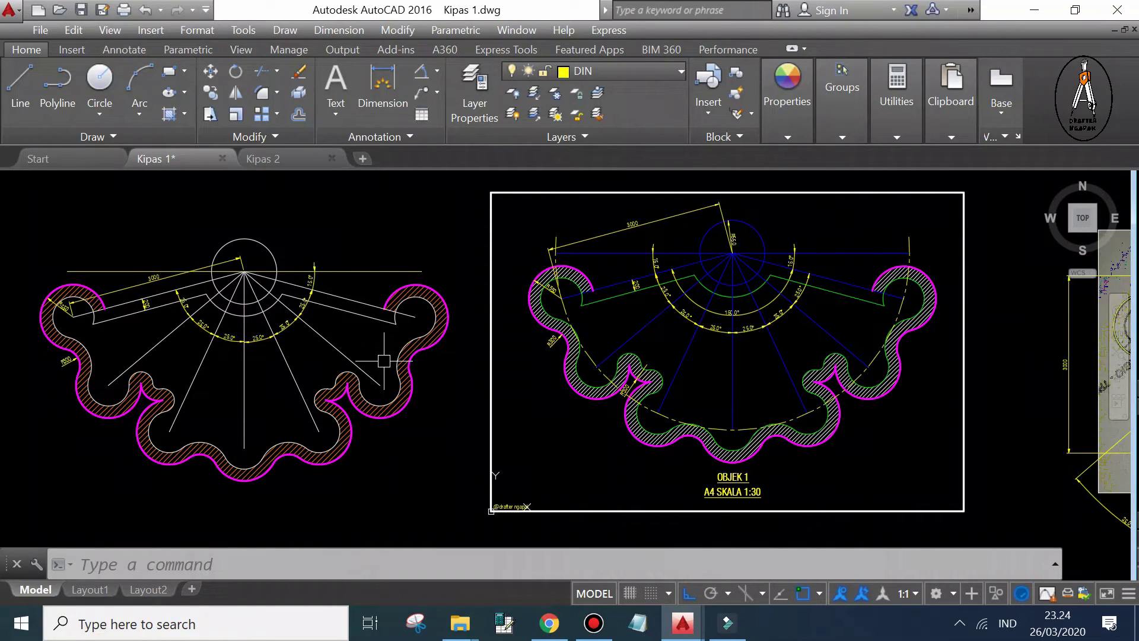
pyautogui.moveTo(611, 338); pyautogui.dragTo(641, 342, button='middle')
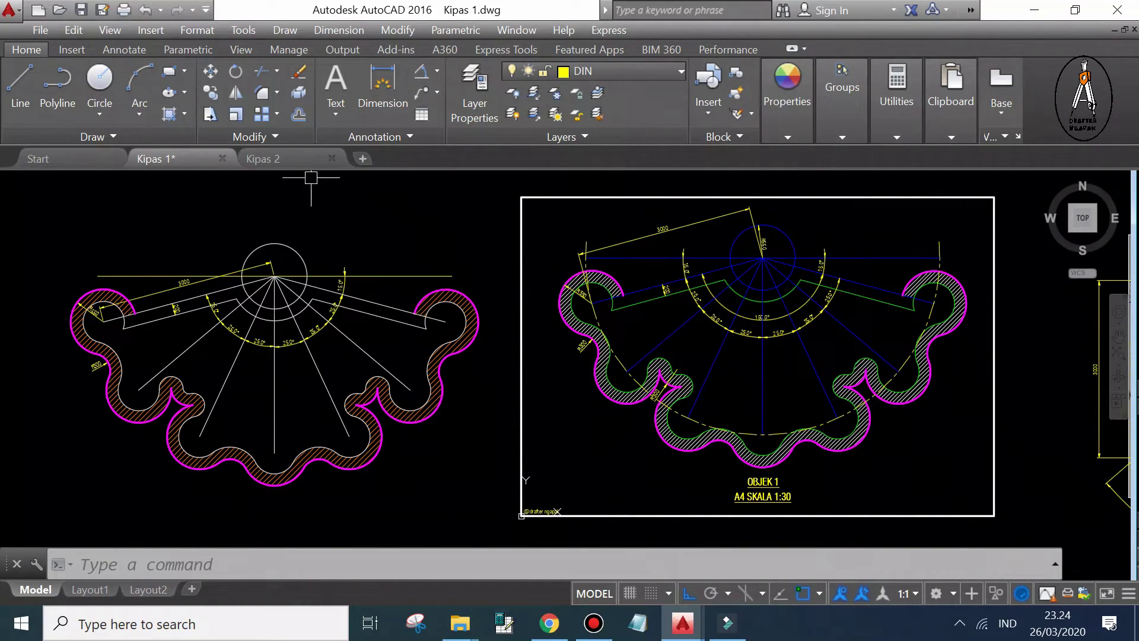
# - Switch between the Kipas 1 and Kipas 2 drawings to compare the fan with OBJEK 2
pyautogui.click(298, 159)
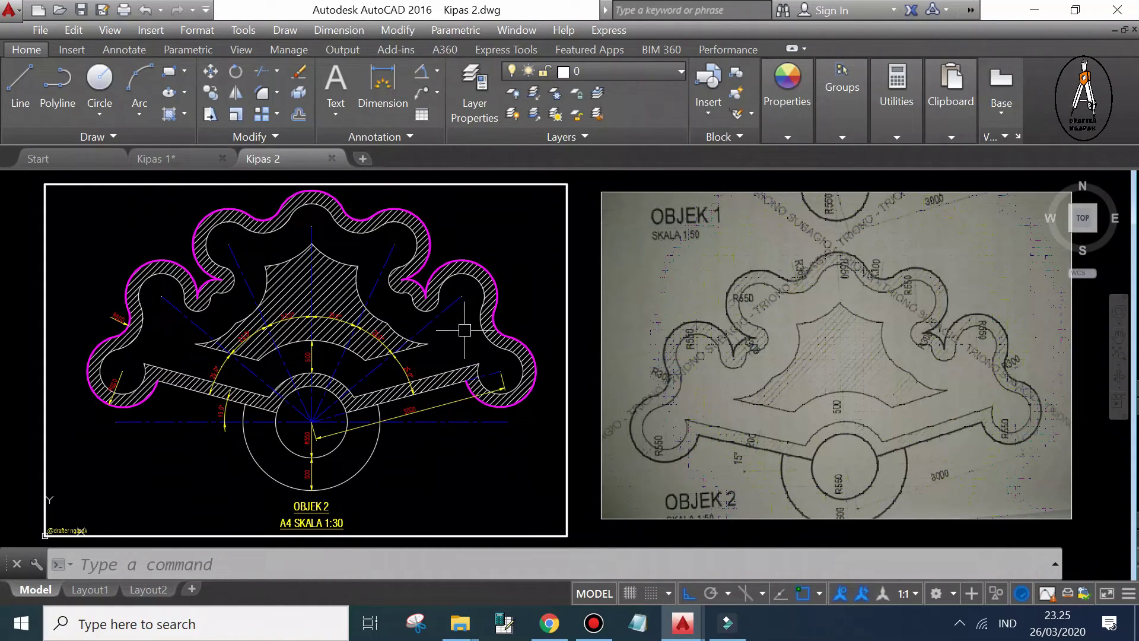
pyautogui.click(153, 158)
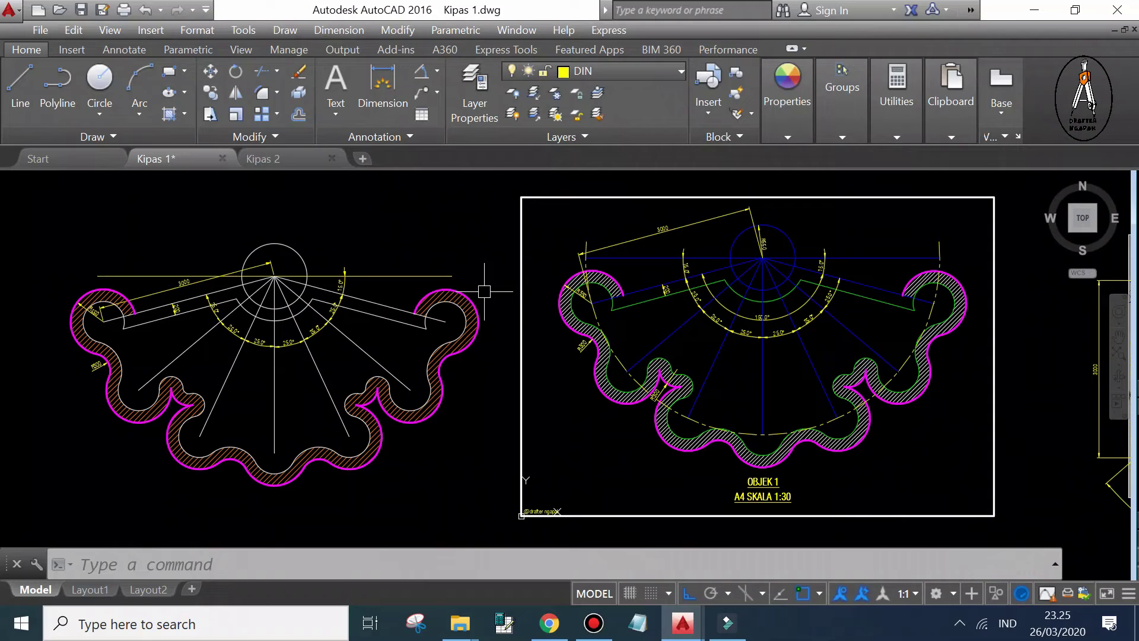
pyautogui.click(301, 161)
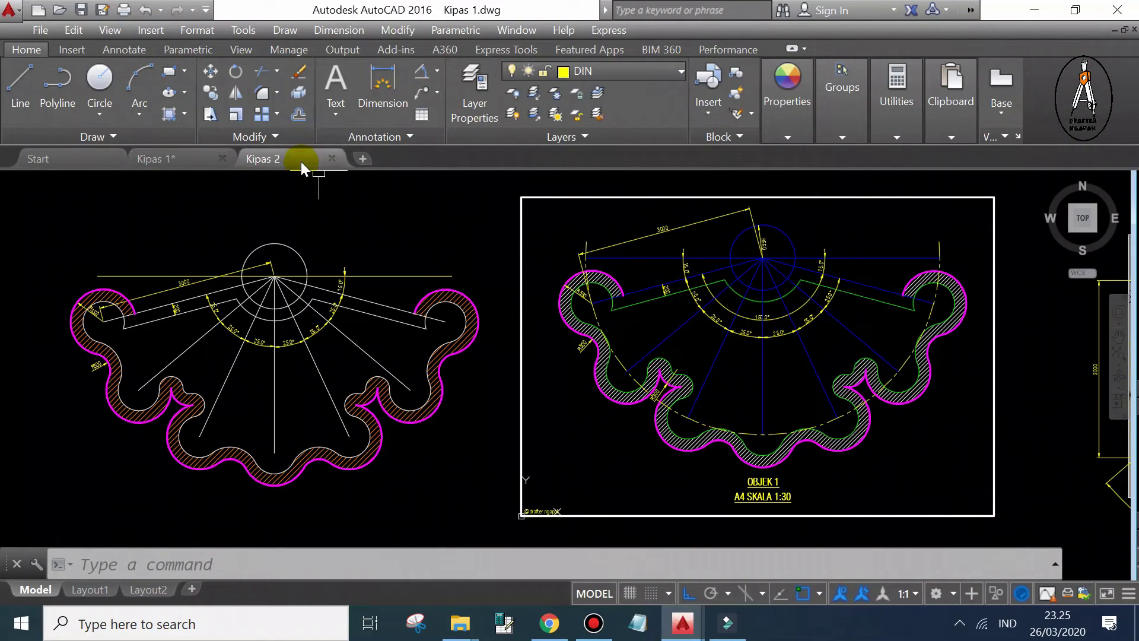